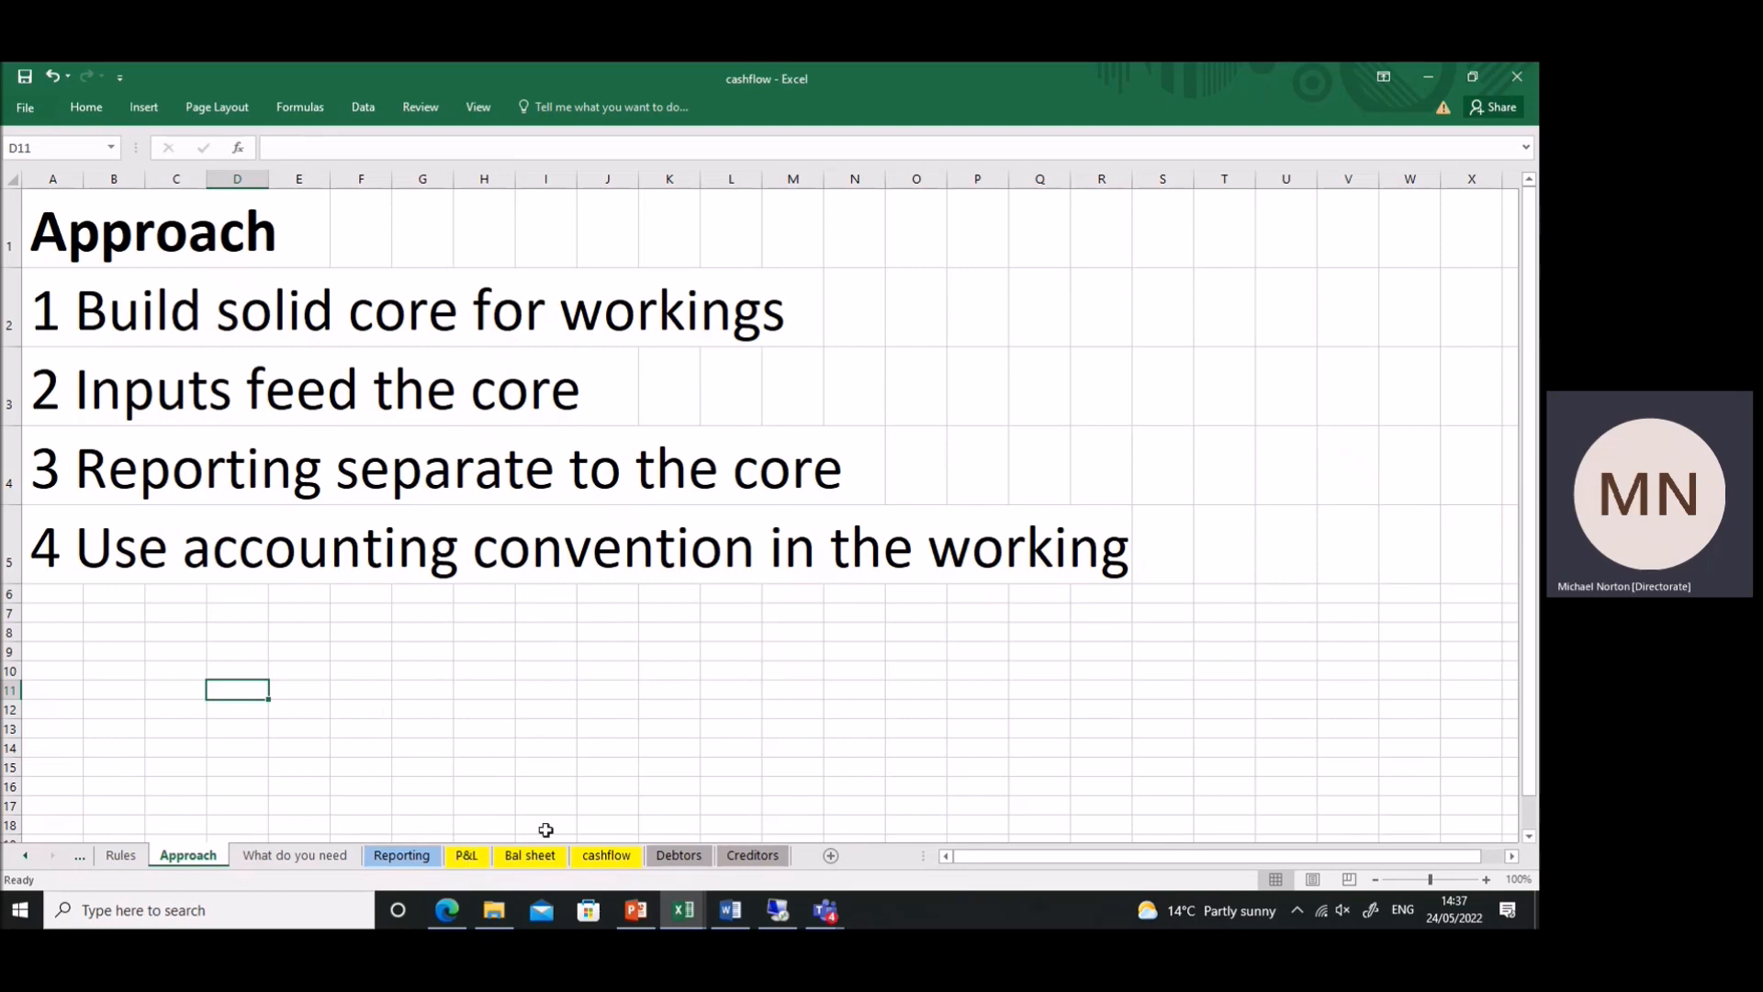
- Look over the P&L and cashflow sheets, and return to the point about inputs feeding the core on the Approach sheet
left_click(470, 857)
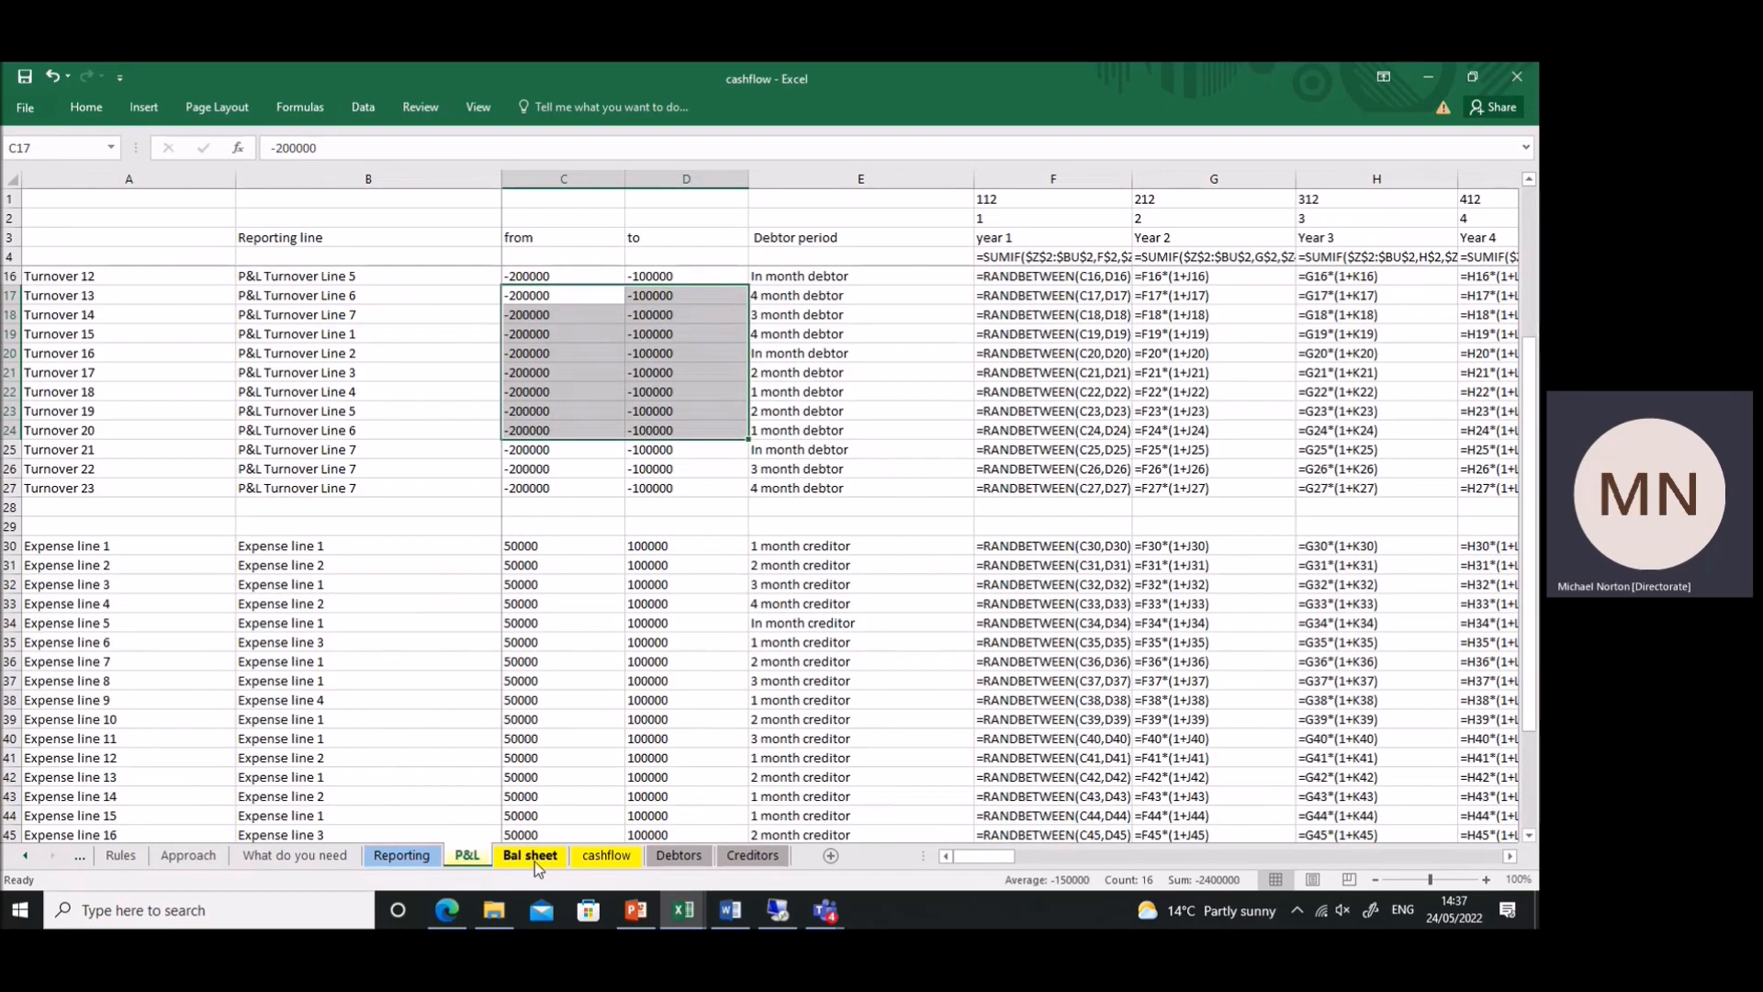
left_click(597, 858)
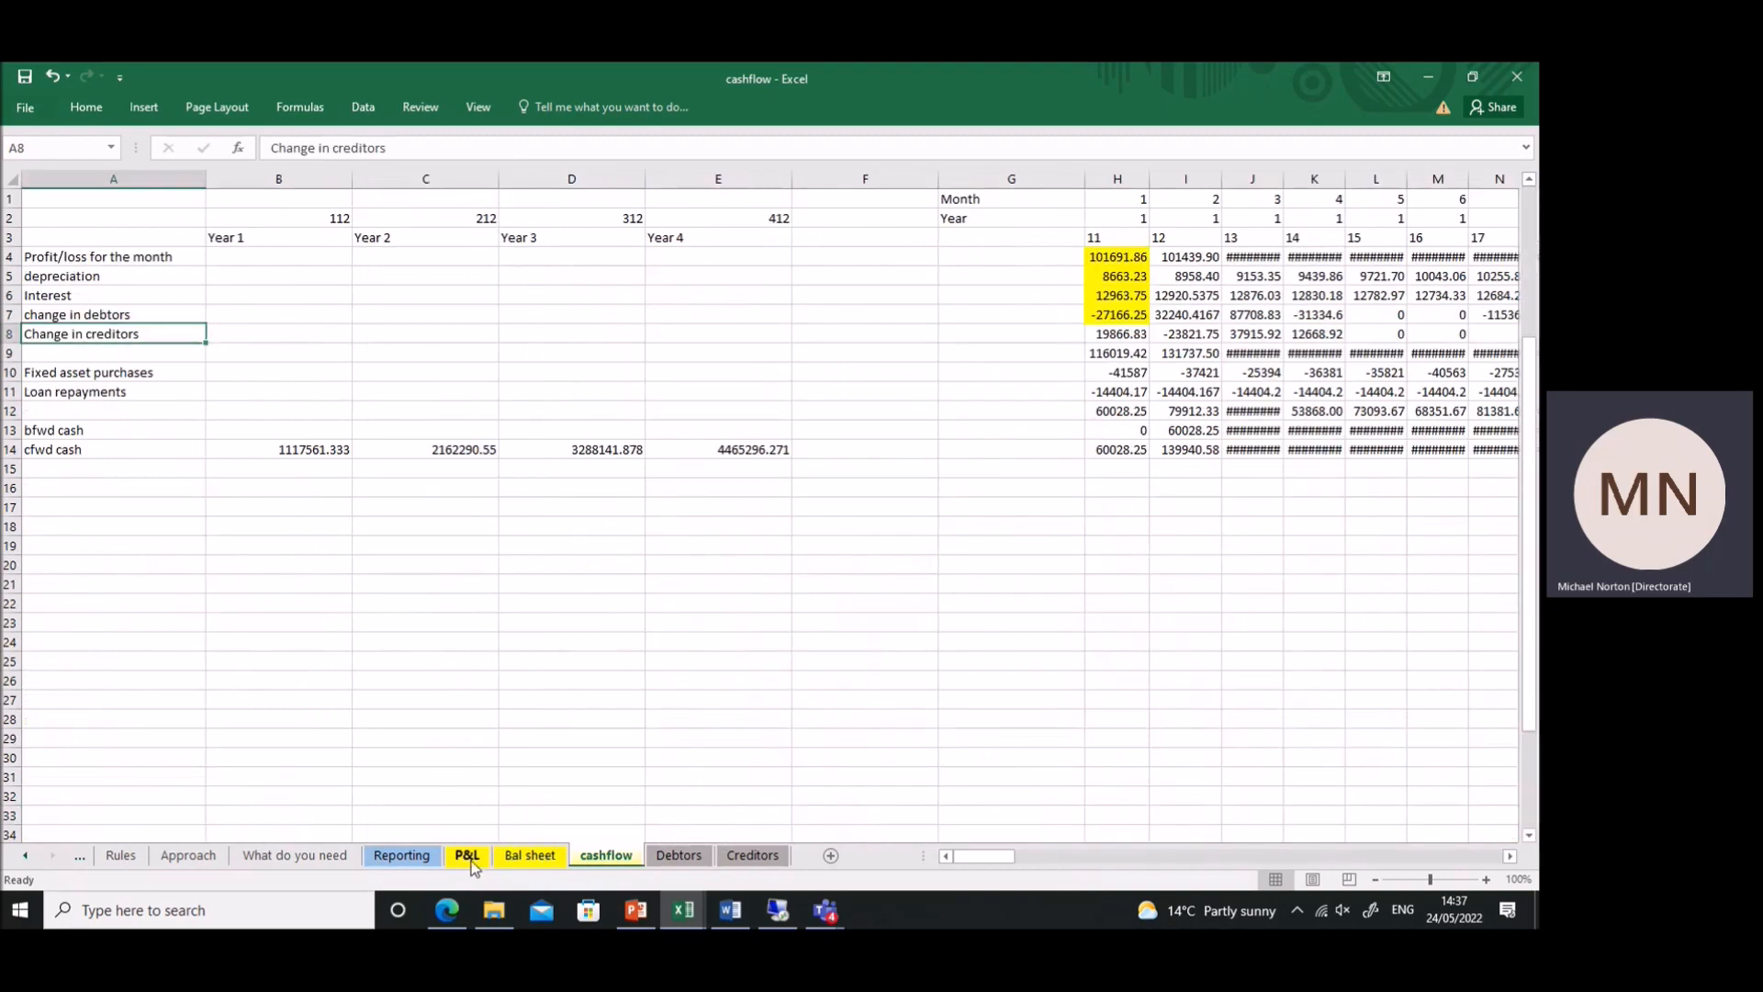
left_click(469, 857)
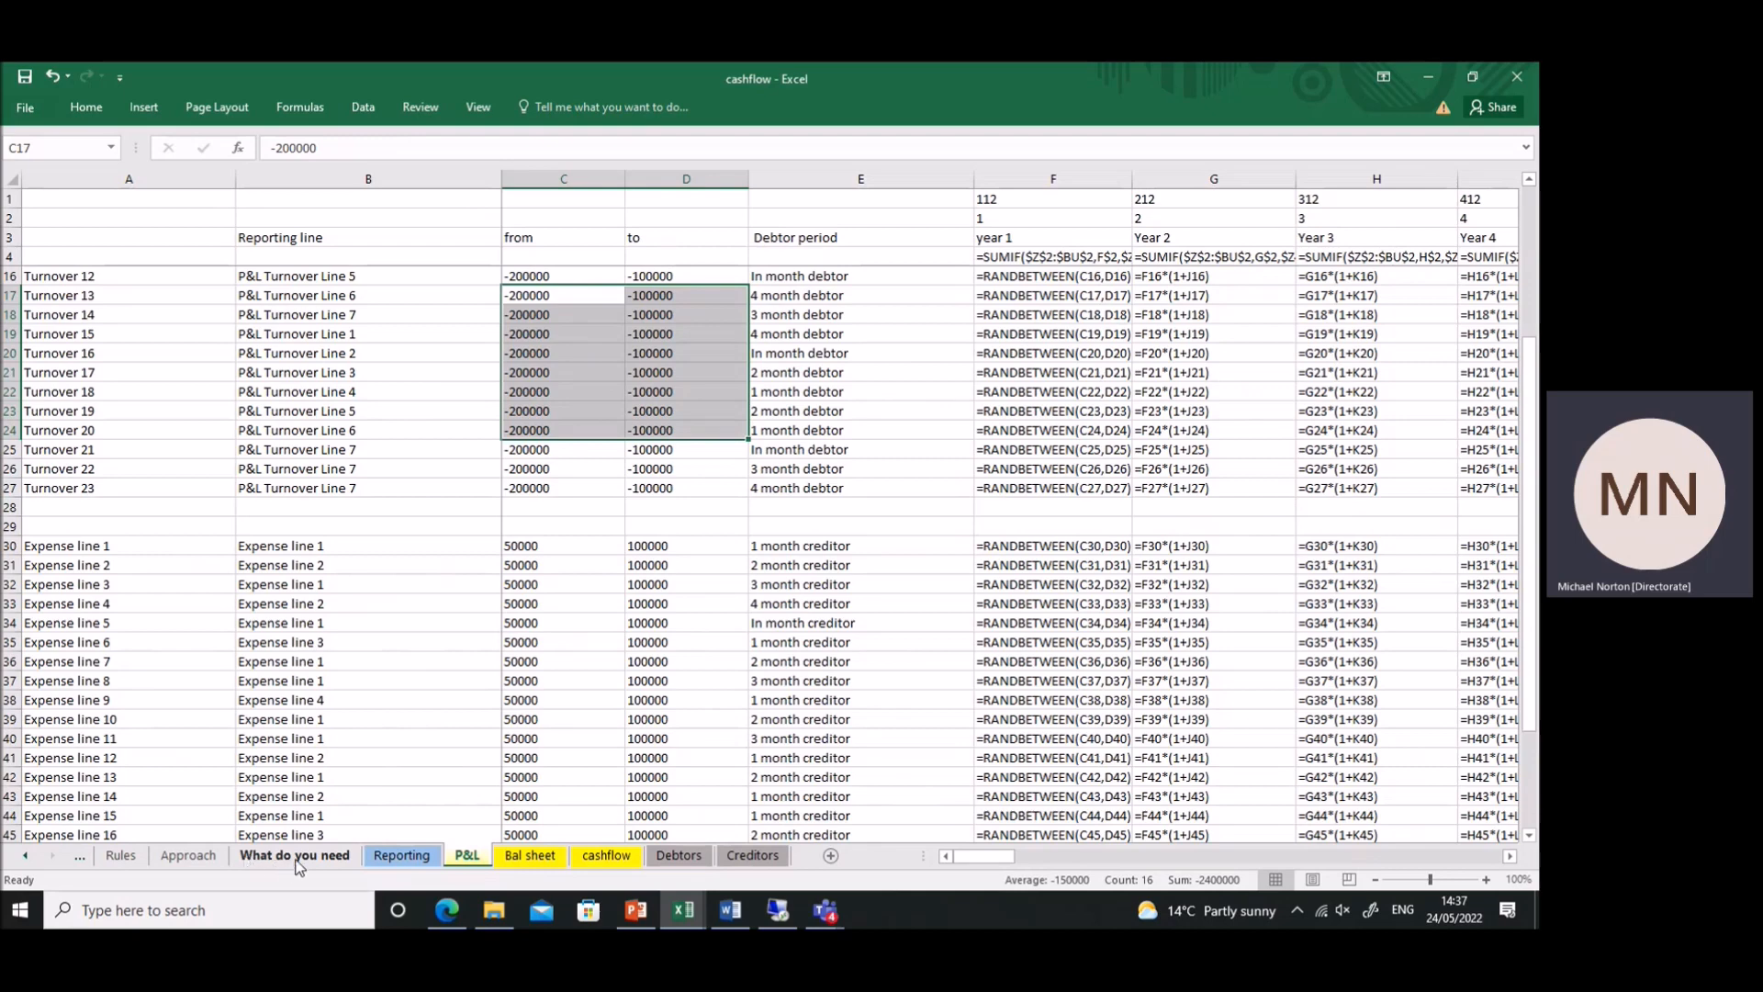
left_click(188, 856)
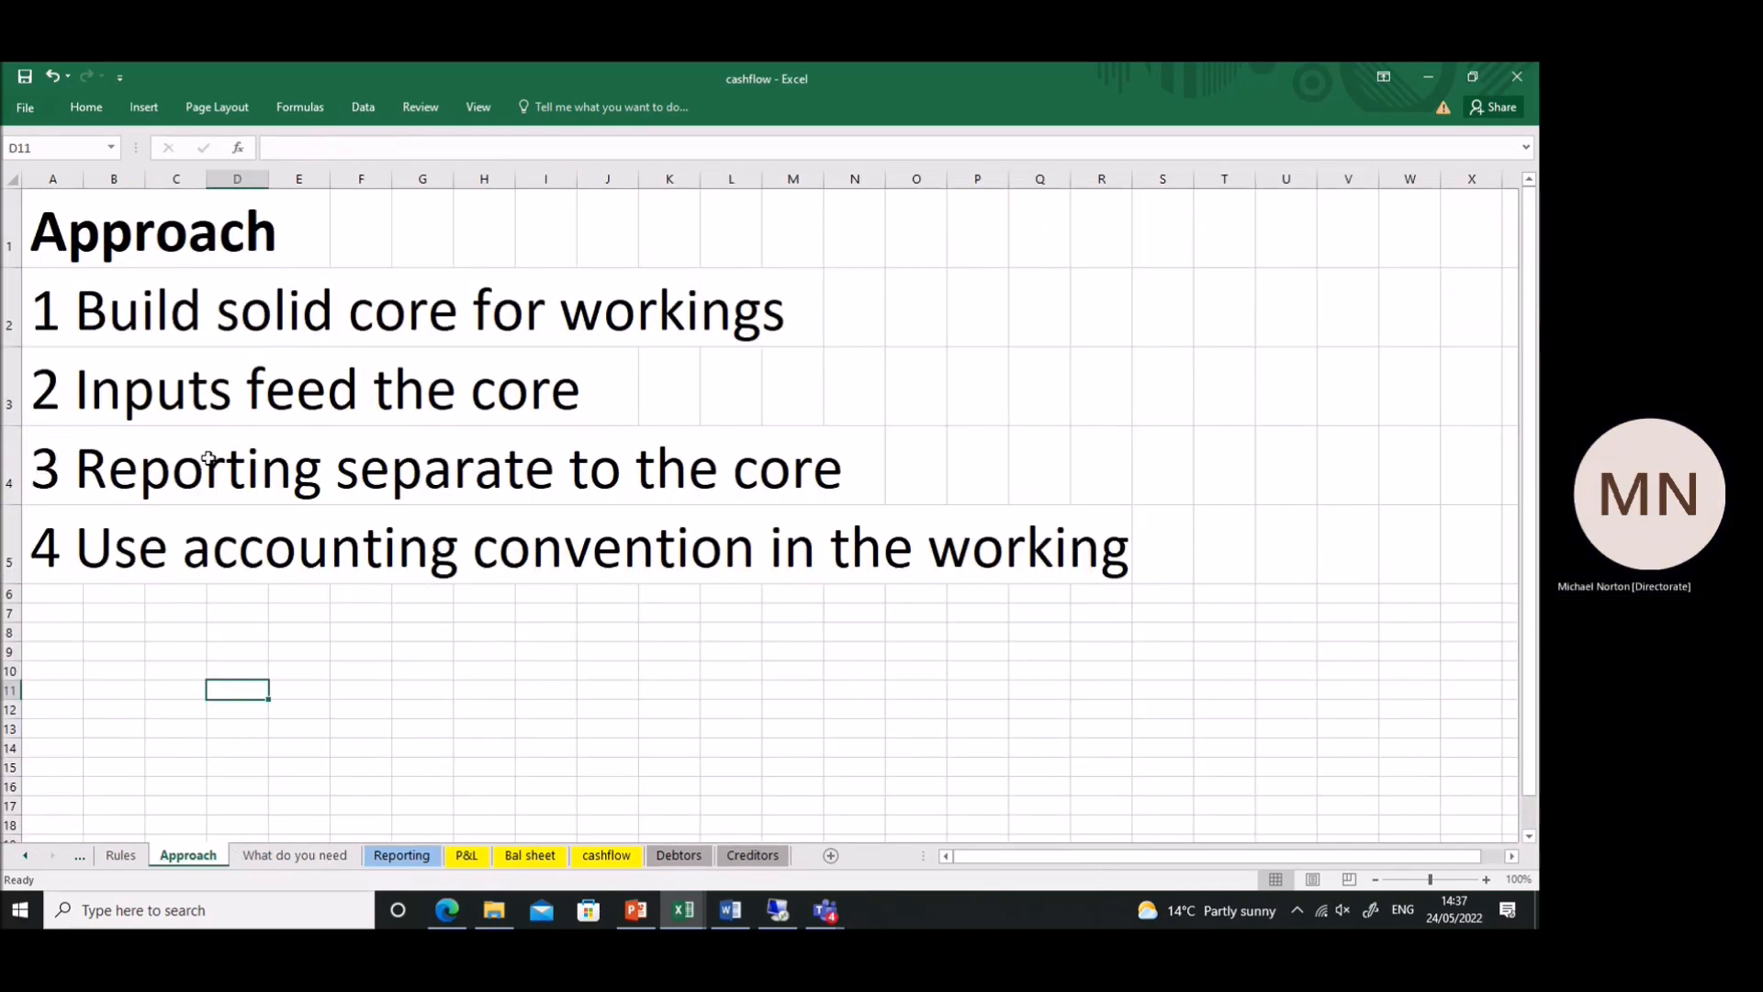
left_click(52, 400)
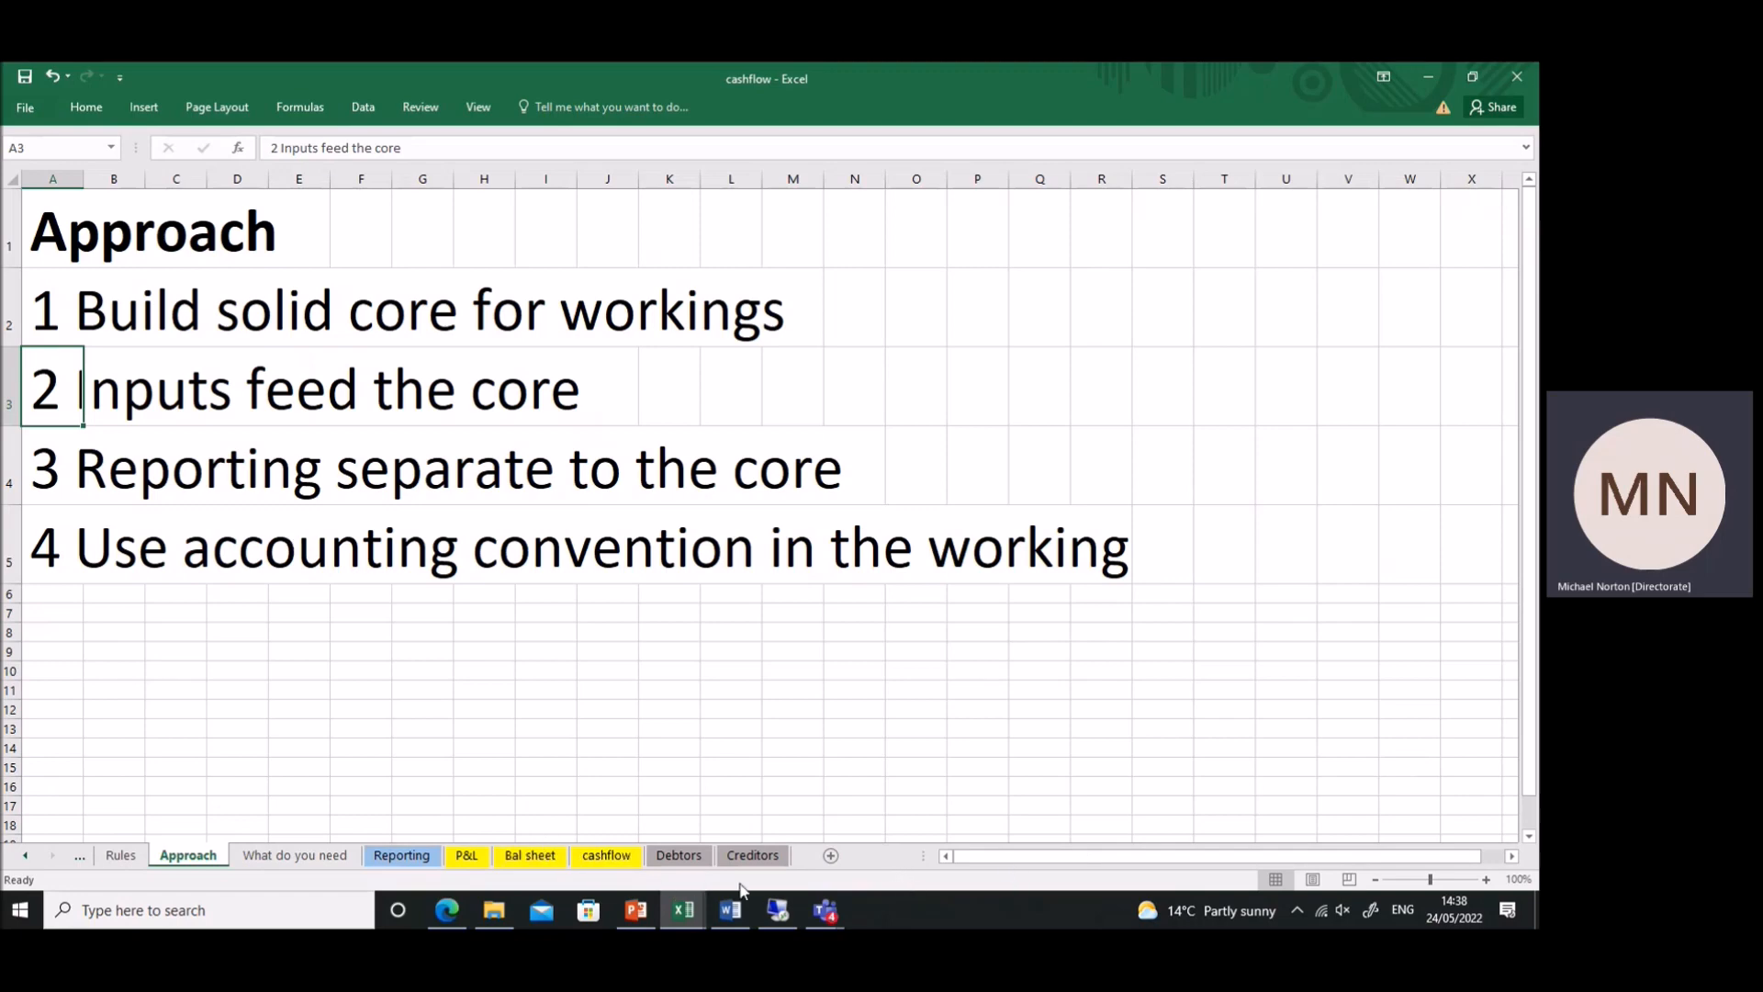
- Show calculated values instead of formulas on the Reporting sheet
left_click(425, 857)
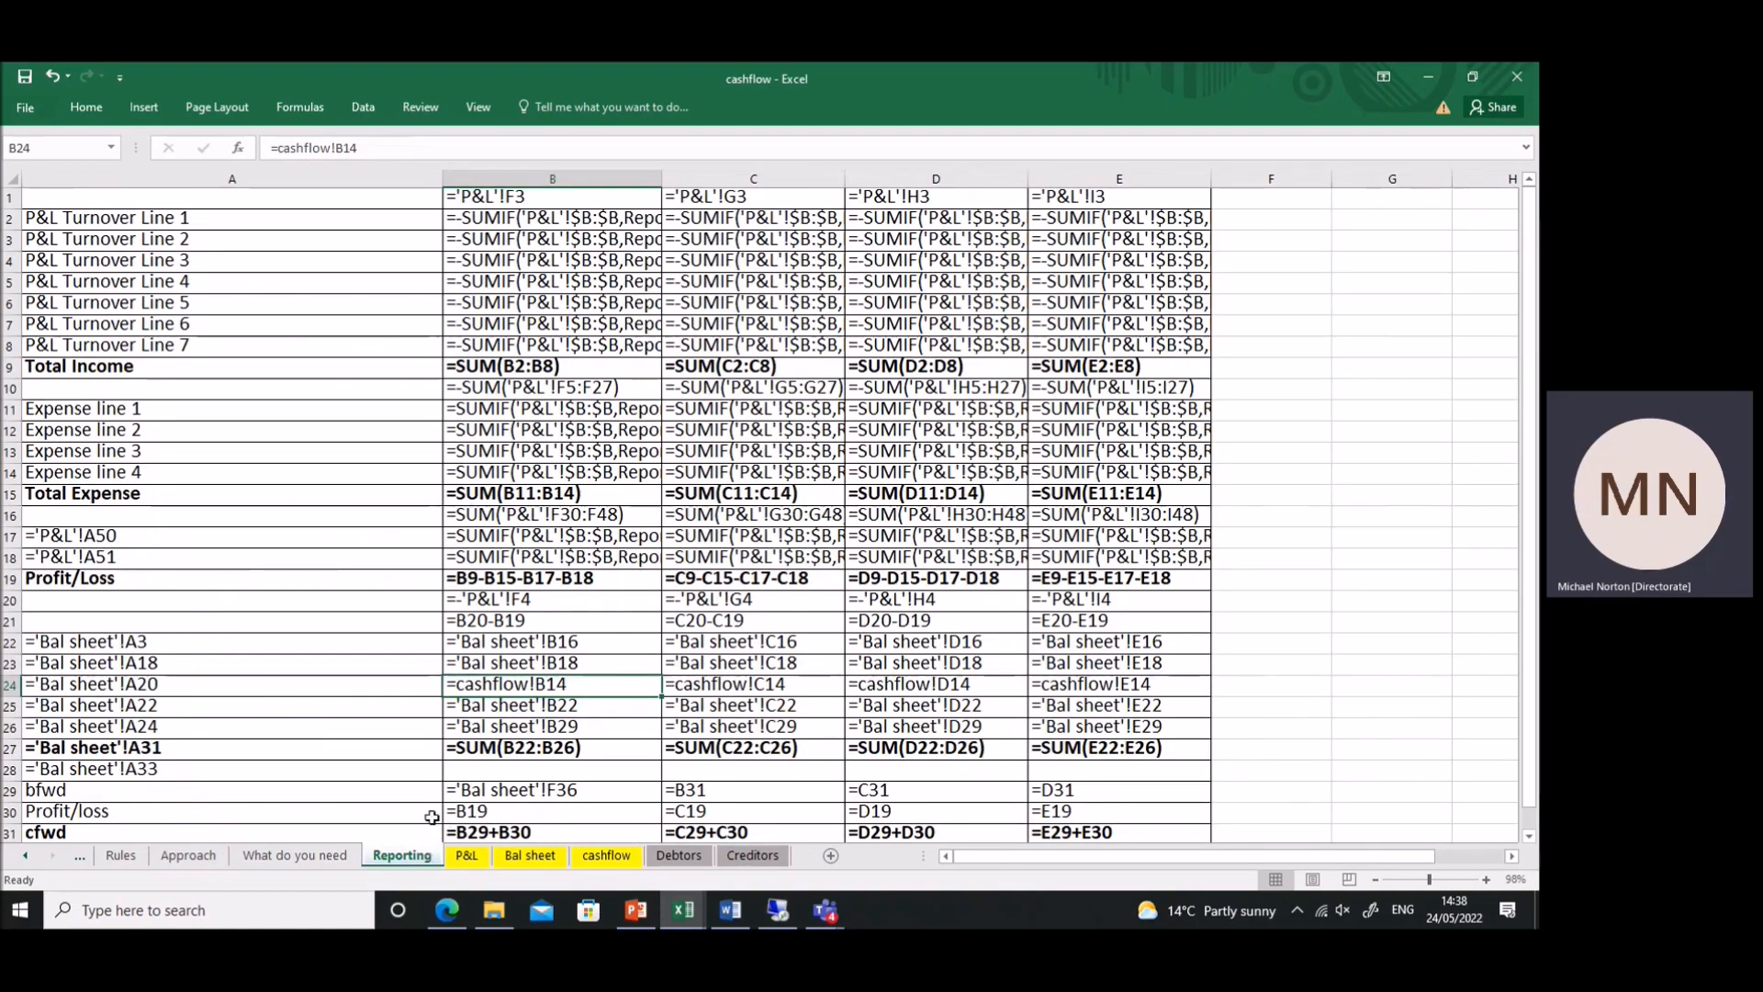
key("ctrl+grave")
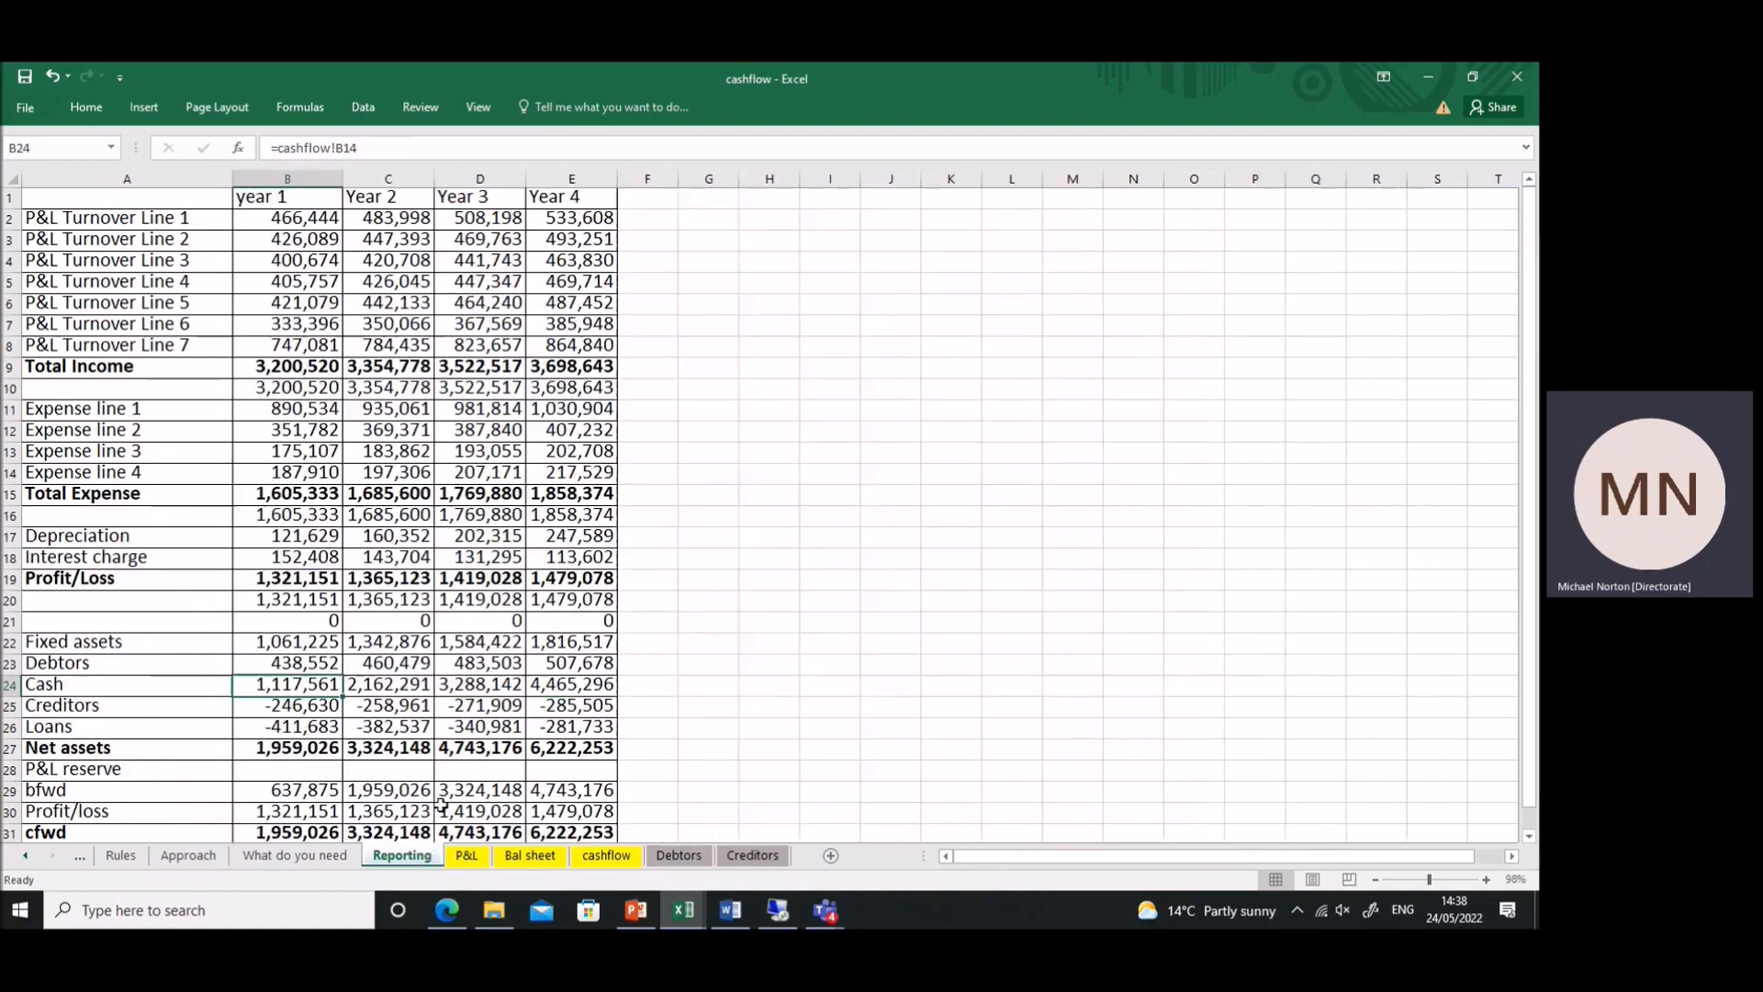
- Review the turnover and expense input rows on the P&L sheet, and go back through Reporting to the Approach sheet
left_click(473, 856)
scroll(520, 527, "up", 4)
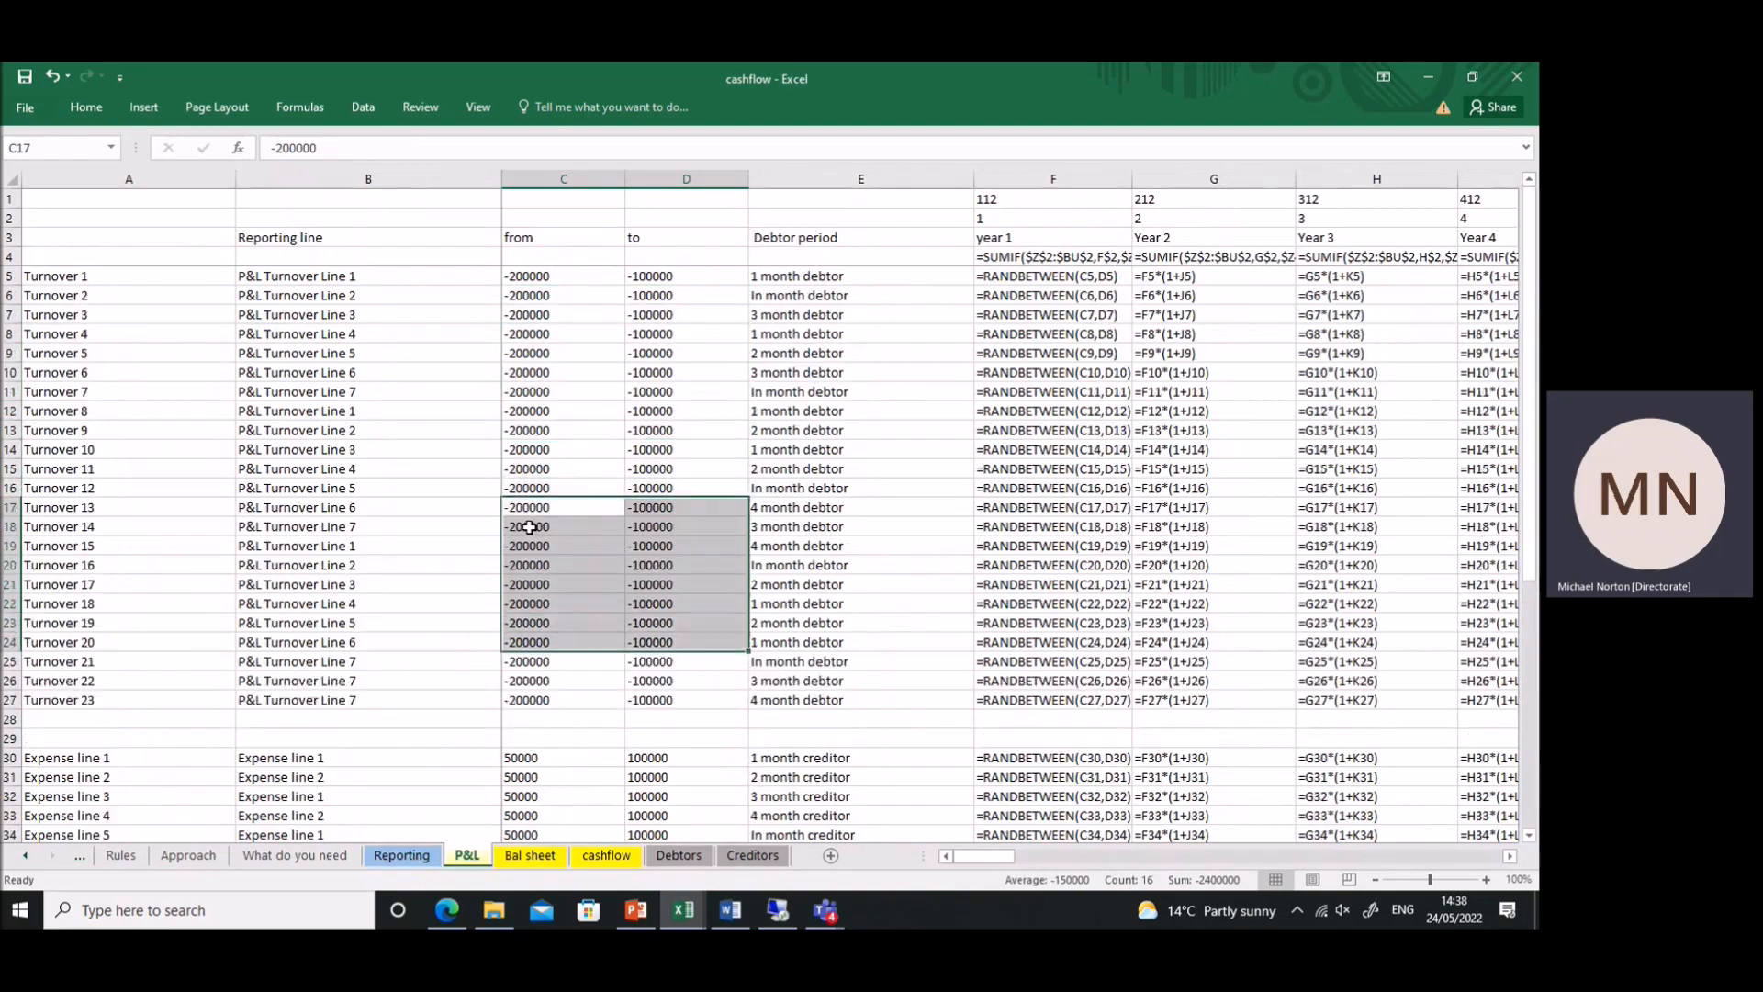
scroll(534, 527, "down", 8)
scroll(534, 526, "up", 8)
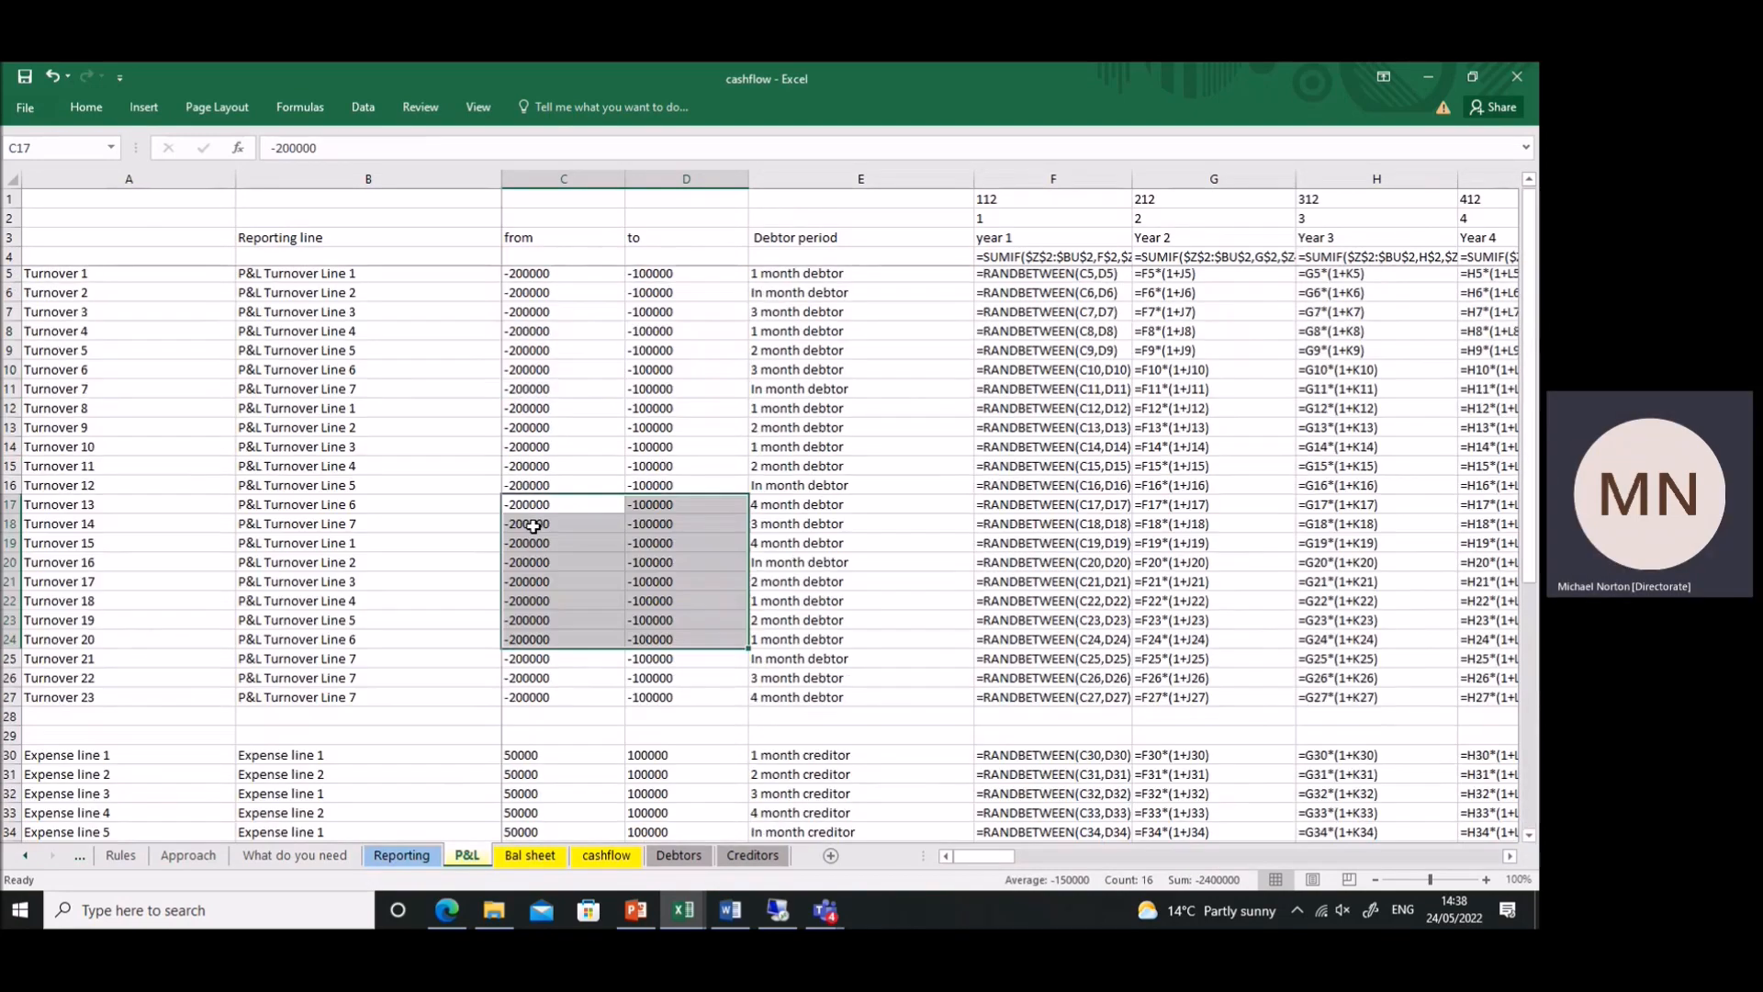
left_click(401, 855)
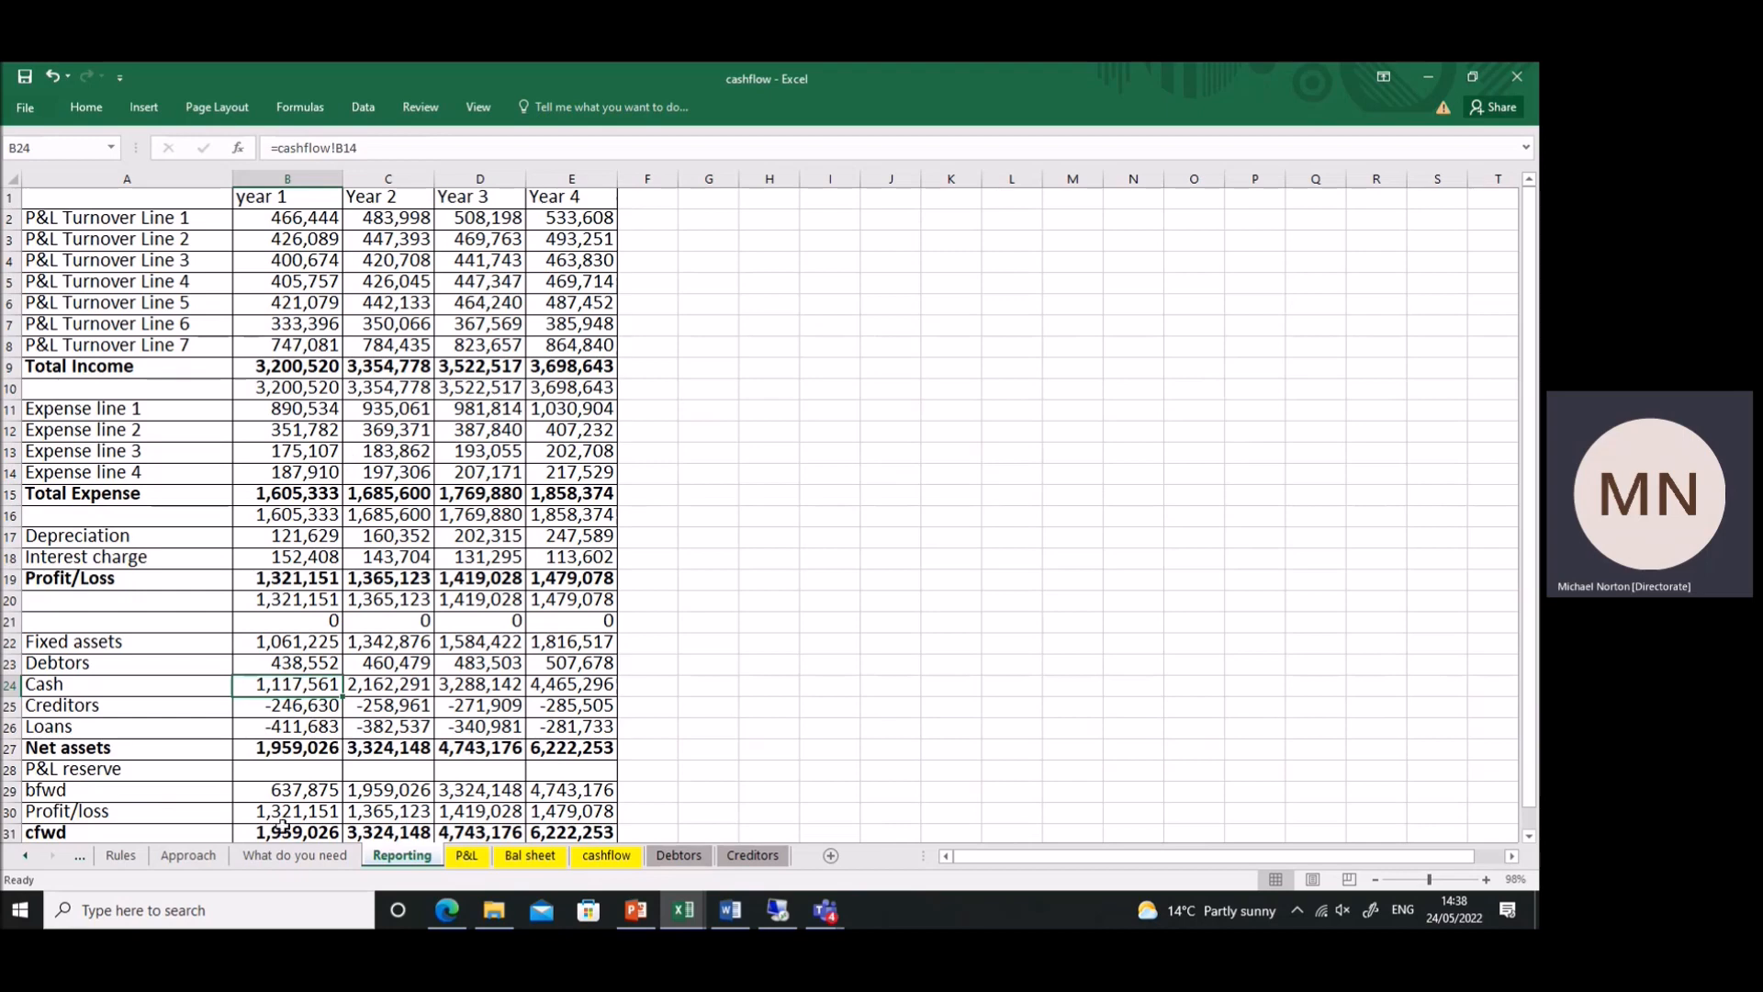
left_click(189, 855)
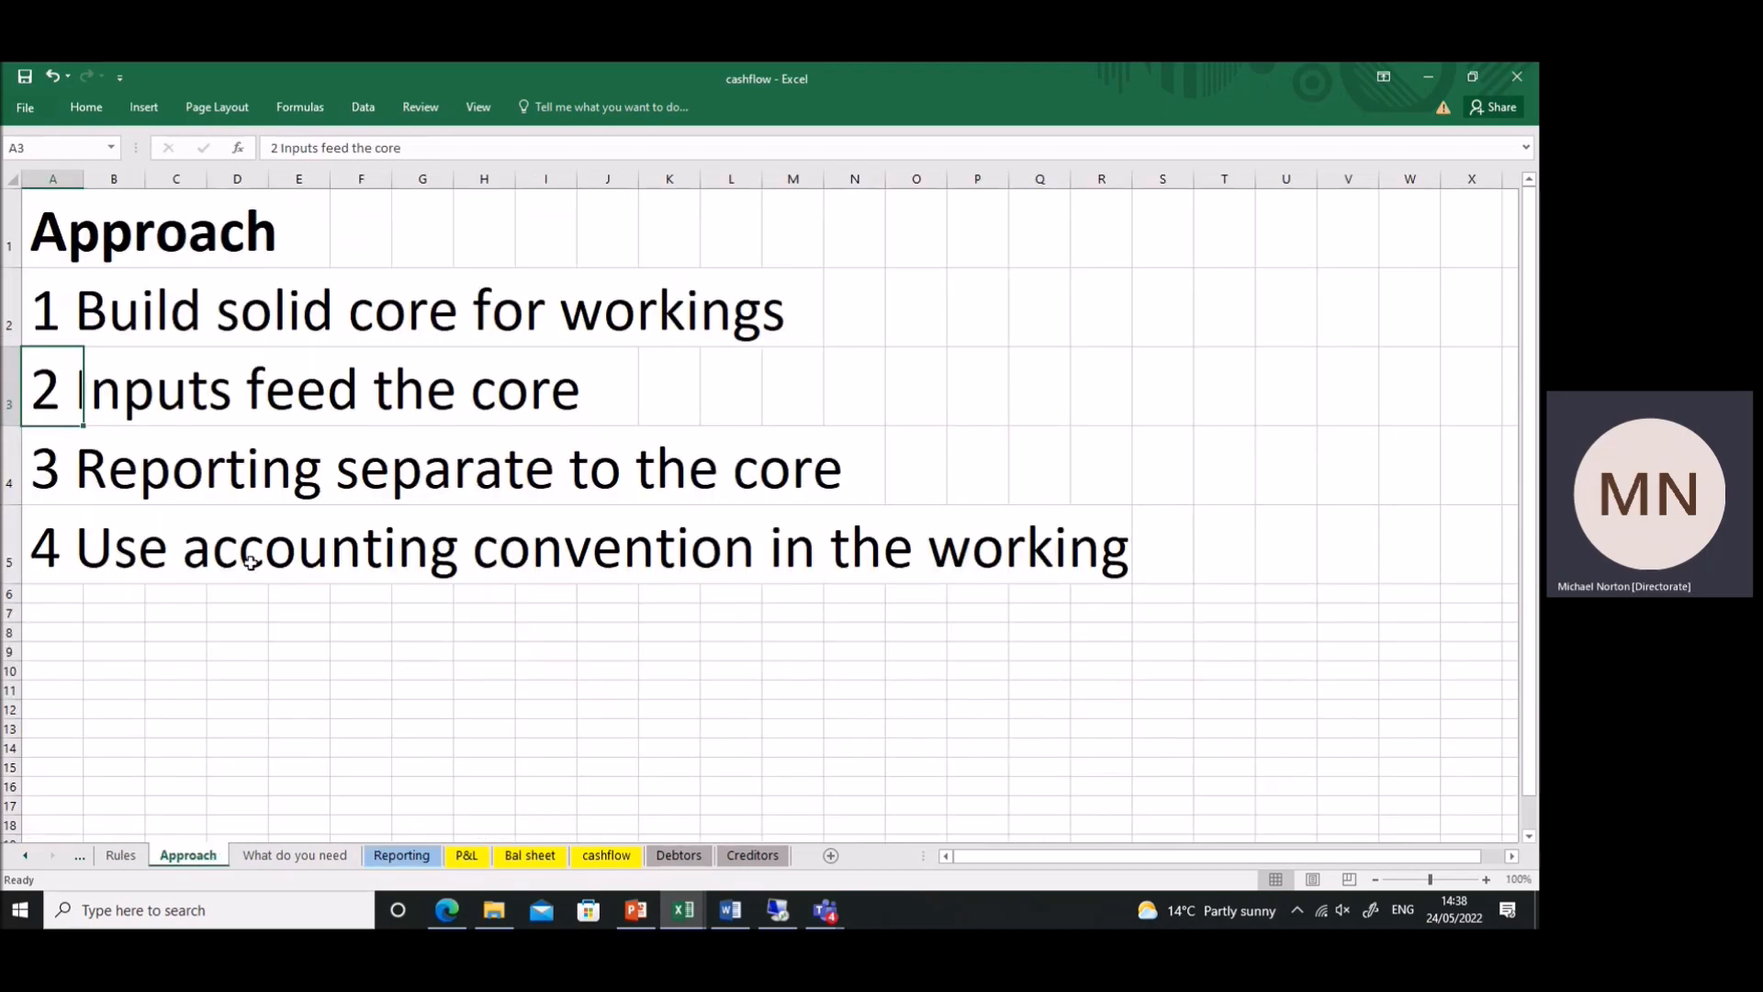
- Examine the monthly turnover, expense, depreciation and interest workings on the P&L sheet, including the formulas behind the monthly figures
left_click(466, 856)
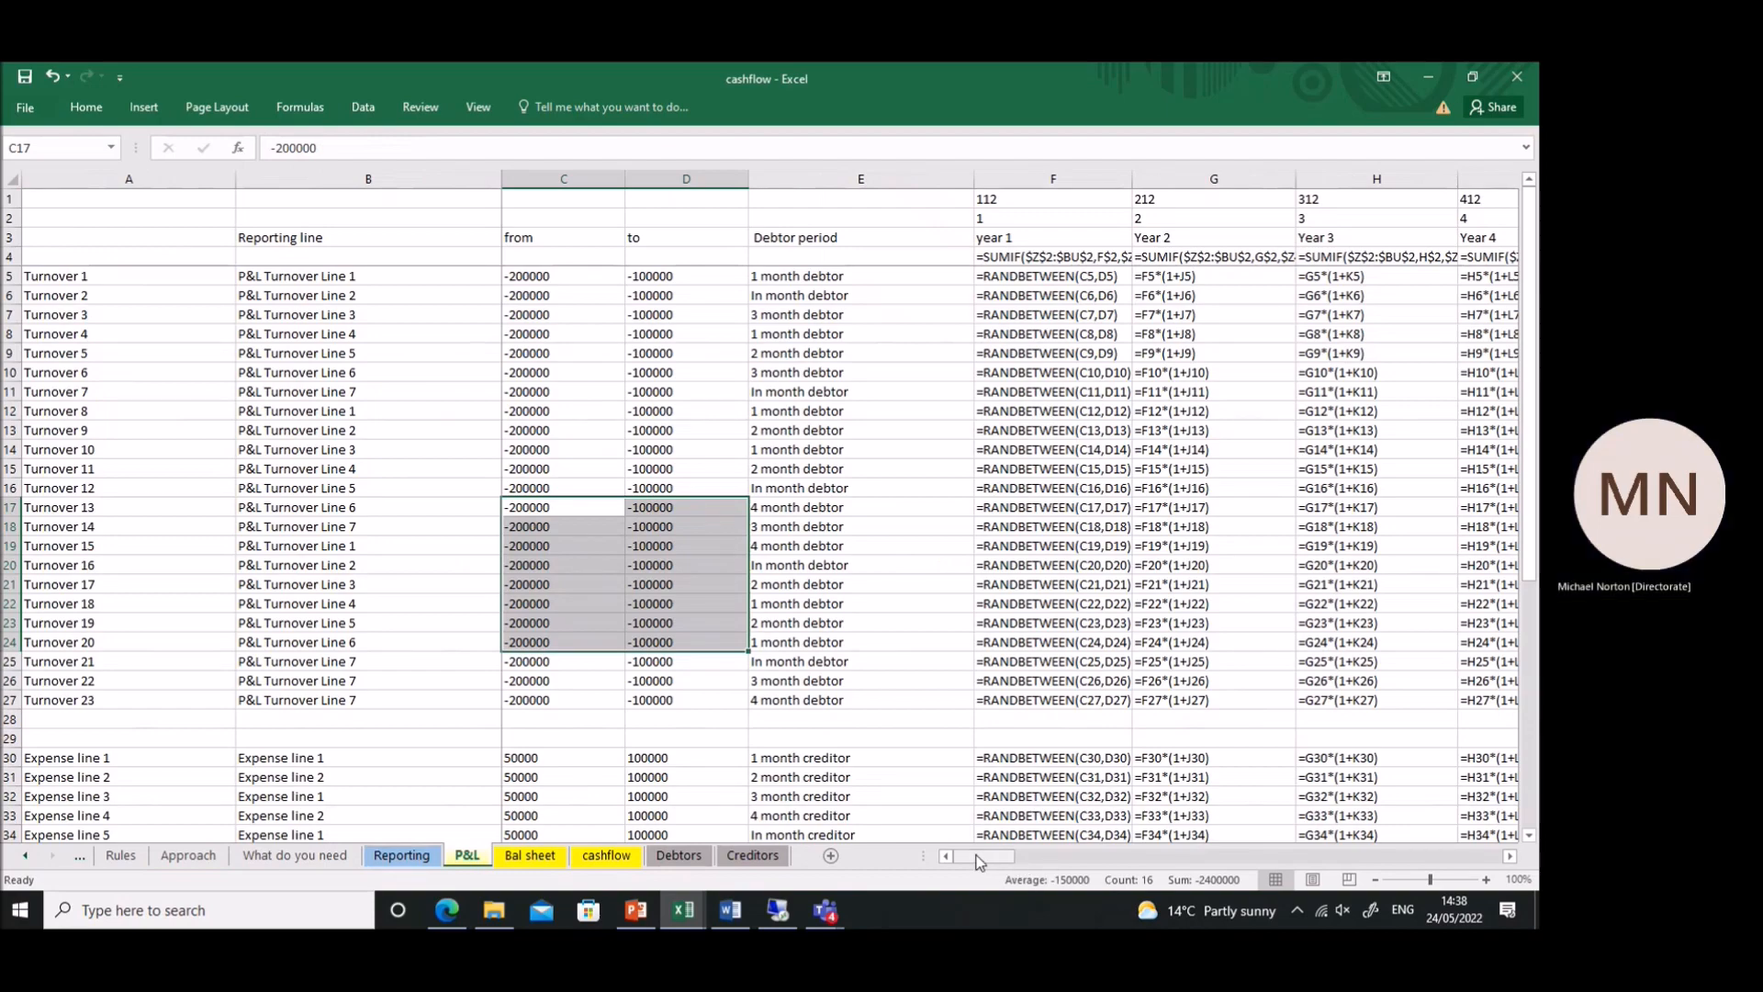
left_click_drag(979, 858, 1161, 852)
left_click(932, 469)
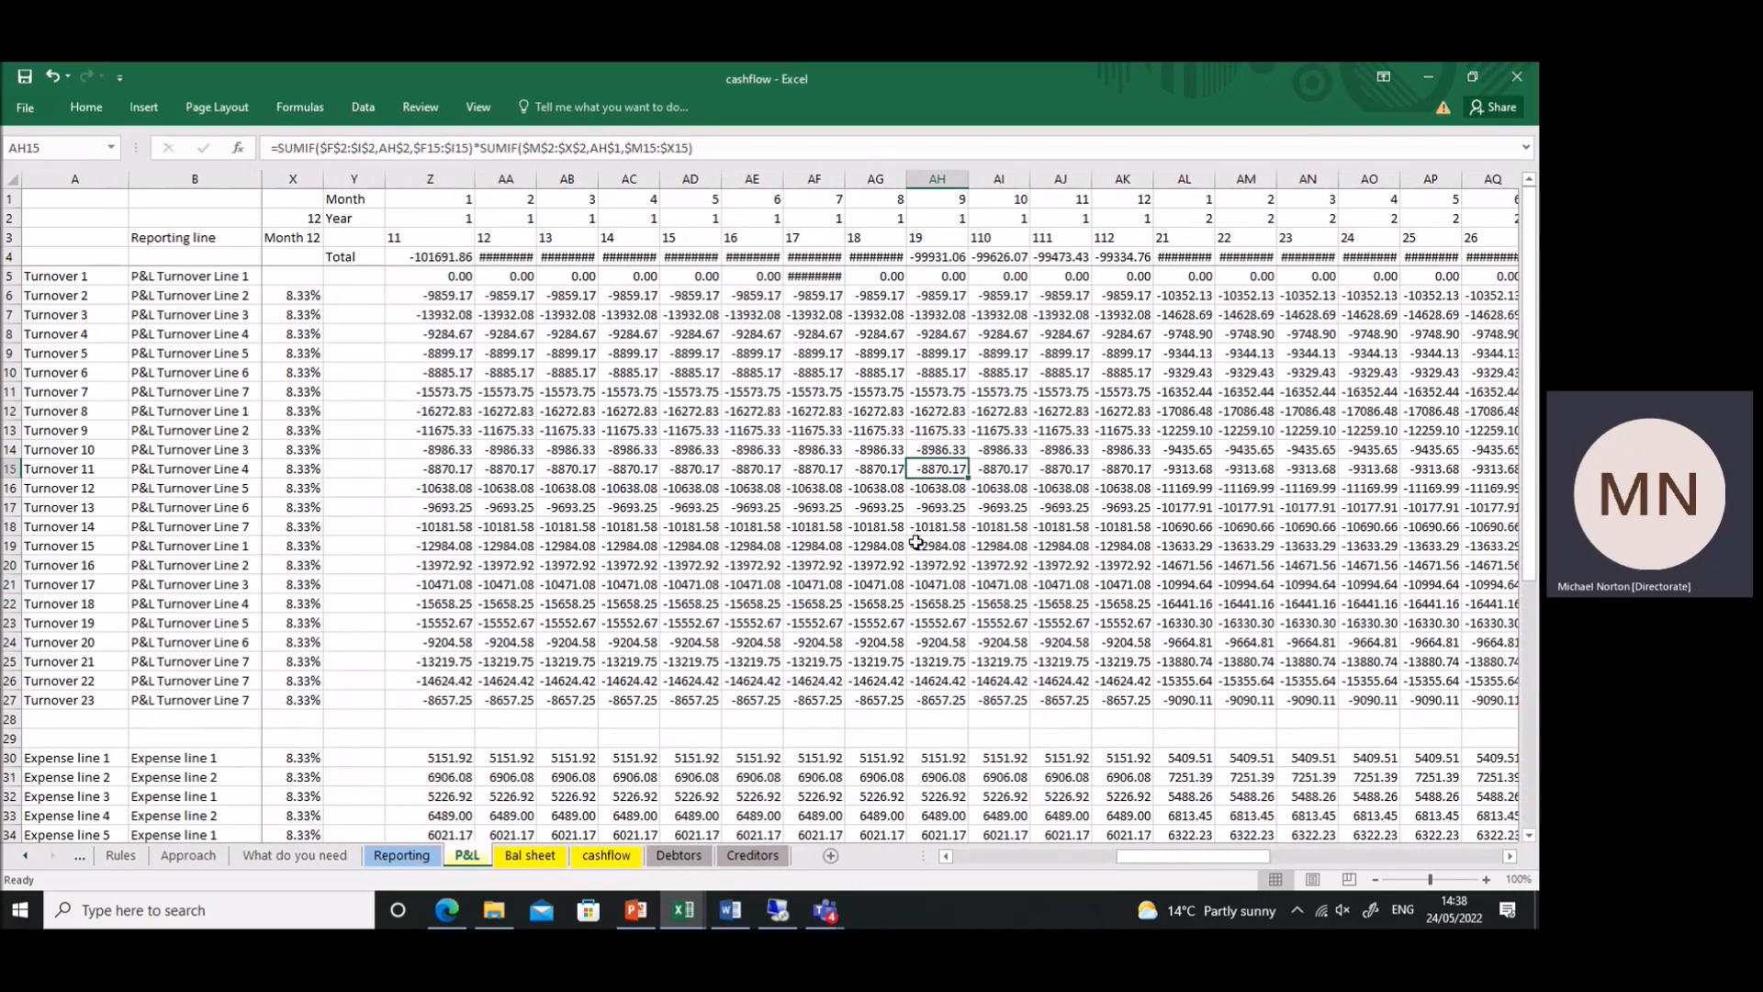
scroll(941, 628, "down", 4)
left_click(882, 661)
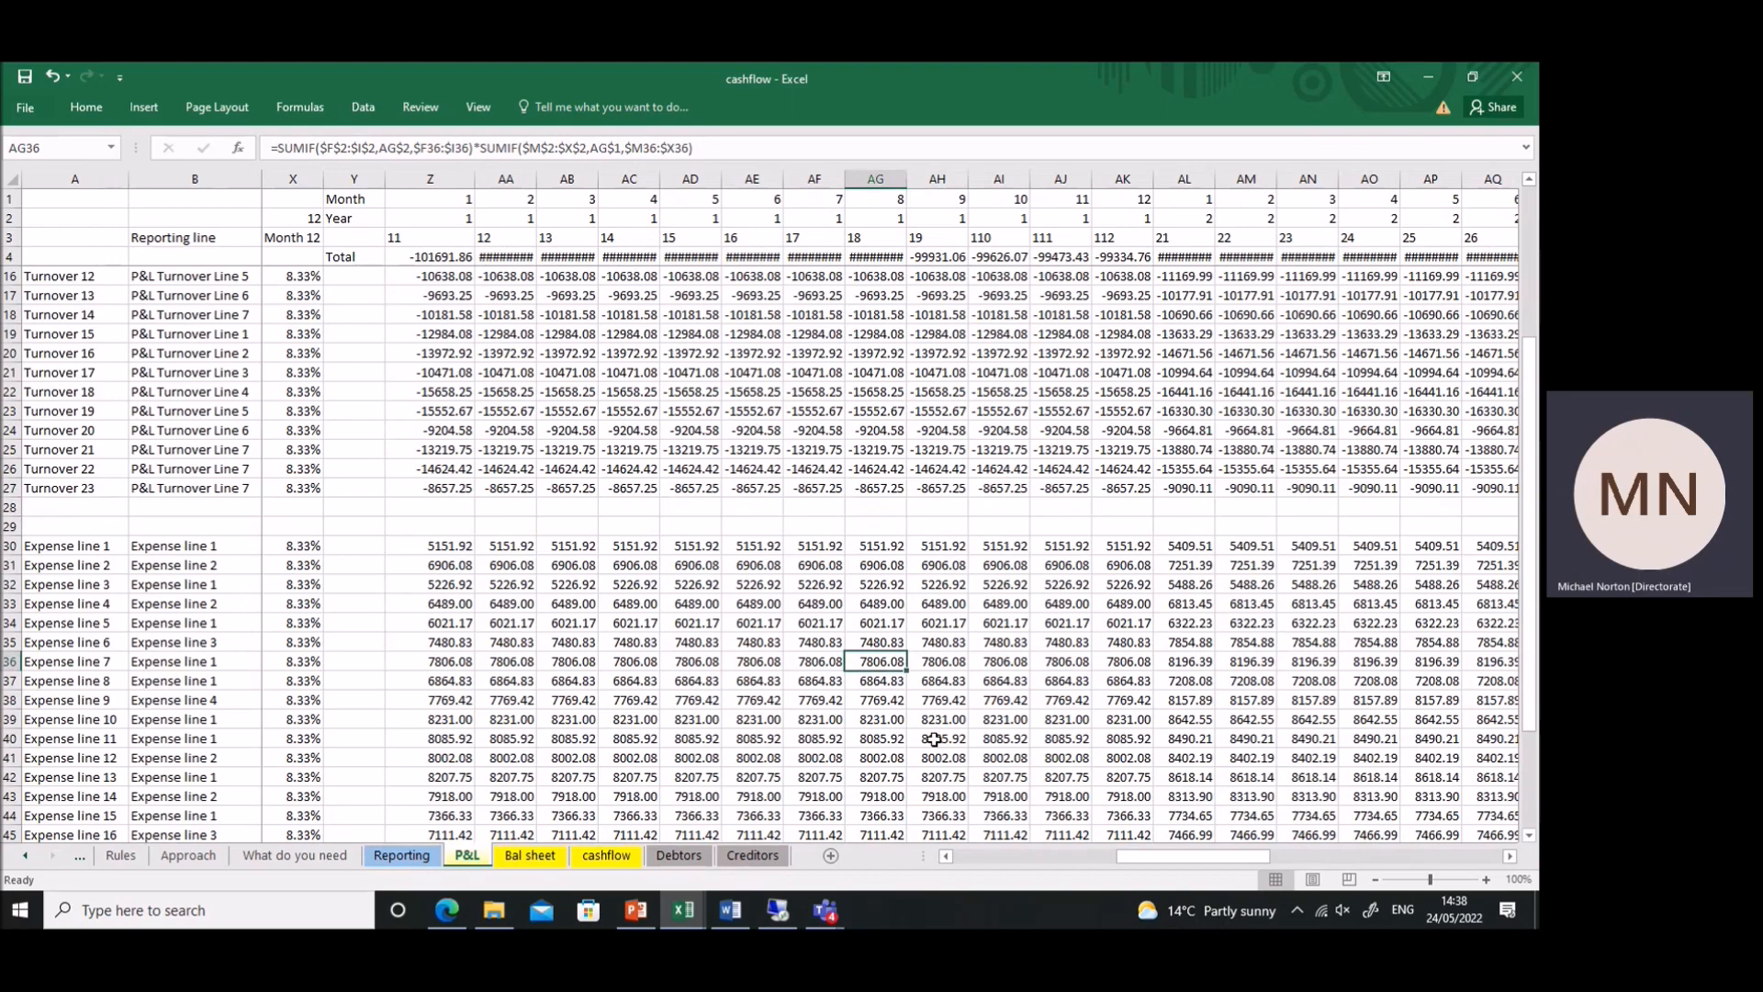
scroll(934, 739, "down", 7)
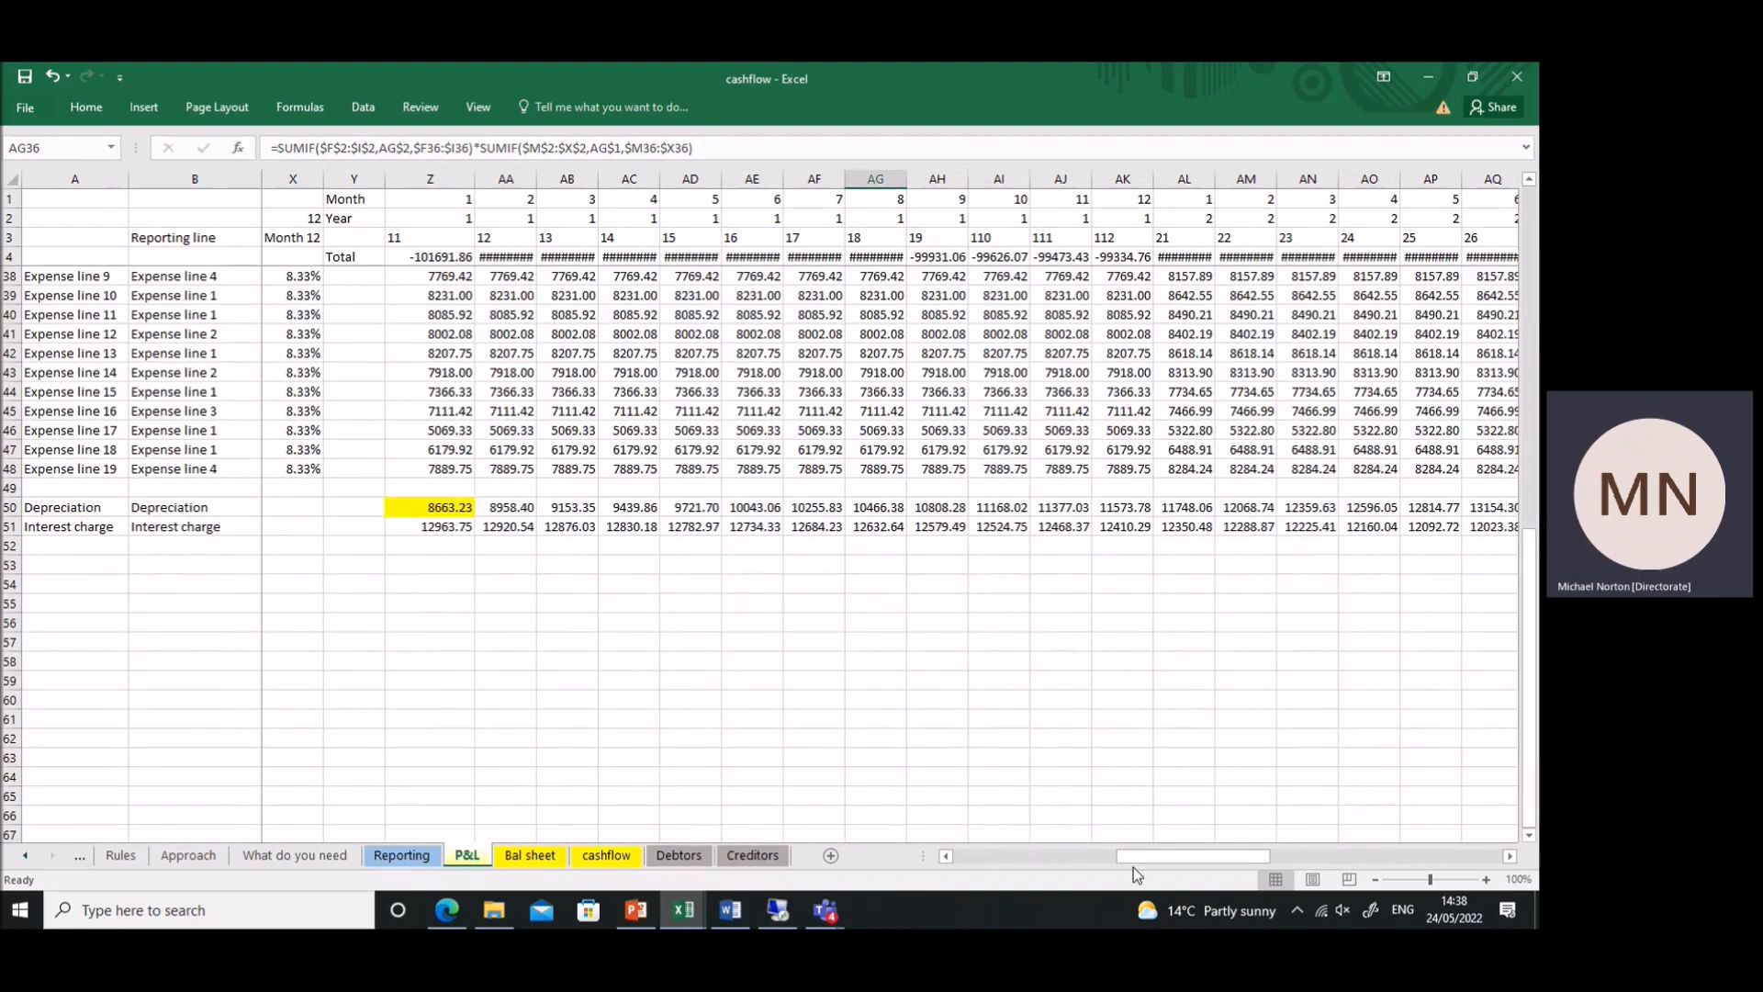
left_click_drag(1134, 856, 1084, 852)
scroll(941, 553, "up", 2)
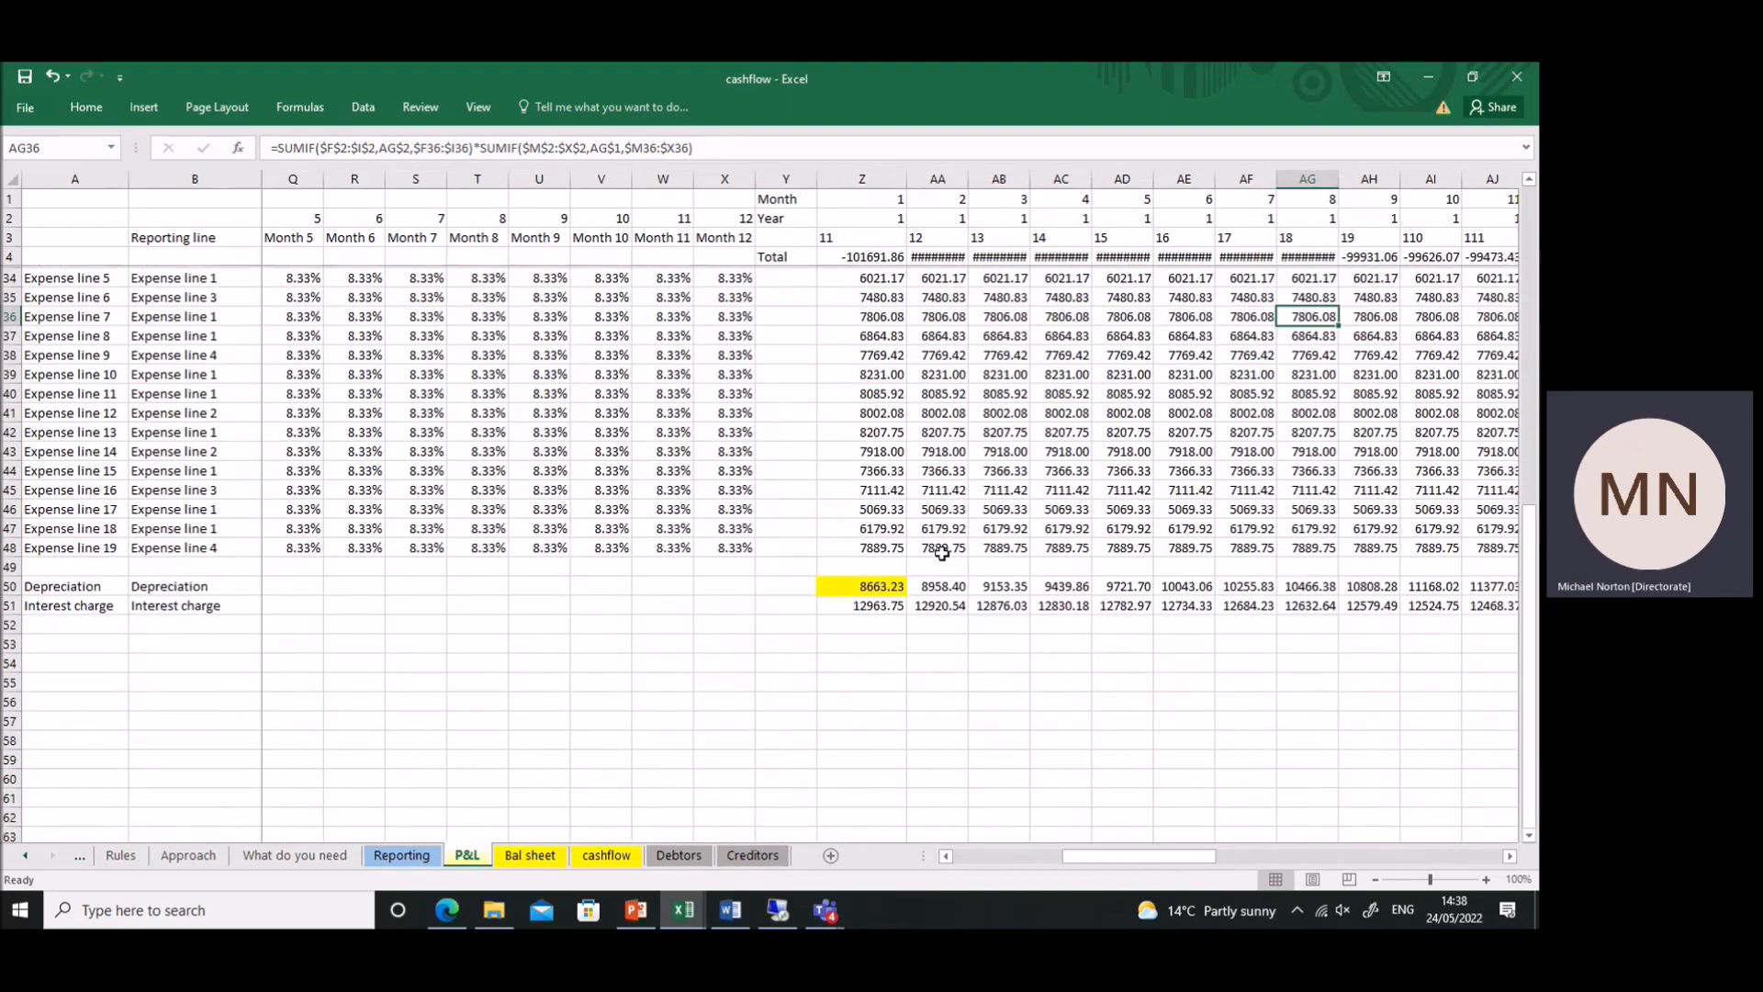
scroll(941, 552, "up", 10)
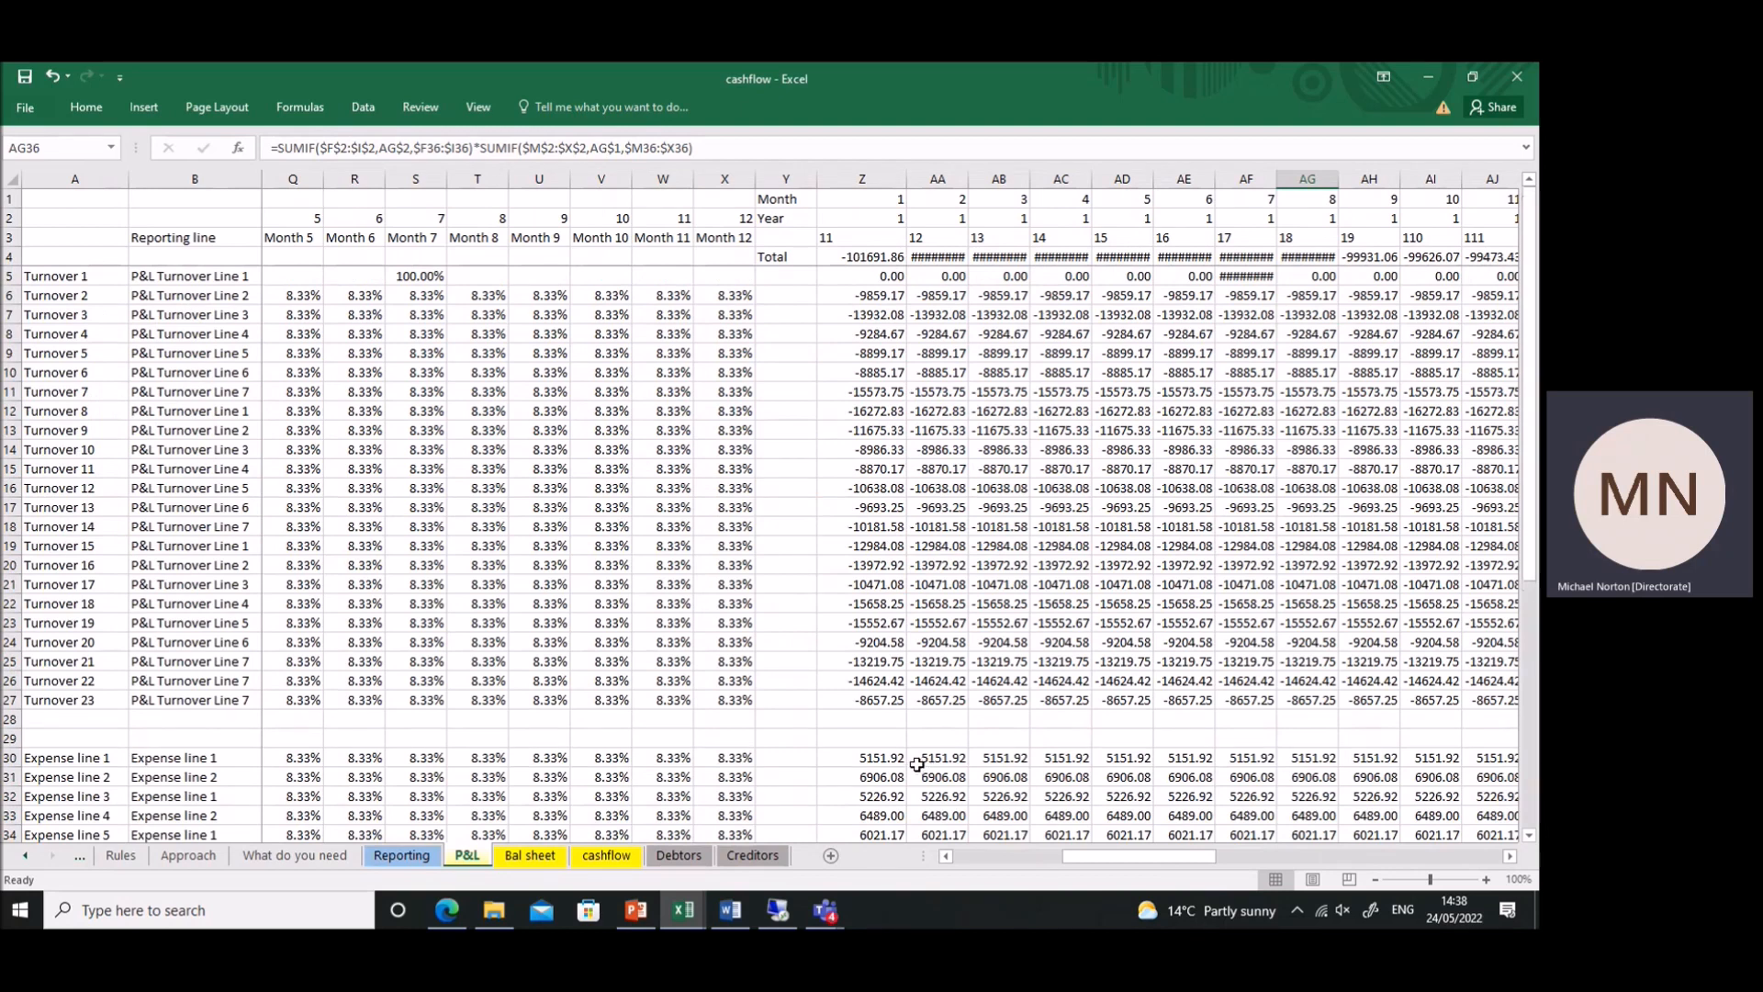
left_click(955, 469)
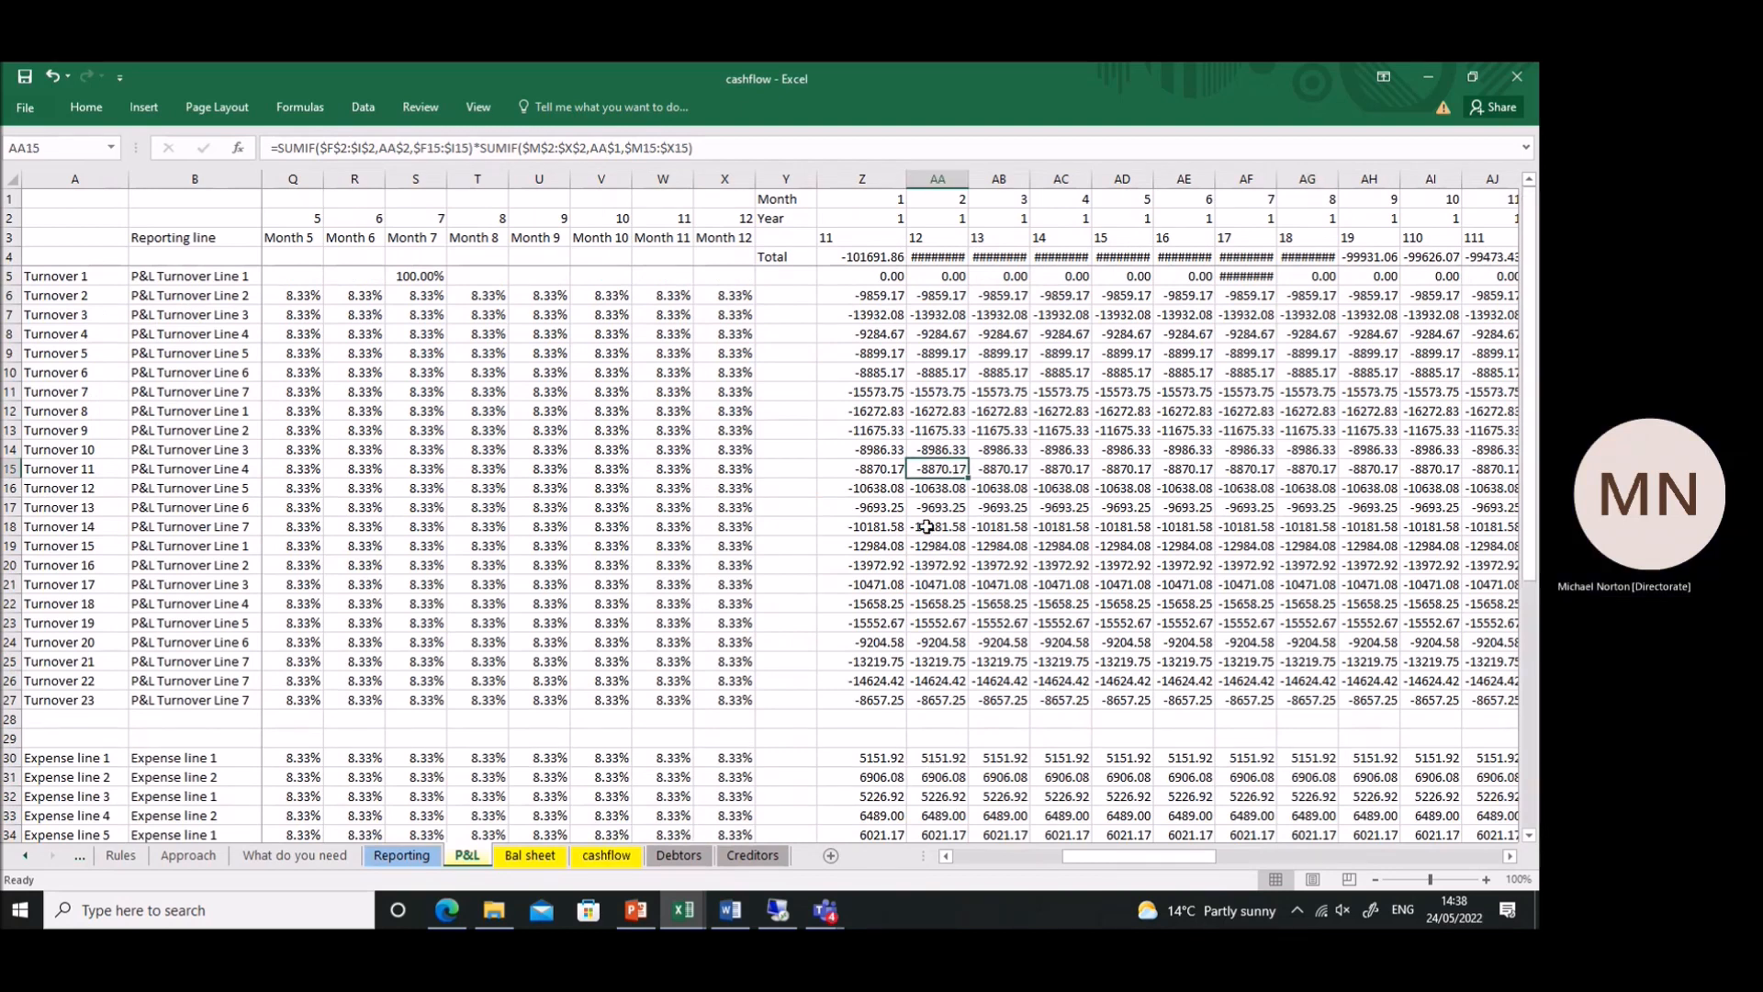
- View the Debtors sheet, and select the point about using accounting convention on the Approach sheet
left_click(678, 854)
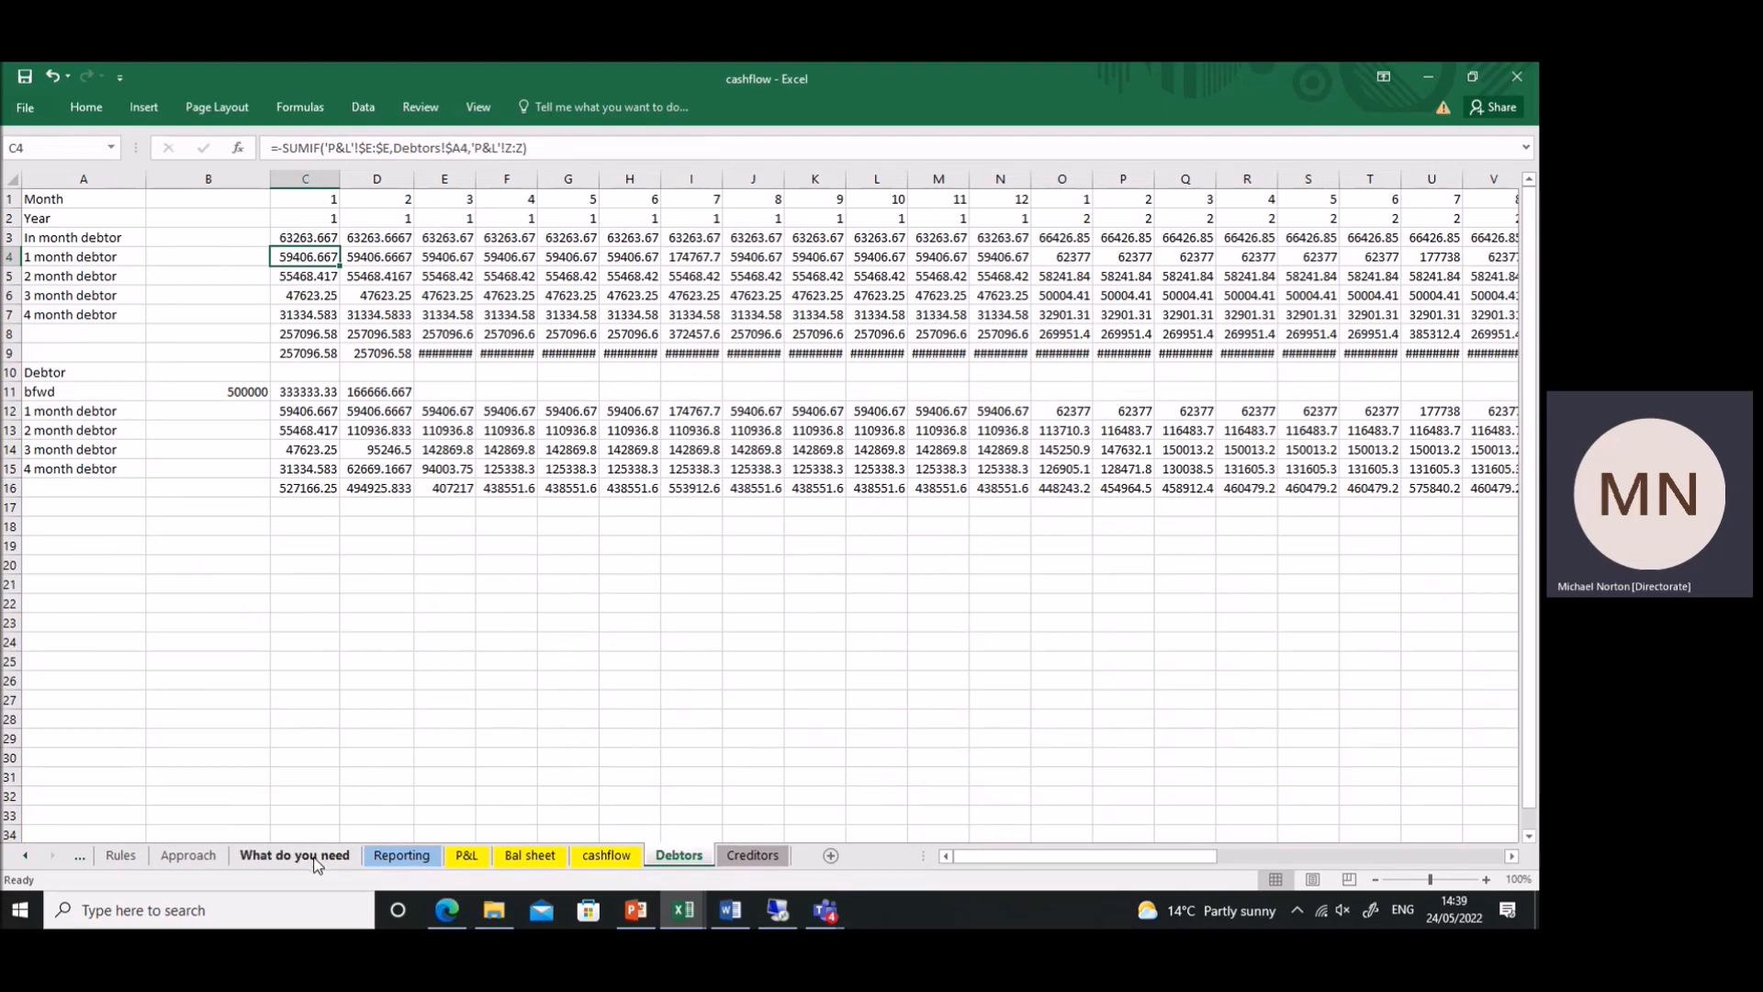
left_click(203, 858)
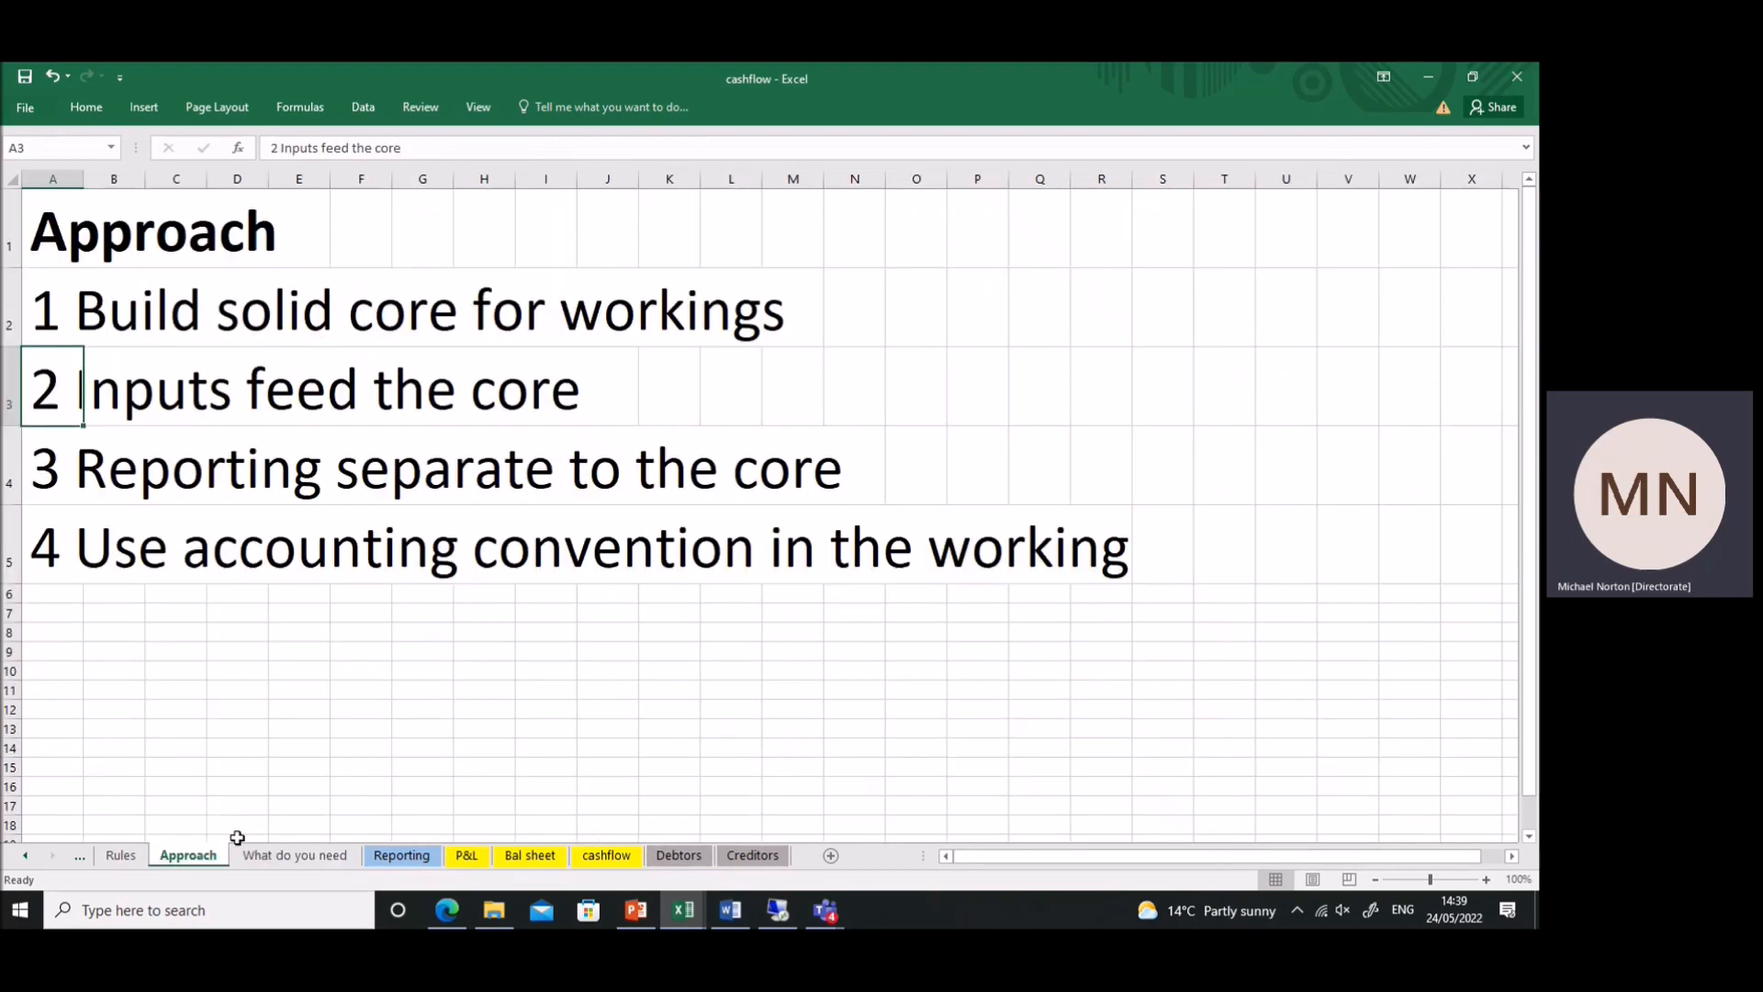
left_click(78, 549)
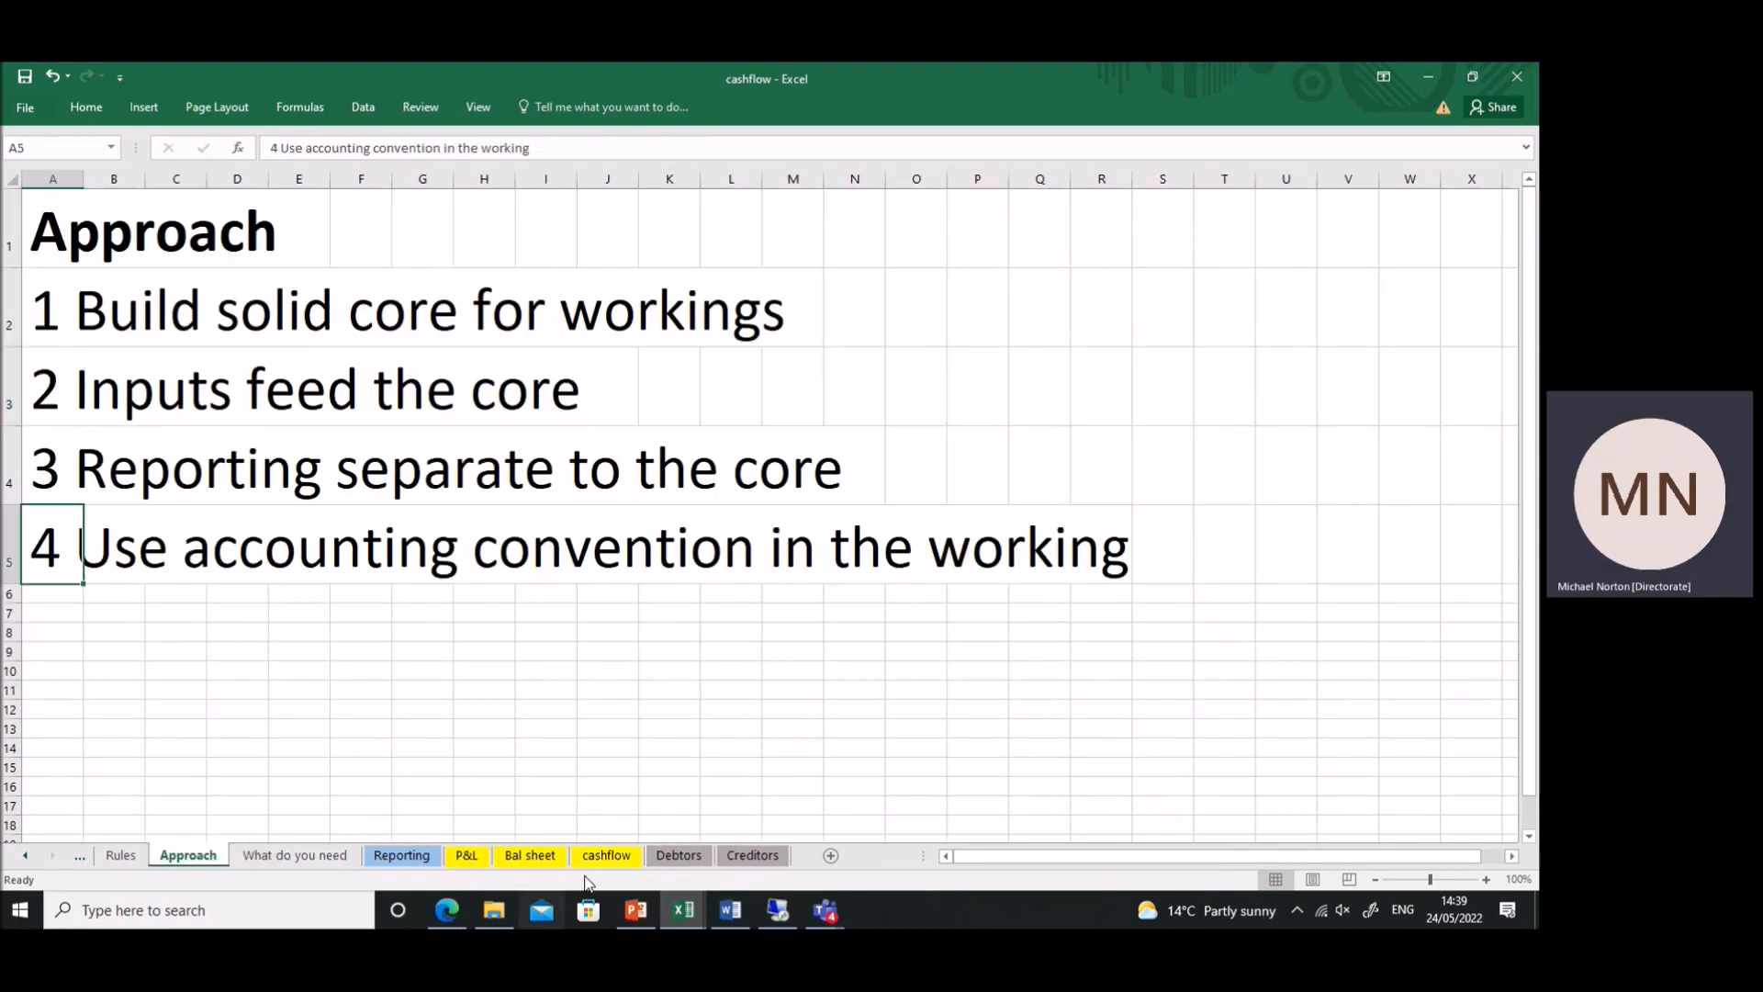
- Inspect the Reporting sheet formulas for year 1 of P&L Turnover Line 2 and Year 2 of P&L Turnover Line 5
left_click(401, 855)
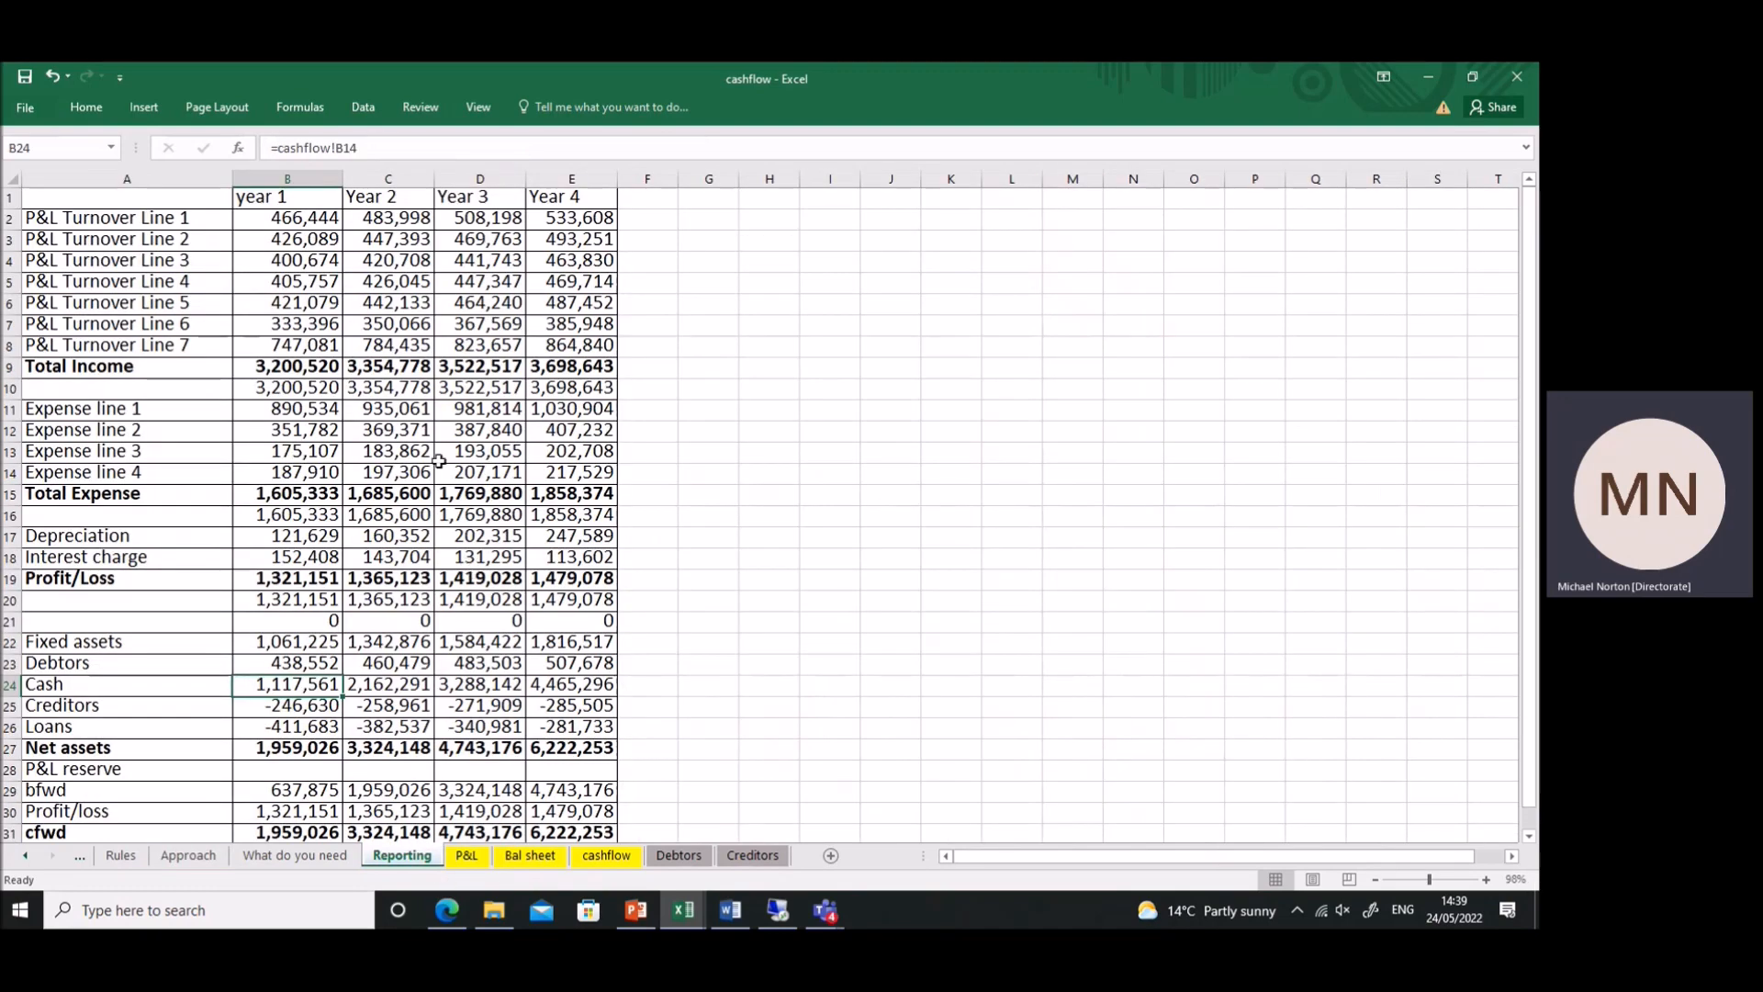
left_click(299, 244)
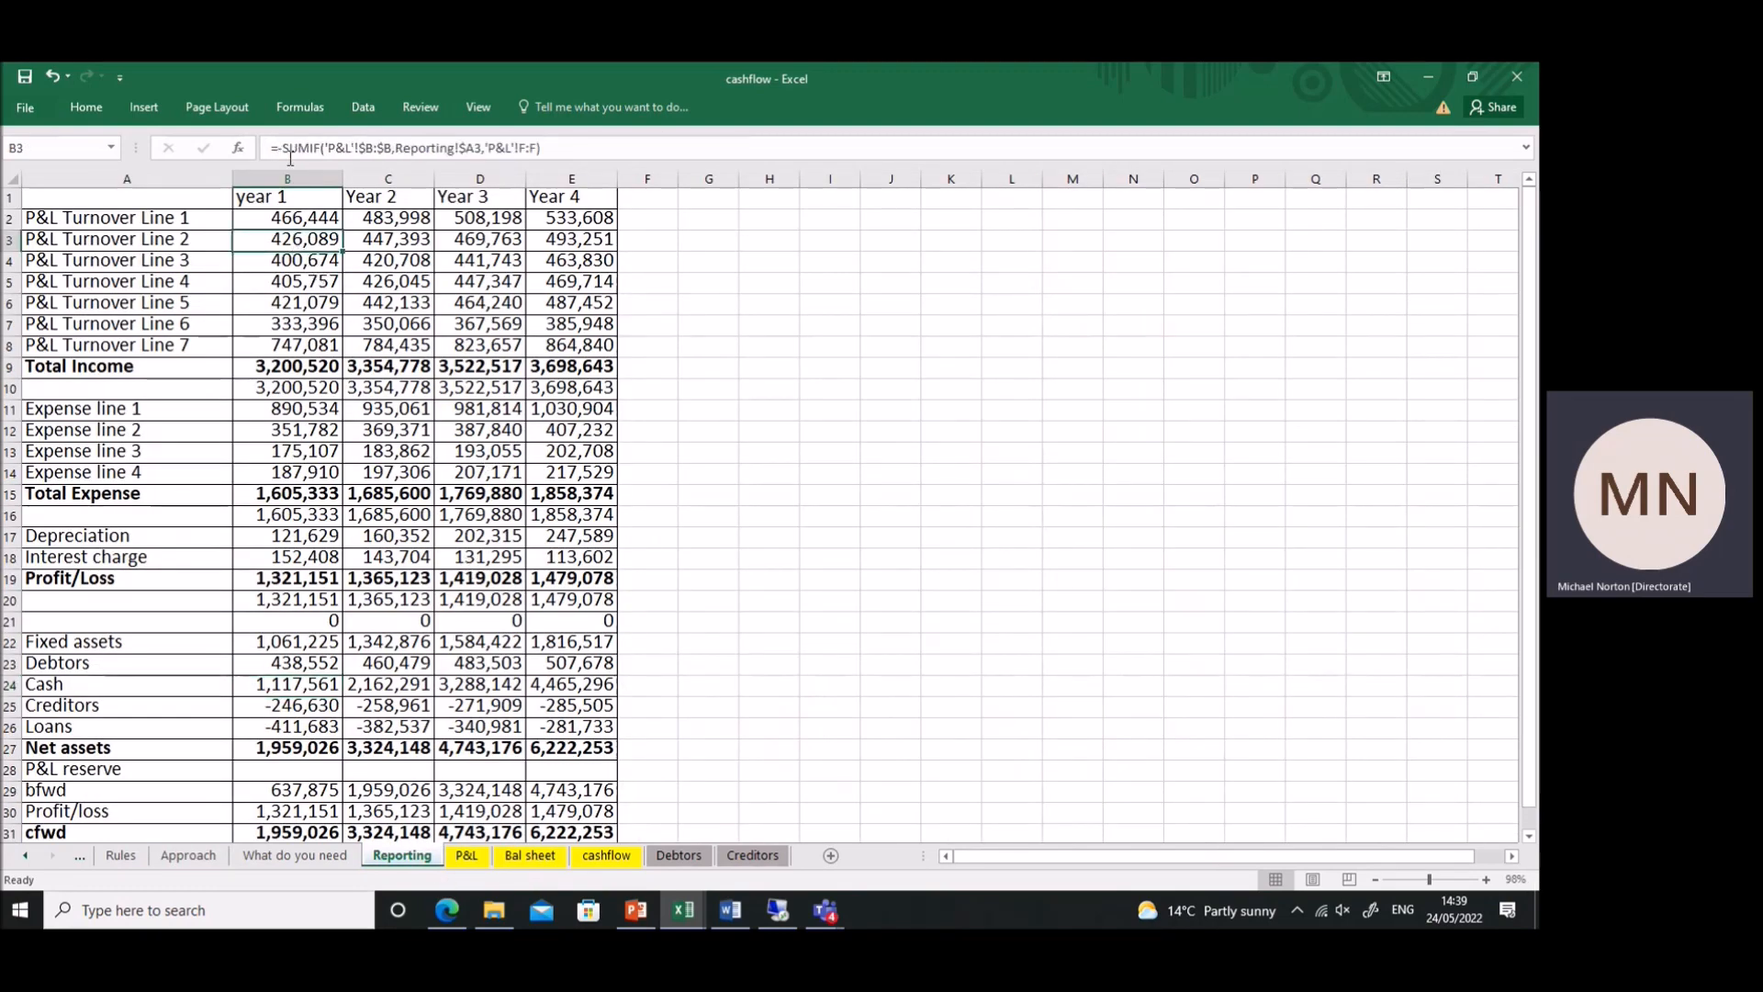
left_click(389, 311)
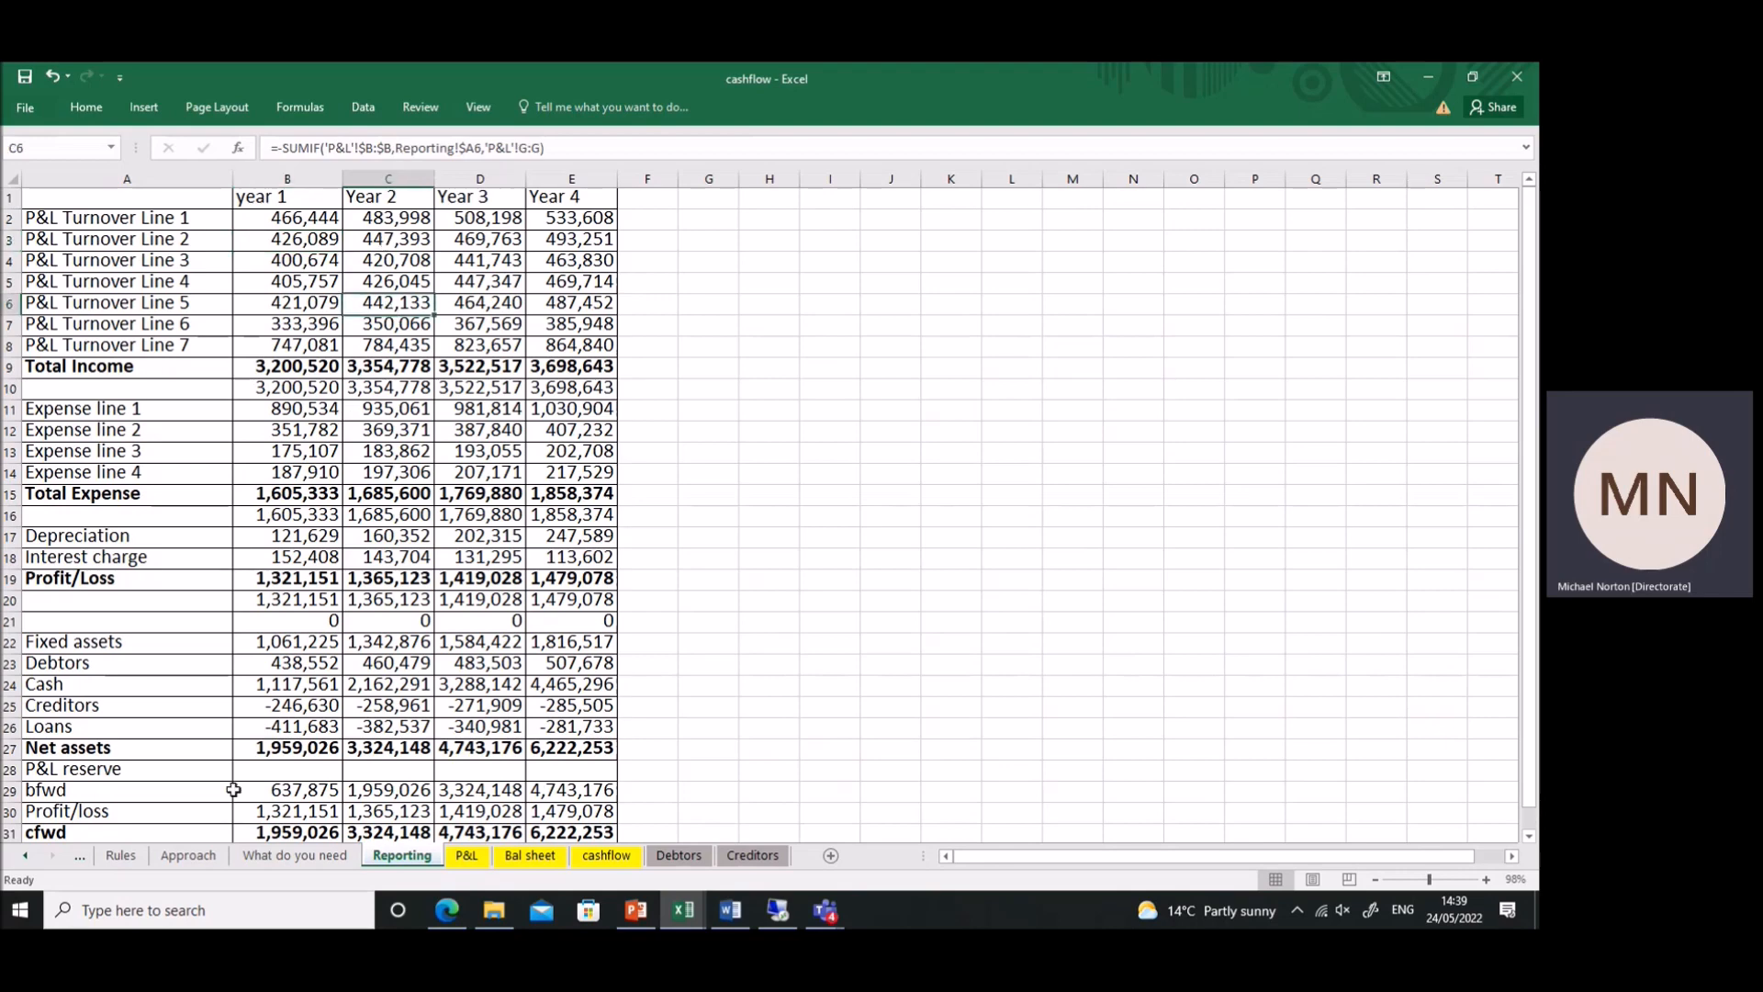
- Read through the Approach and Rules sheets, and open the What do you need sheet
left_click(190, 855)
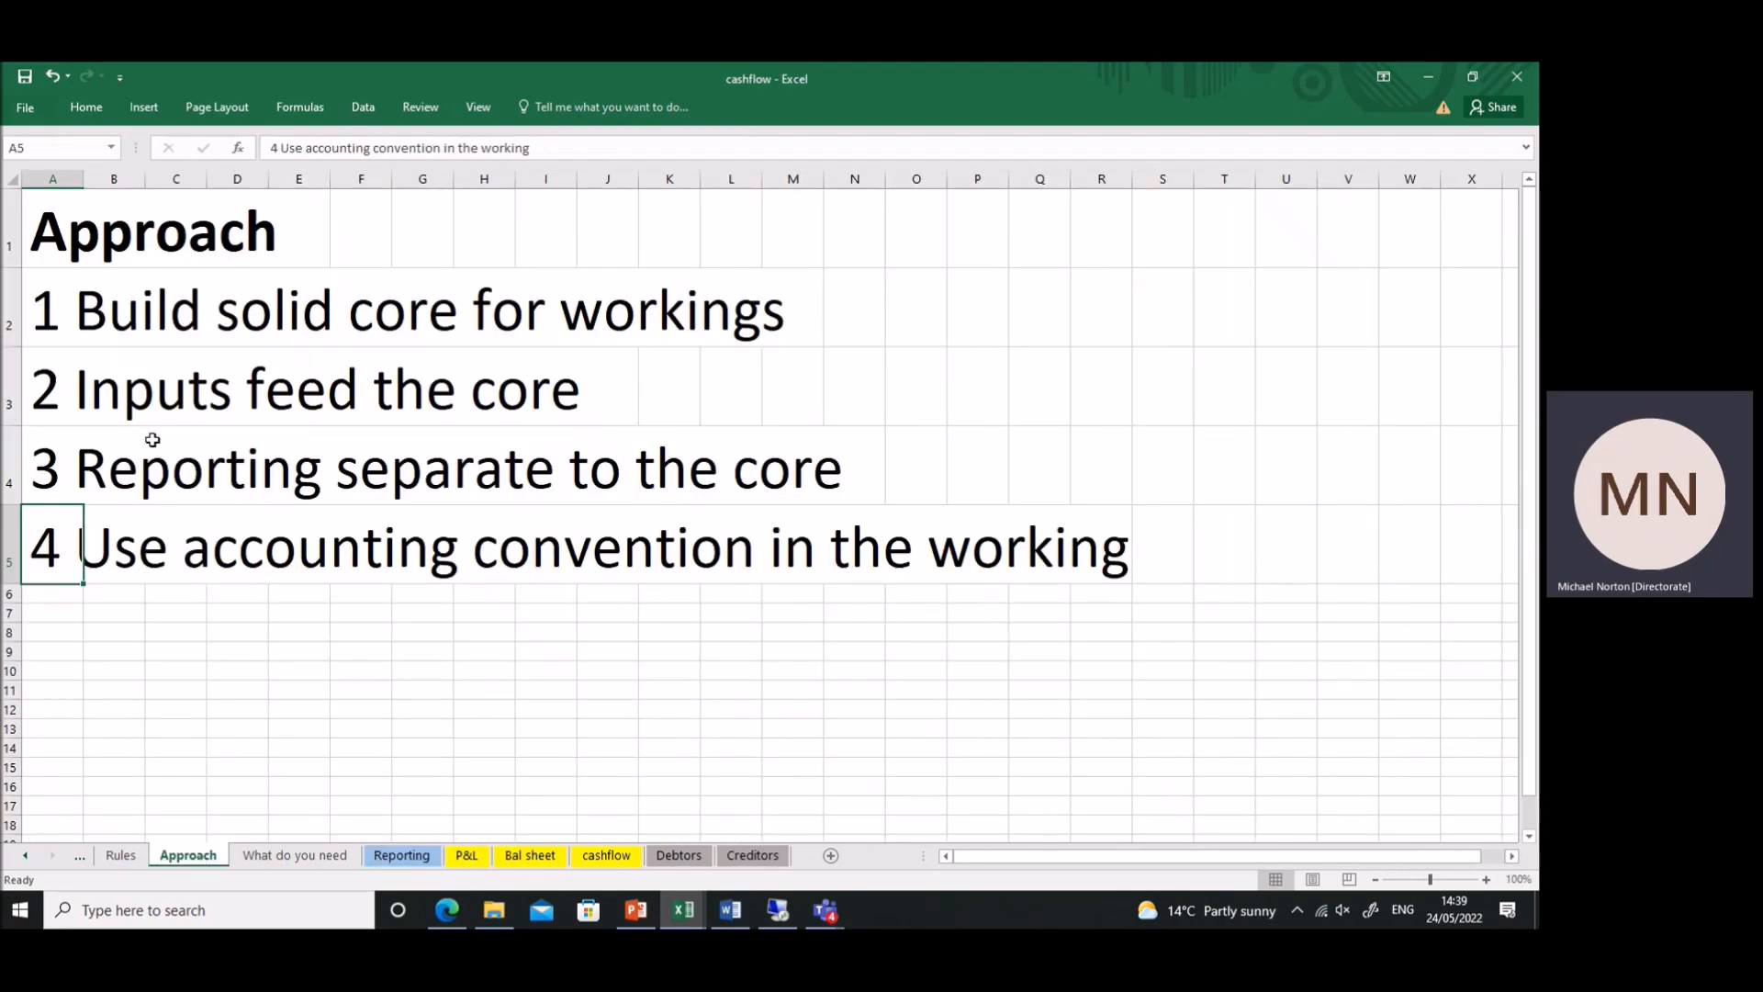
left_click(123, 855)
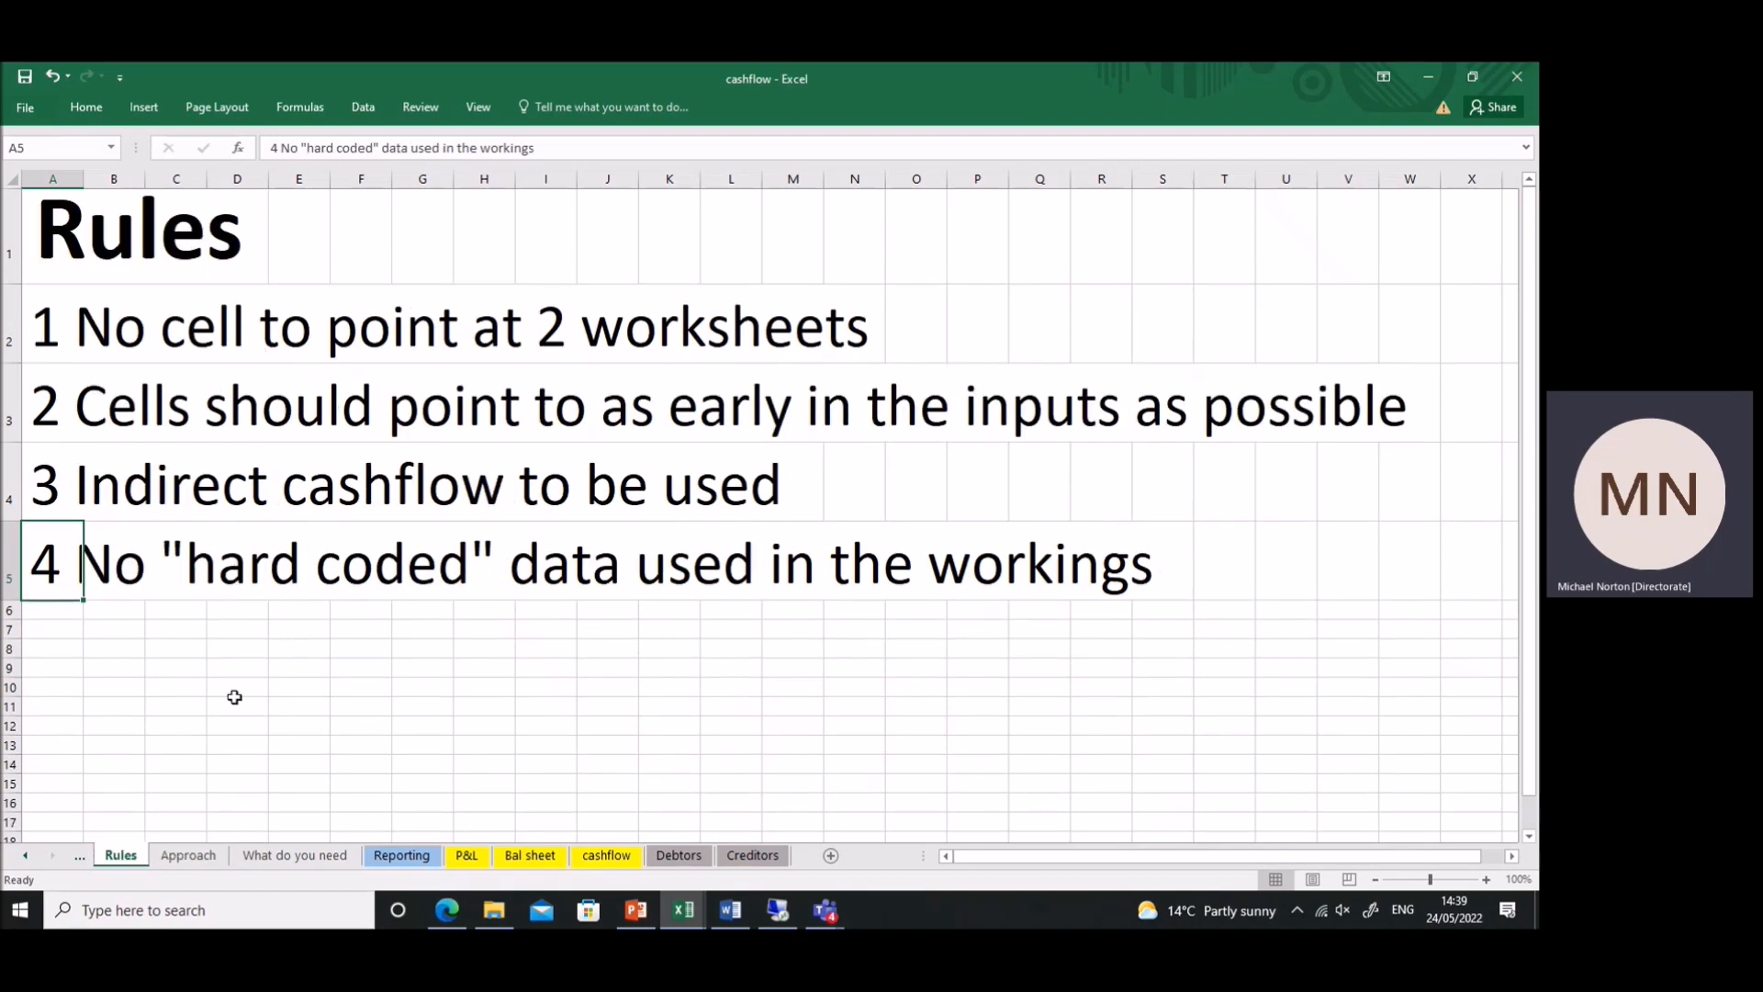
left_click(189, 855)
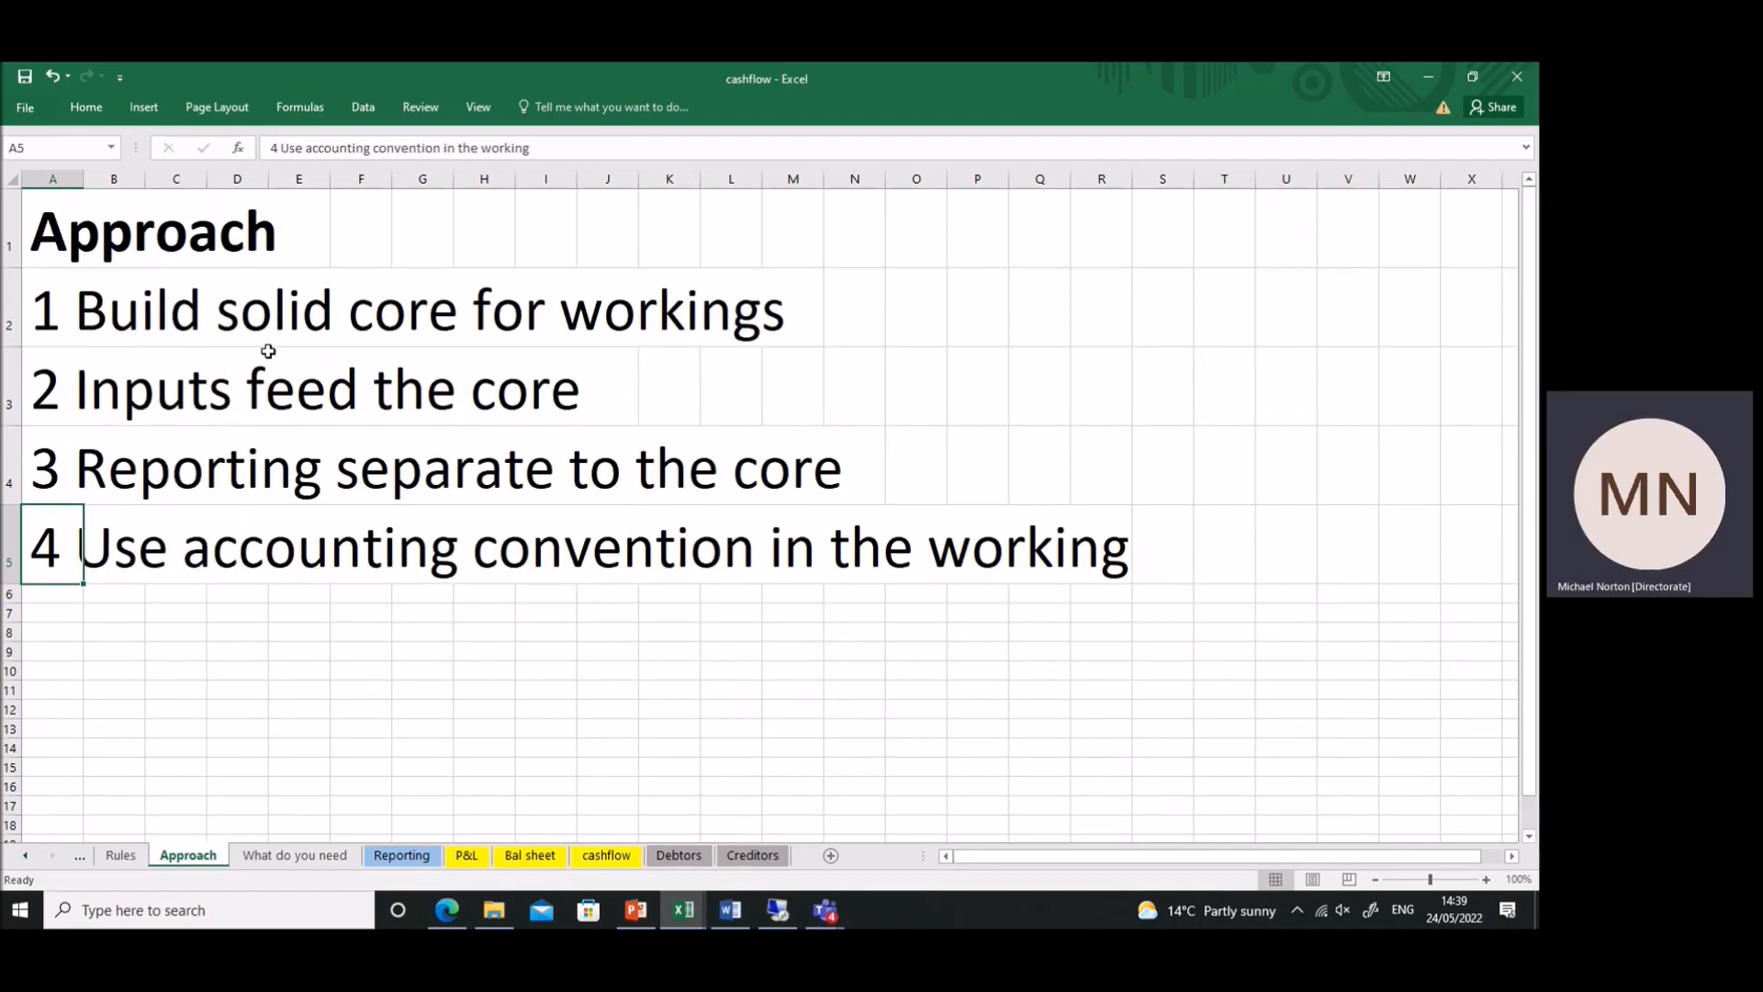
left_click(303, 859)
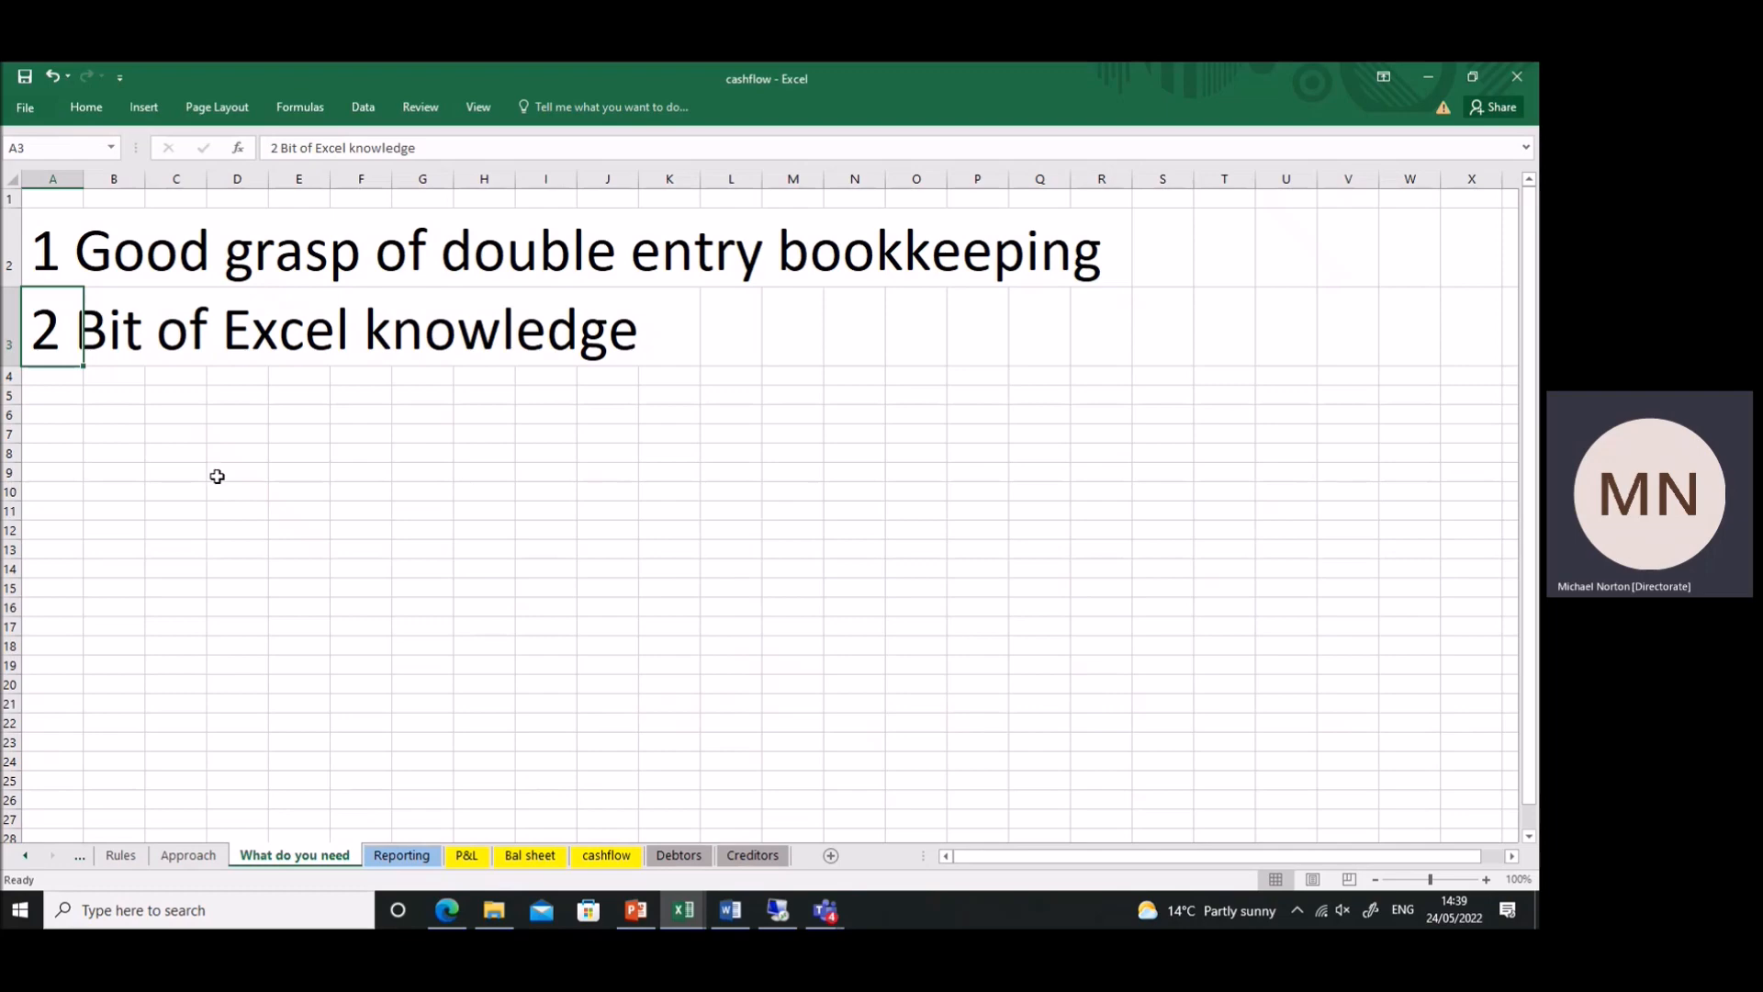
- Highlight the P&L Turnover Line 1 to 7 labels and the Expense line 1 to 4 labels on the Reporting sheet
left_click(424, 863)
left_click_drag(135, 223, 113, 344)
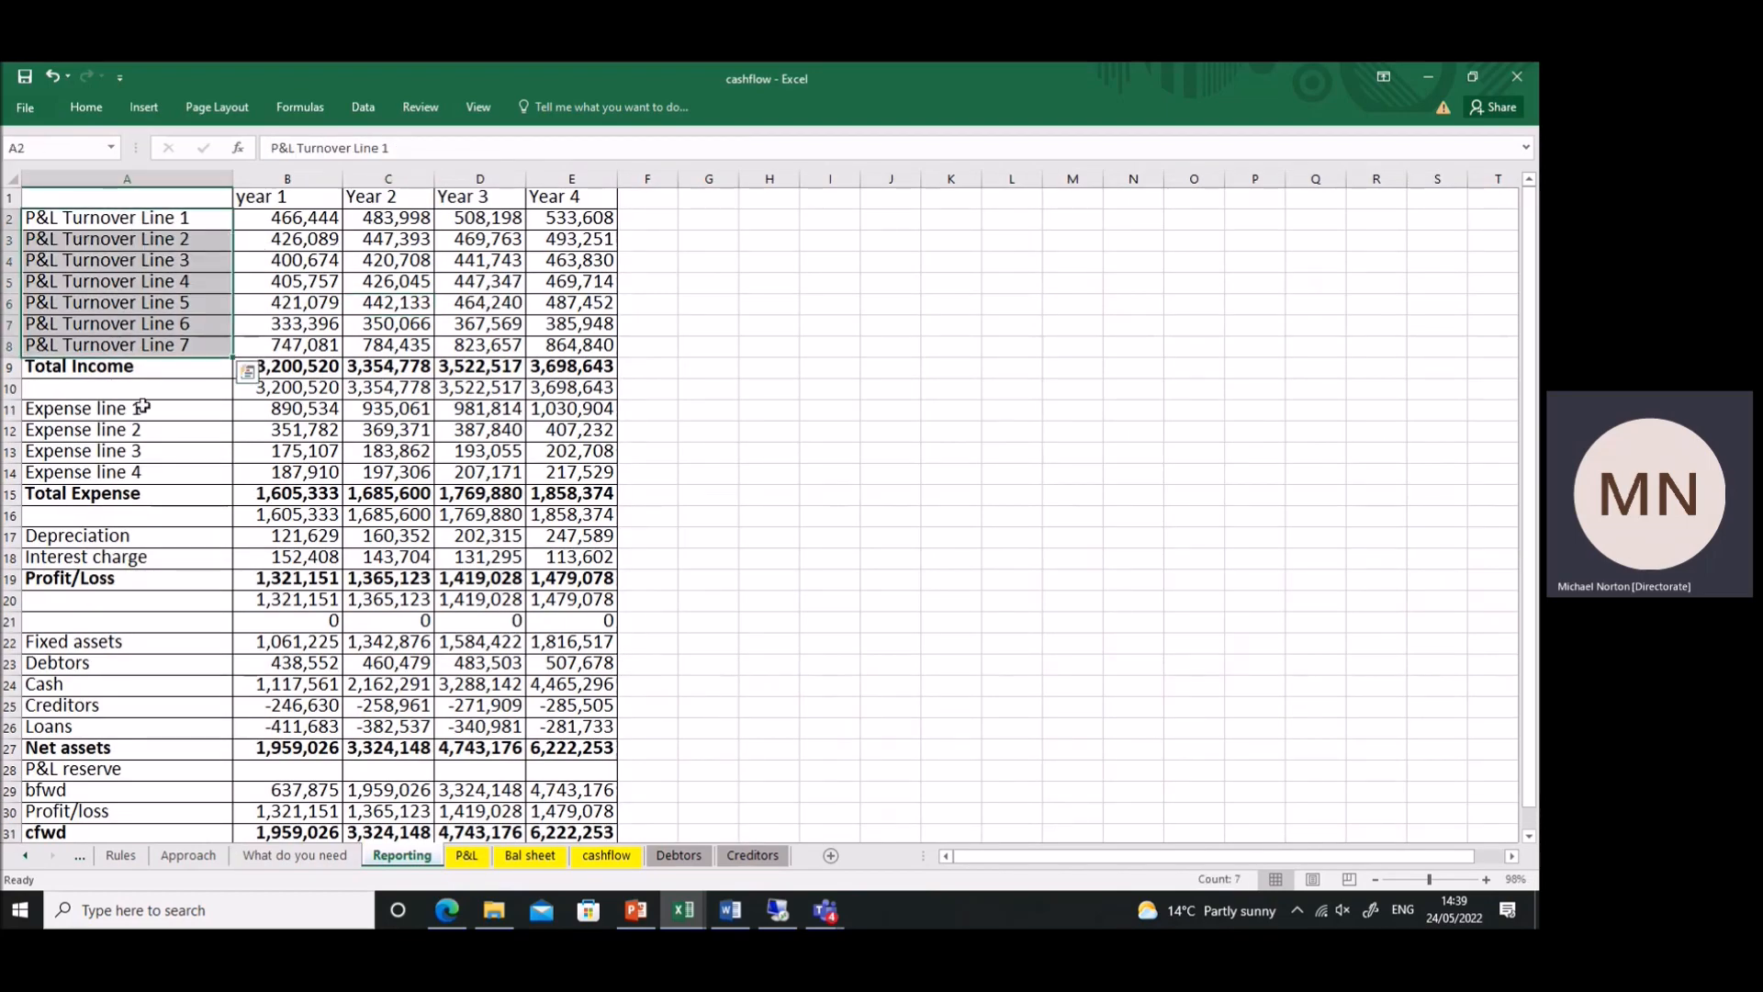
left_click_drag(140, 405, 133, 478)
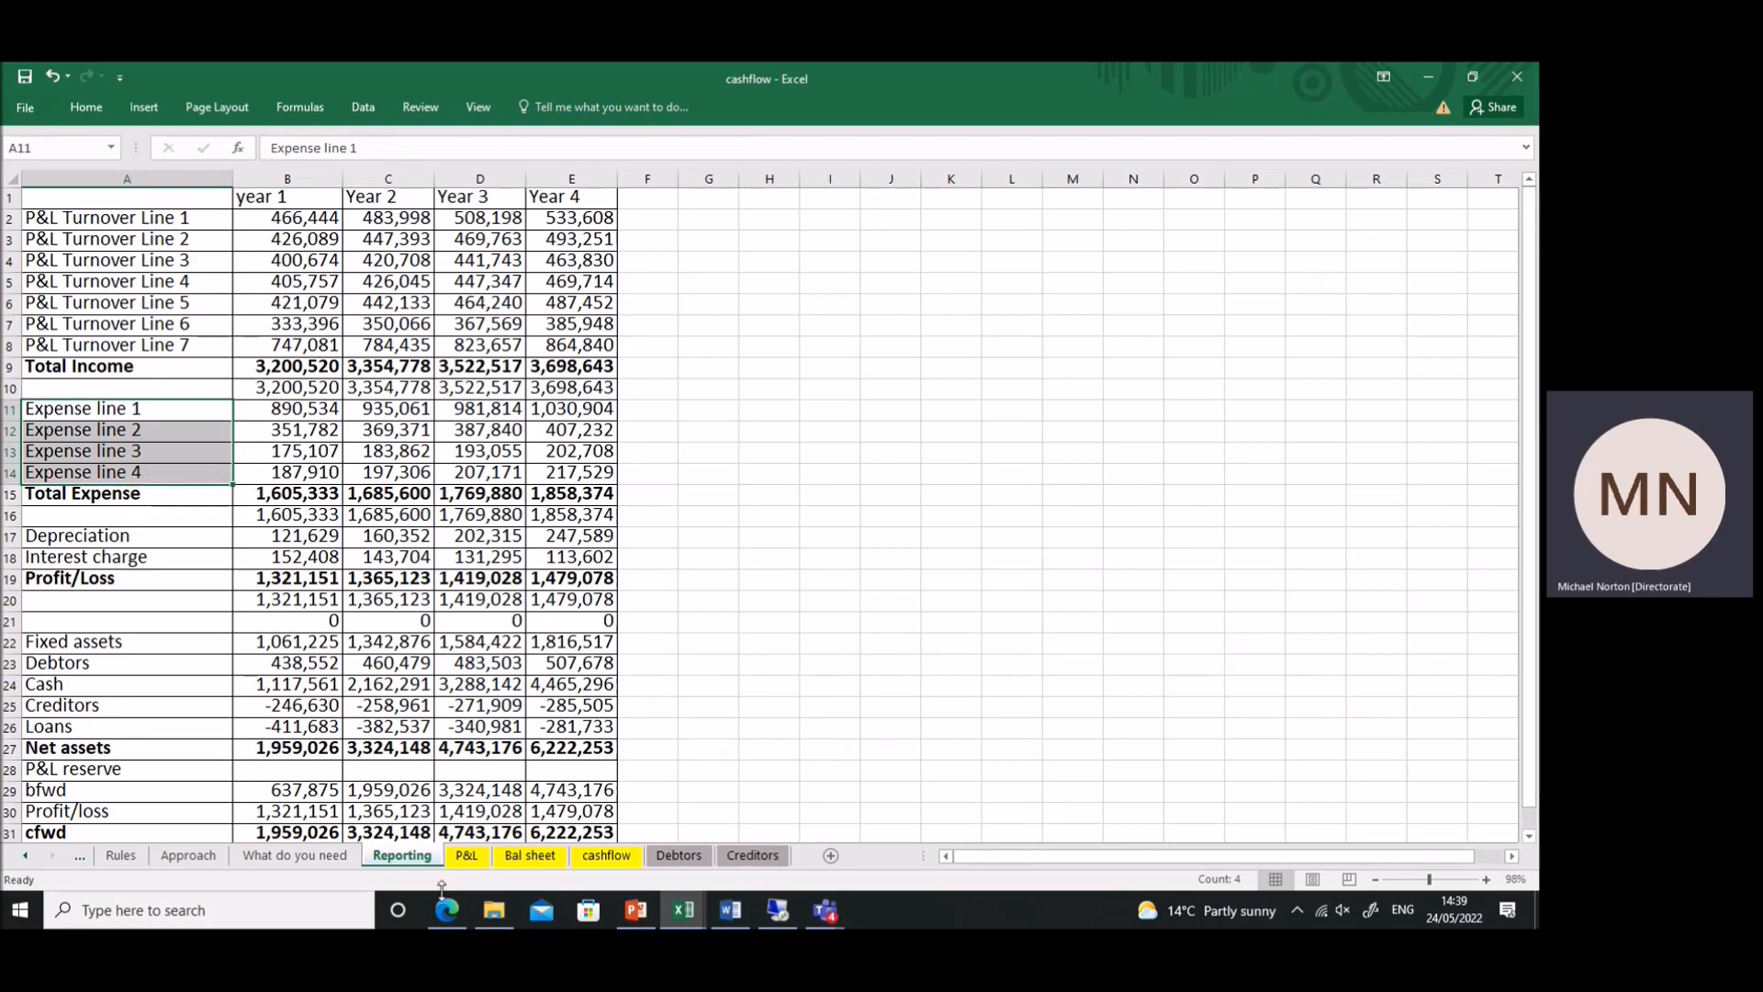
- Highlight the Turnover 1 to 23 labels and the Expense line 1 to 19 labels on the P&L sheet
left_click(466, 855)
left_click_drag(55, 352, 69, 699)
left_click_drag(91, 275, 90, 335)
scroll(82, 716, "down", 7)
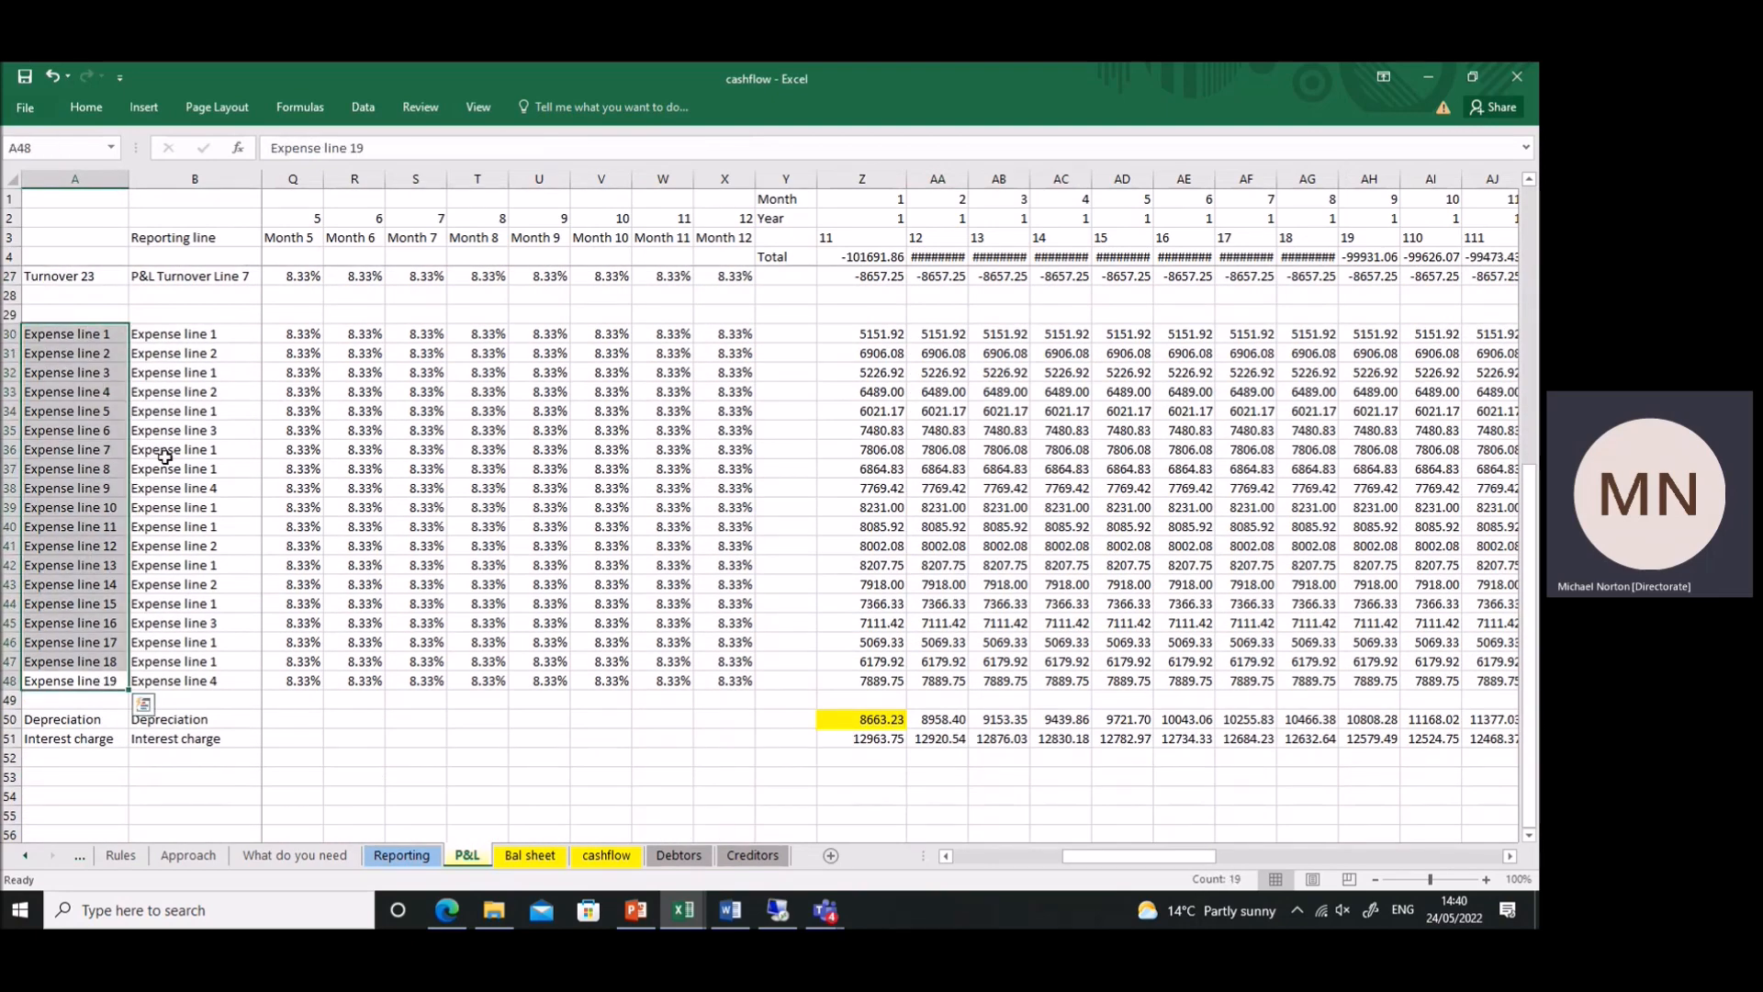
scroll(215, 312, "up", 7)
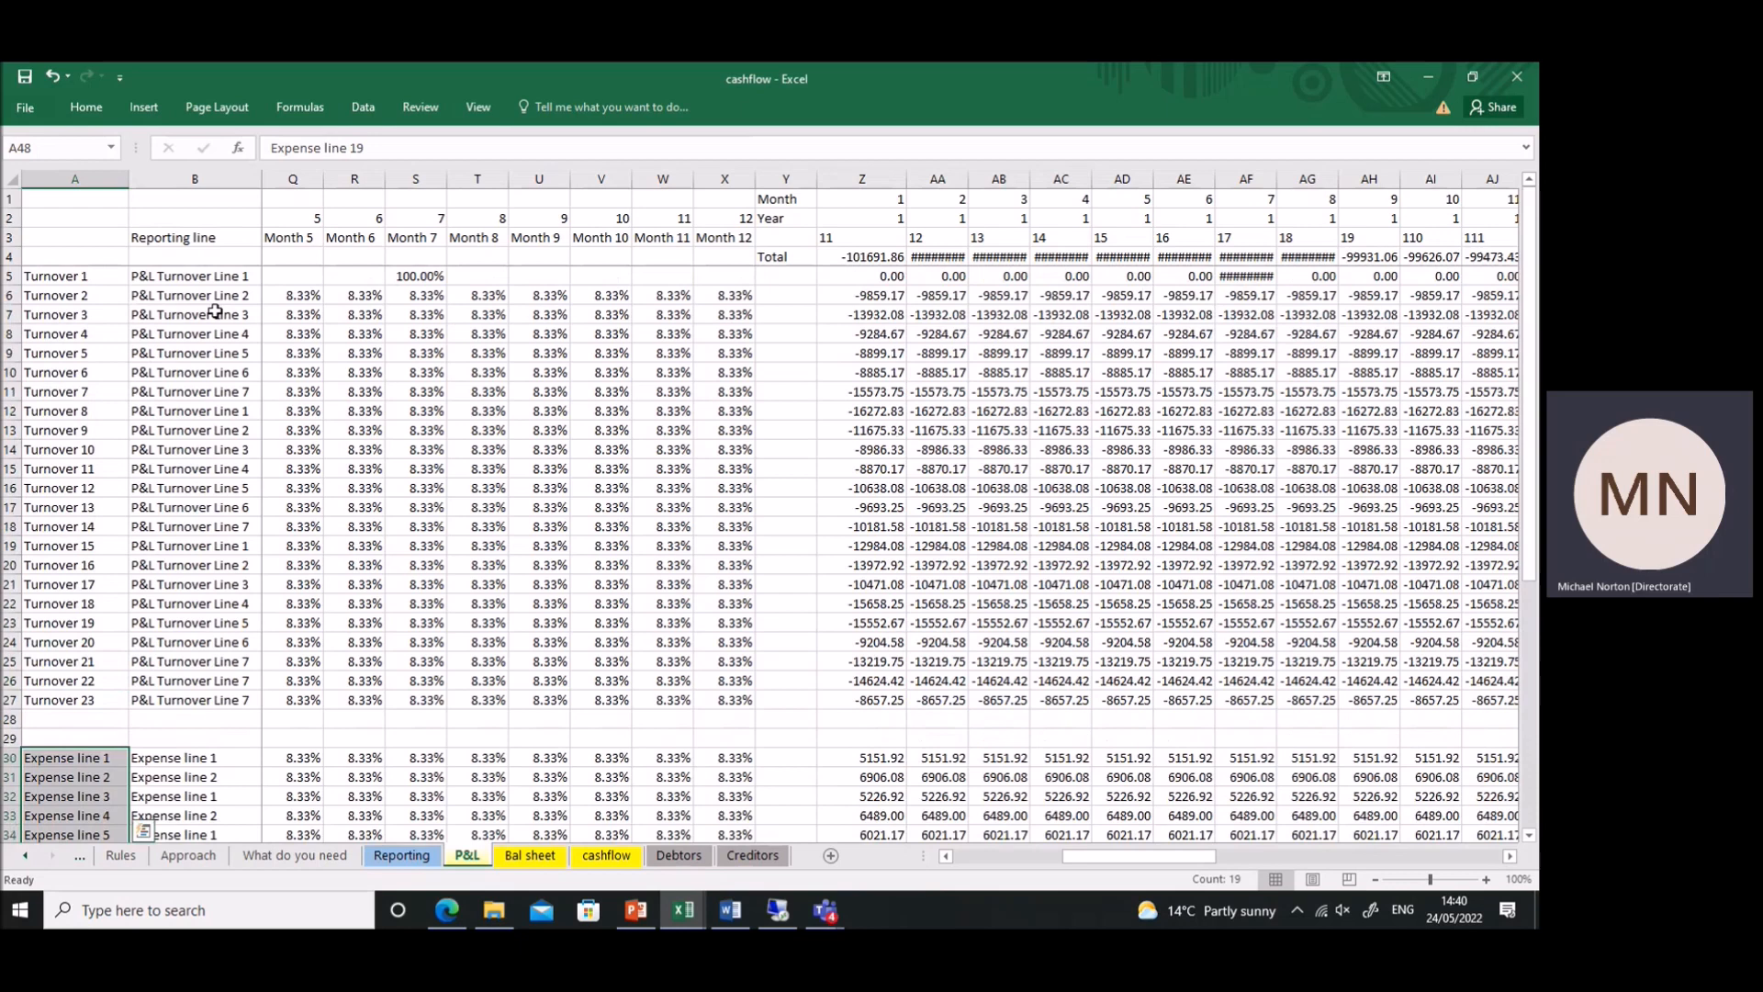
- Compare the Reporting sheet's summary lines with the P&L sheet, selecting the Turnover 1 to Turnover 23 labels
left_click(401, 855)
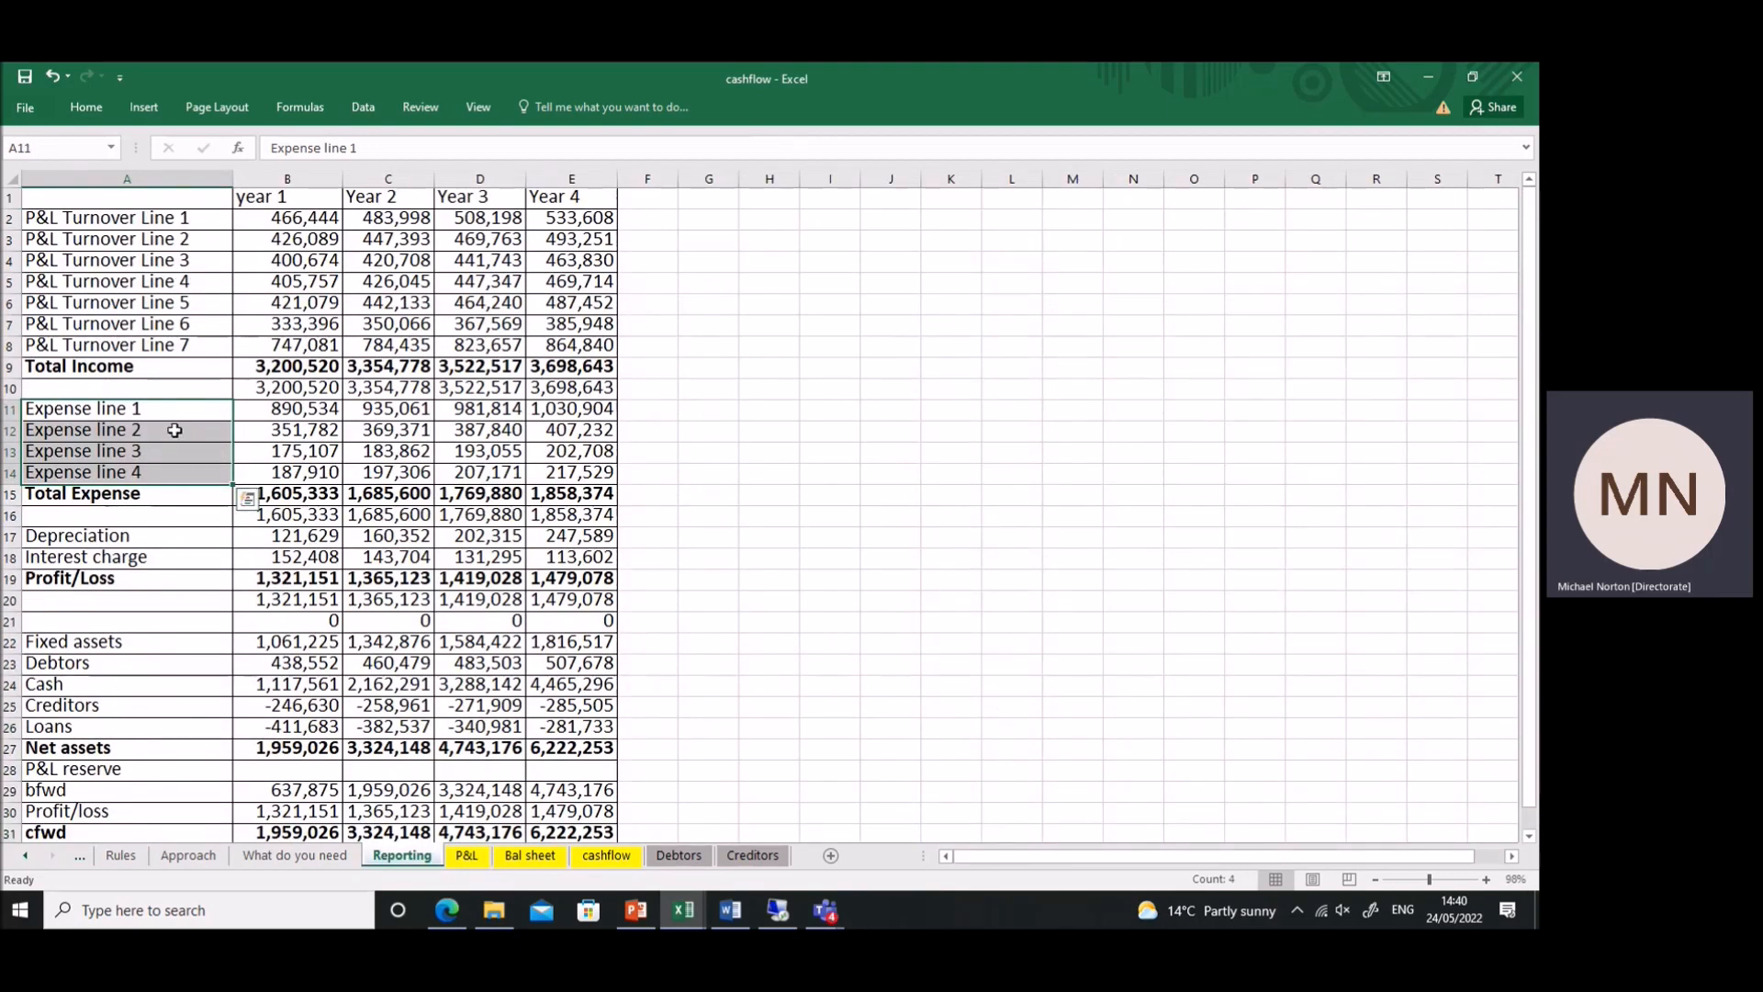
left_click(467, 855)
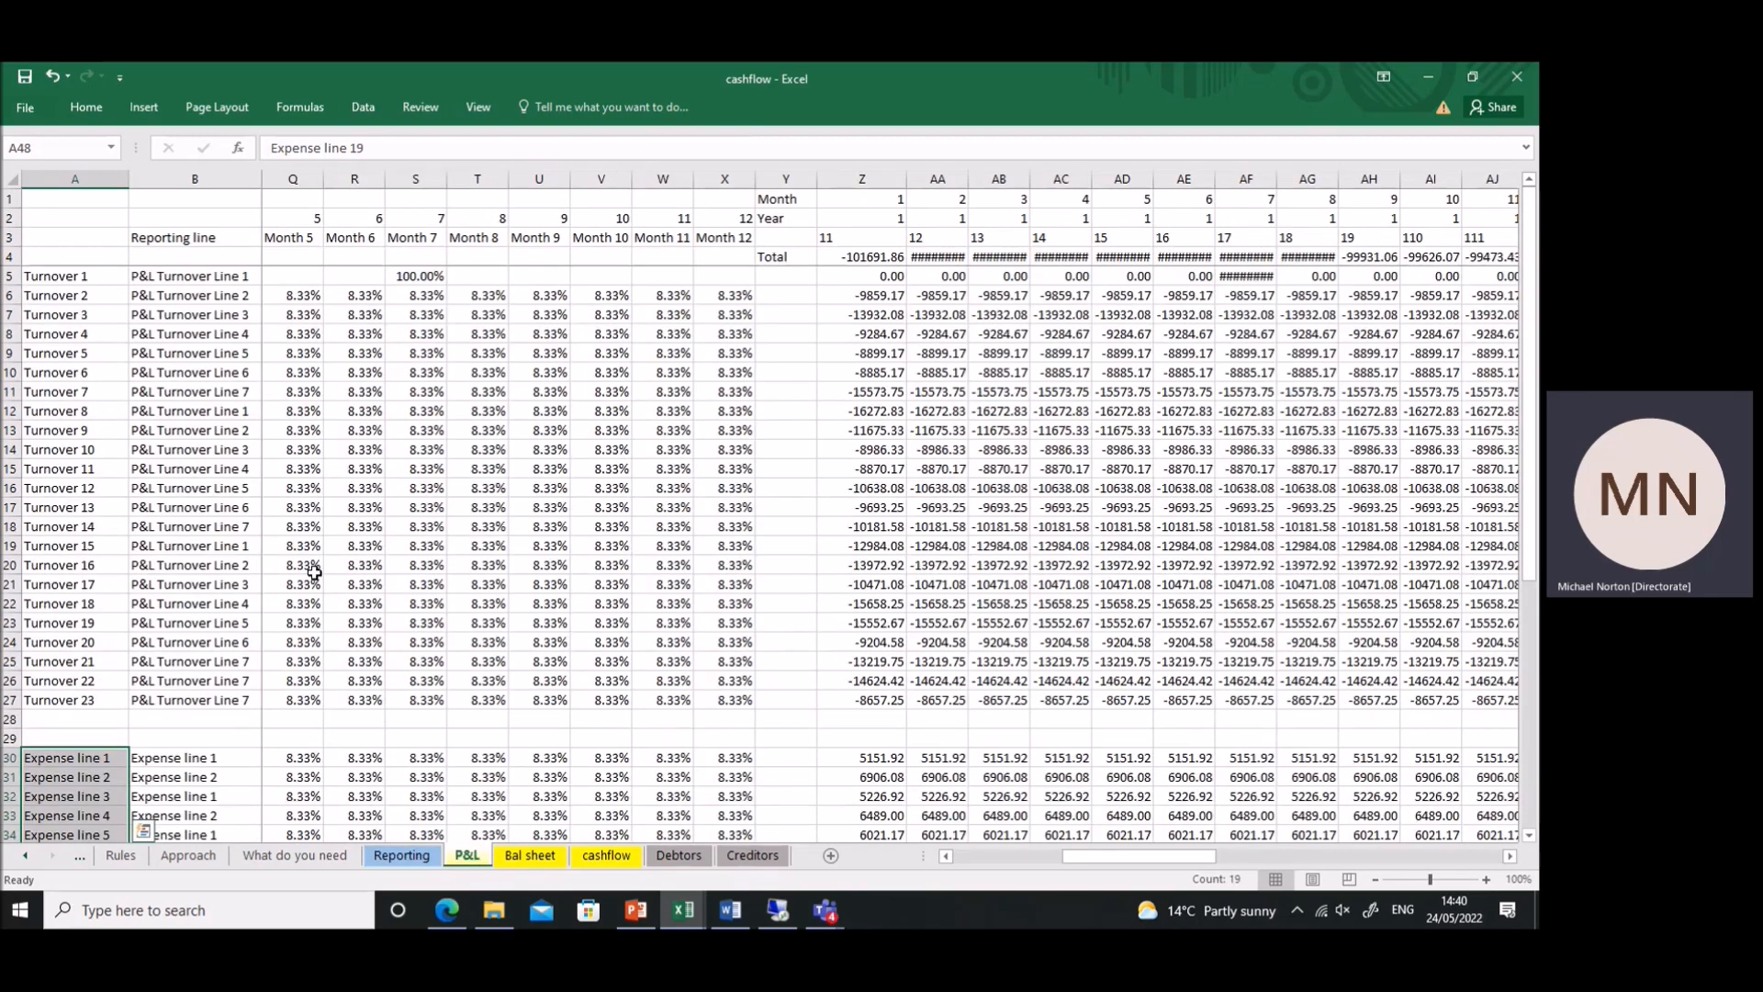
left_click(75, 333)
left_click_drag(72, 275, 64, 702)
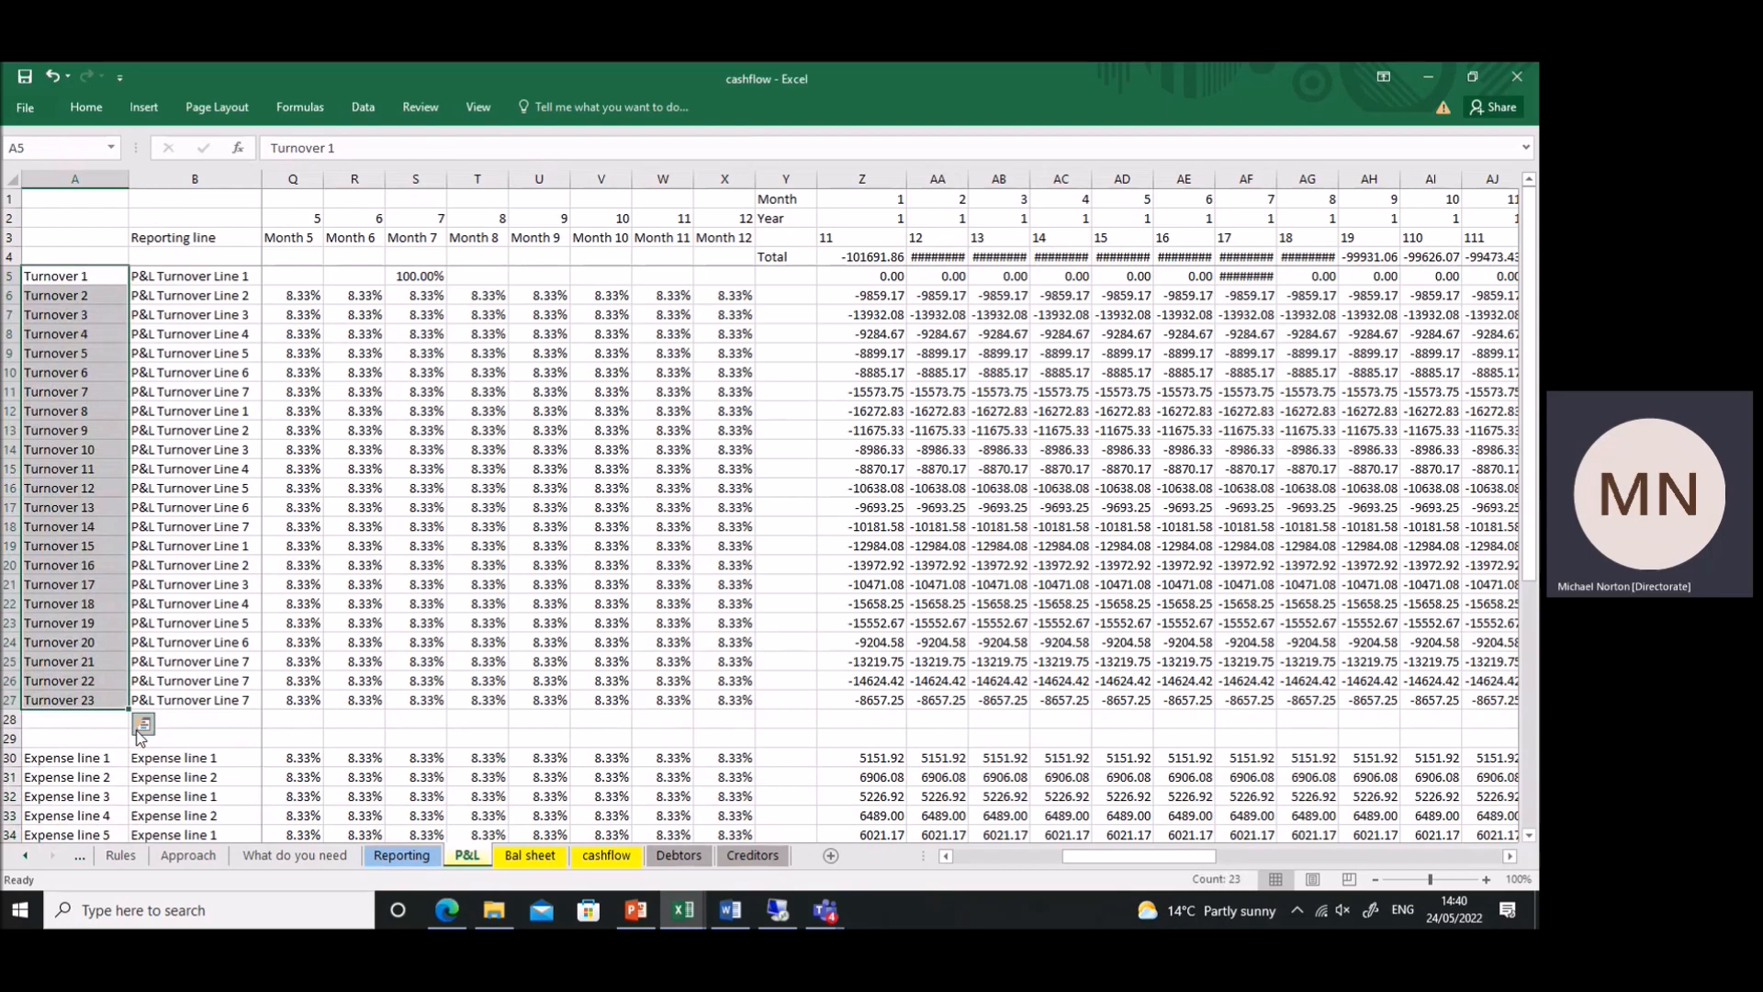
- Inspect the list validation source of the Turnover 1 reporting line cell on the P&L sheet, leaving the settings without applying changes
left_click_drag(197, 278, 227, 702)
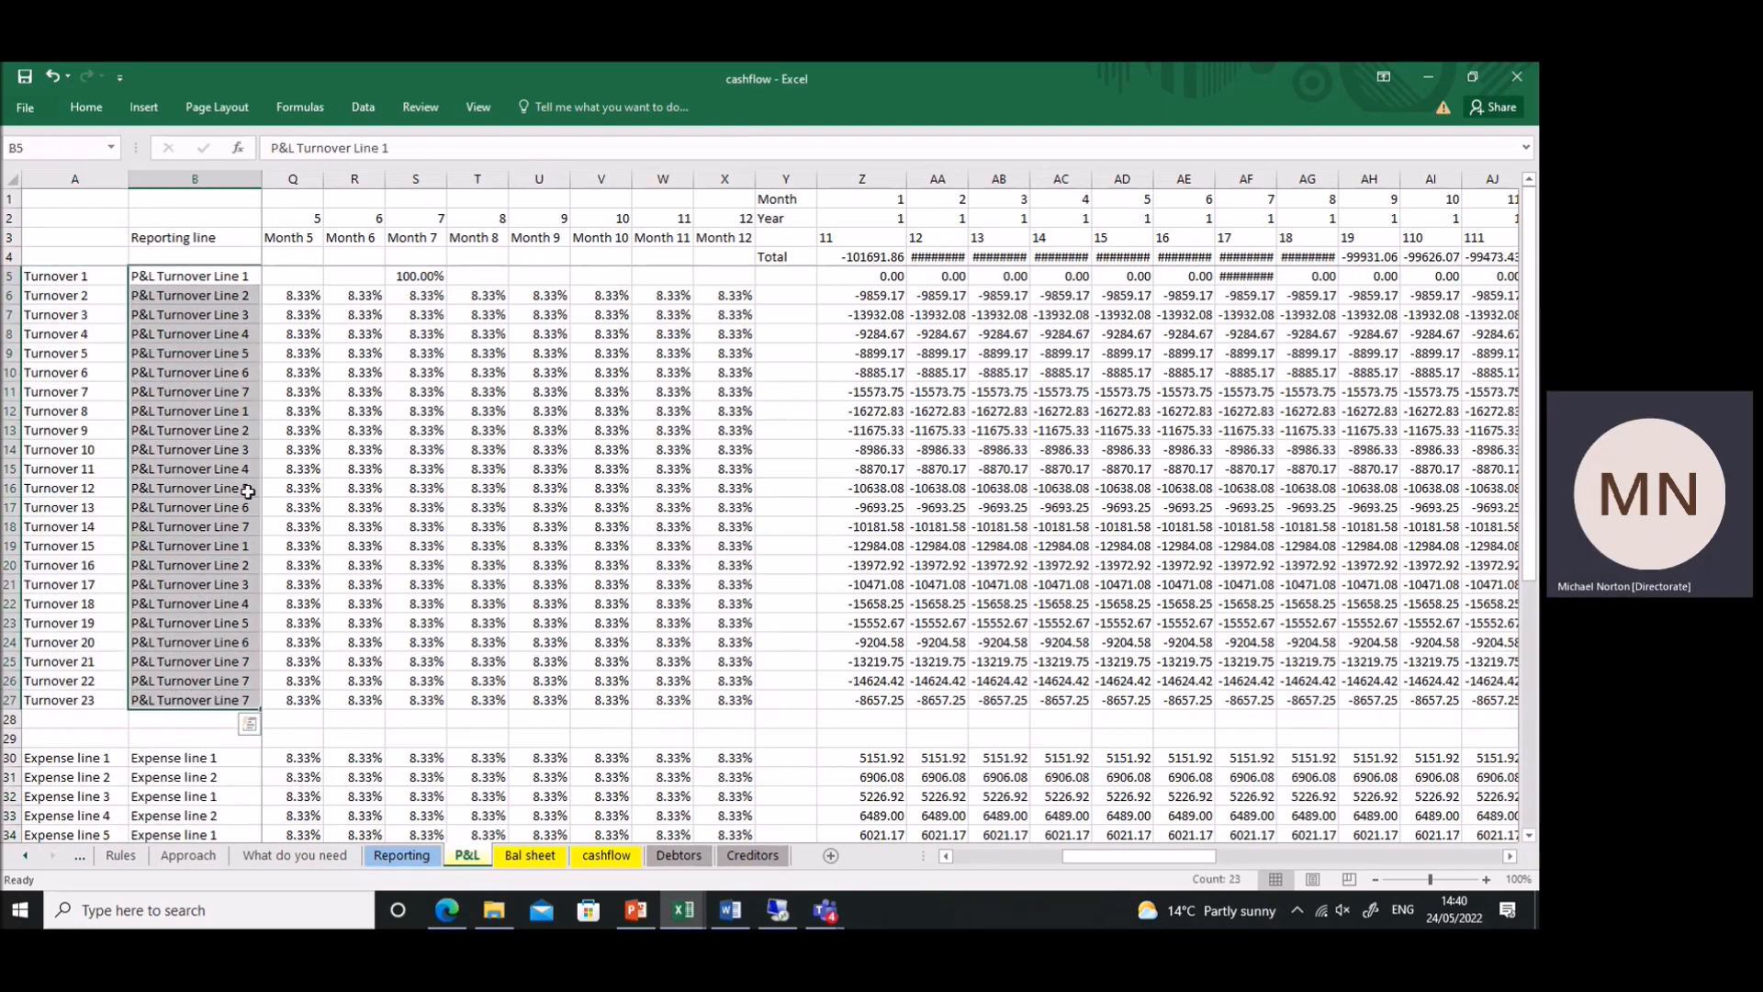
left_click(218, 275)
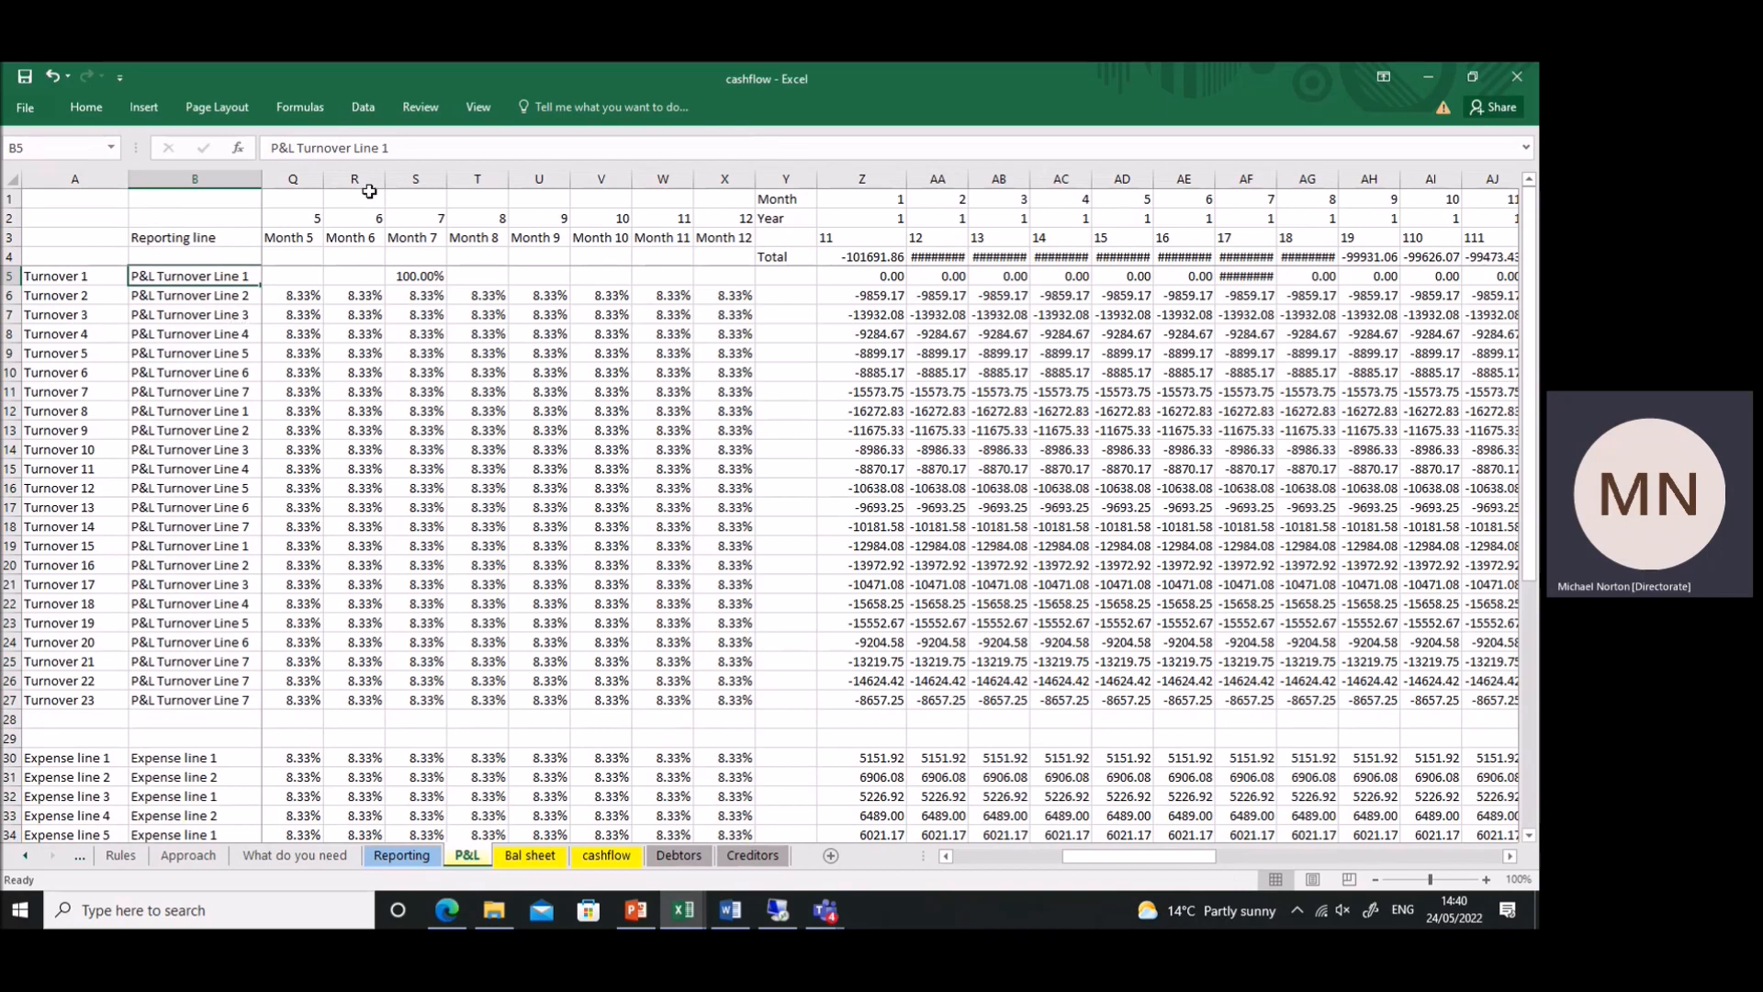
left_click(363, 107)
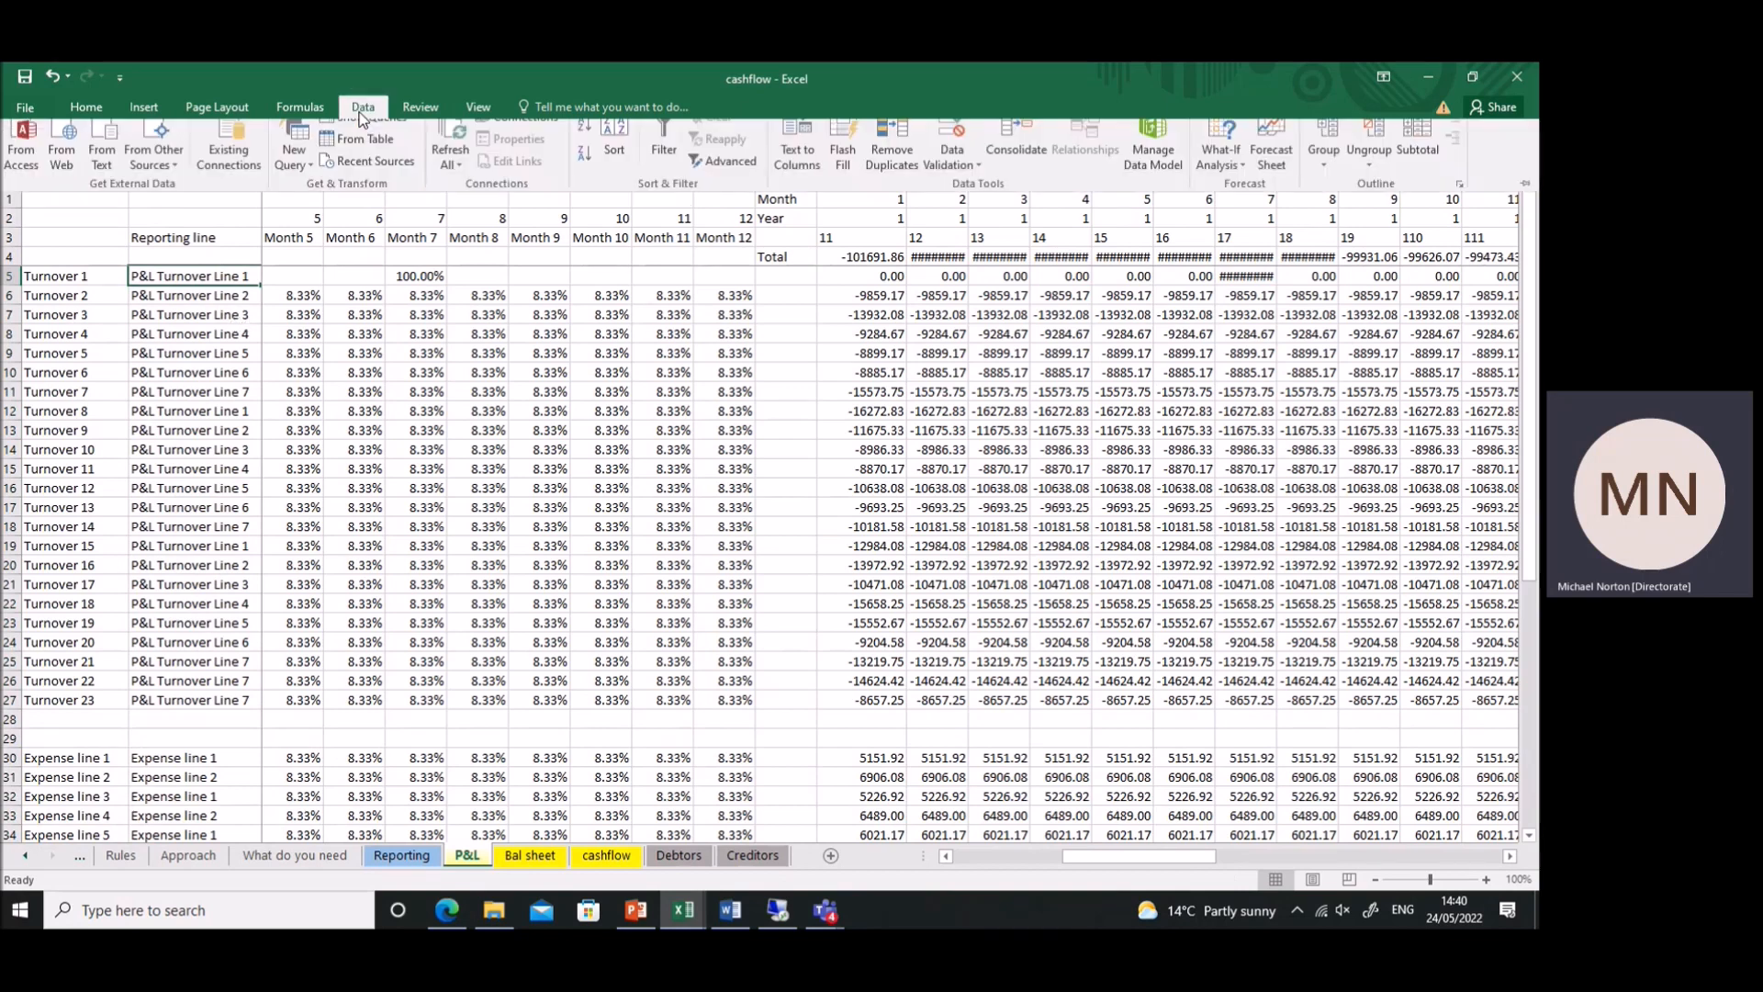
left_click(949, 151)
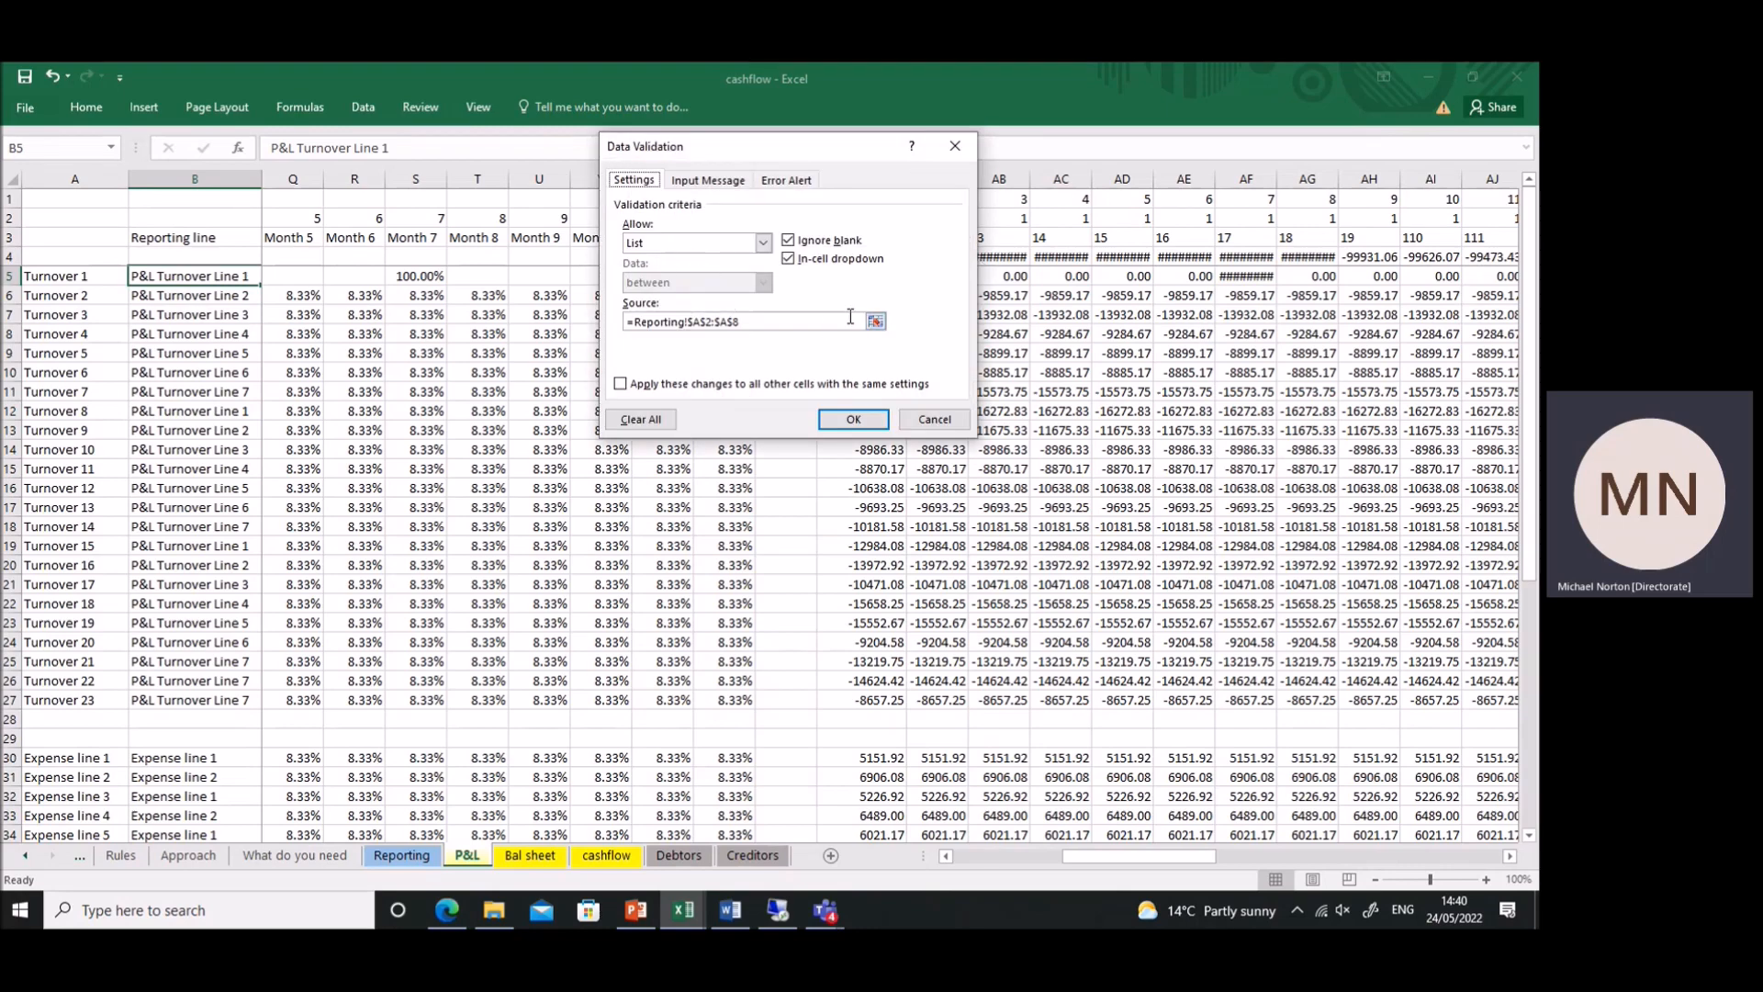
left_click(875, 320)
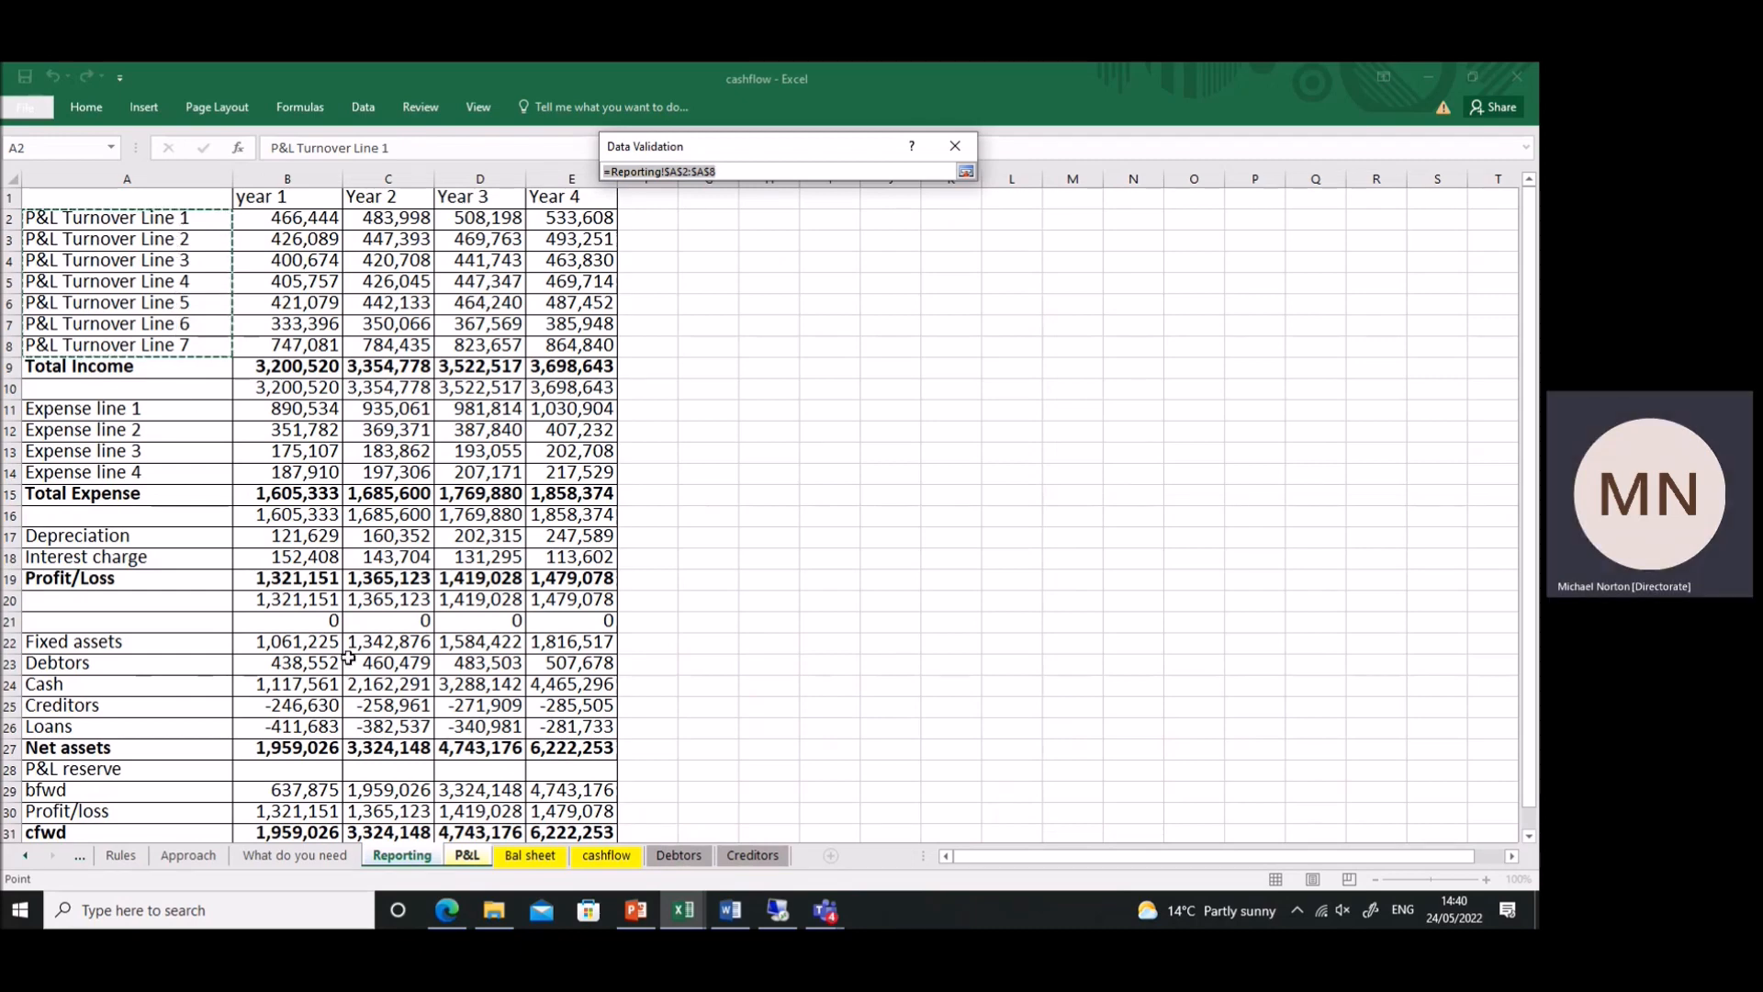
left_click(482, 855)
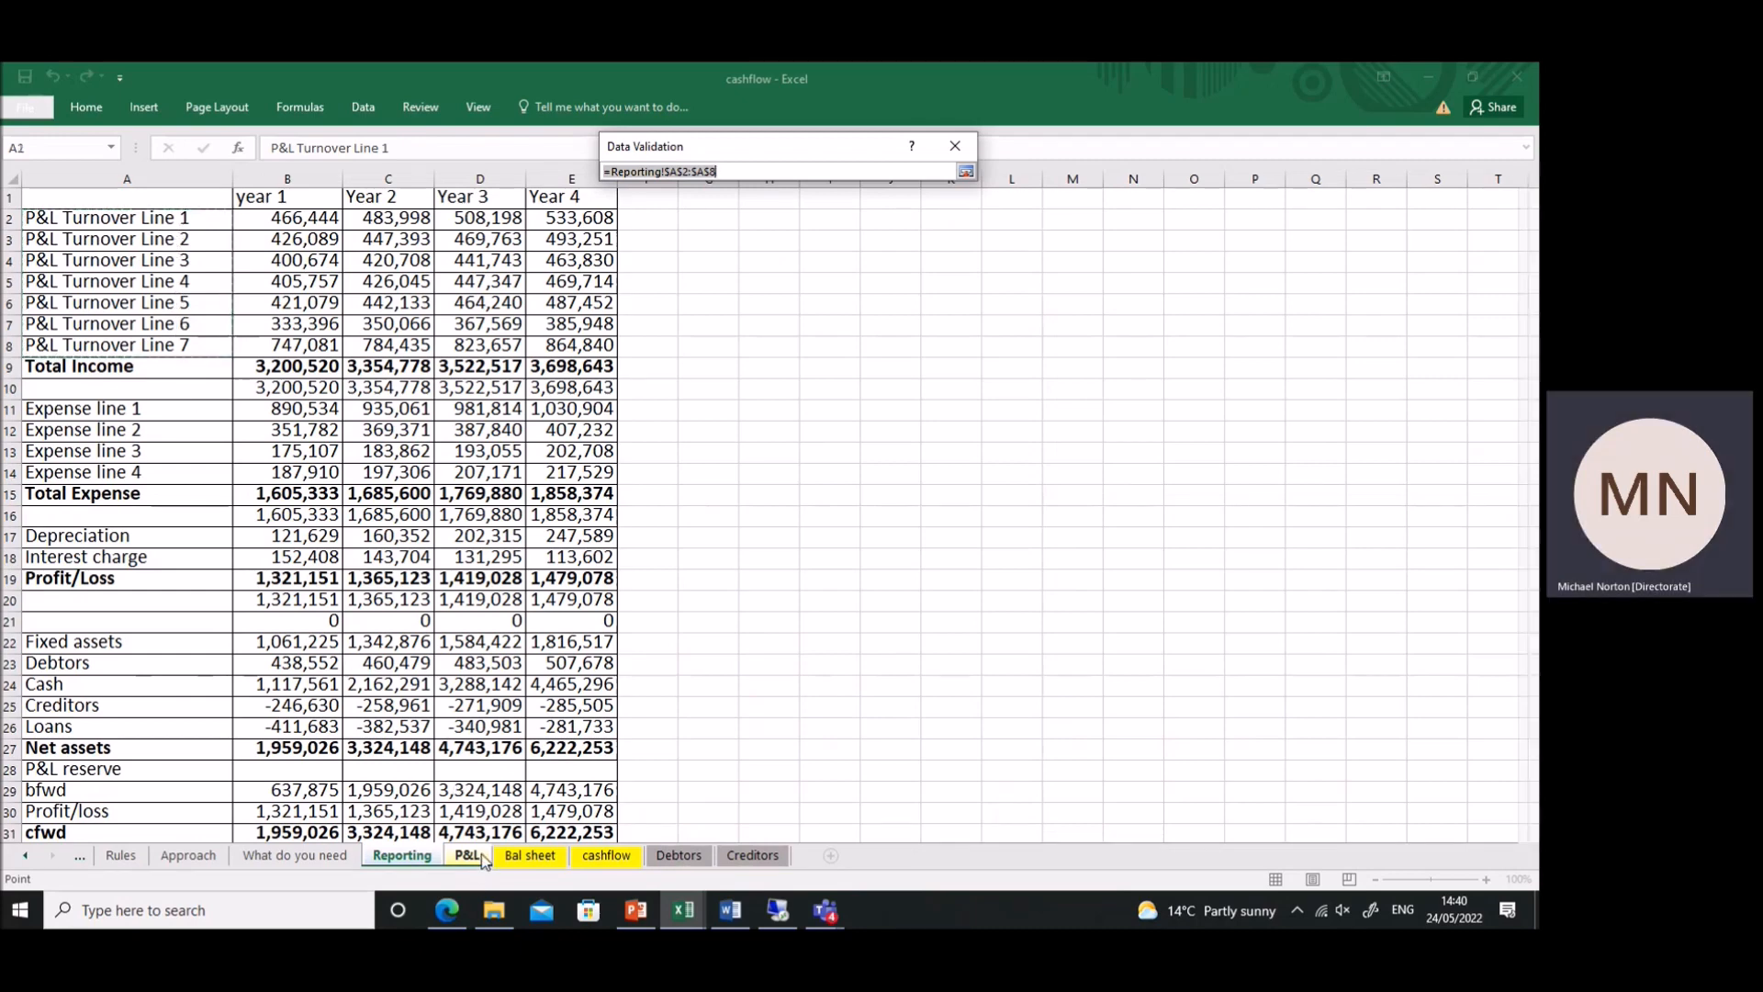
key("Return")
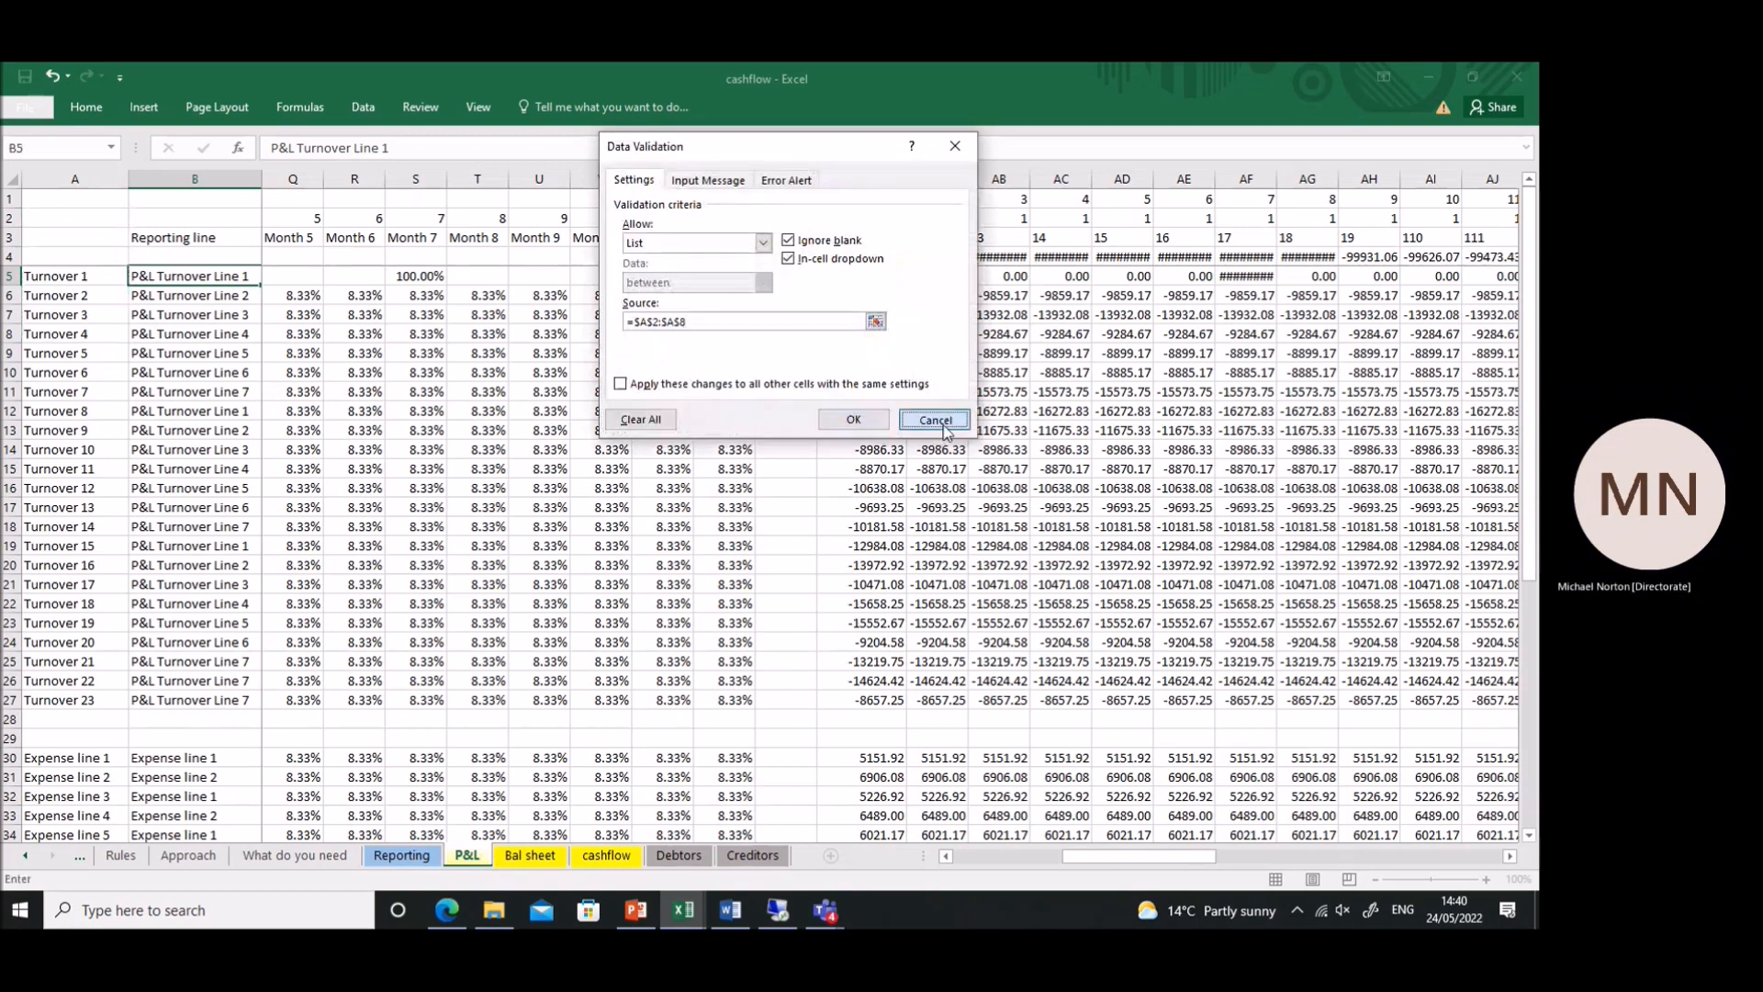
left_click(936, 420)
- Look through the reporting line assignments on the P&L sheet, from the turnover rows down to Depreciation and Interest charge
left_click_drag(197, 354, 198, 405)
left_click_drag(207, 565, 156, 589)
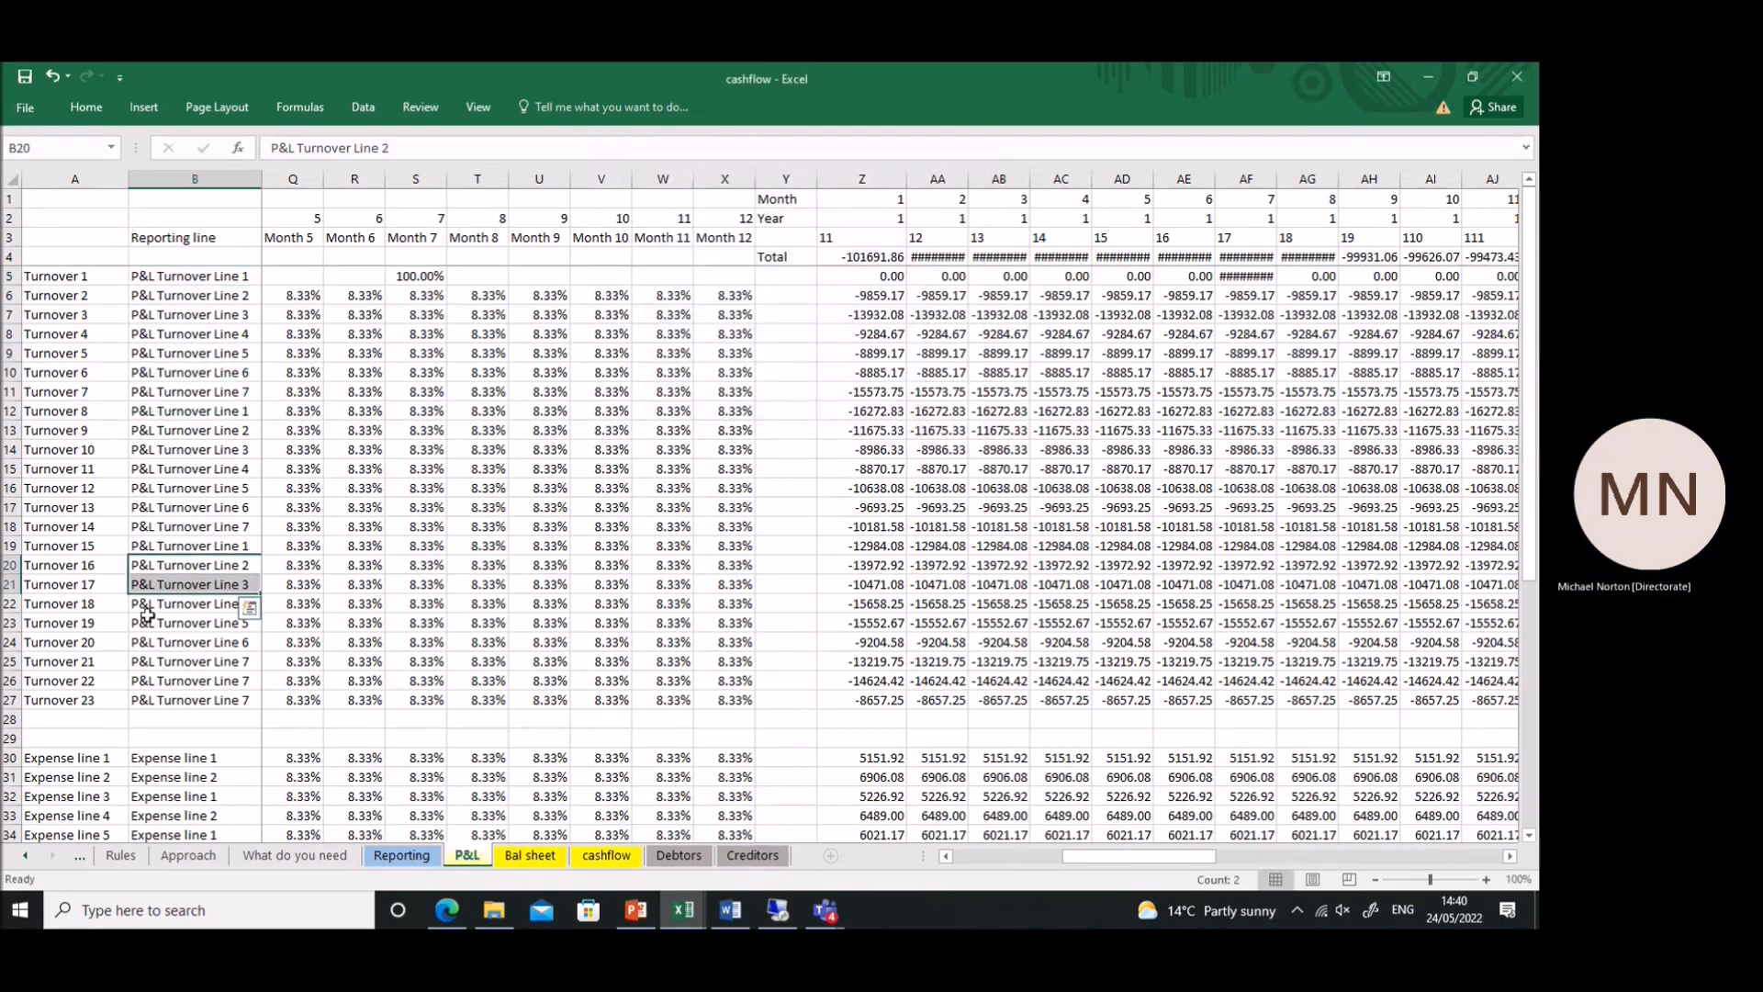
left_click(187, 625)
left_click(226, 374)
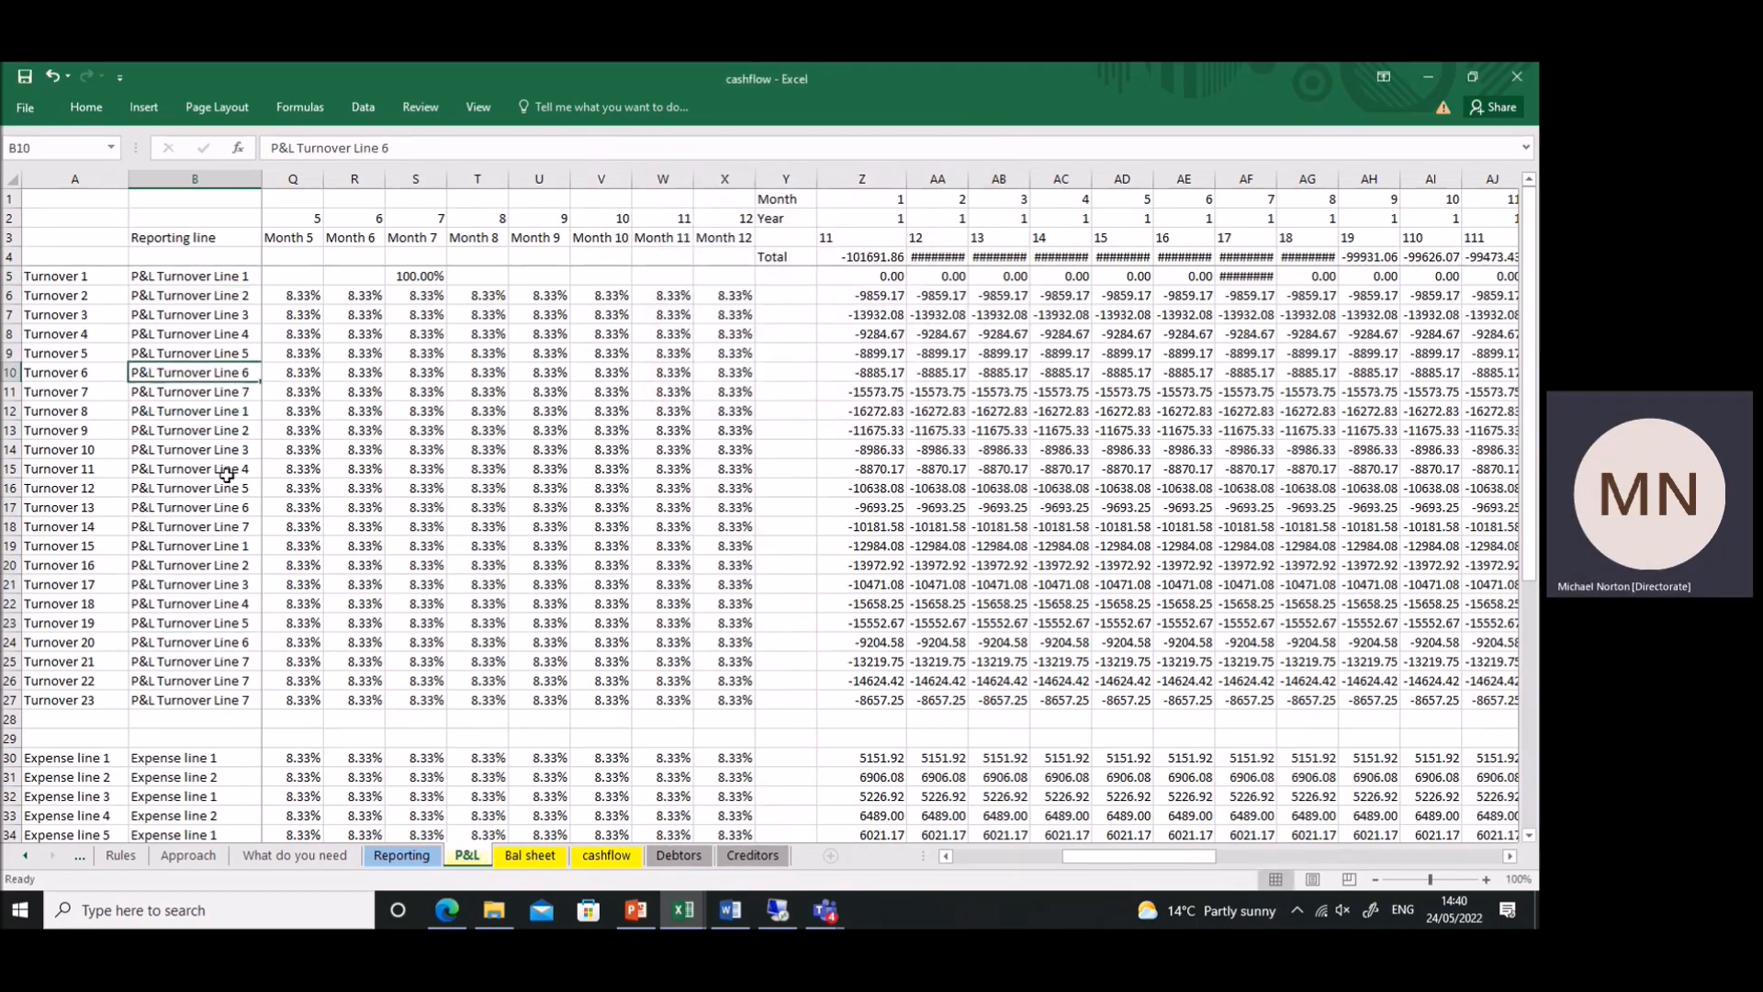
scroll(227, 532, "down", 4)
left_click(231, 569)
scroll(232, 566, "down", 7)
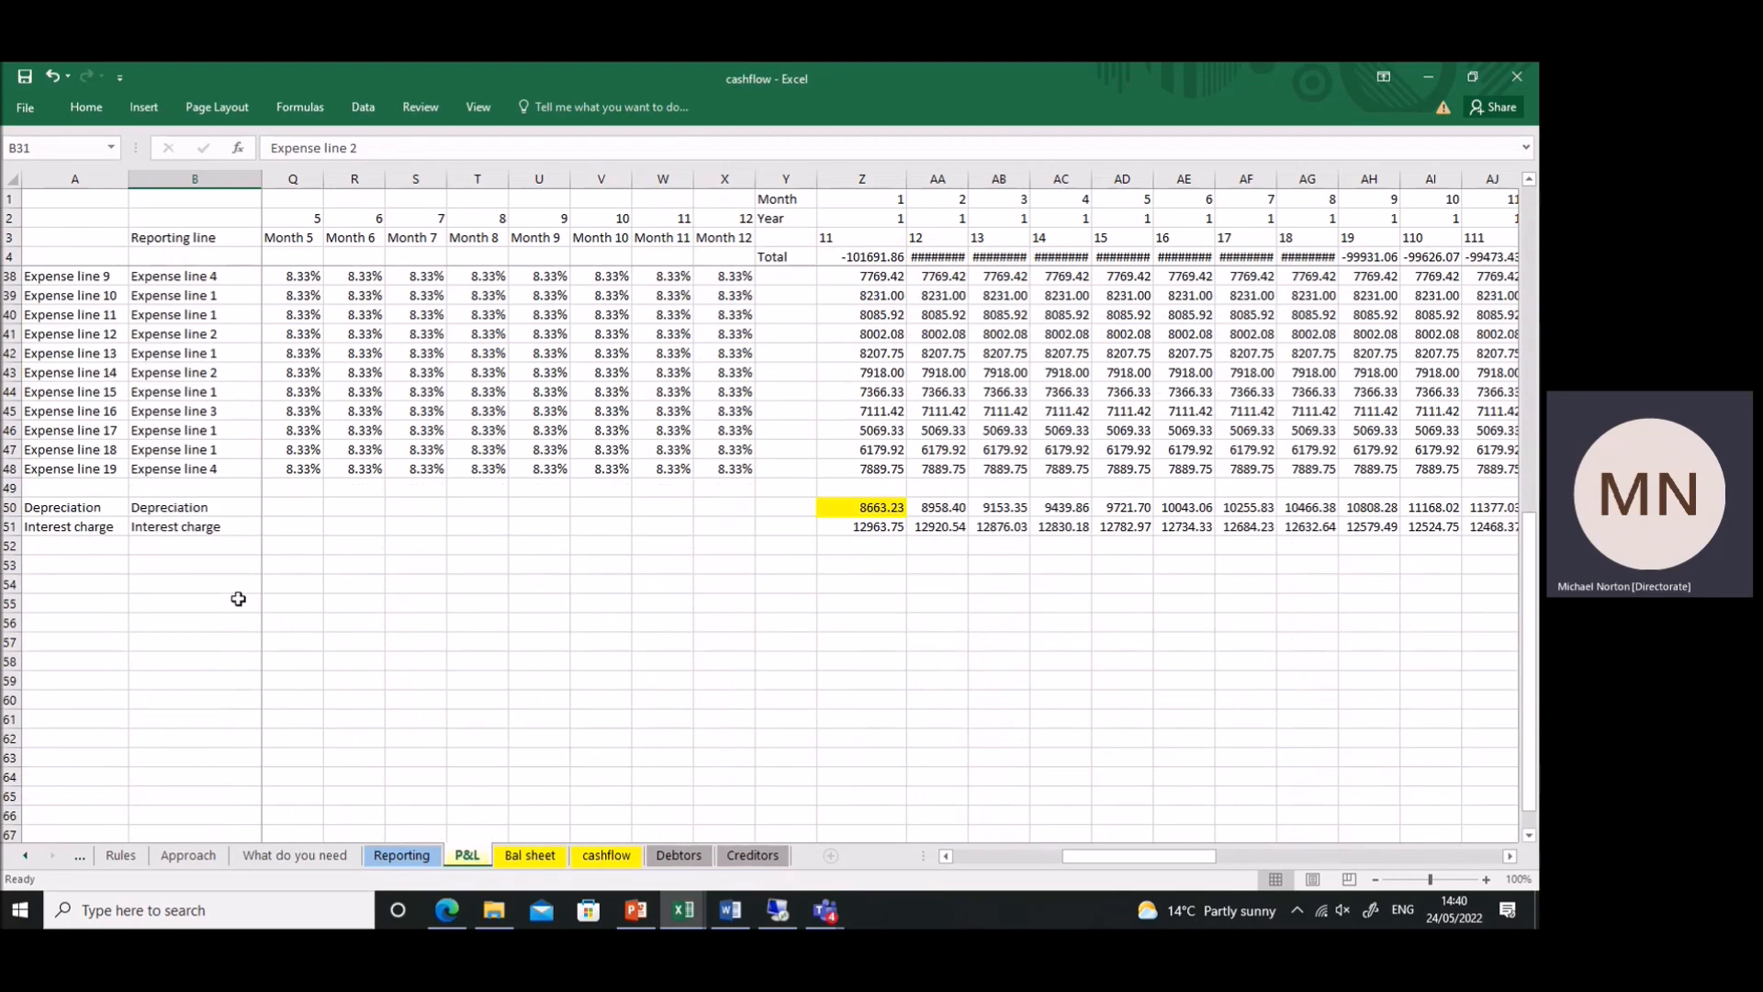
- Display formulas on the Reporting sheet, widen column B, and select the year 1 SUMIF formula for P&L Turnover Line 1
left_click(402, 855)
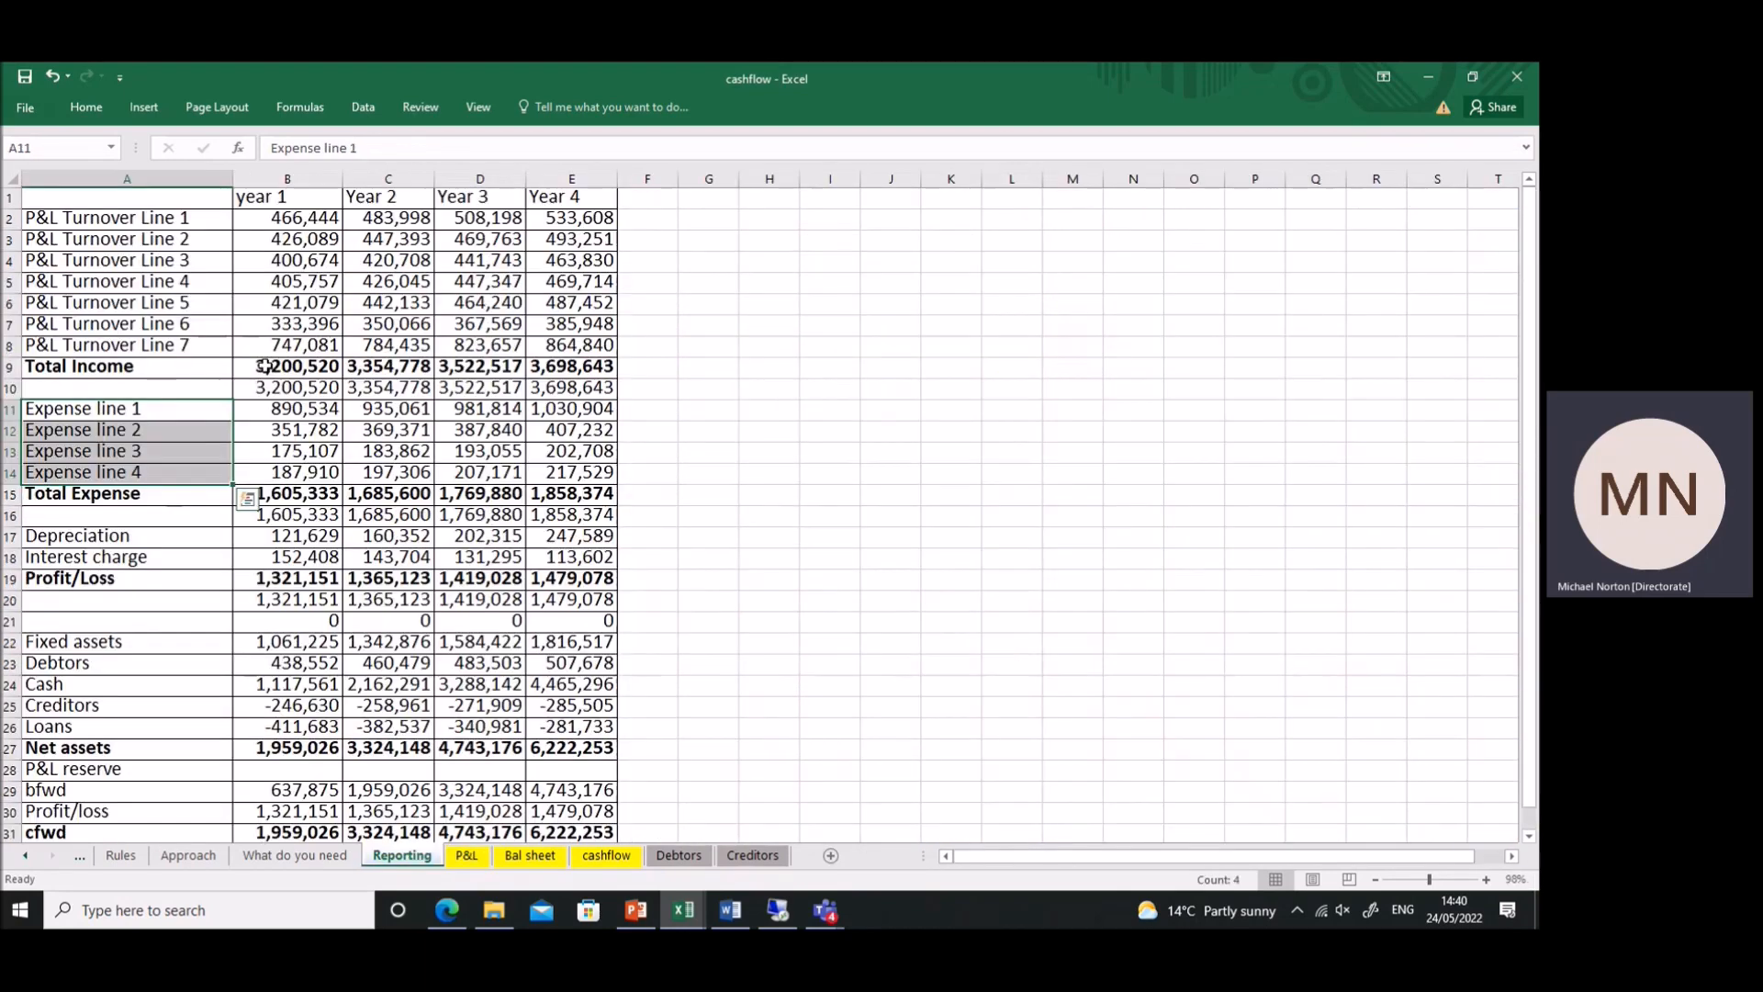
left_click(292, 265)
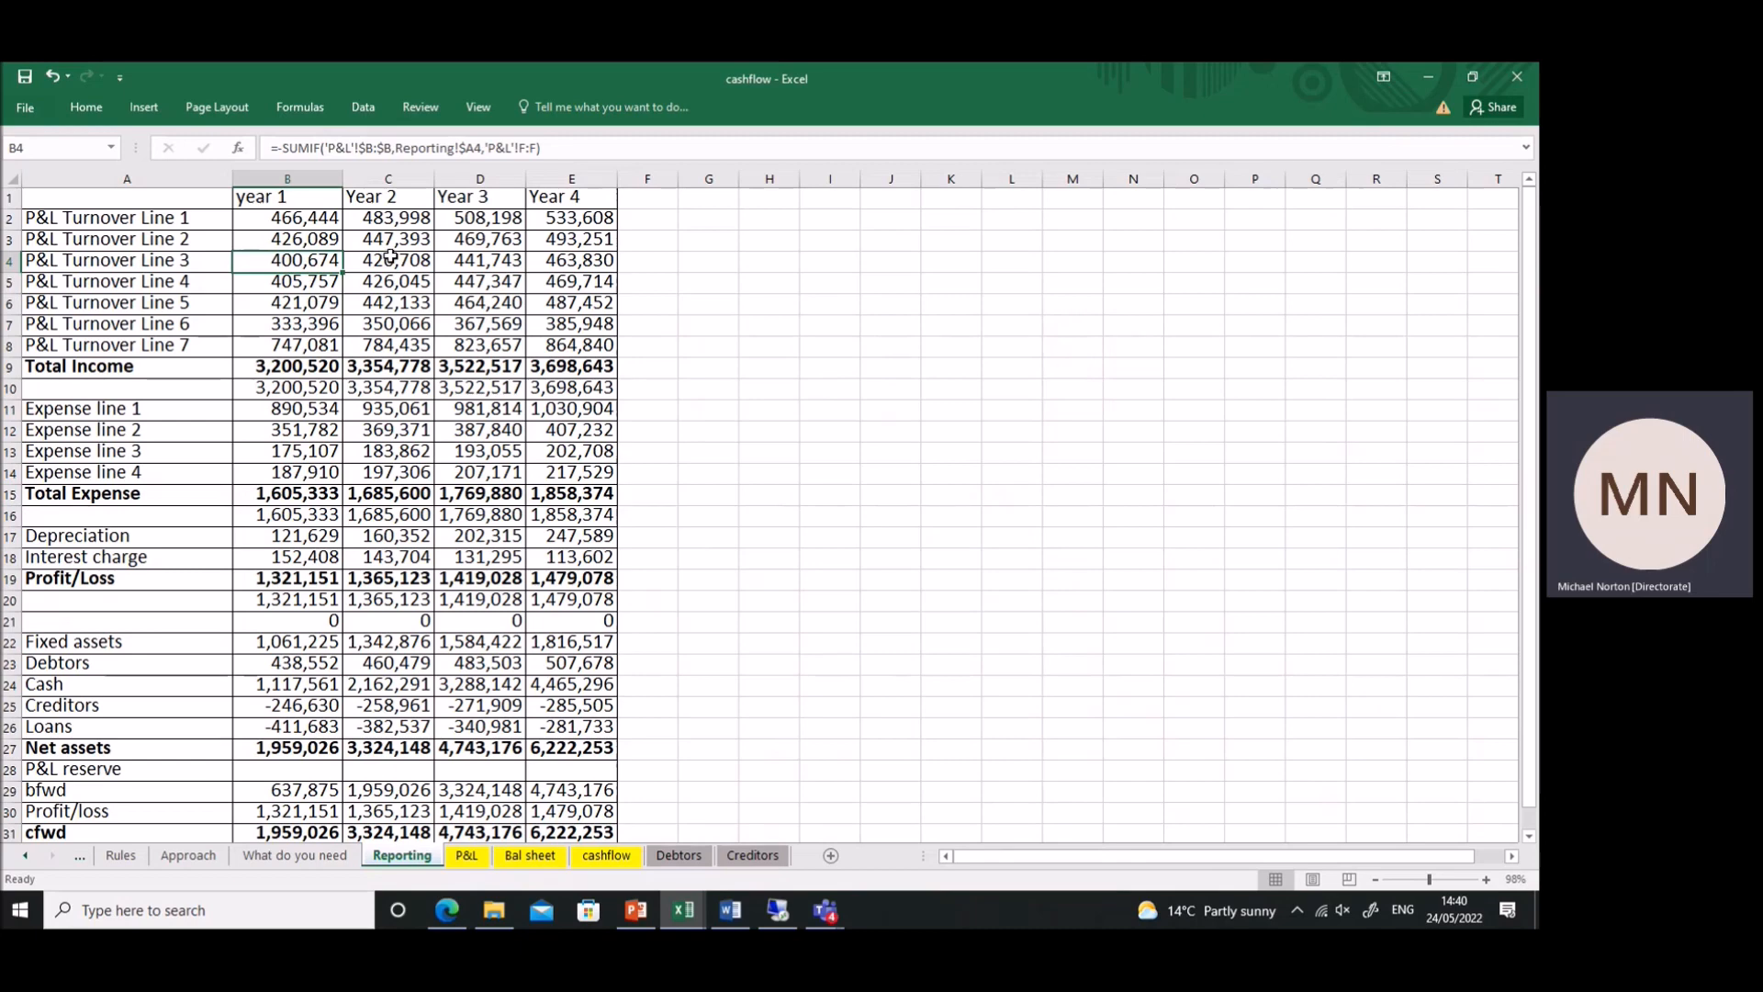
key("ctrl+grave")
left_click_drag(661, 180, 1329, 197)
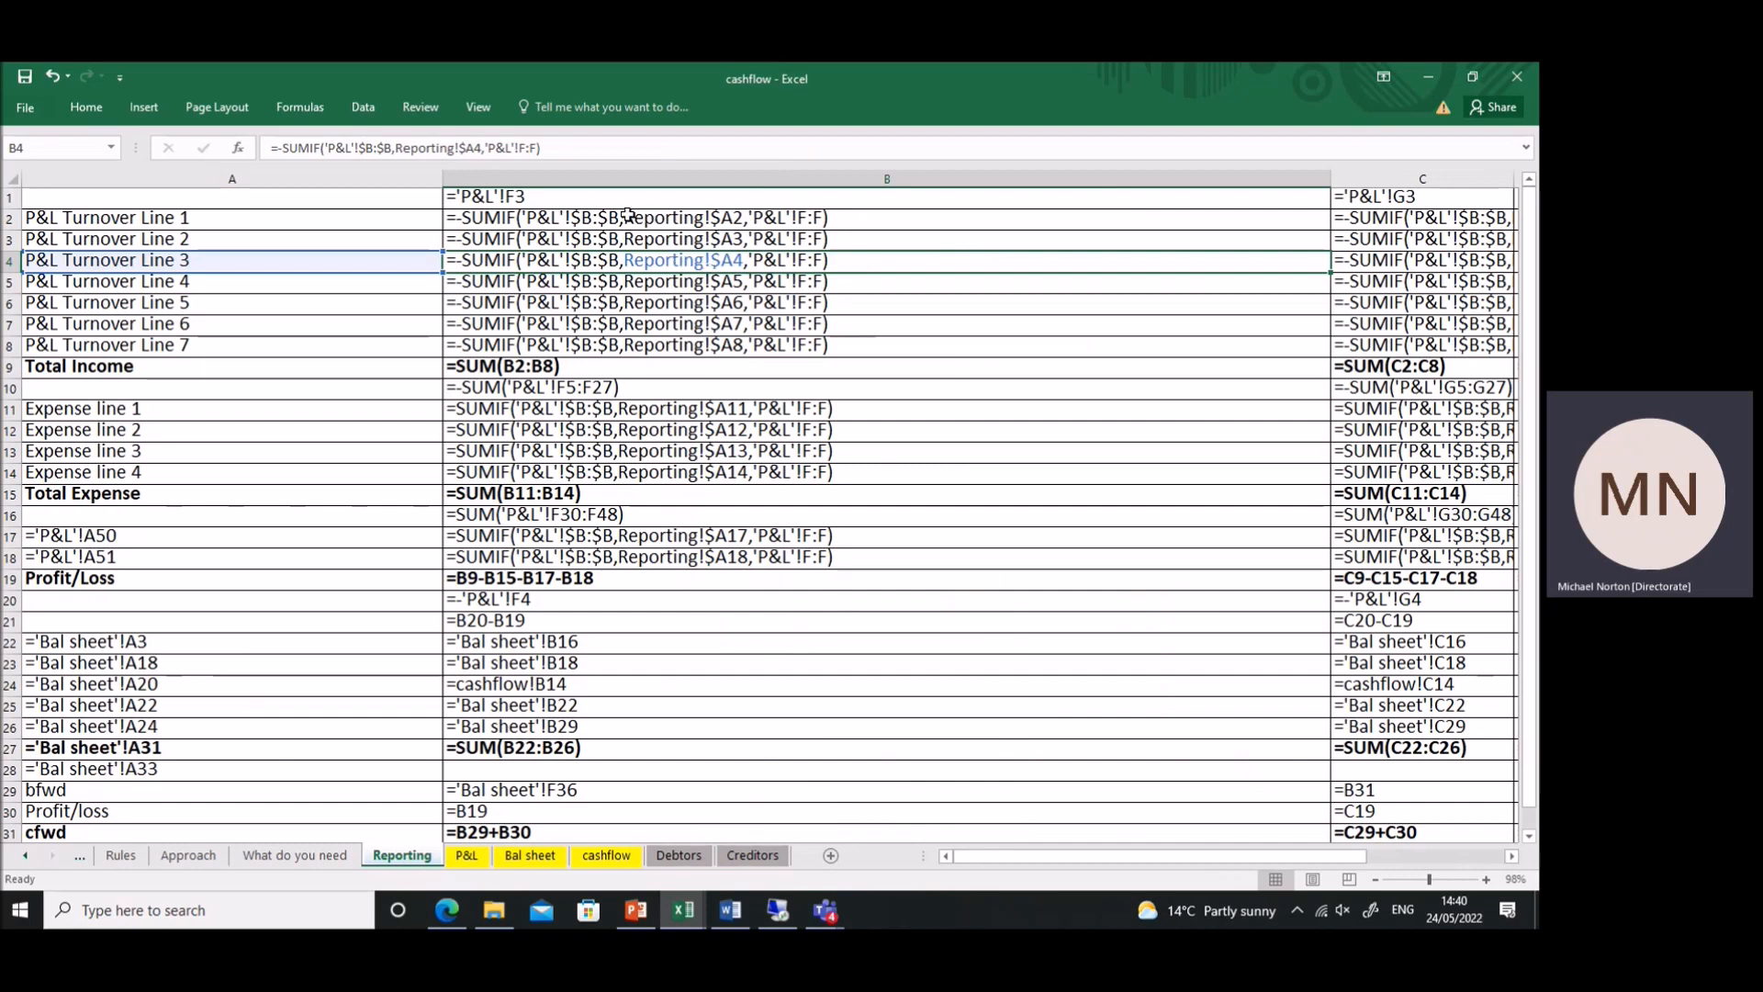
left_click(627, 217)
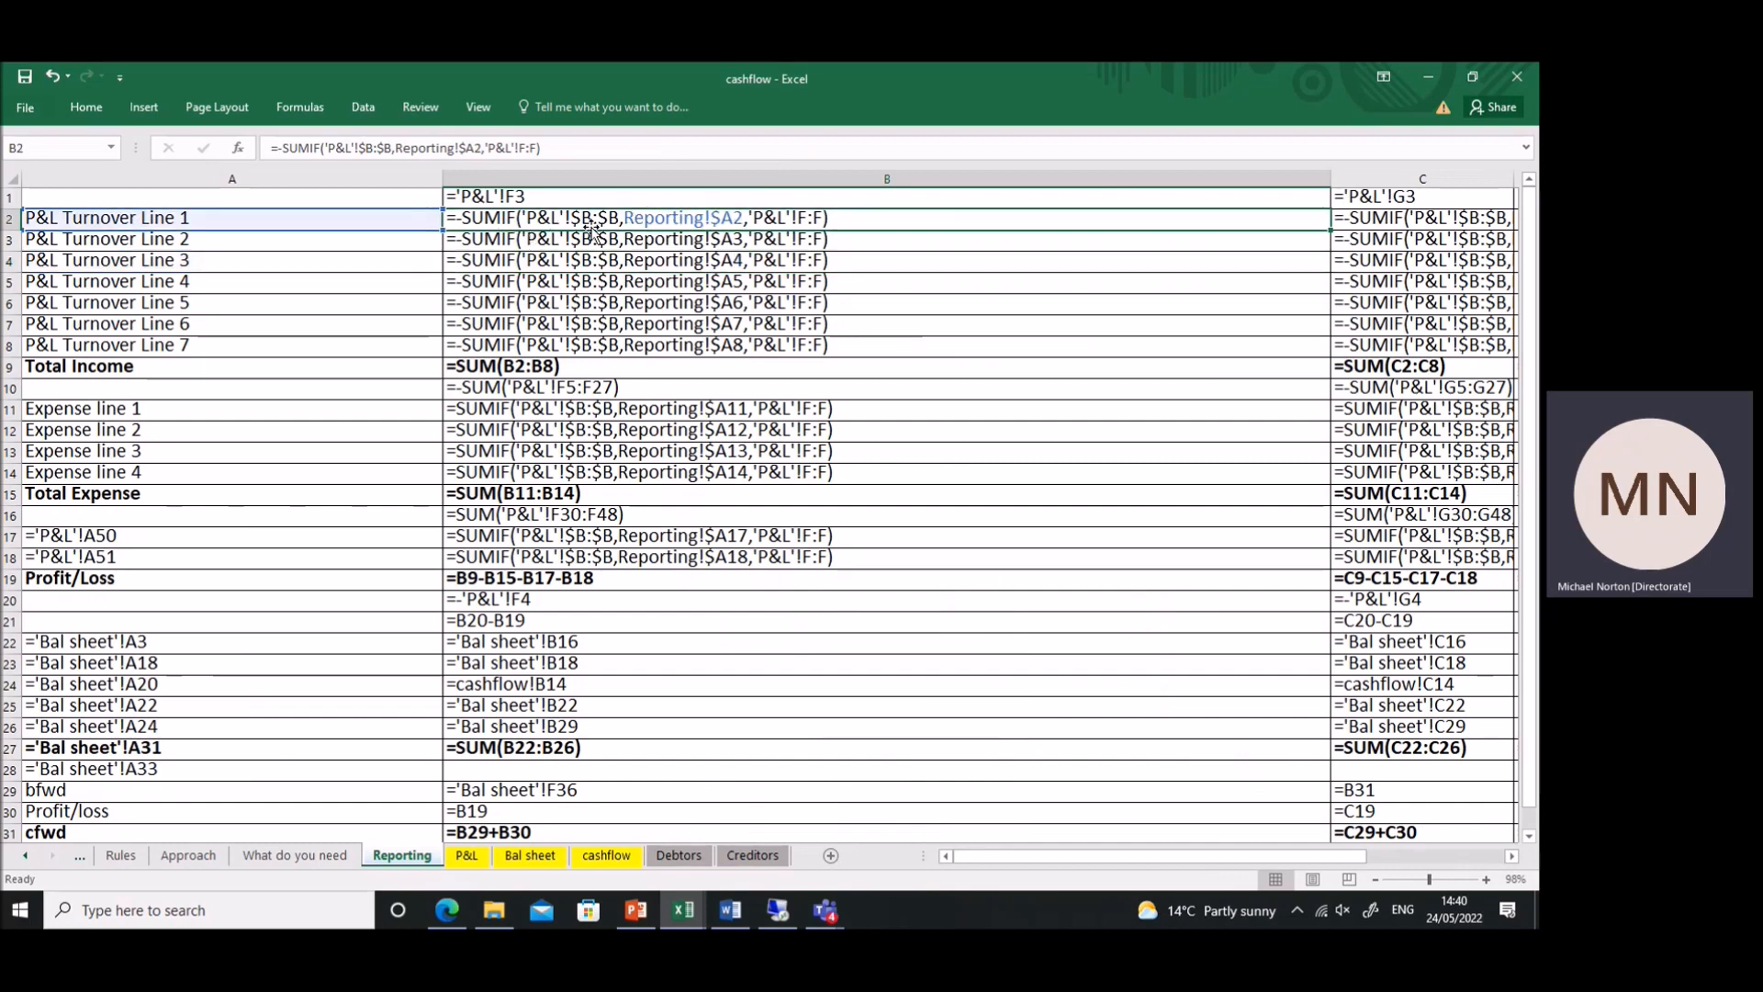
- Highlight the whole Reporting line column on the P&L sheet as the range searched by the SUMIF formulas
left_click(467, 855)
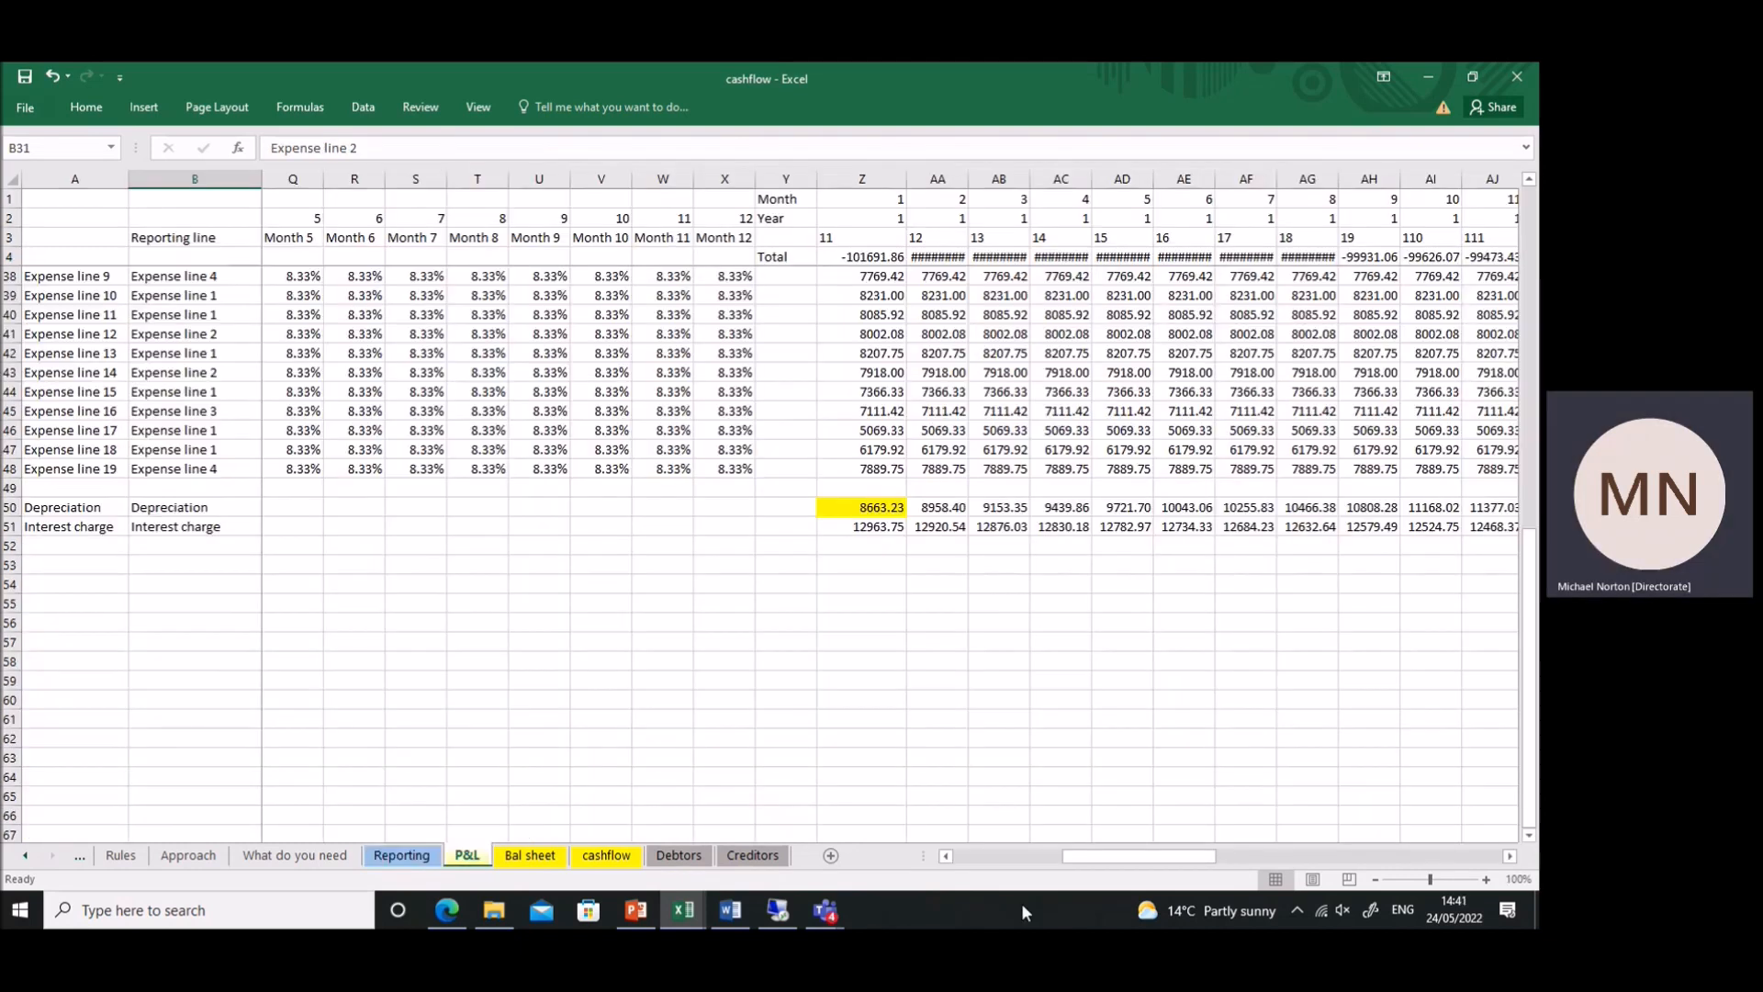
left_click_drag(1113, 858, 1006, 858)
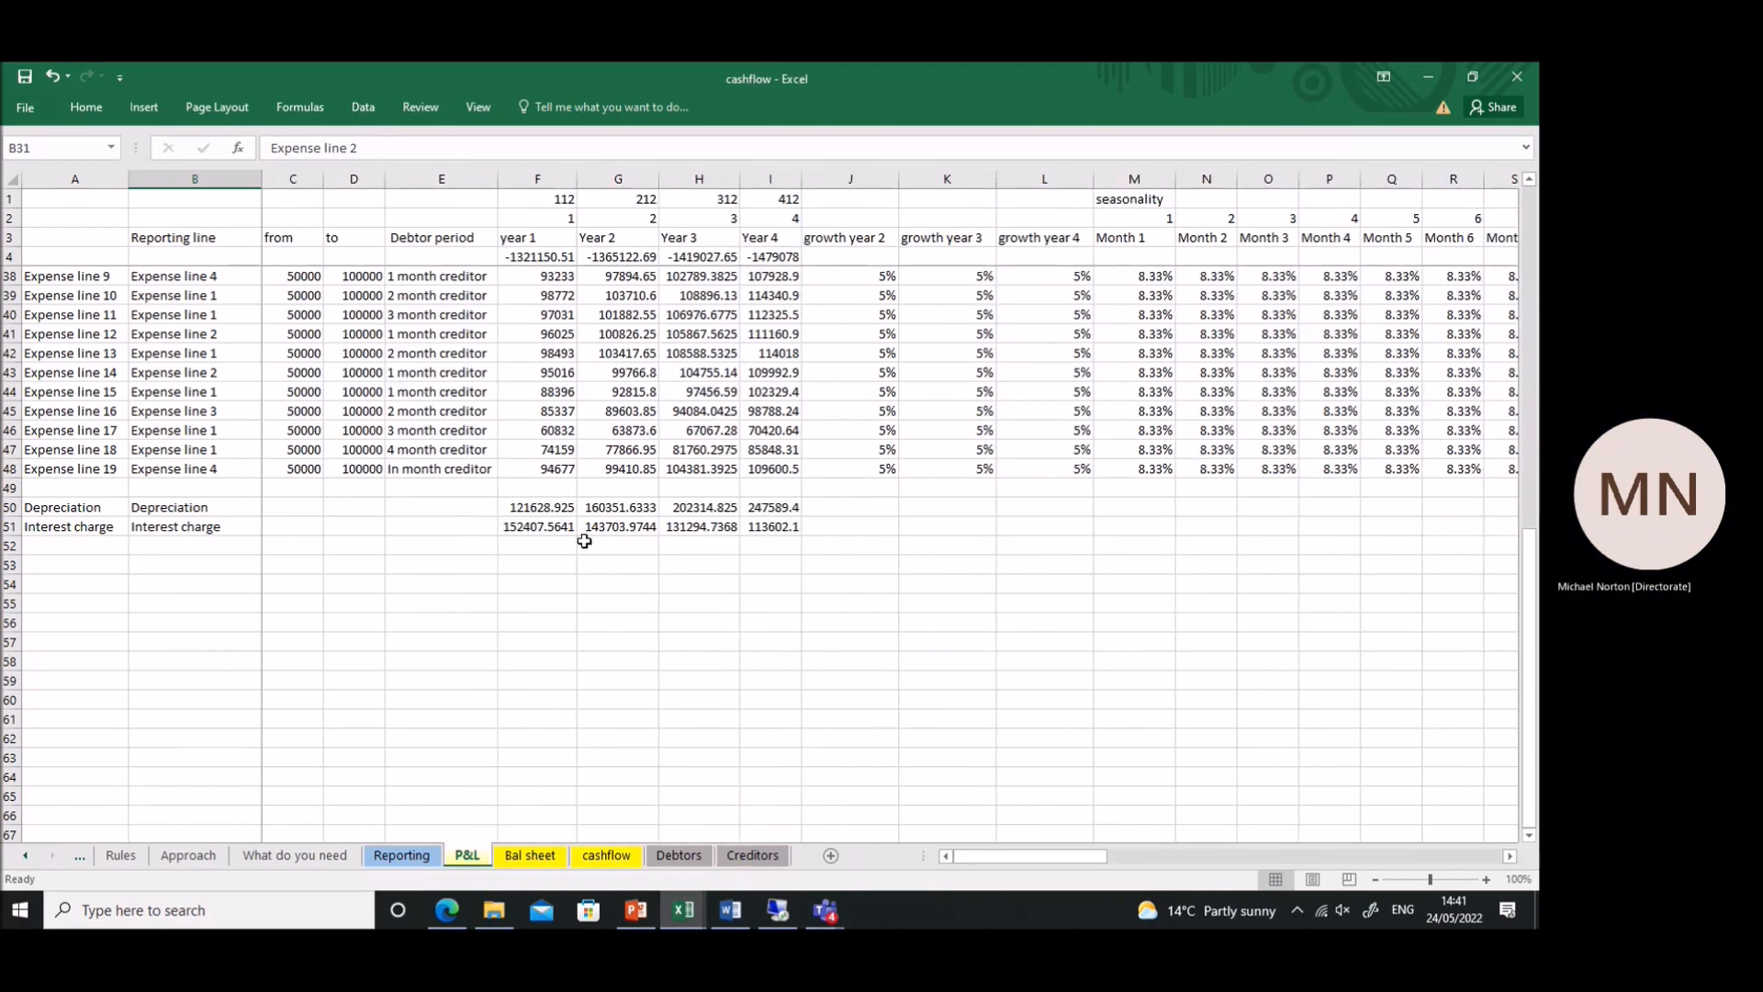
left_click(280, 470)
left_click(193, 178)
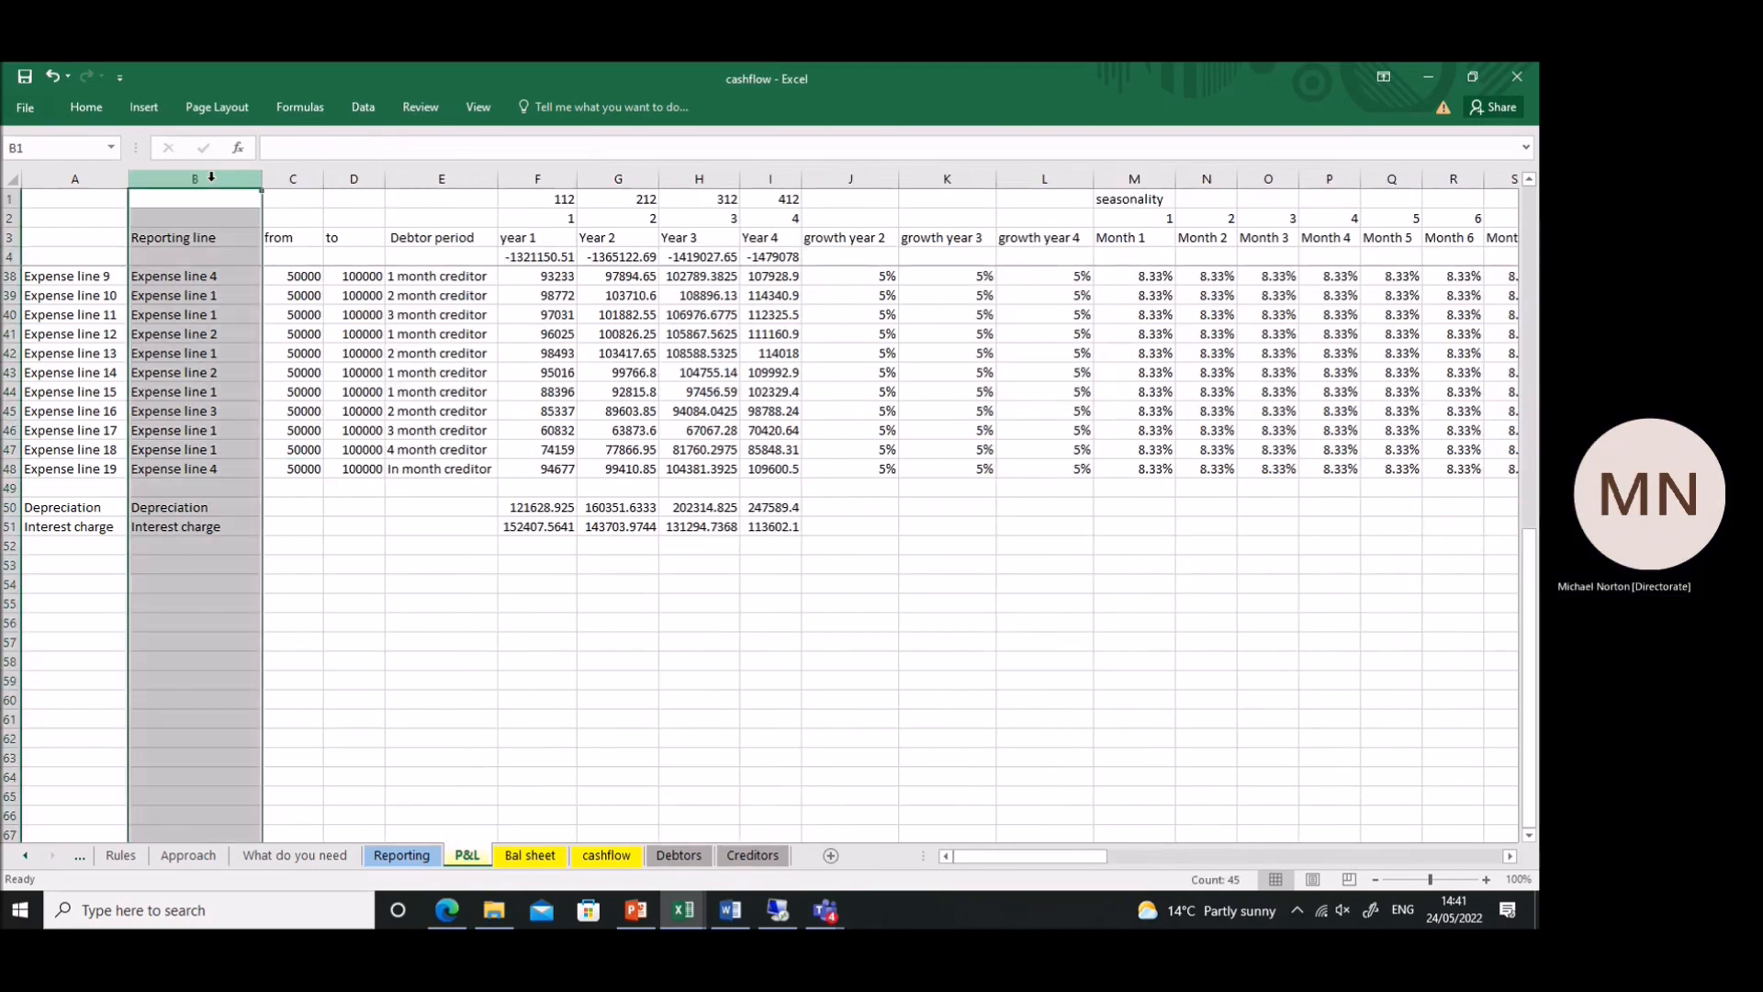
- Compare the Reporting sheet's SUMIF formulas with the P&L columns, and switch the Reporting sheet back to displaying values
left_click(398, 854)
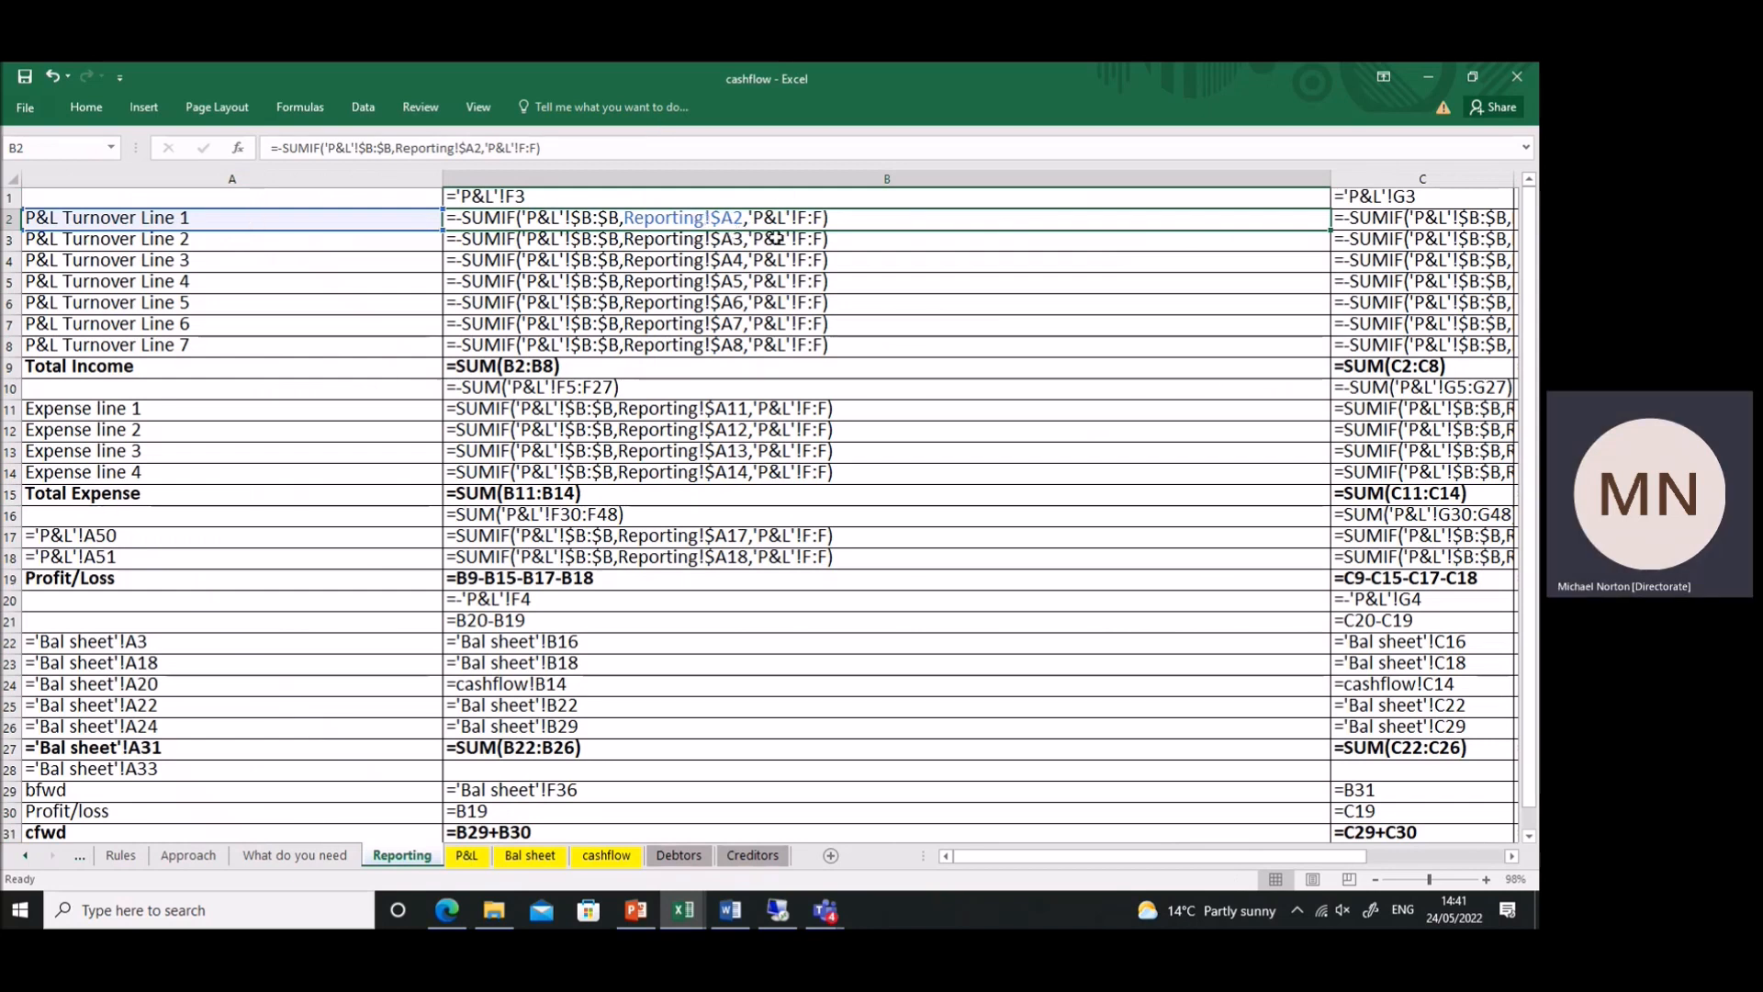
left_click(469, 855)
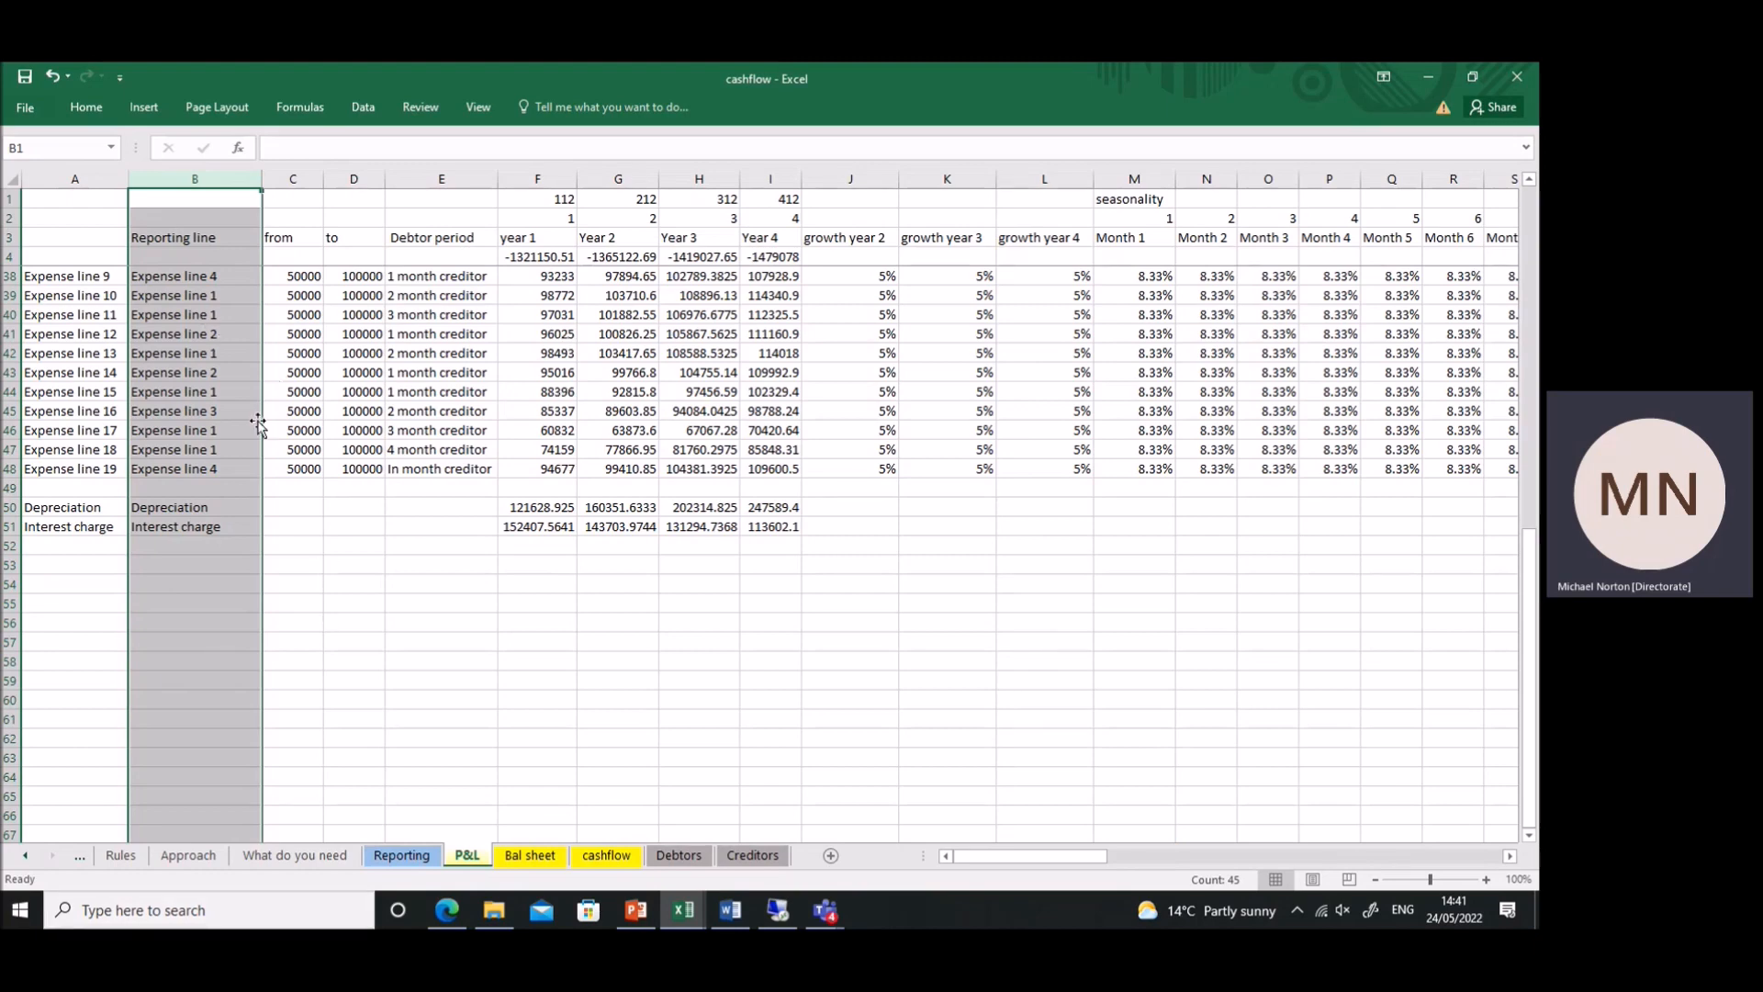
scroll(258, 423, "up", 10)
left_click(402, 855)
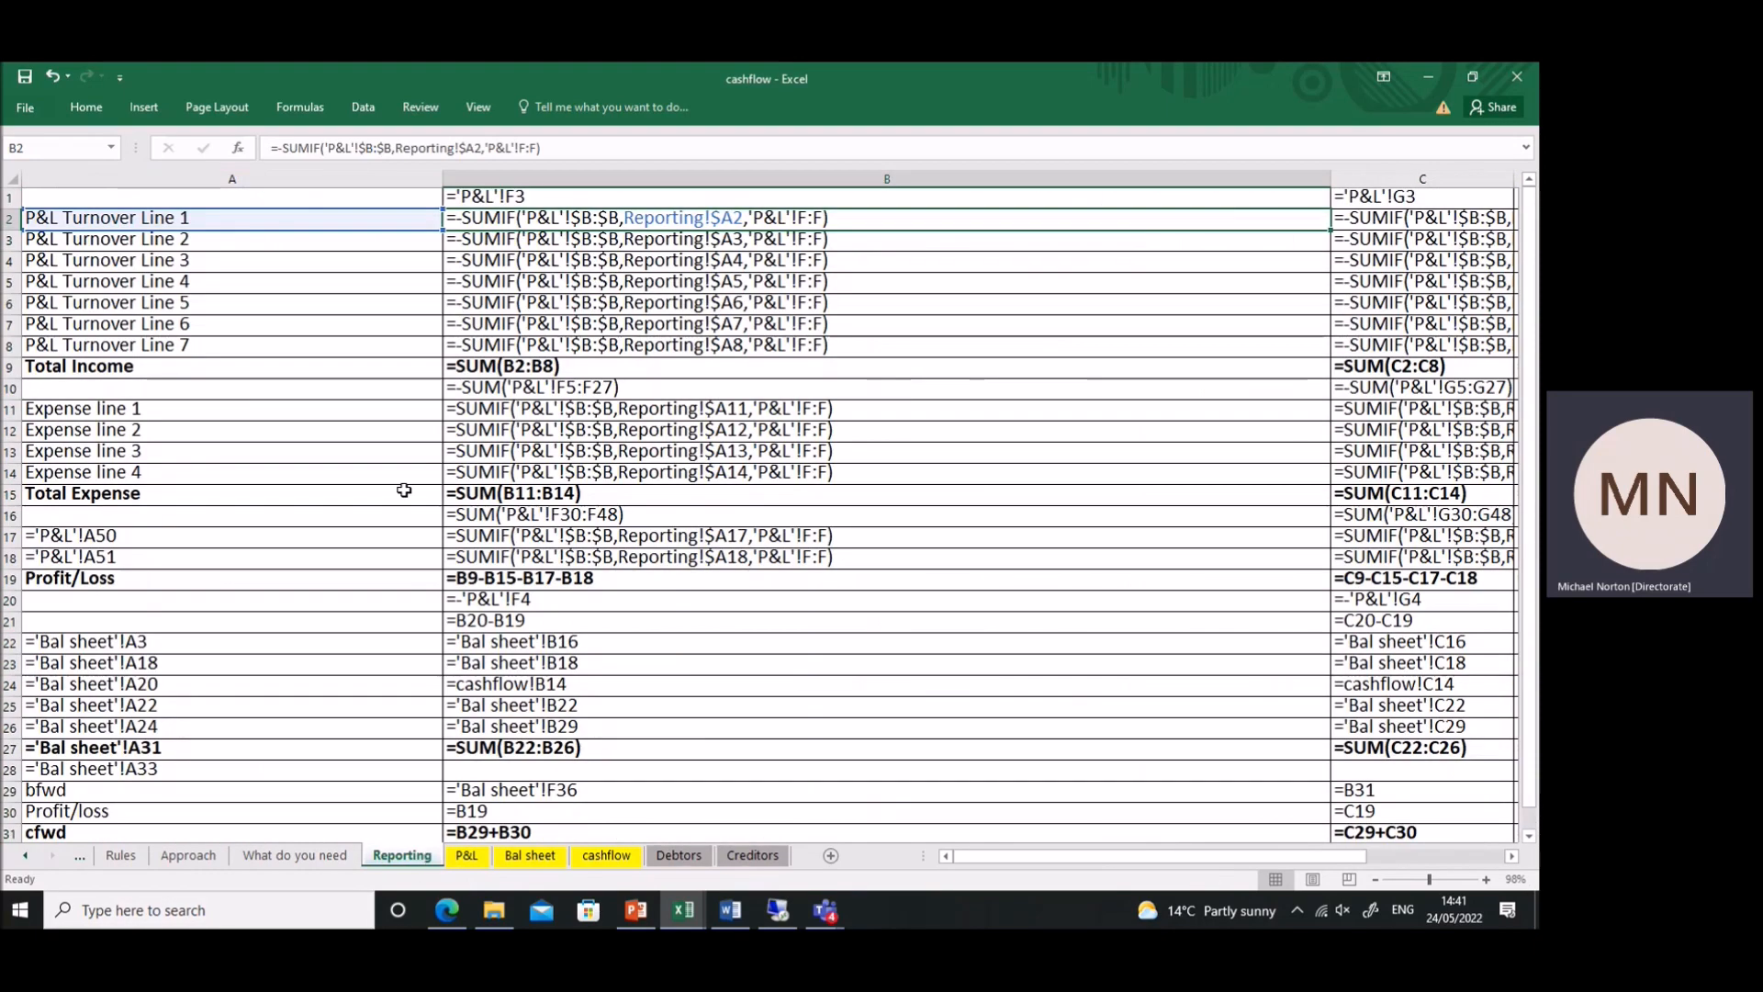
key("ctrl+grave")
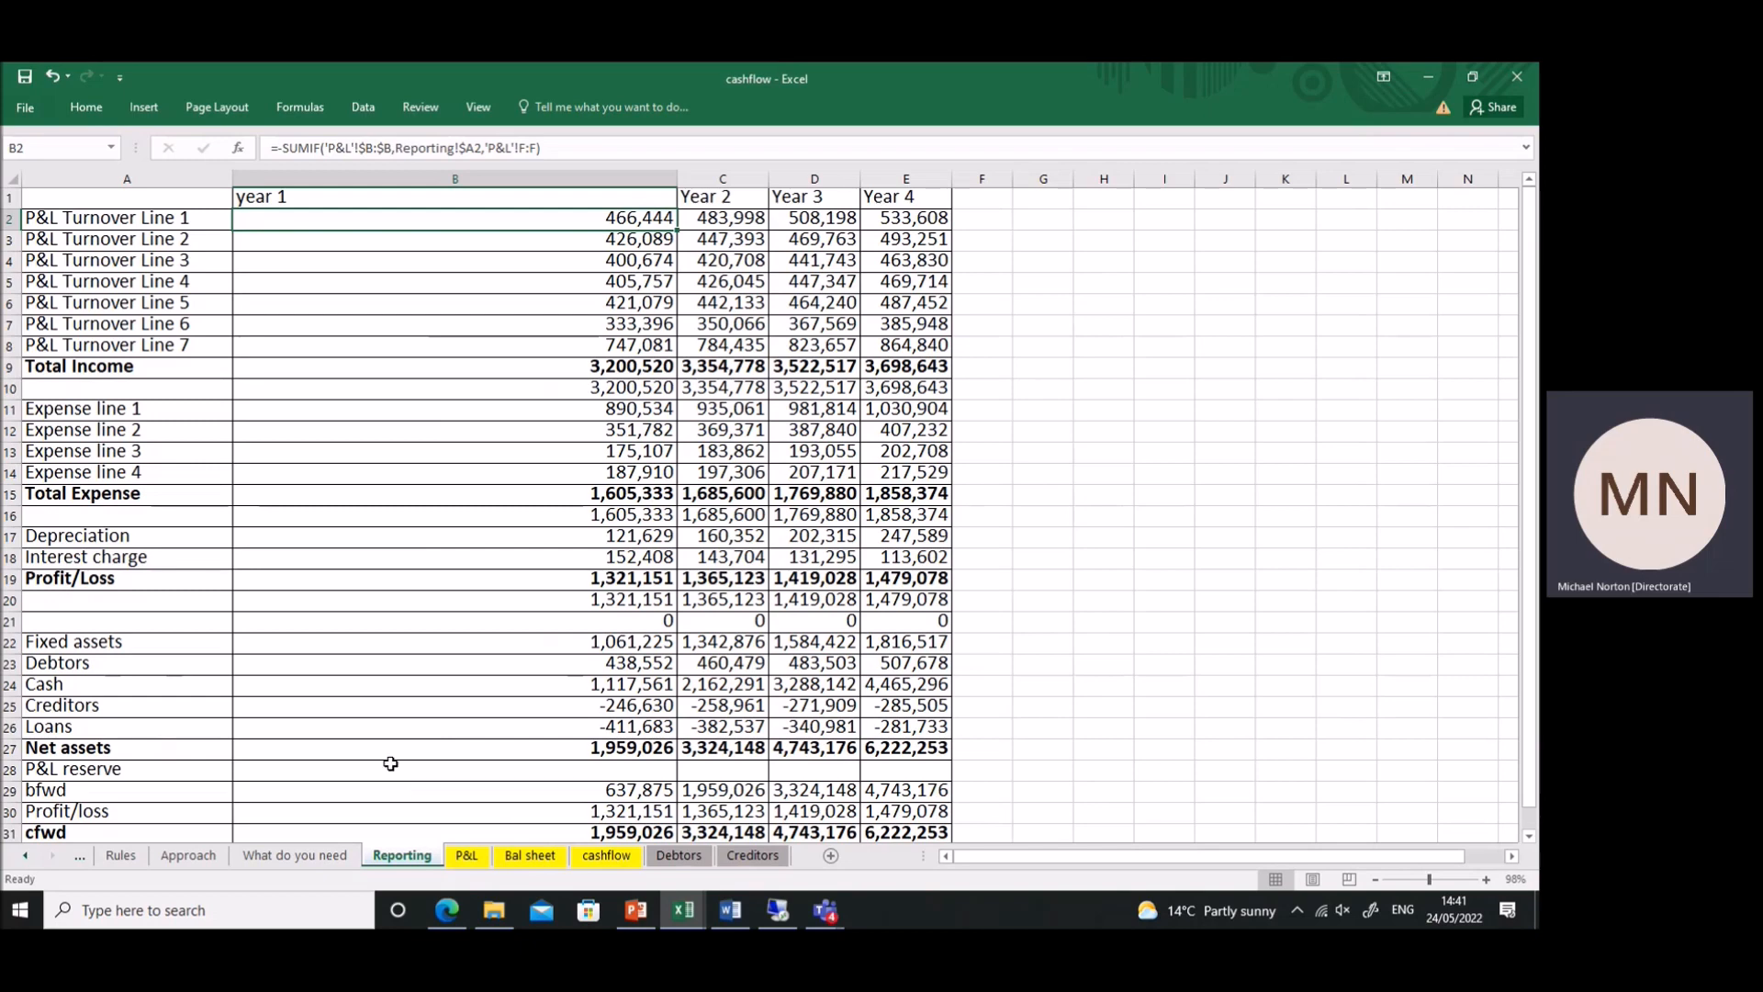
- Examine how the individual turnover rows on the P&L sheet are assigned to P&L Turnover Lines 1 to 7
left_click(476, 856)
left_click(231, 296)
left_click(216, 375)
left_click(215, 490)
left_click(216, 566)
left_click(212, 642)
left_click(207, 683)
left_click(211, 623)
left_click(211, 584)
left_click(218, 354)
left_click(217, 414)
left_click(215, 450)
left_click(215, 547)
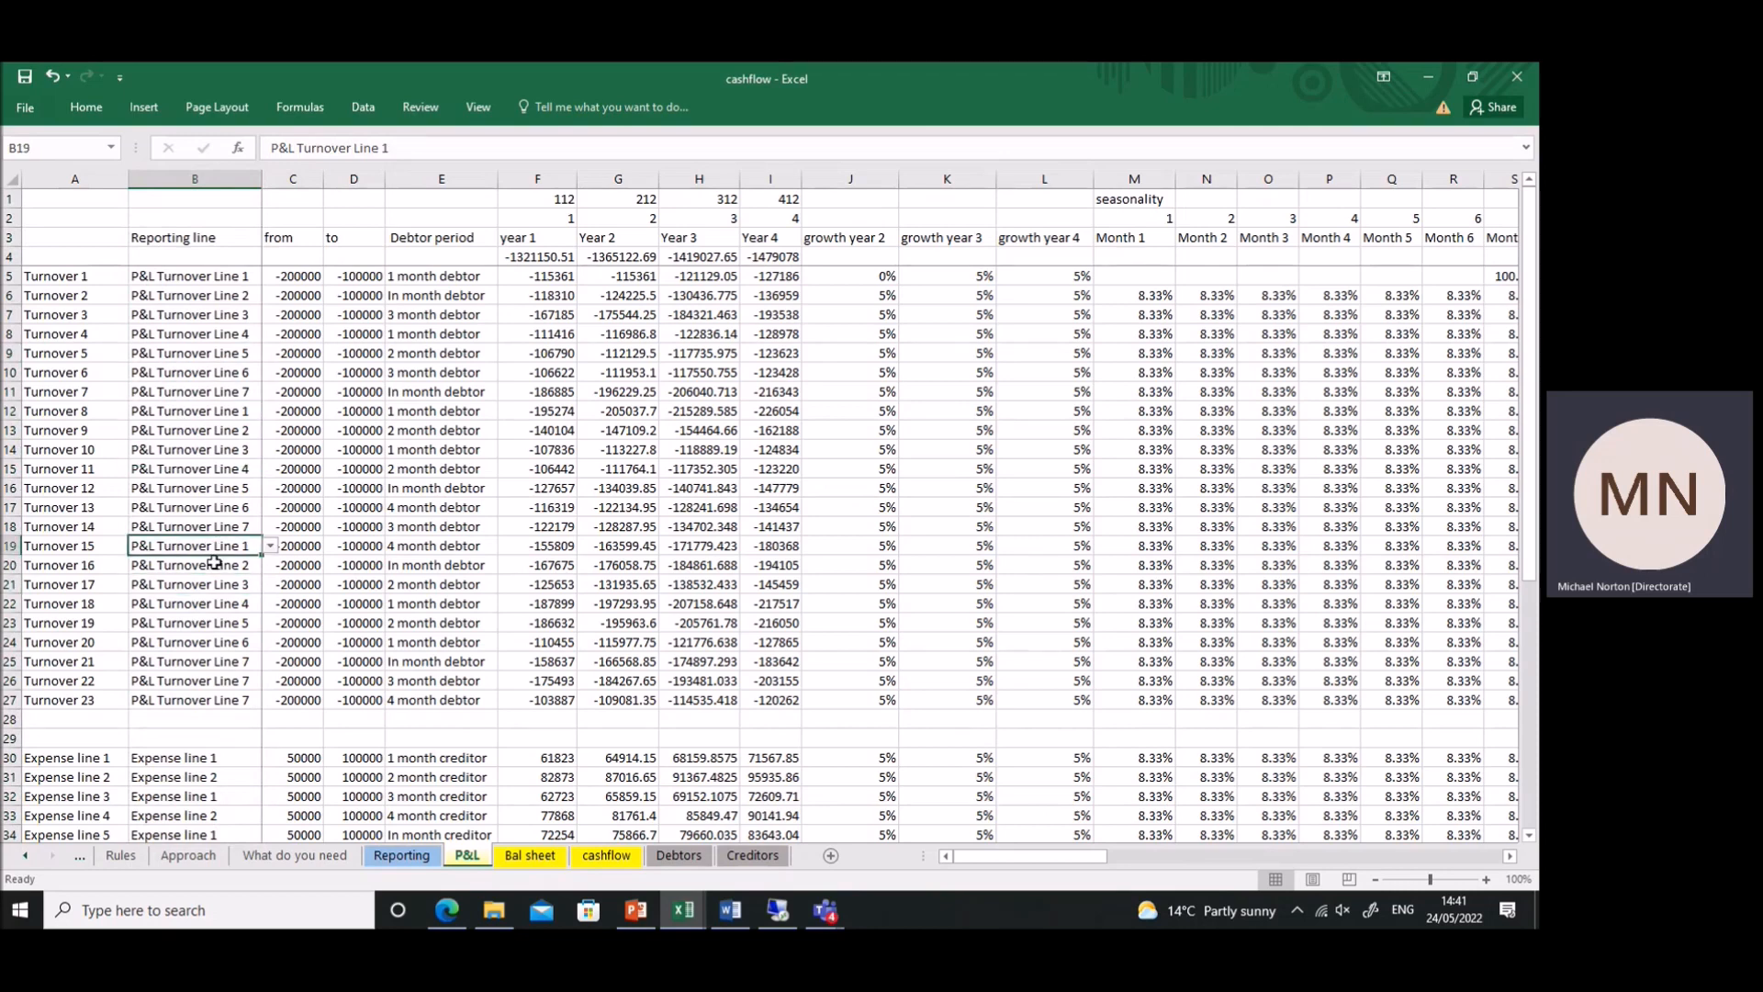
left_click(203, 446)
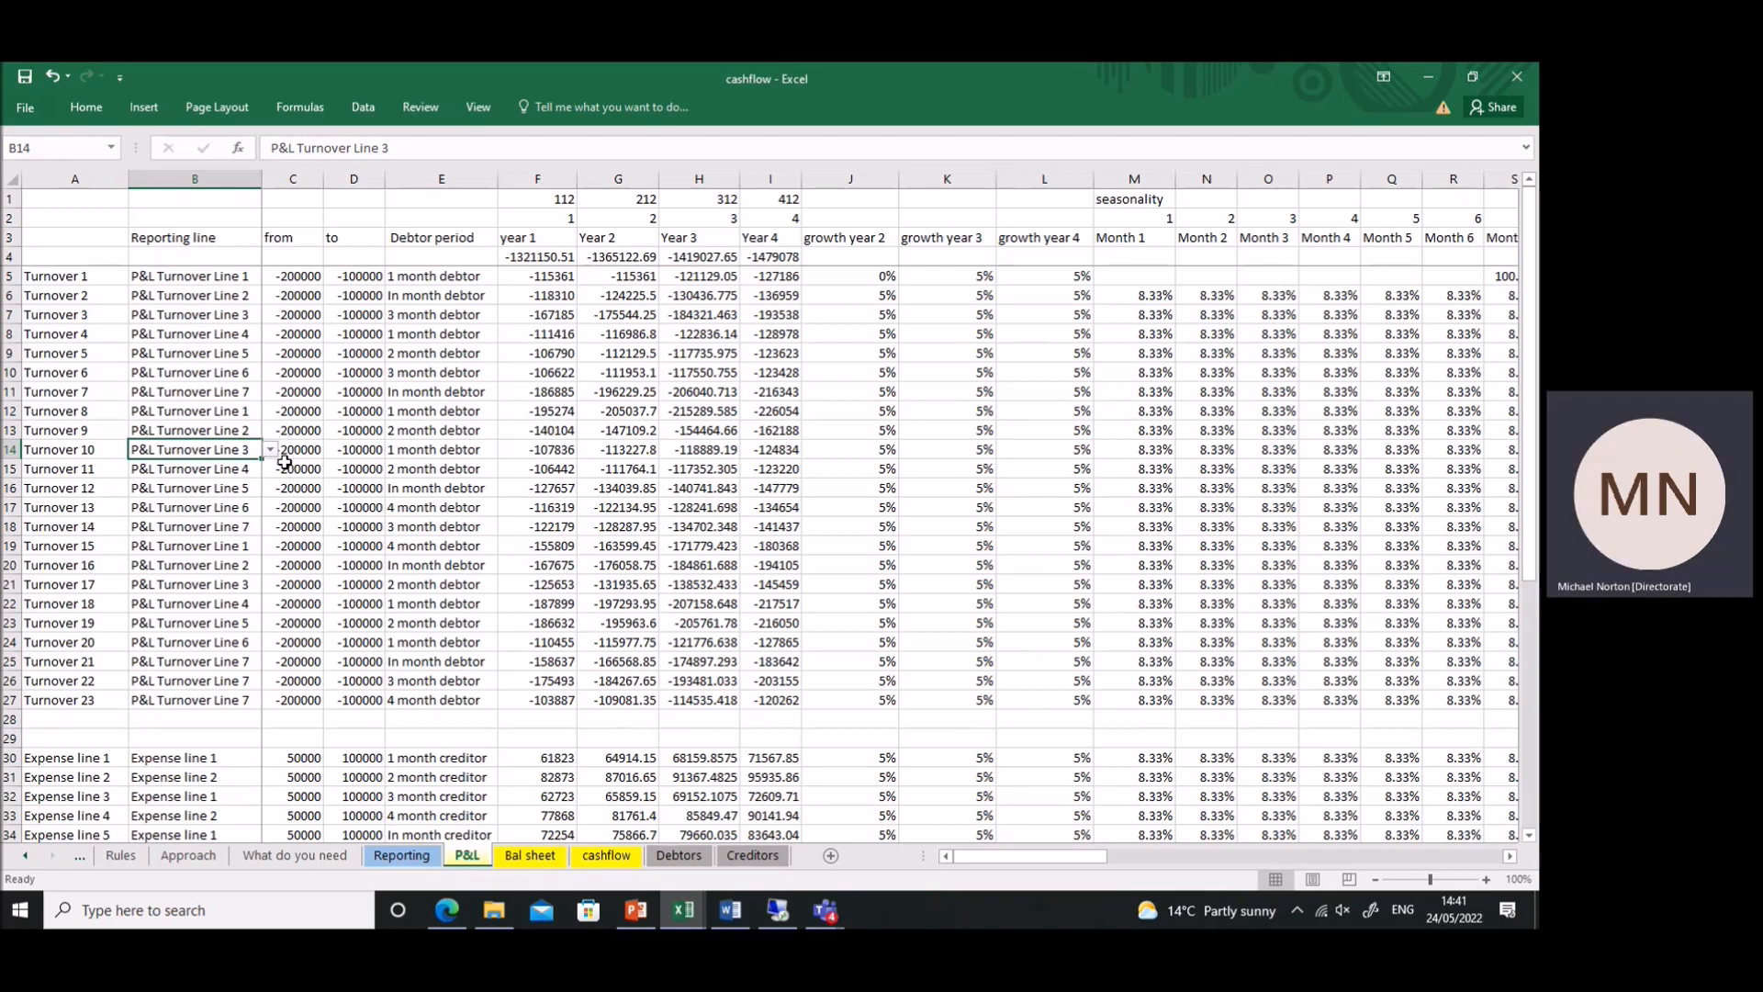
- Select the Turnover 1 year 1 RANDBETWEEN cell and recalculate the workbook repeatedly to regenerate the random figures
left_click(551, 277)
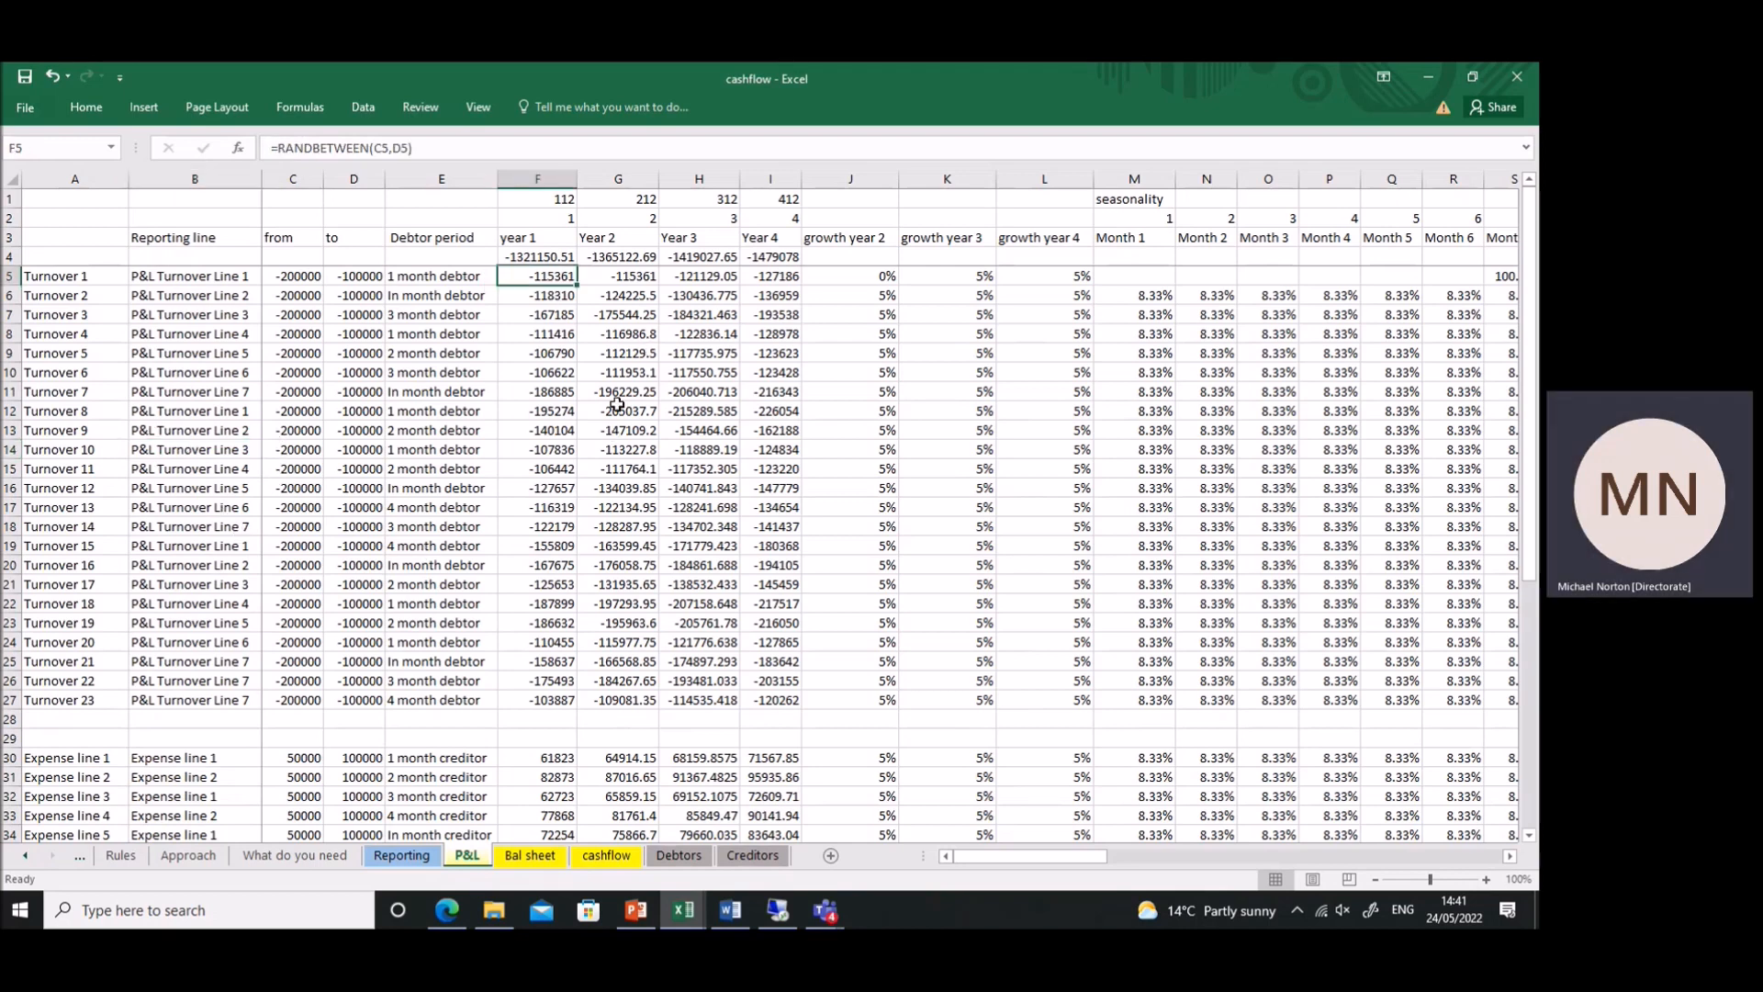
key("F9")
key("F9")
key("F9")
key("F9")
key("F9")
key("F9")
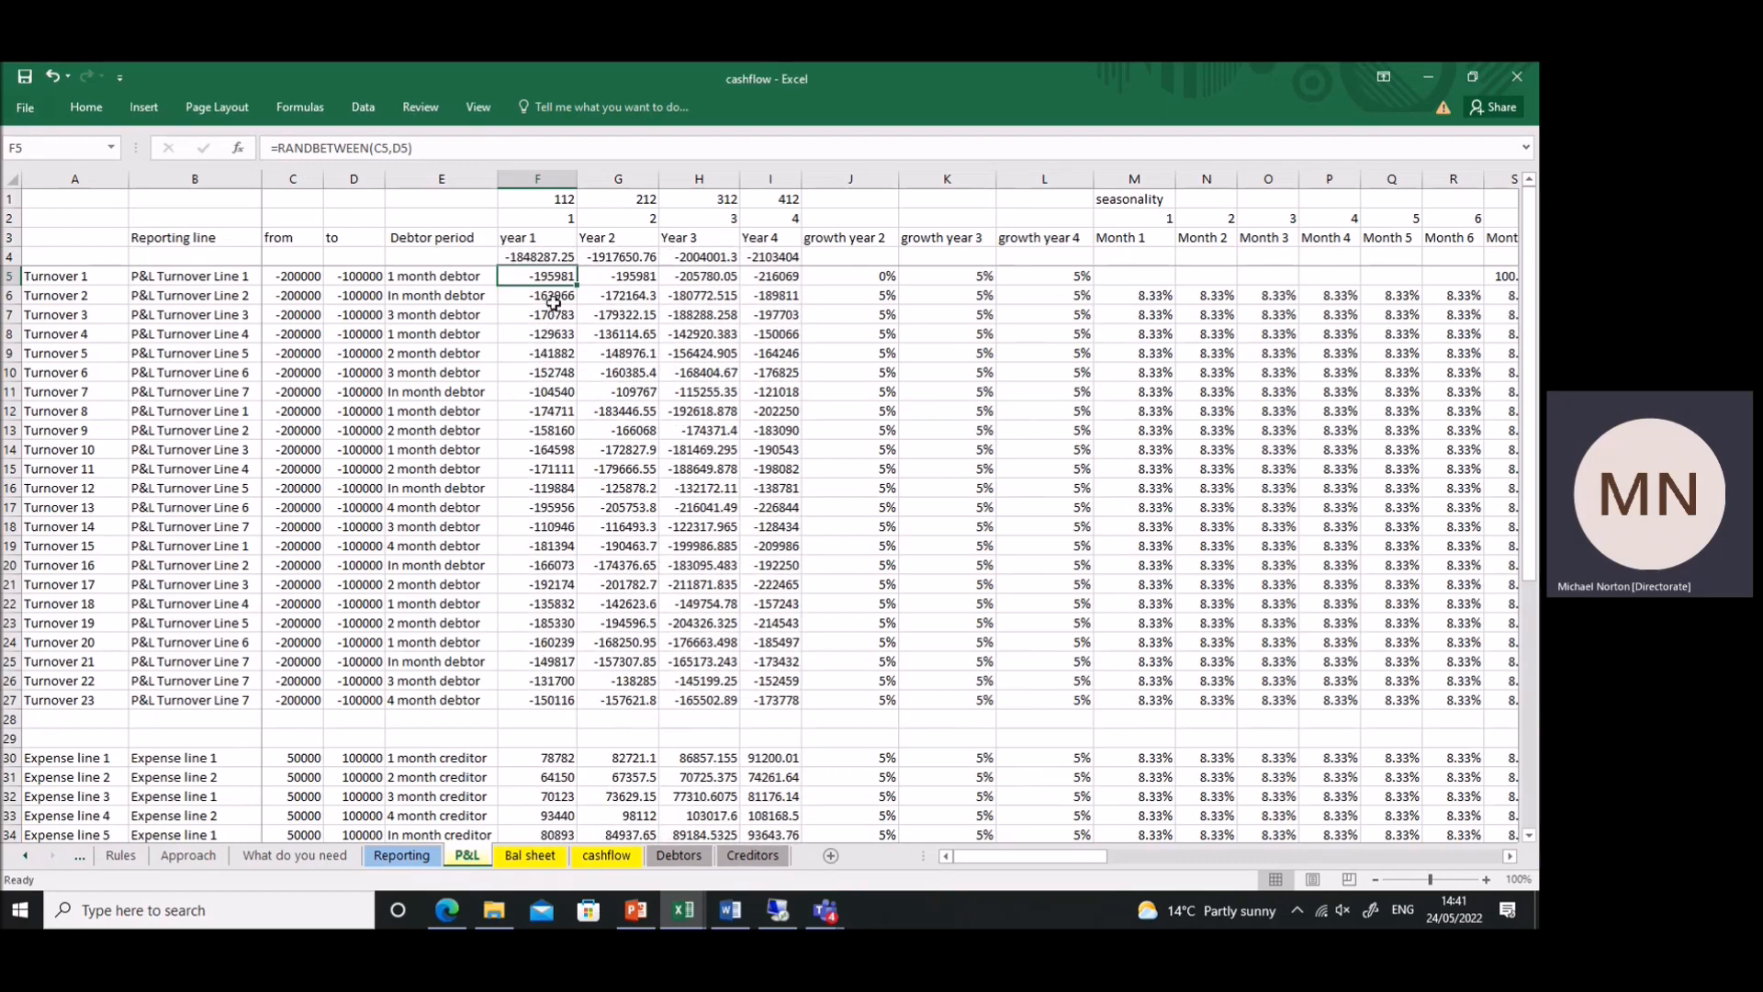
key("F9")
key("F9")
key("F9")
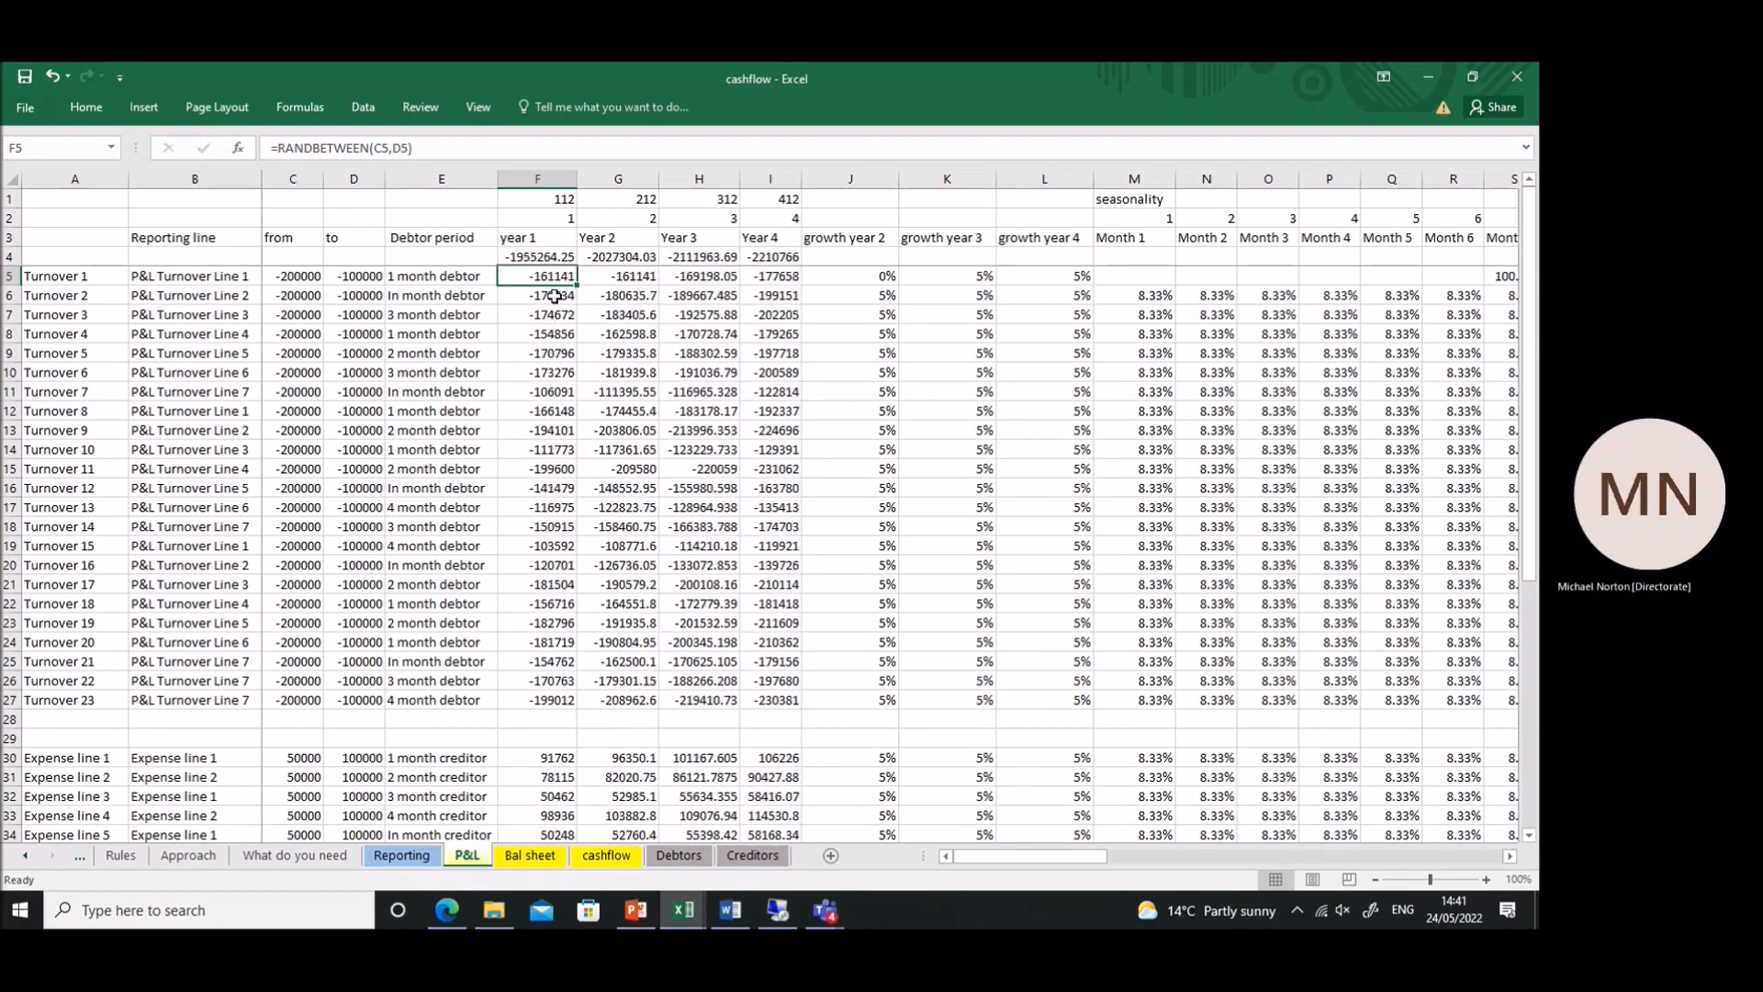
- Highlight the year 1 turnover and expense figures, and the year 2 to 4 growth rates for Turnover 1 to 23
left_click_drag(562, 273, 550, 755)
scroll(560, 702, "up", 6)
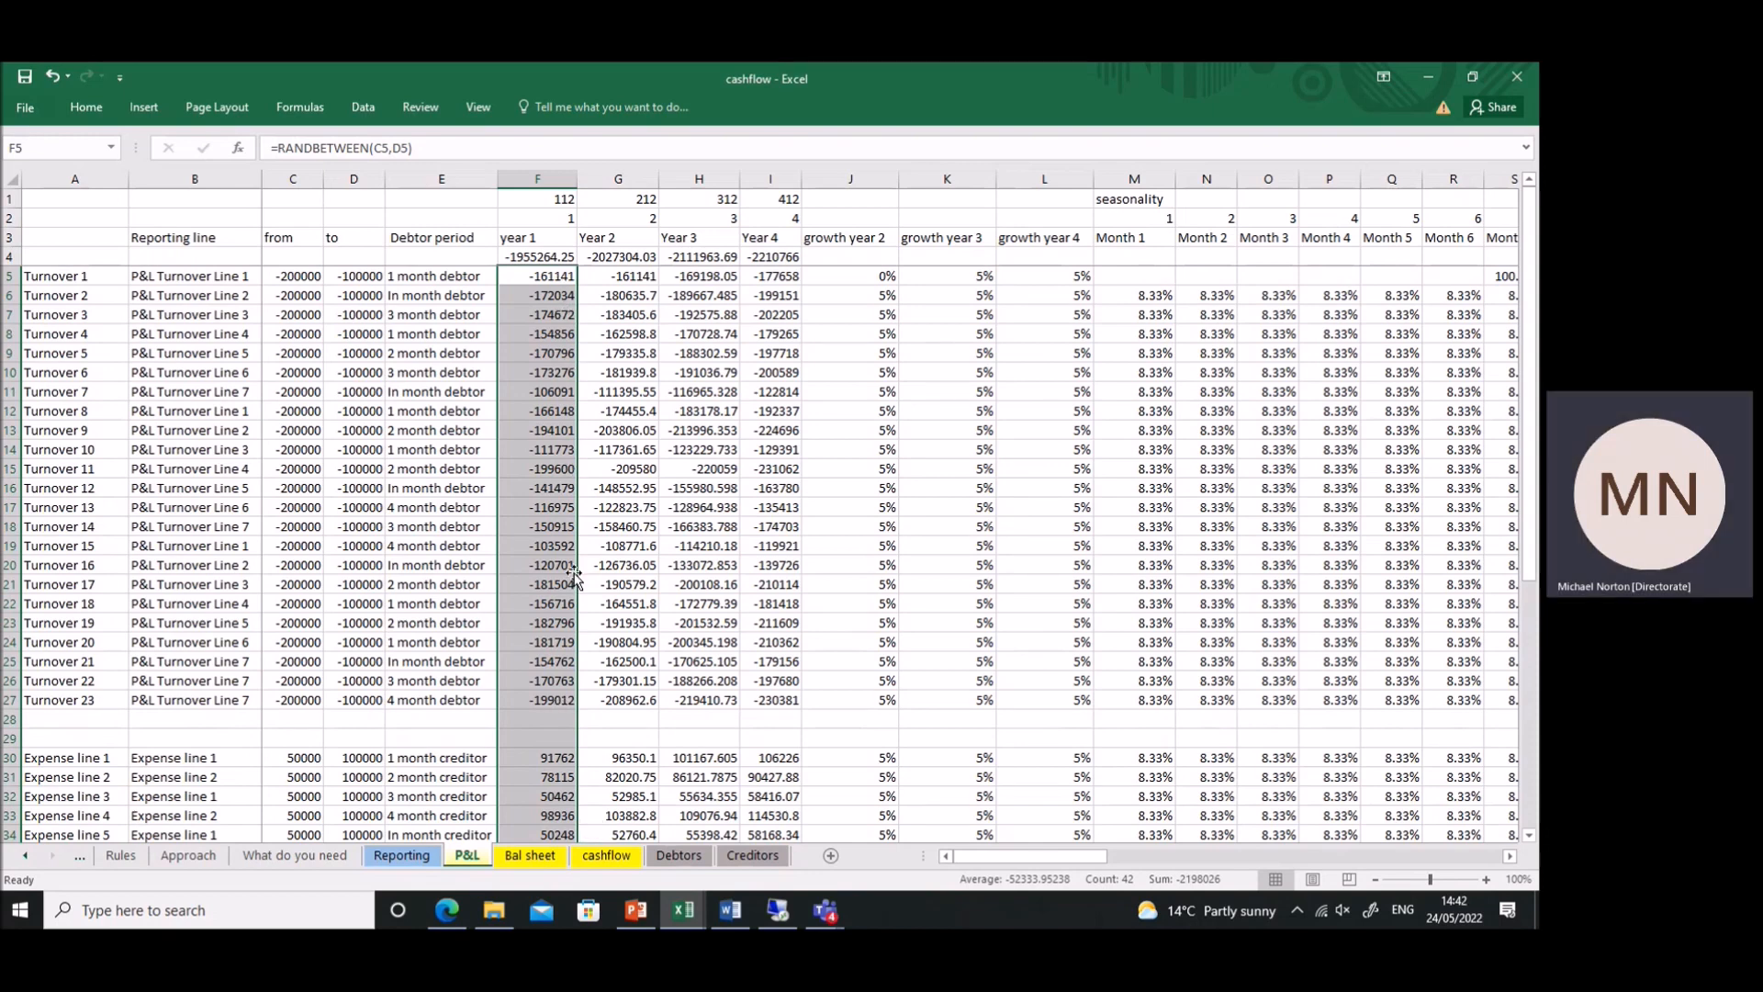
left_click_drag(888, 285, 1003, 698)
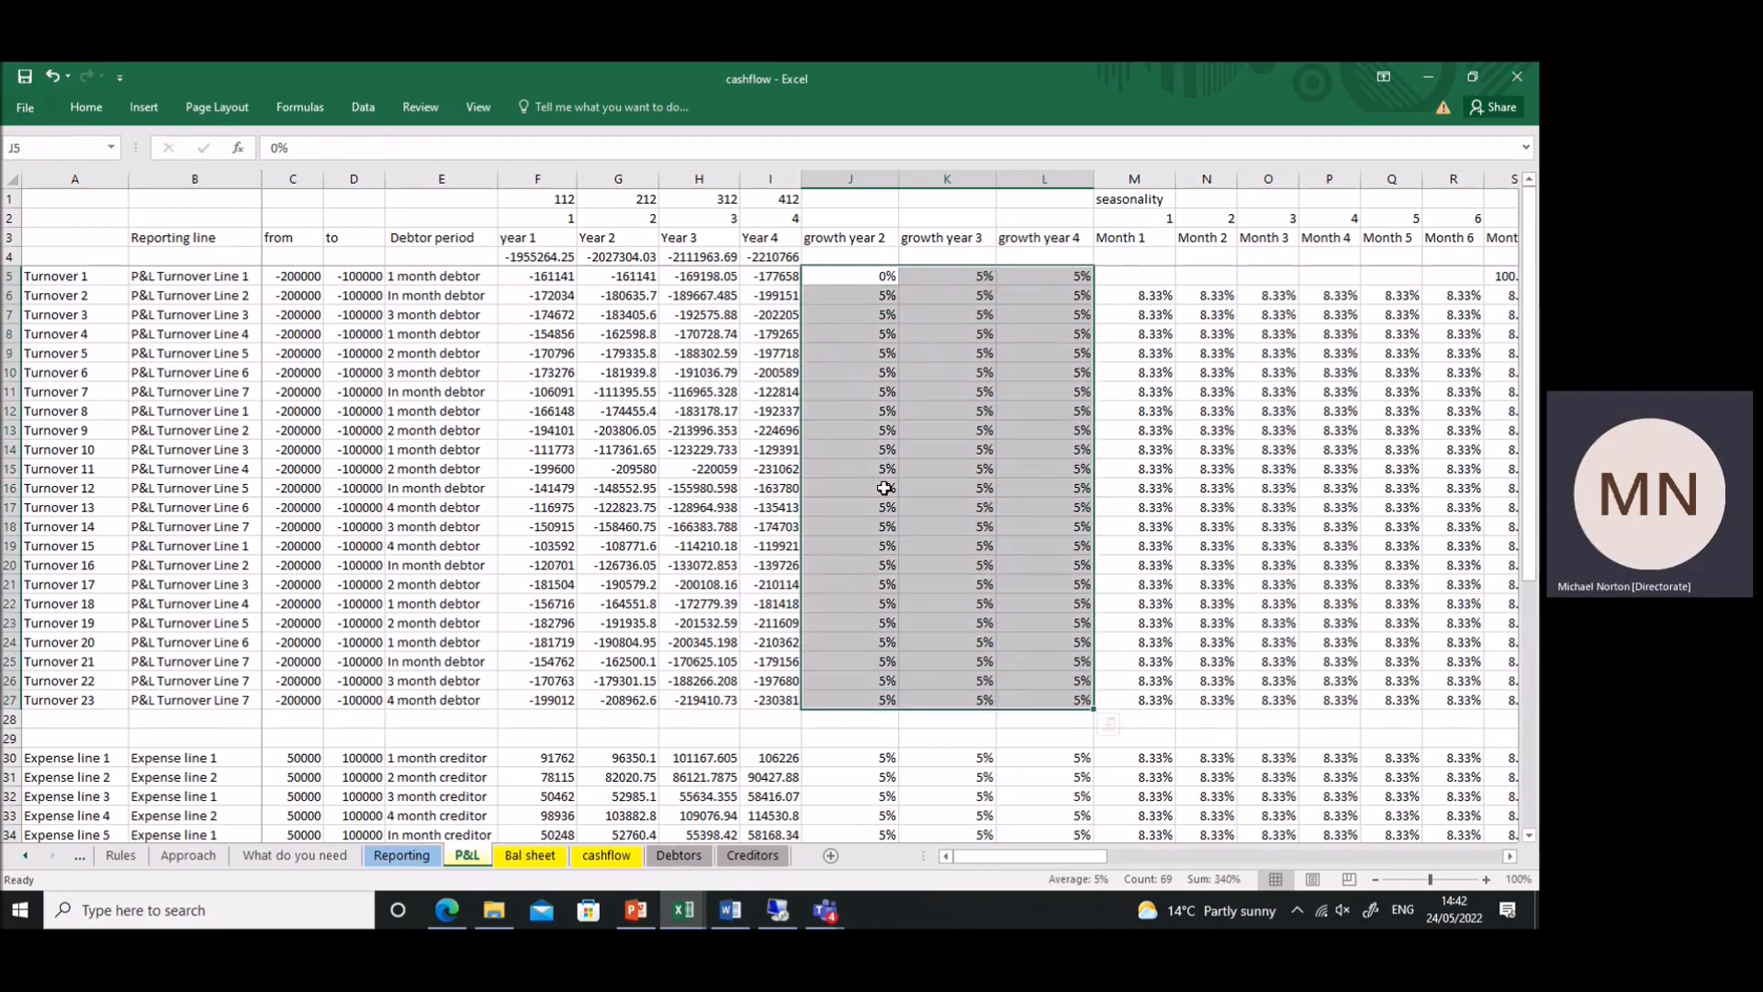
- Set Turnover 4's growth year 2 rate to 10% and check its Year 2 formula
left_click(881, 340)
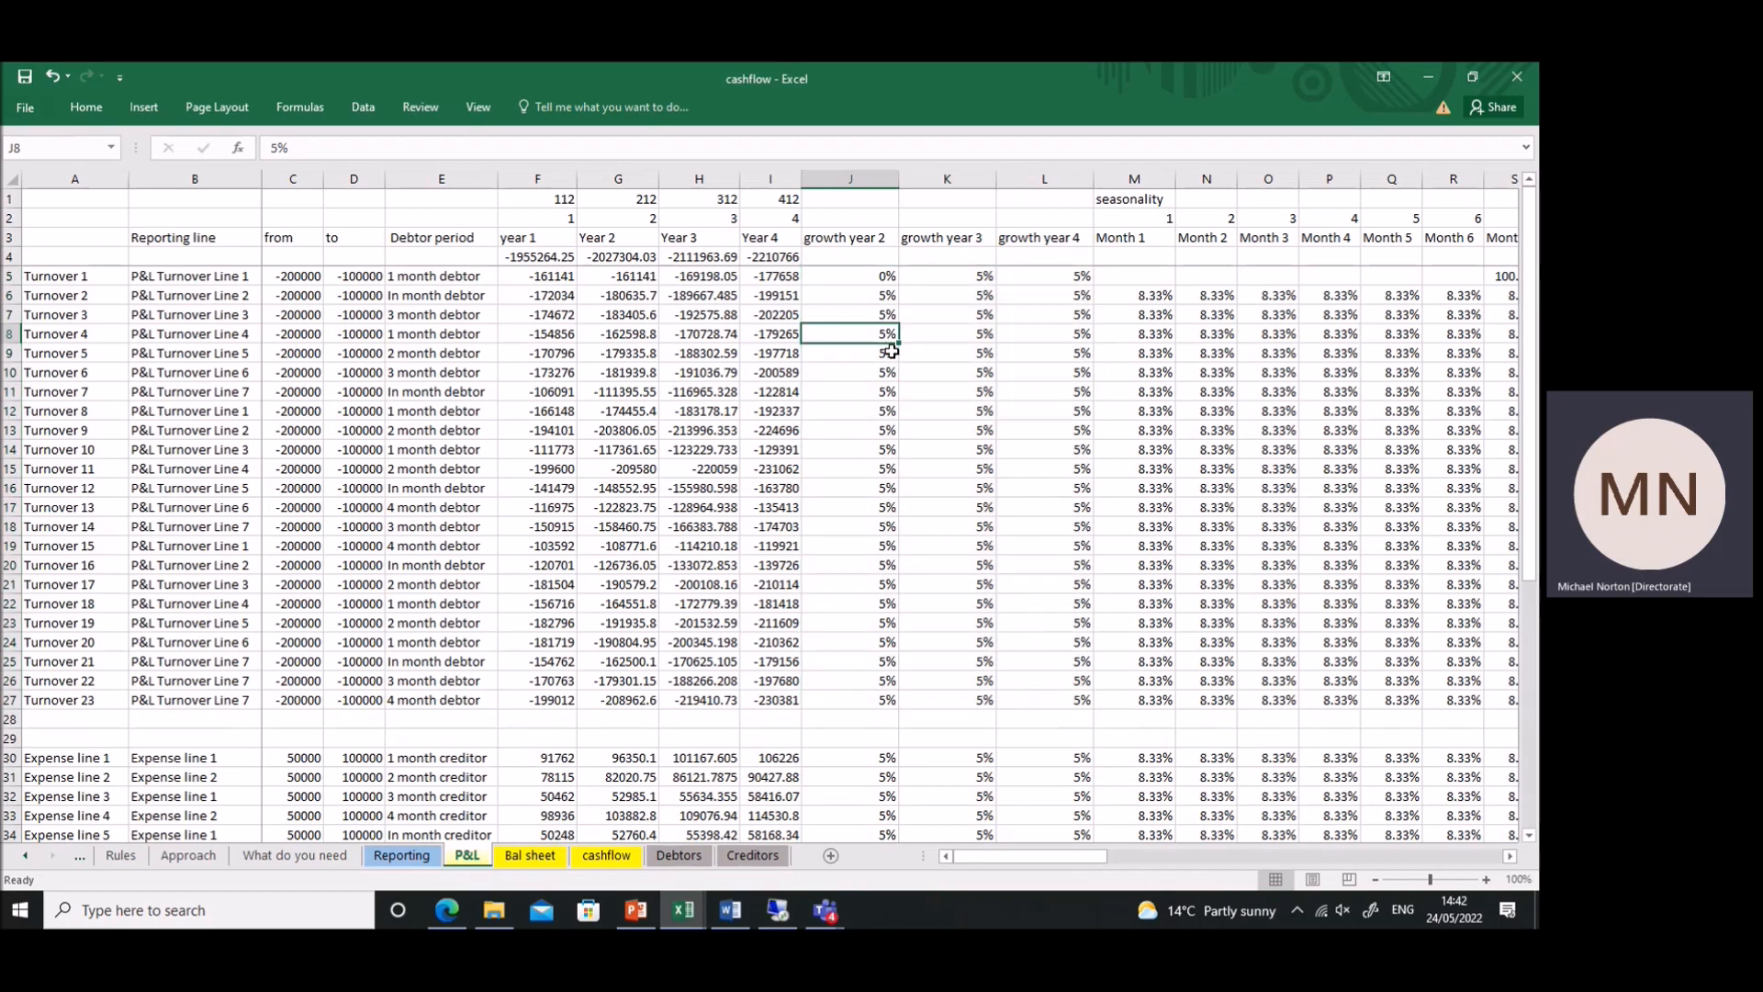
type("10")
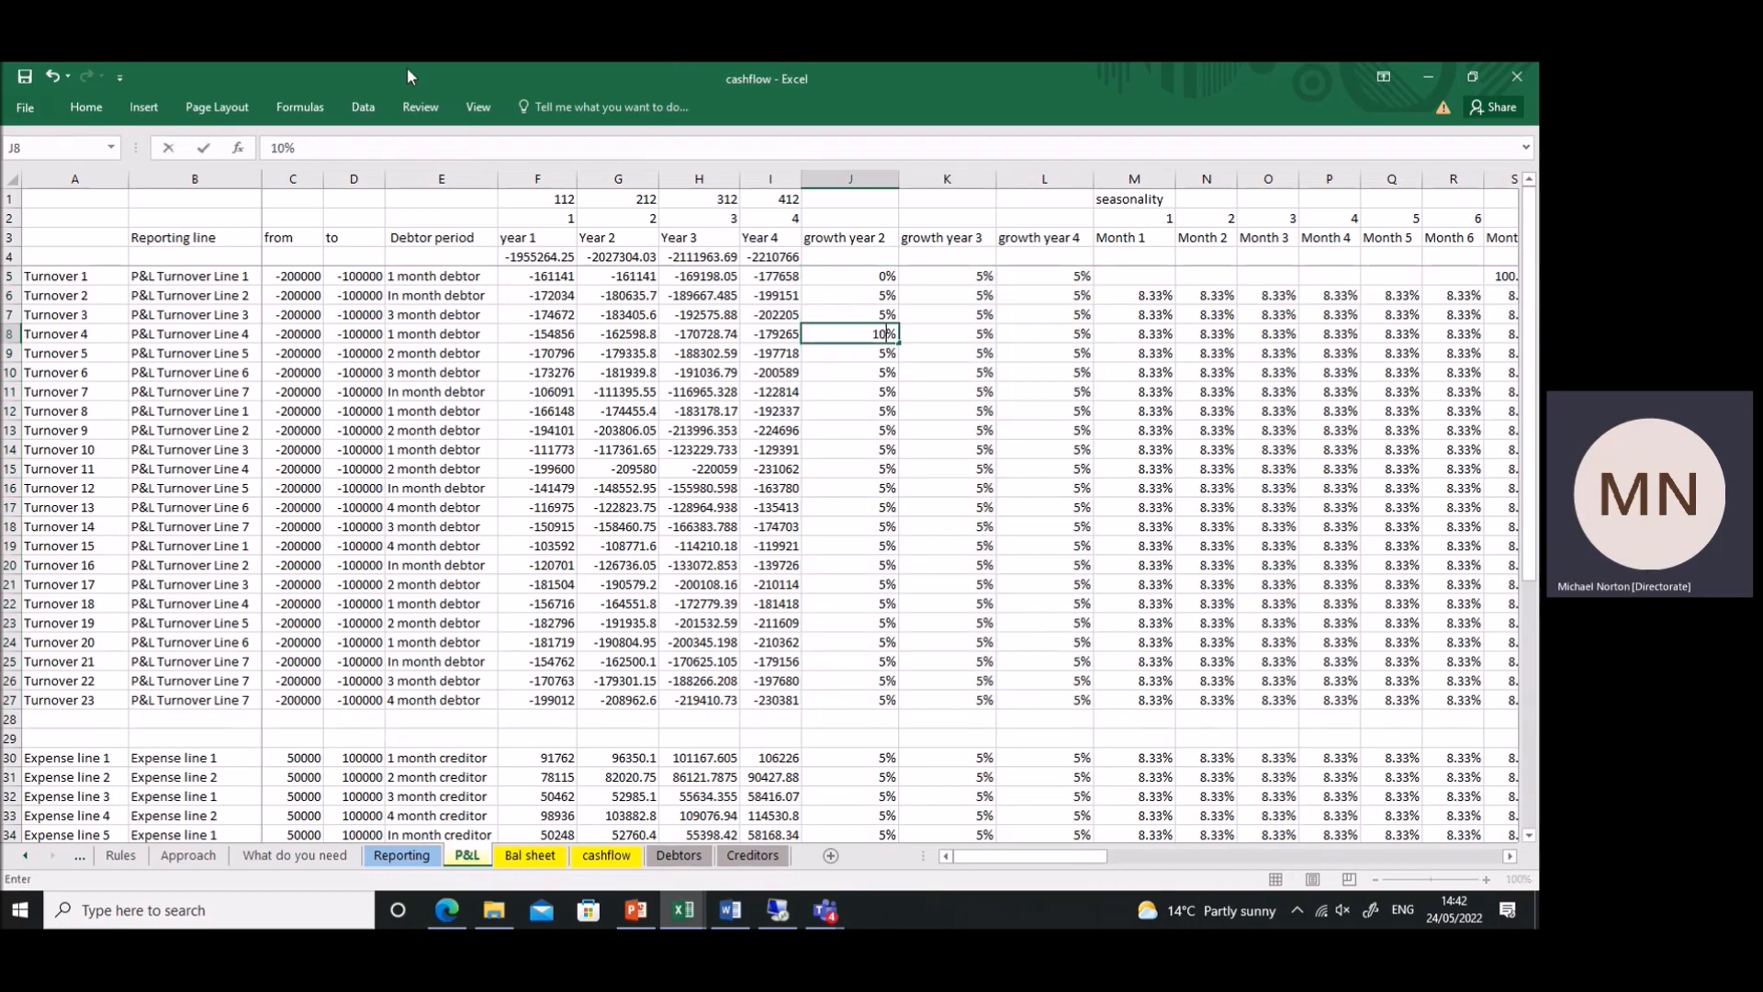
key("Return")
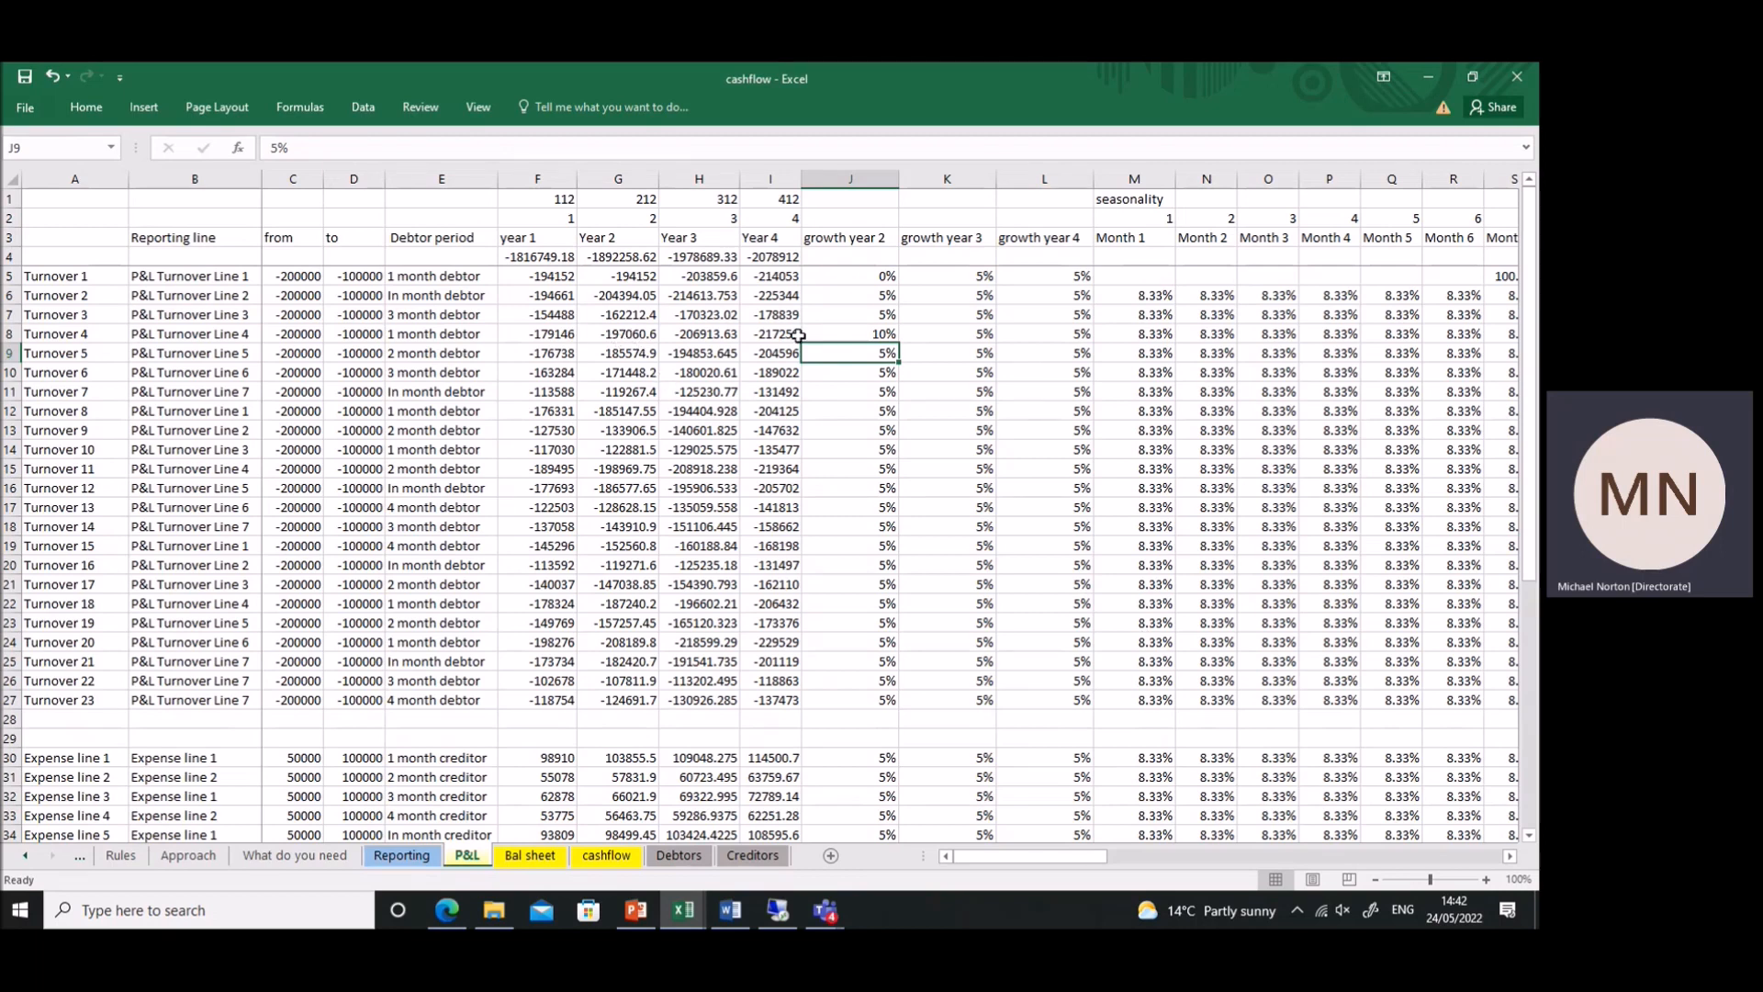
left_click(621, 336)
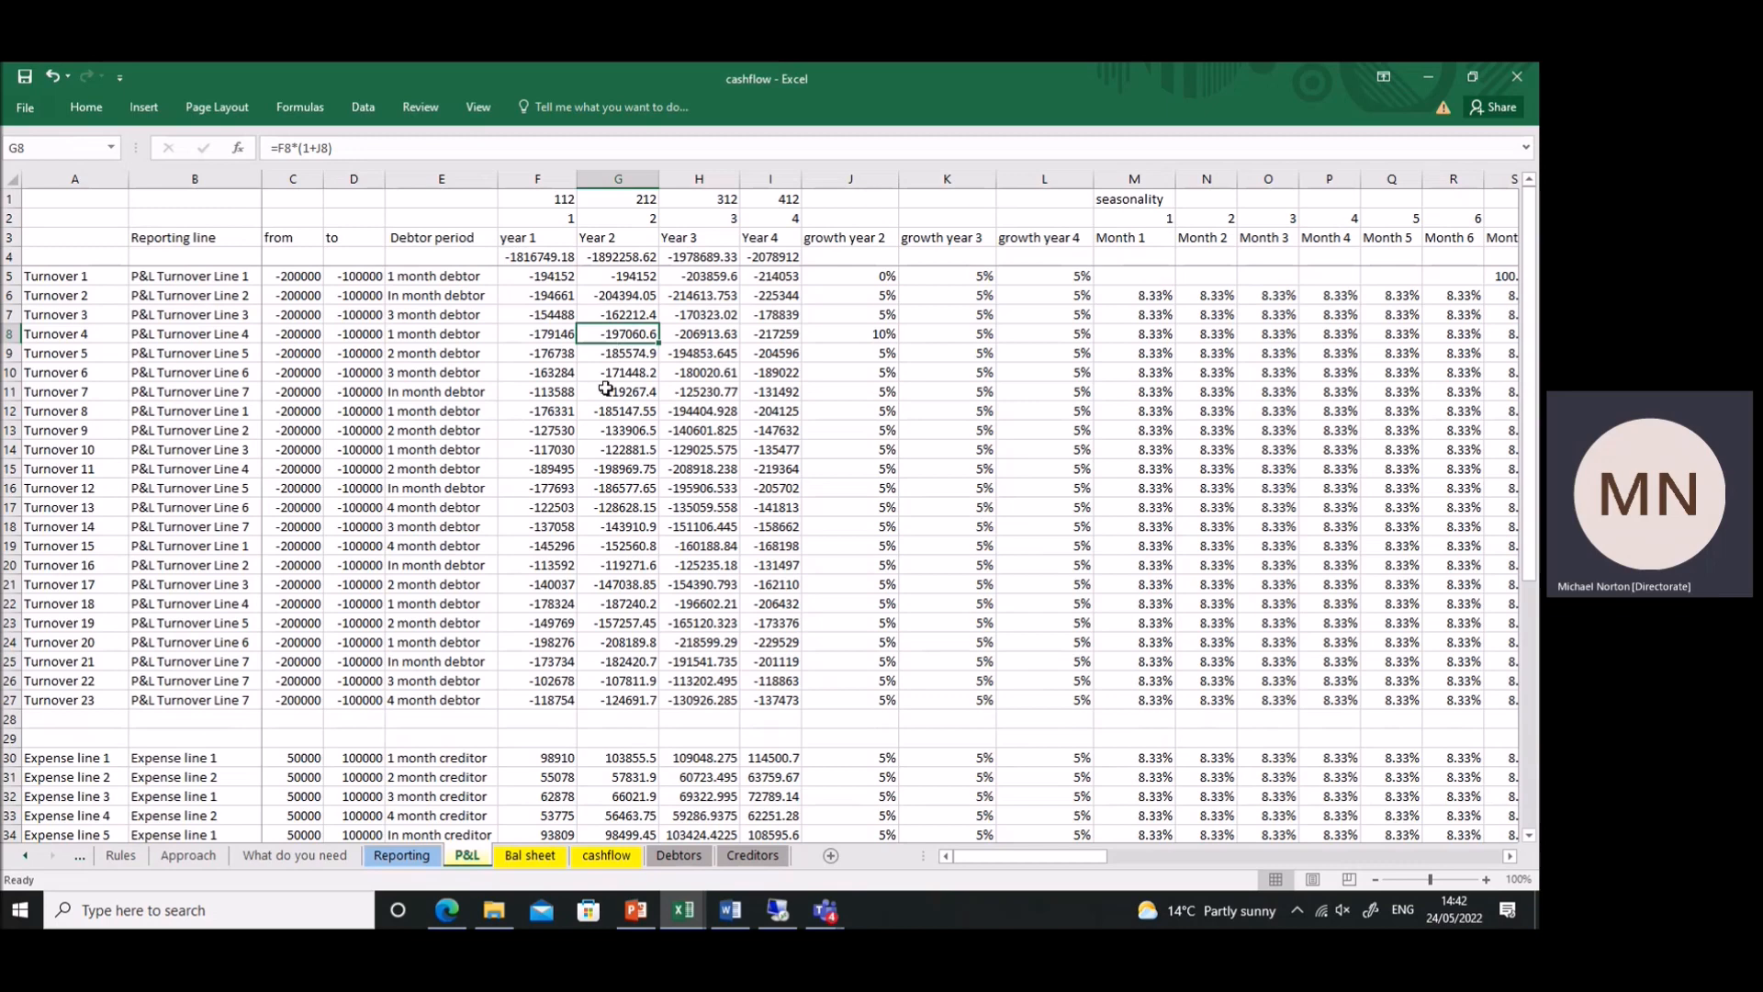
- Copy Turnover 1's 0% growth year 2 rate across growth years 2 to 4 for Turnover 1 to 23
left_click(886, 279)
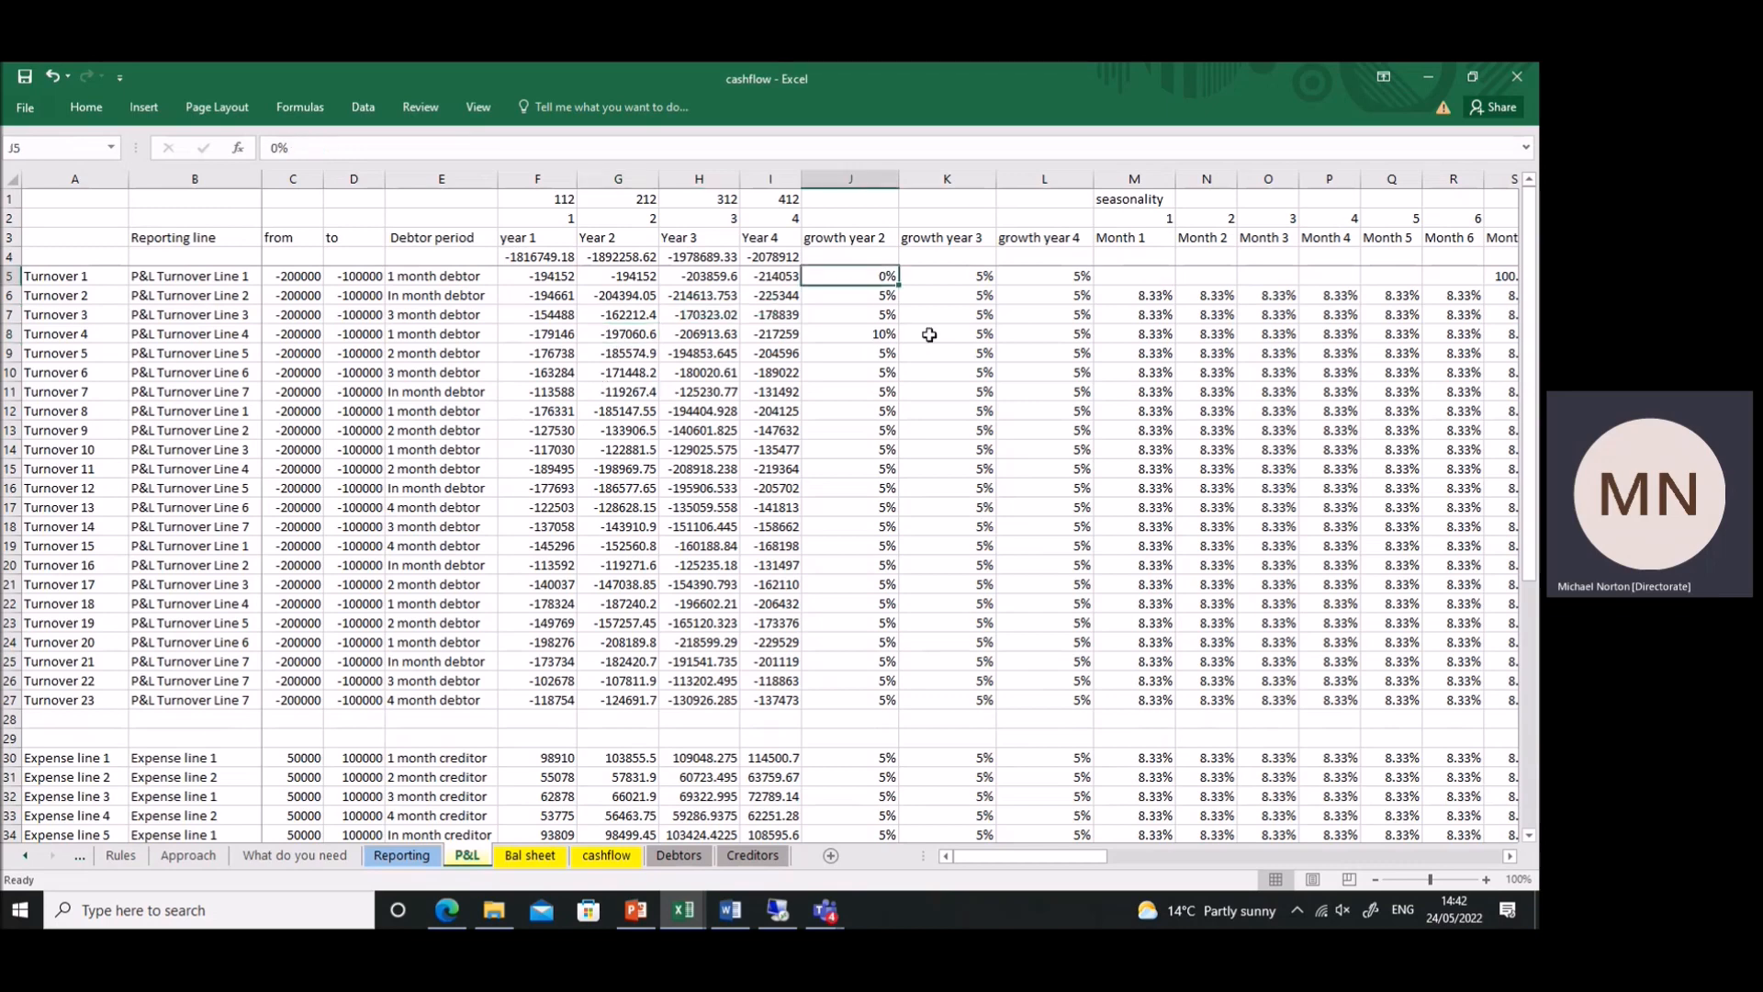
key("ctrl+c")
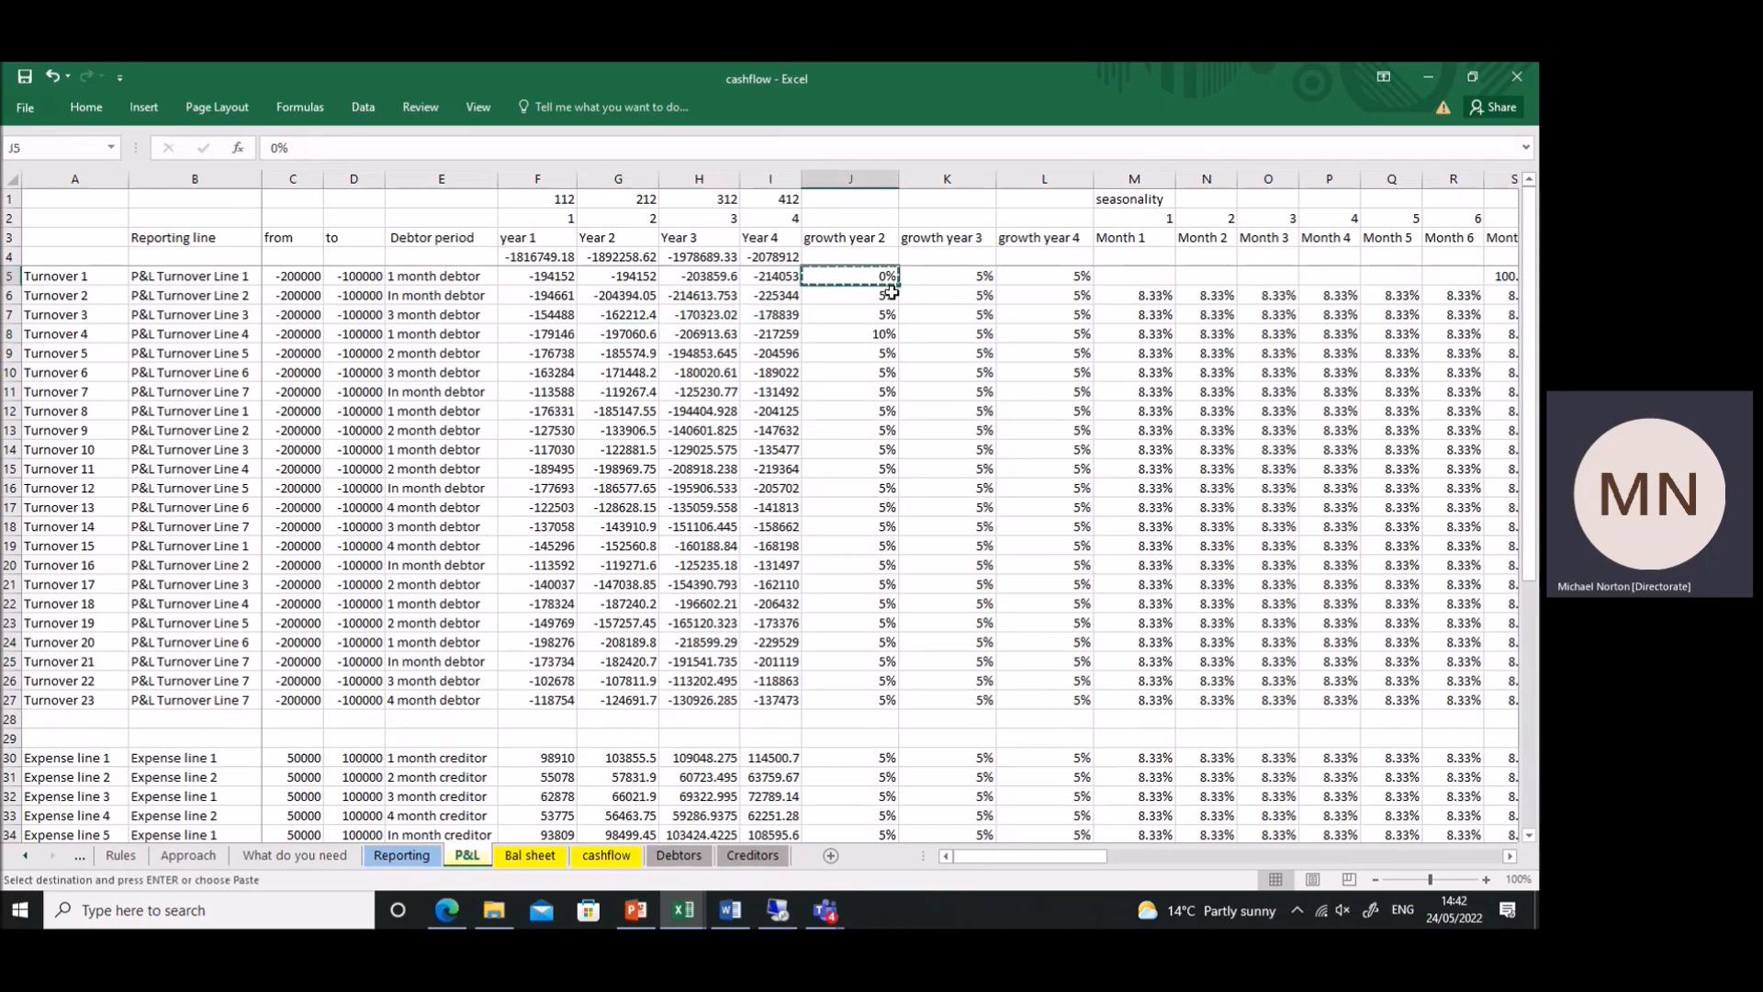
left_click_drag(876, 278, 1045, 707)
key("ctrl+v")
left_click(1019, 661)
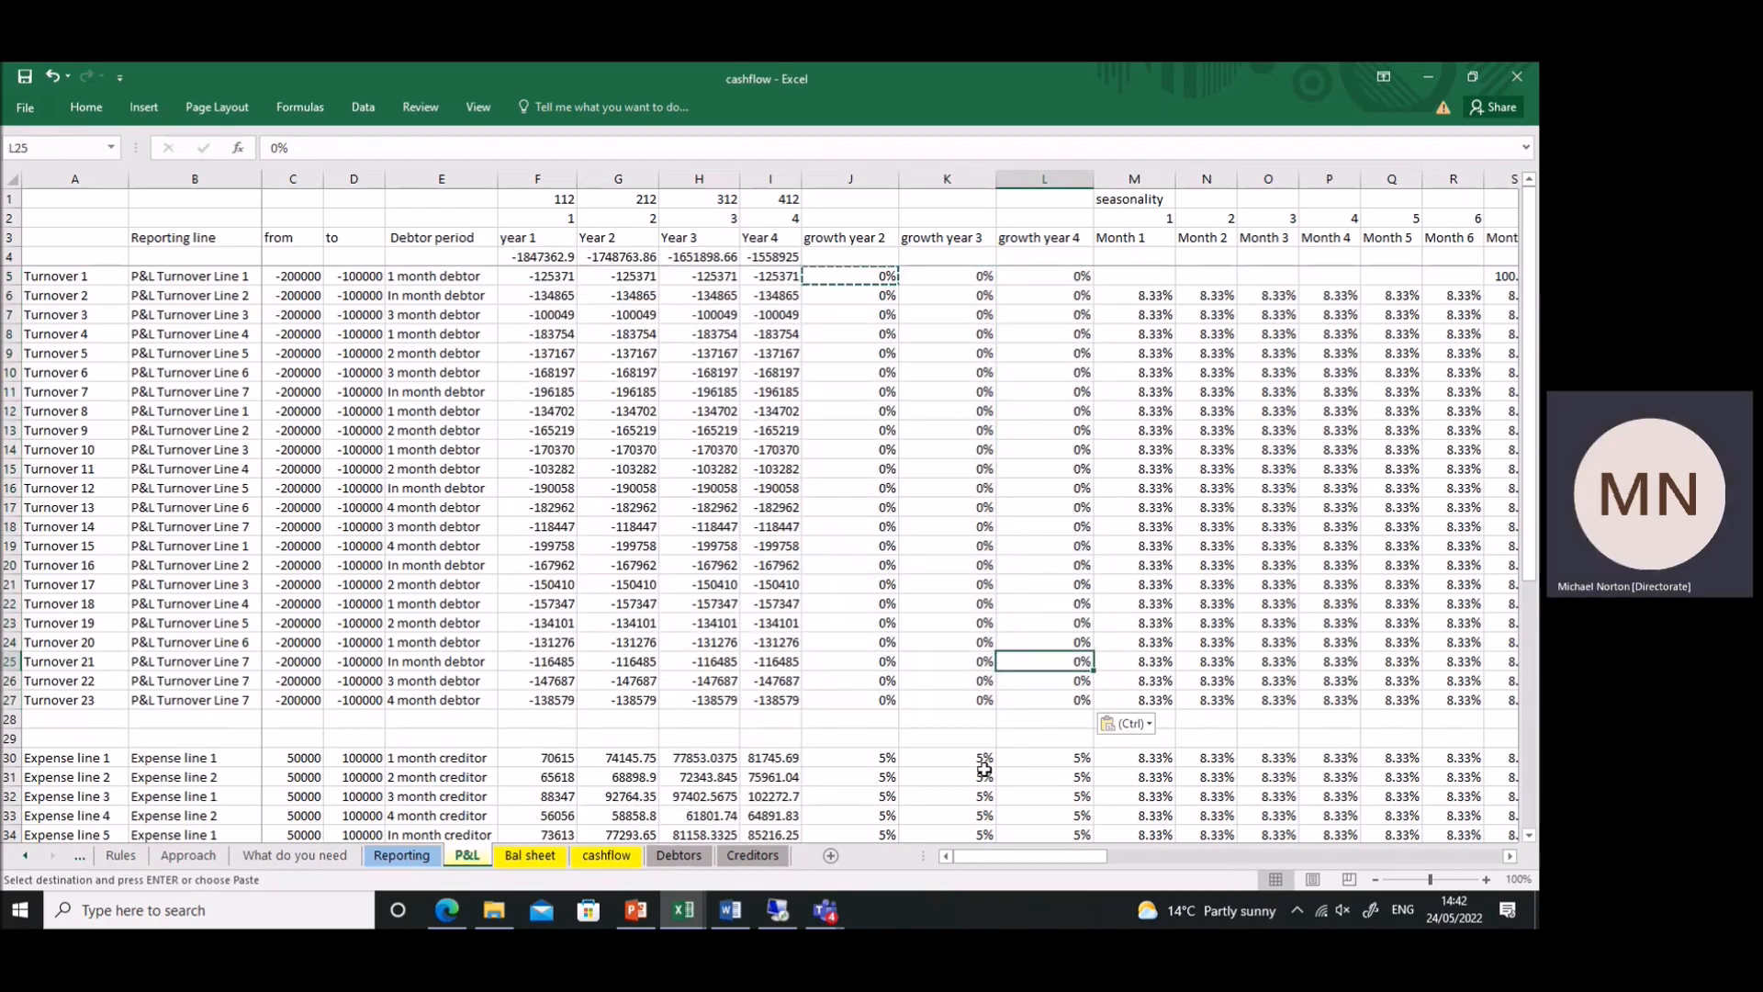
- Review the expense lines' yearly figures and growth rates below the turnover rows
scroll(958, 593, "down", 4)
scroll(972, 640, "up", 4)
scroll(737, 723, "down", 3)
scroll(738, 723, "down", 1)
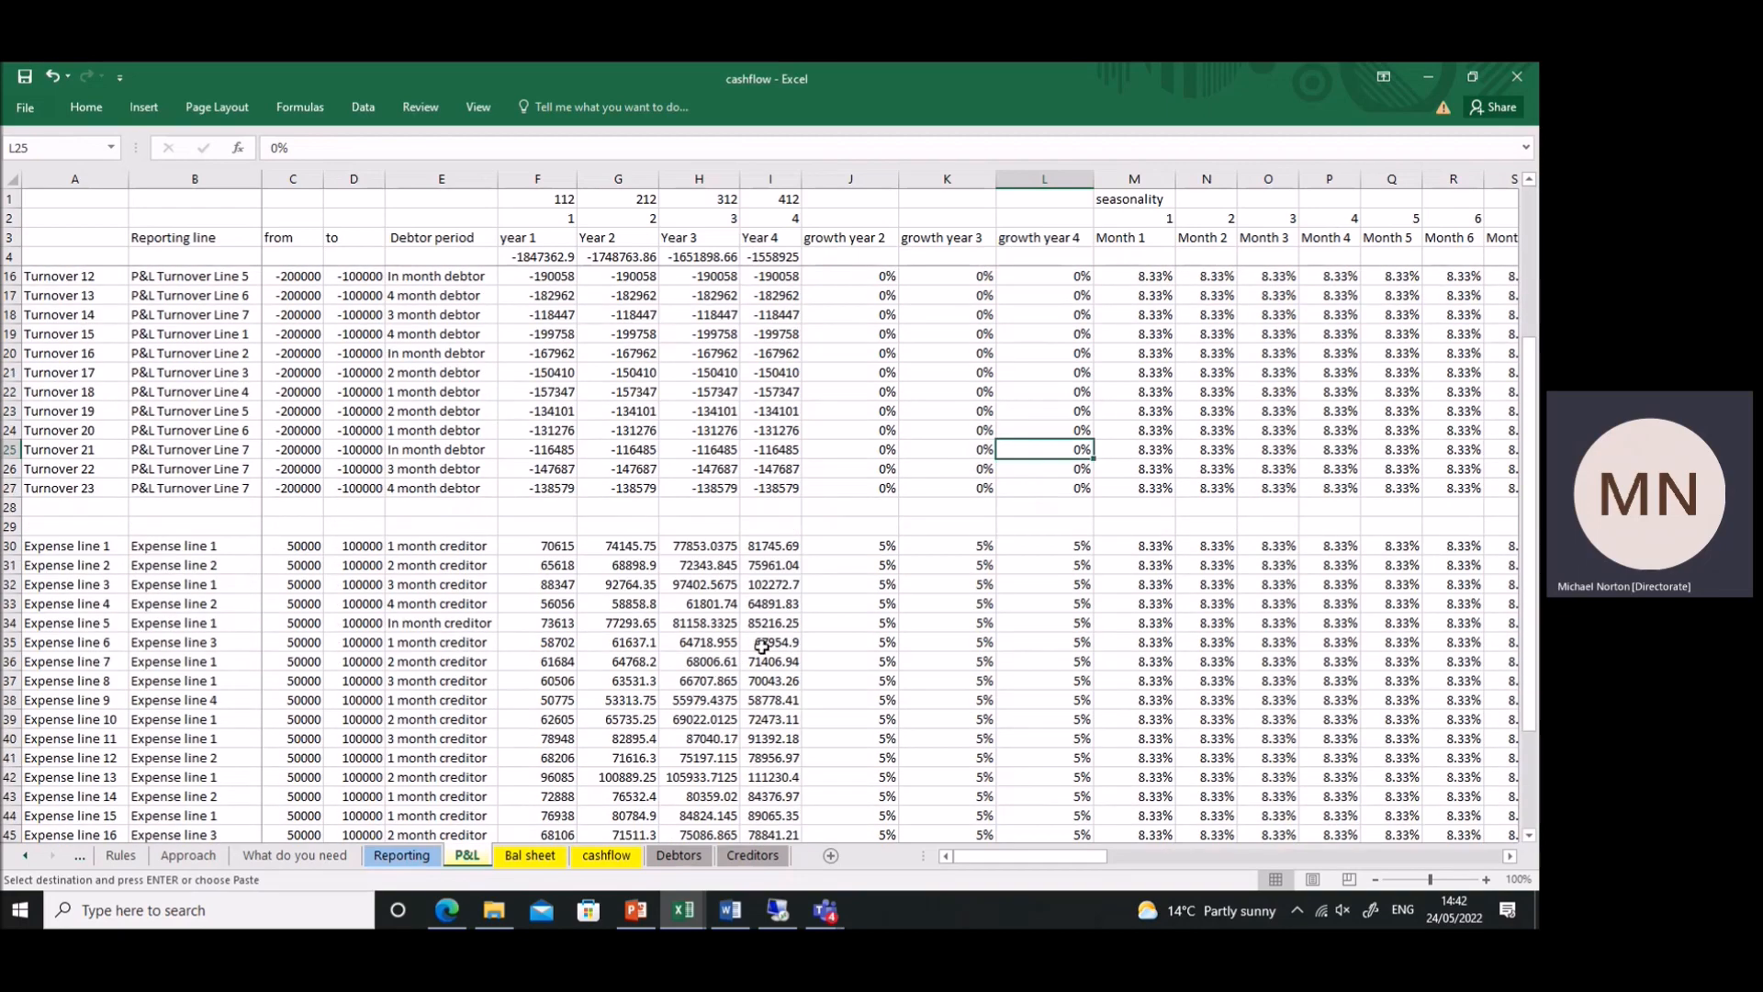
scroll(762, 646, "up", 4)
- Select Turnover 1's Month 7 seasonality percentage and widen column AF so its year 1, month 7 figures fit
left_click_drag(1017, 856, 1103, 867)
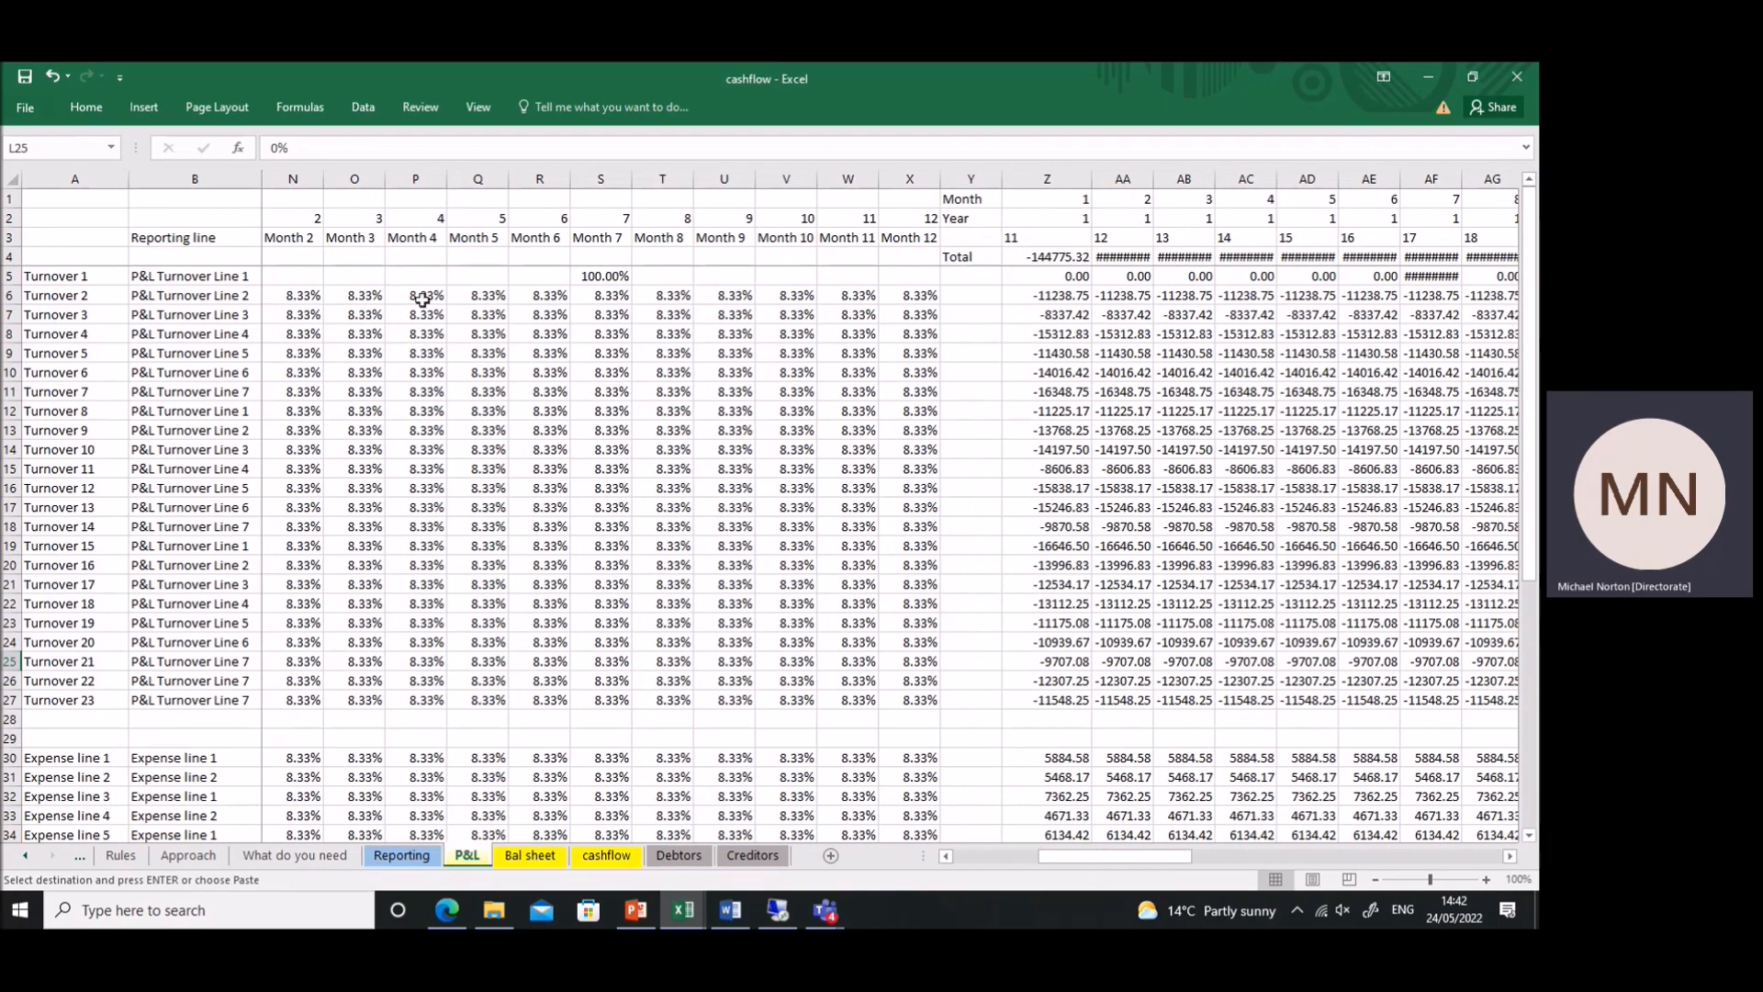
left_click(605, 278)
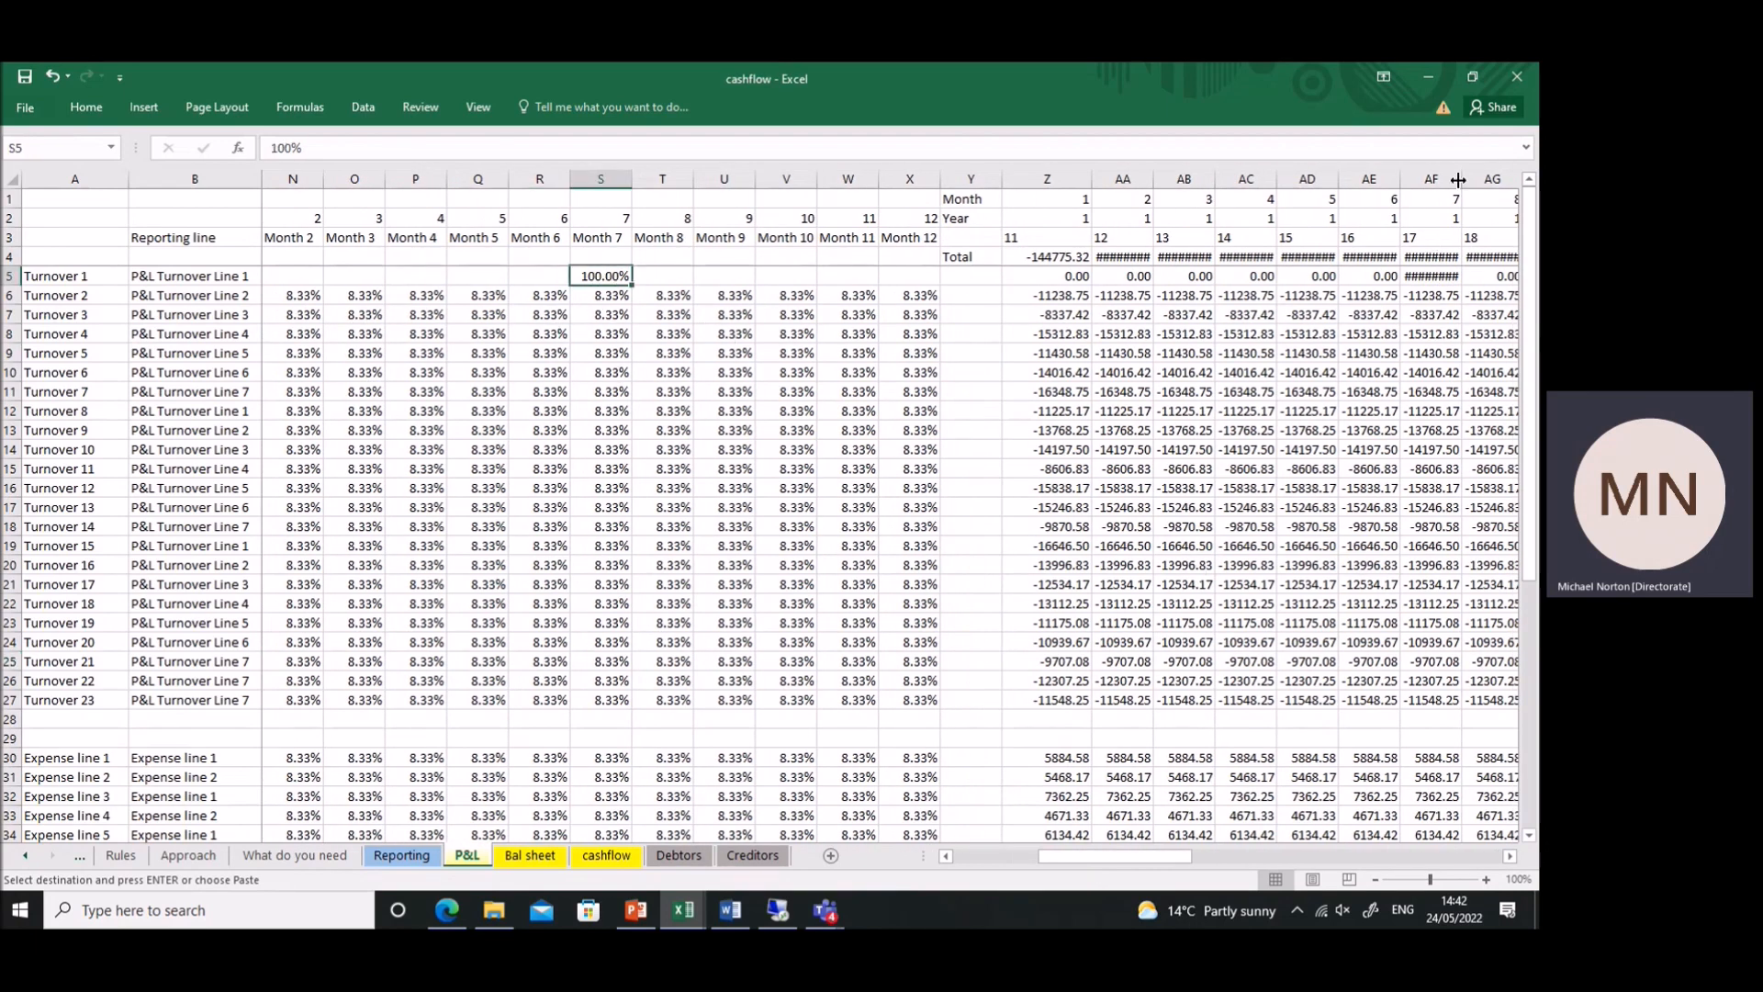
left_click_drag(1460, 176, 1474, 176)
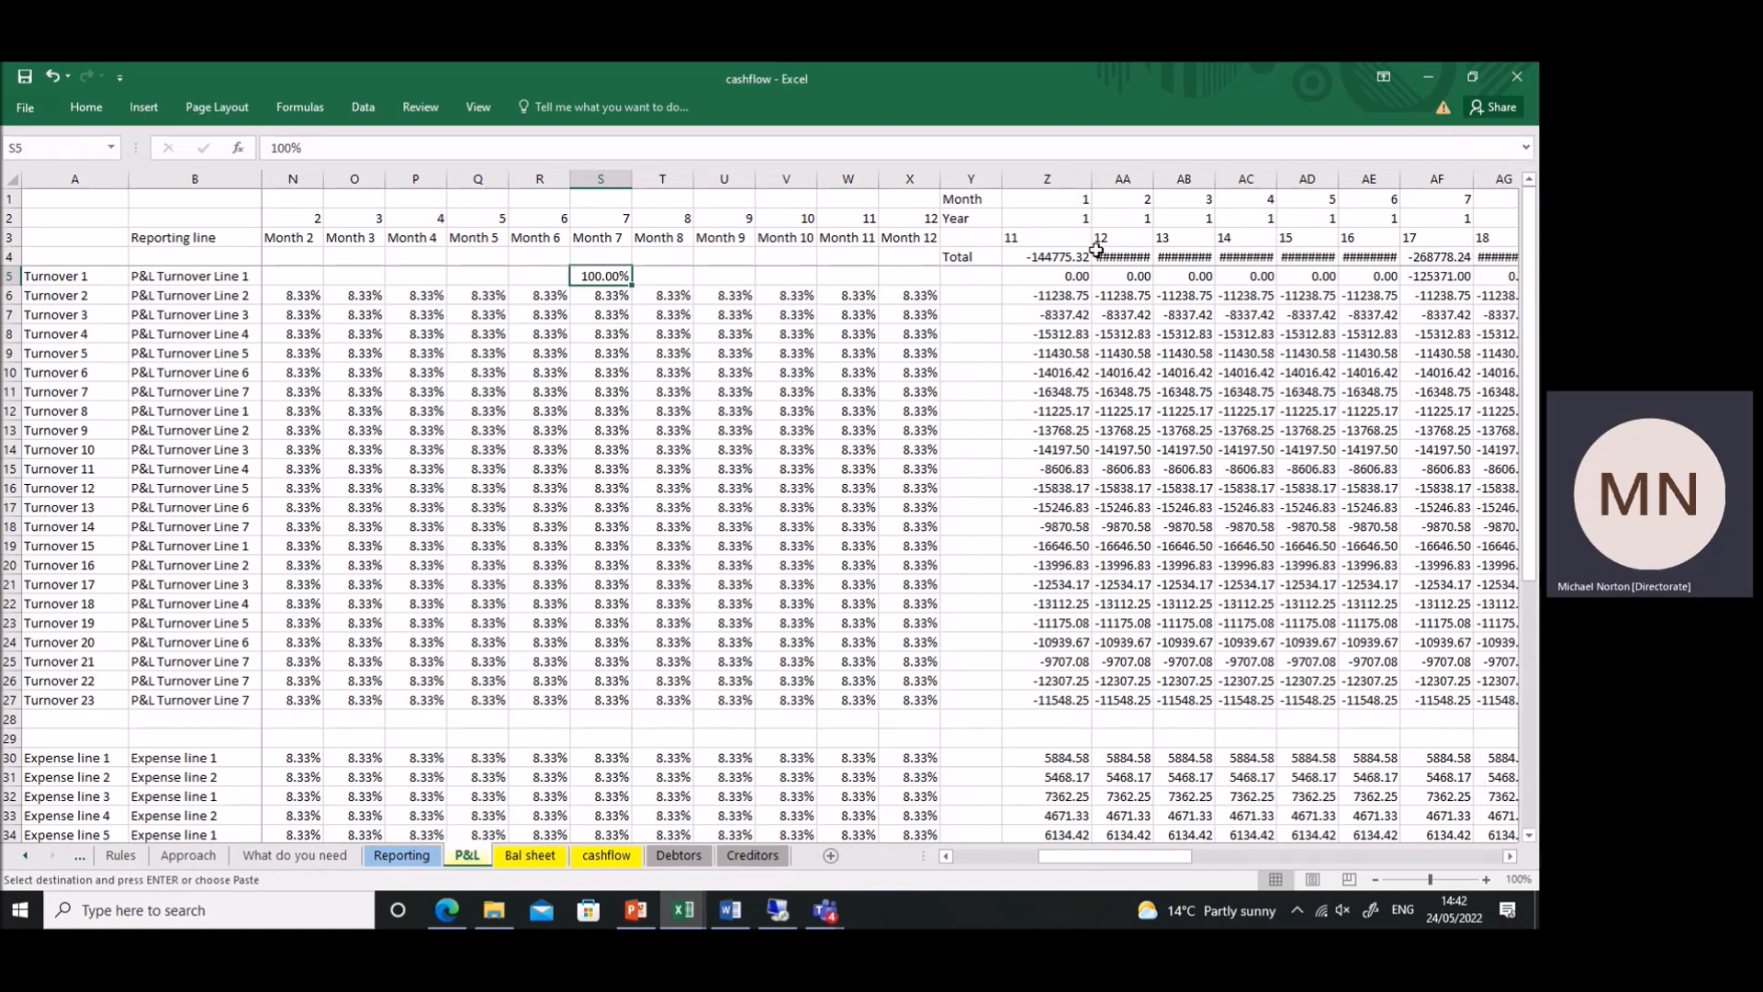
- Point out the year and month header cells above the first monthly workings column, Z
left_click(1025, 221)
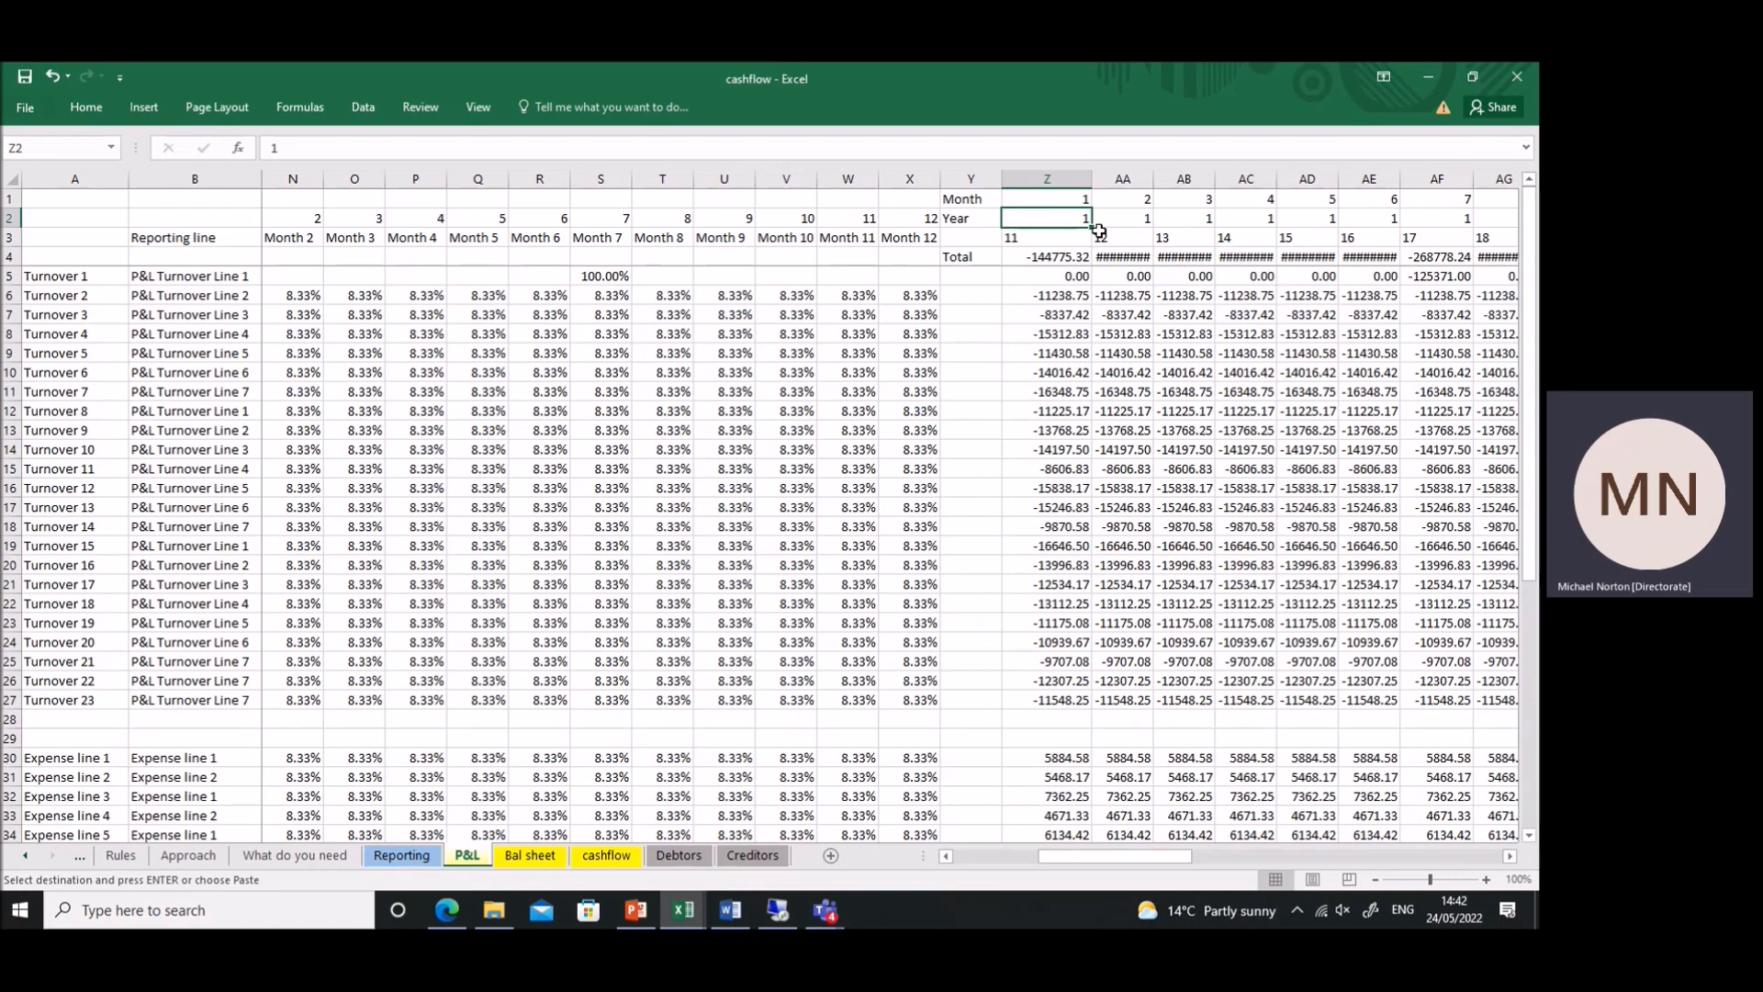
left_click(1076, 199)
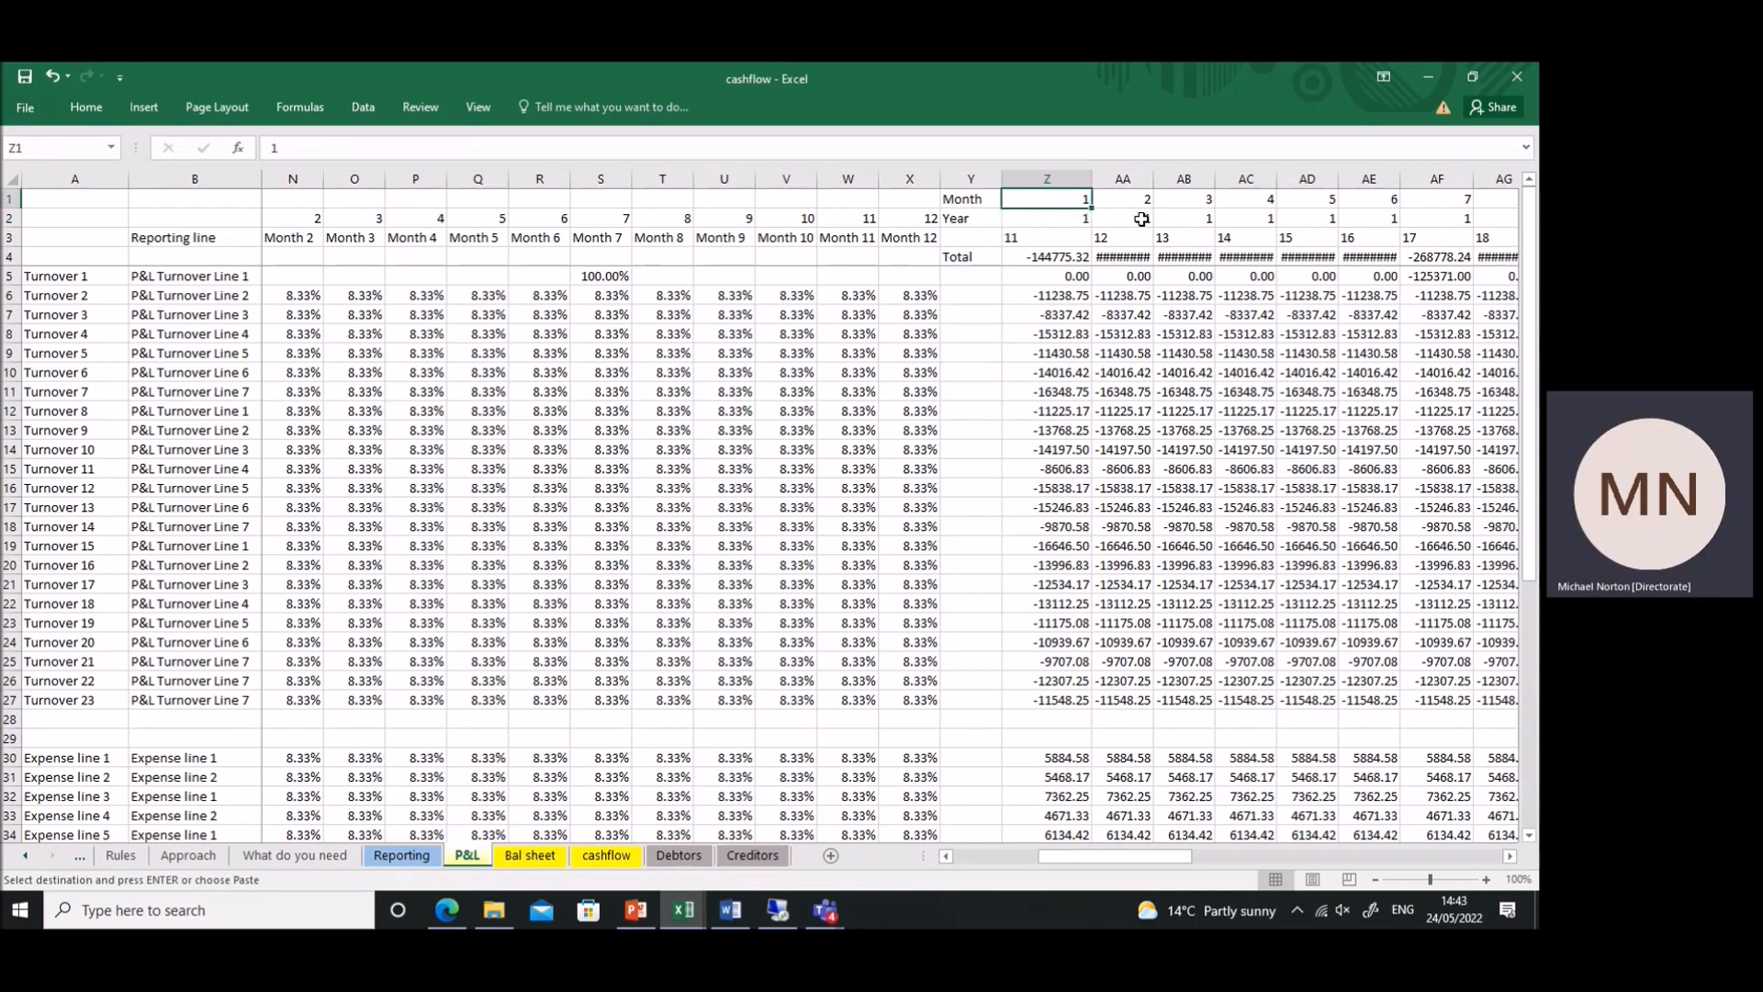
left_click_drag(1171, 856, 1074, 872)
- Open Turnover 2's month 1 SUMIF formula in Z6 and trace its referenced year, annual figure and seasonality ranges
left_click(1056, 295)
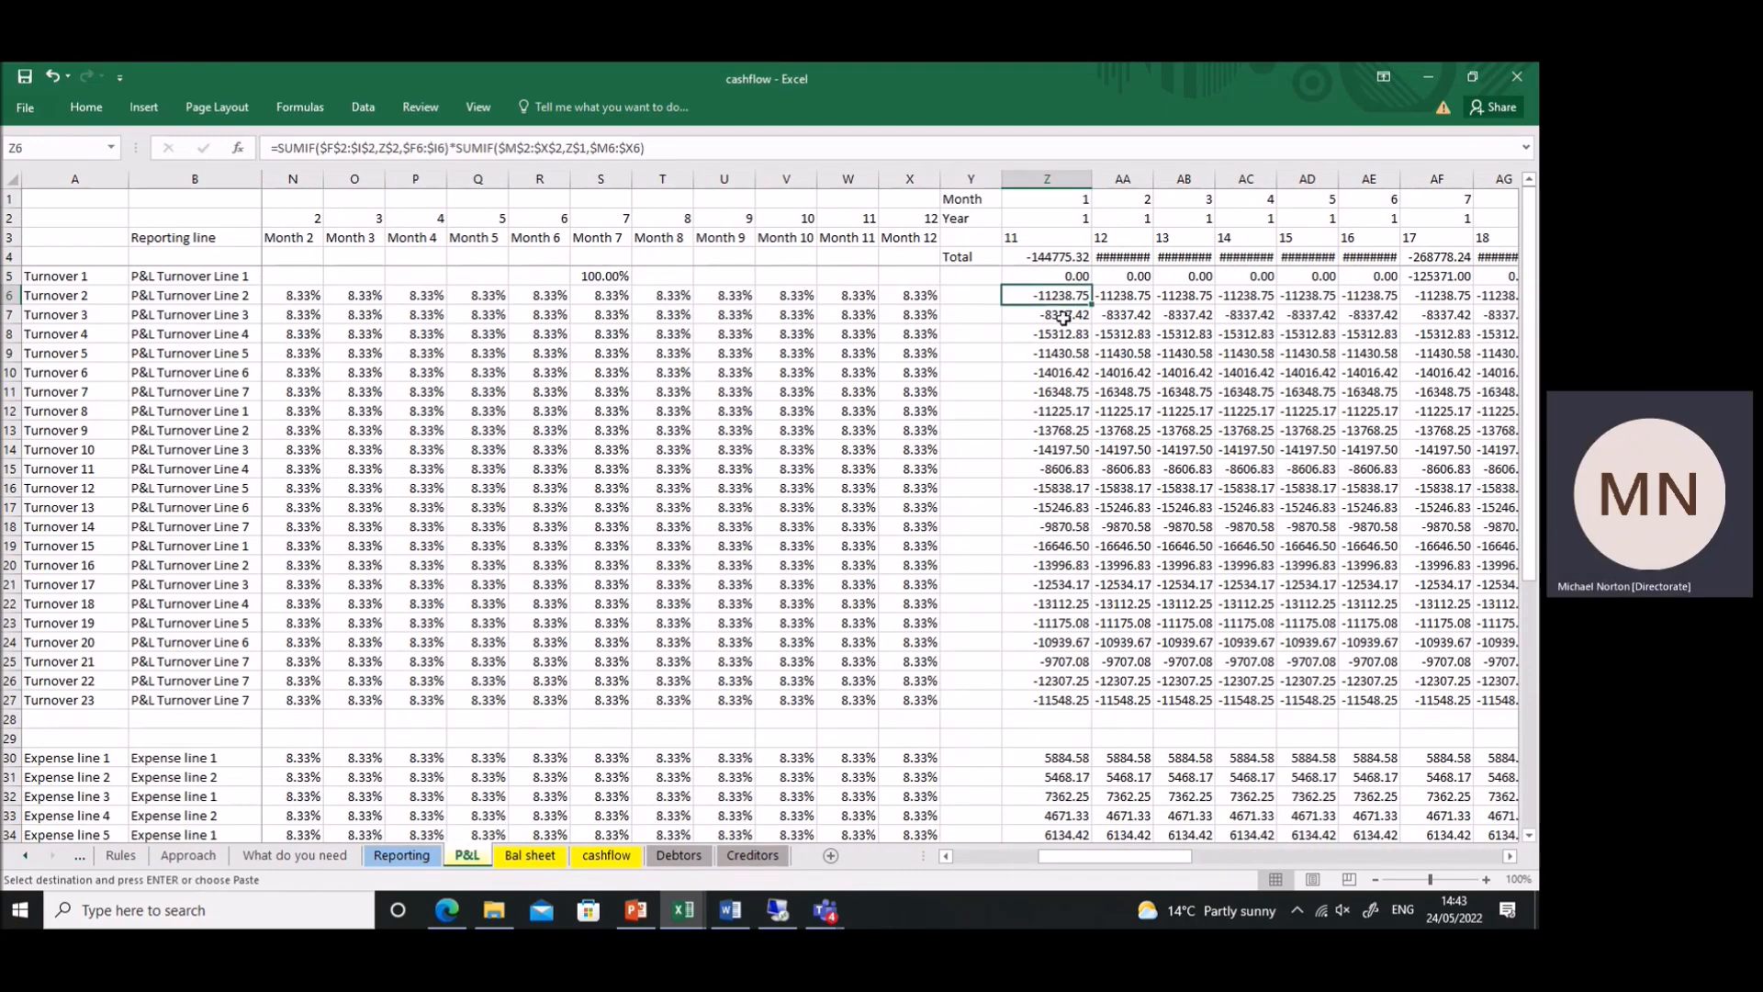
left_click(672, 152)
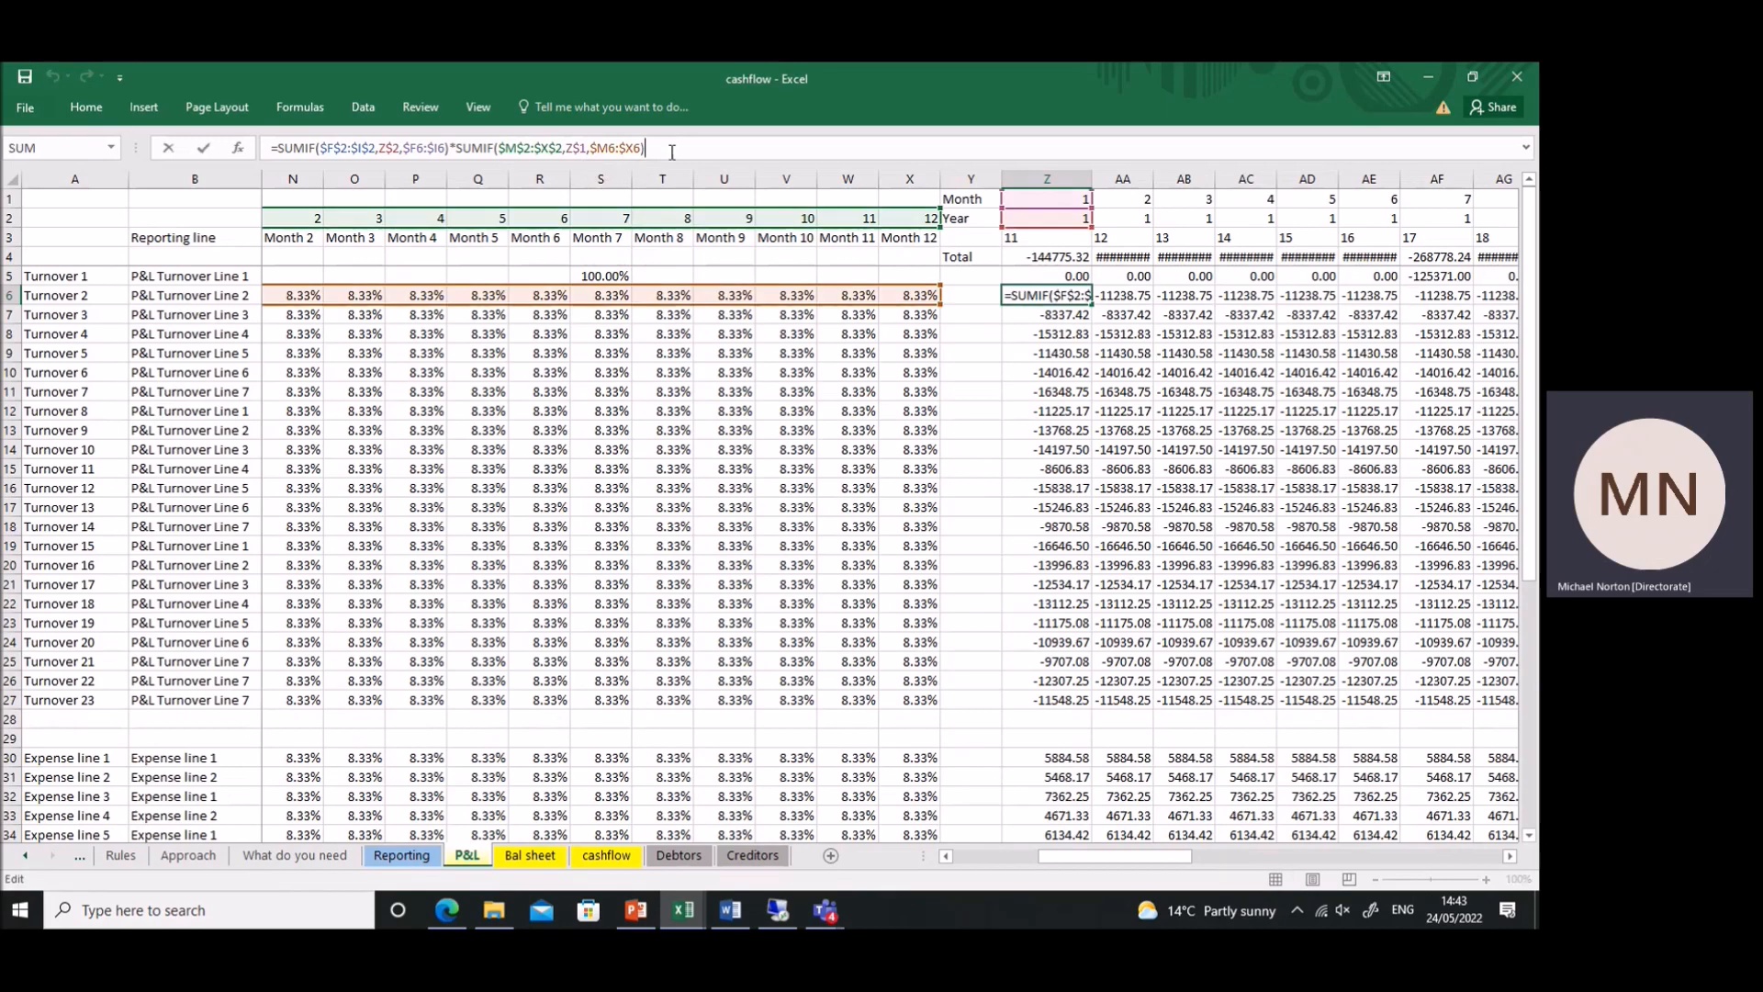
left_click_drag(1153, 857, 1150, 859)
left_click_drag(1121, 857, 1034, 858)
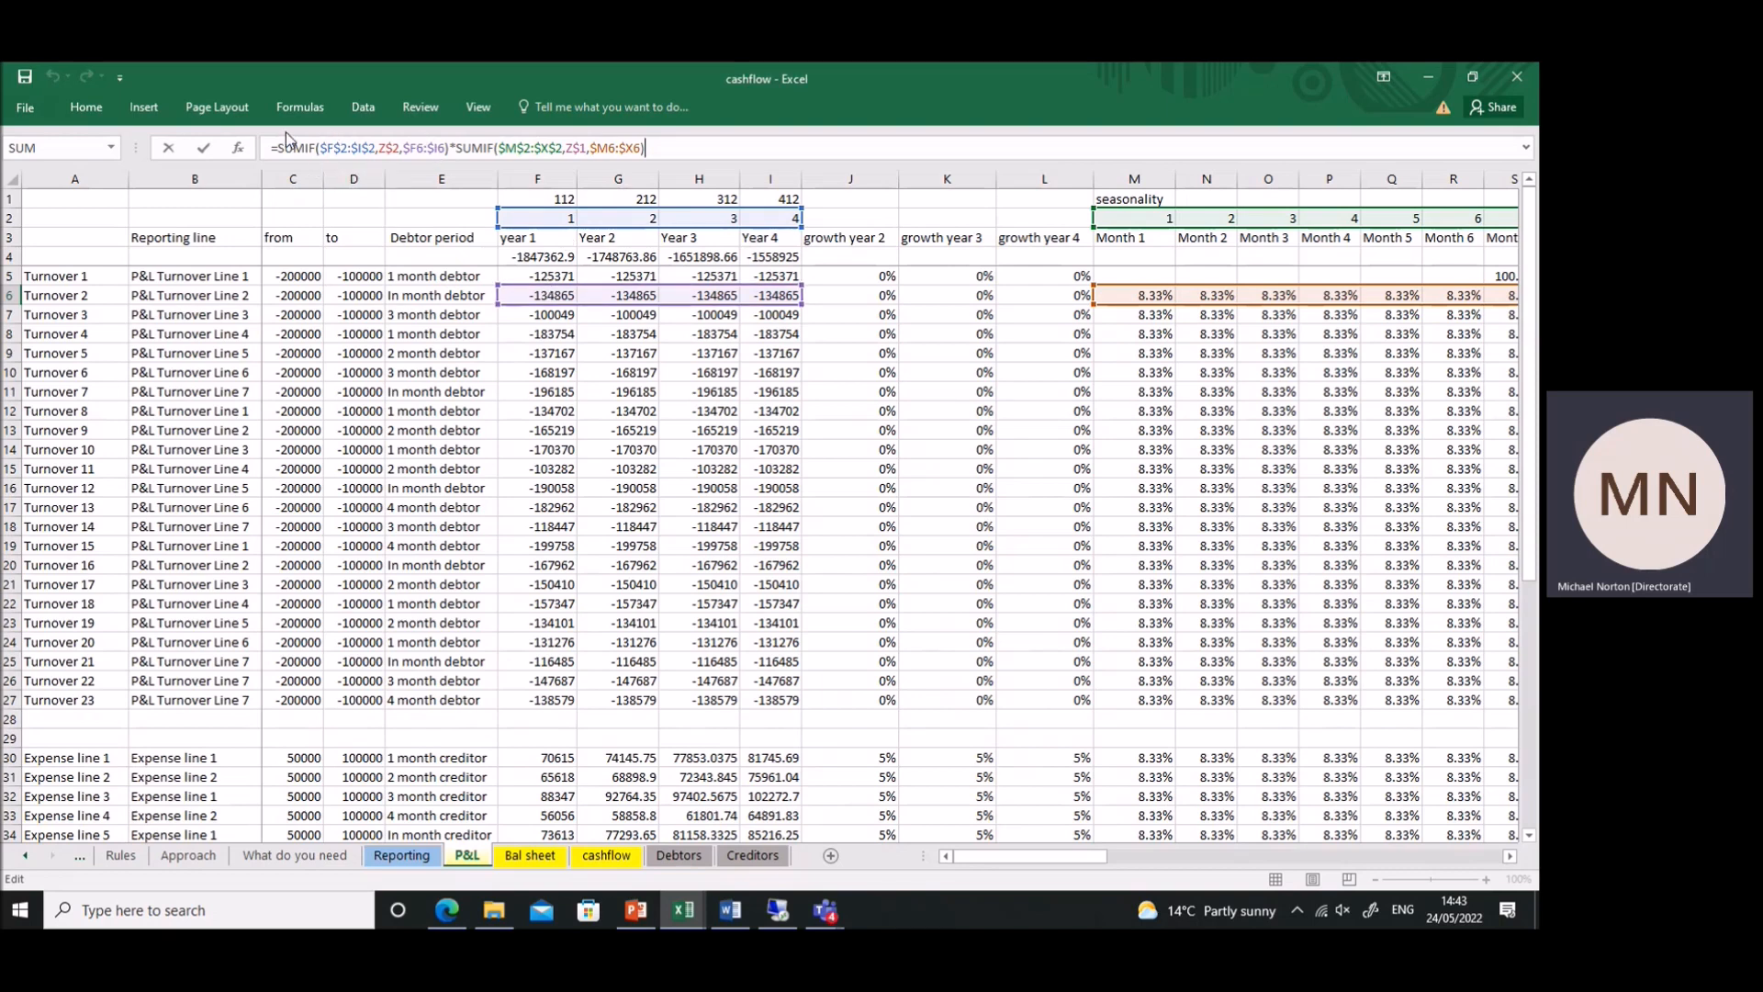
left_click_drag(1103, 856, 1169, 861)
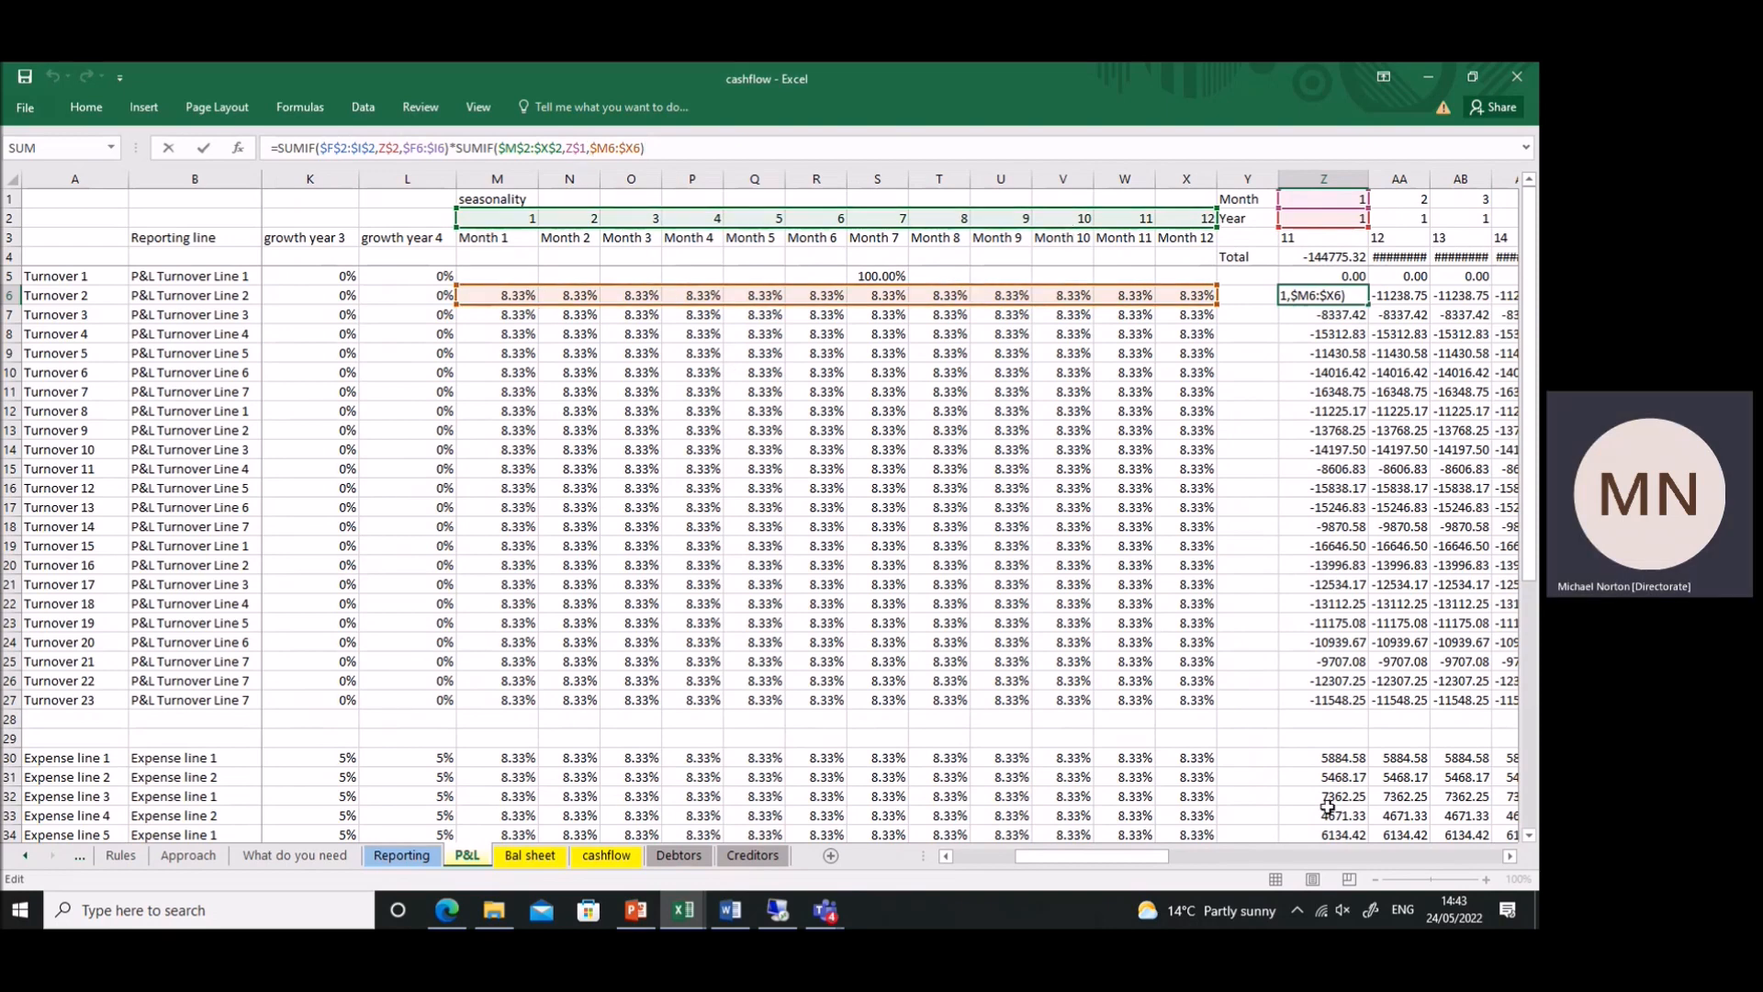
left_click_drag(1161, 857, 1224, 867)
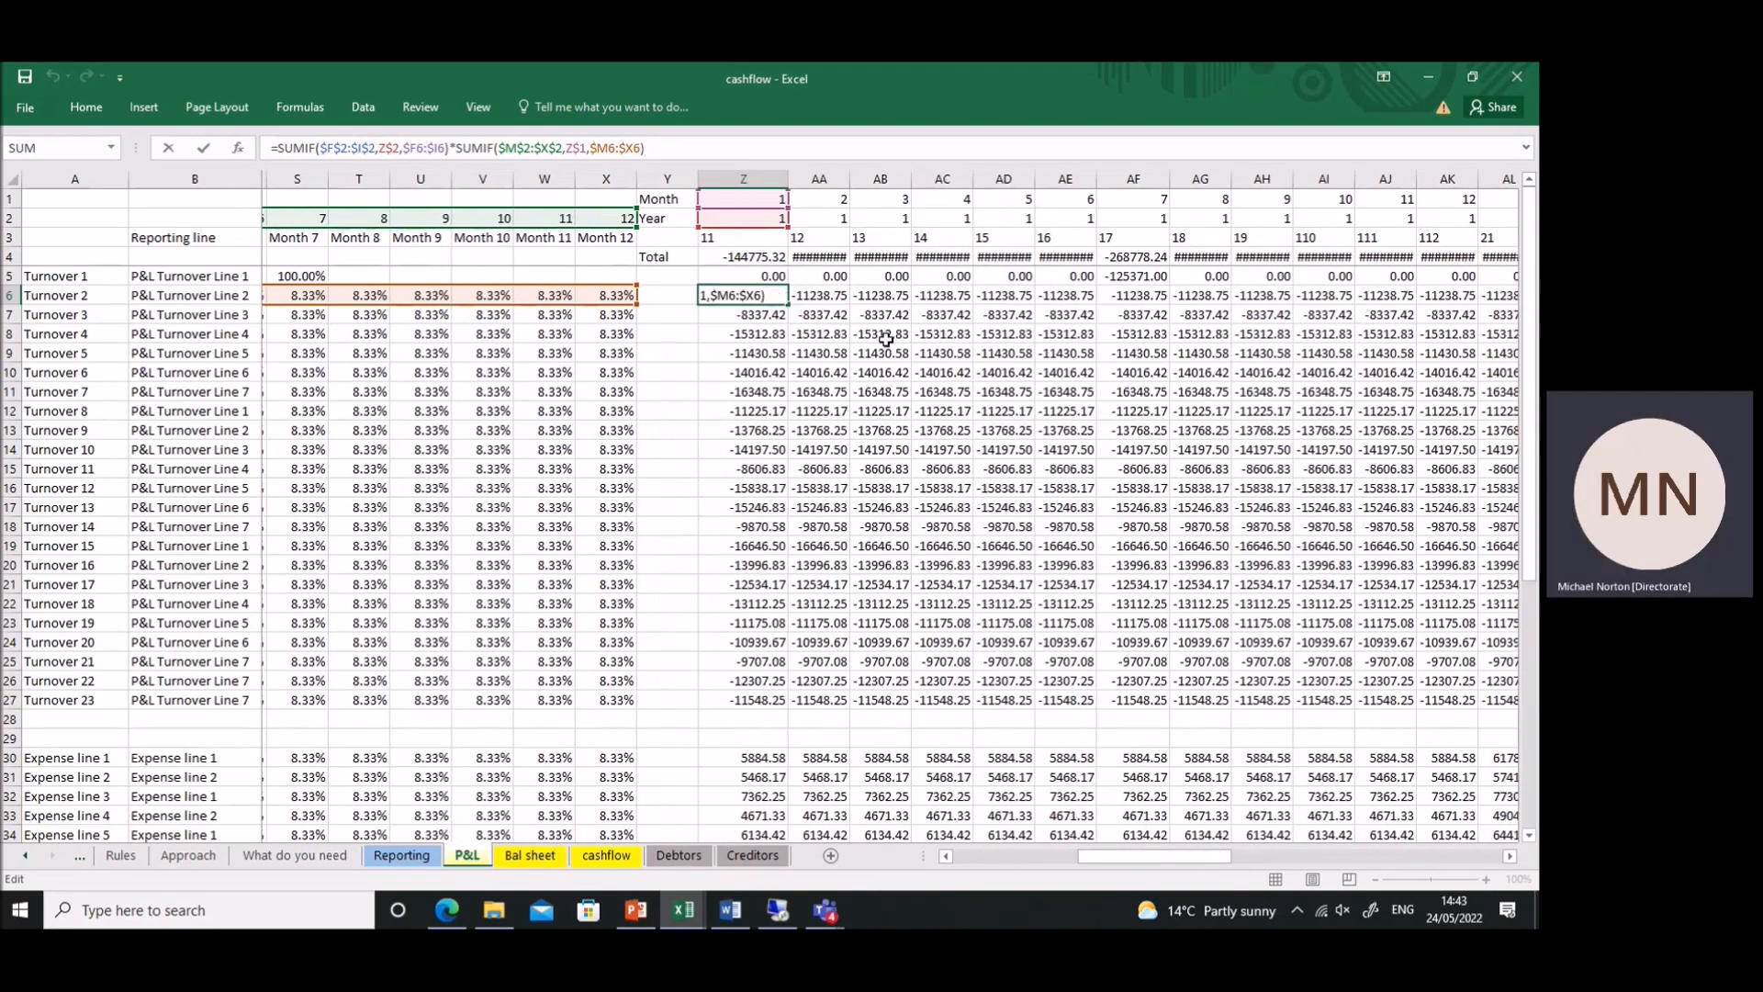
- Close the formula, compare Turnover 1's months 1 and 7 with its seasonality, and review Turnover 2's month 1 inputs
left_click(761, 274)
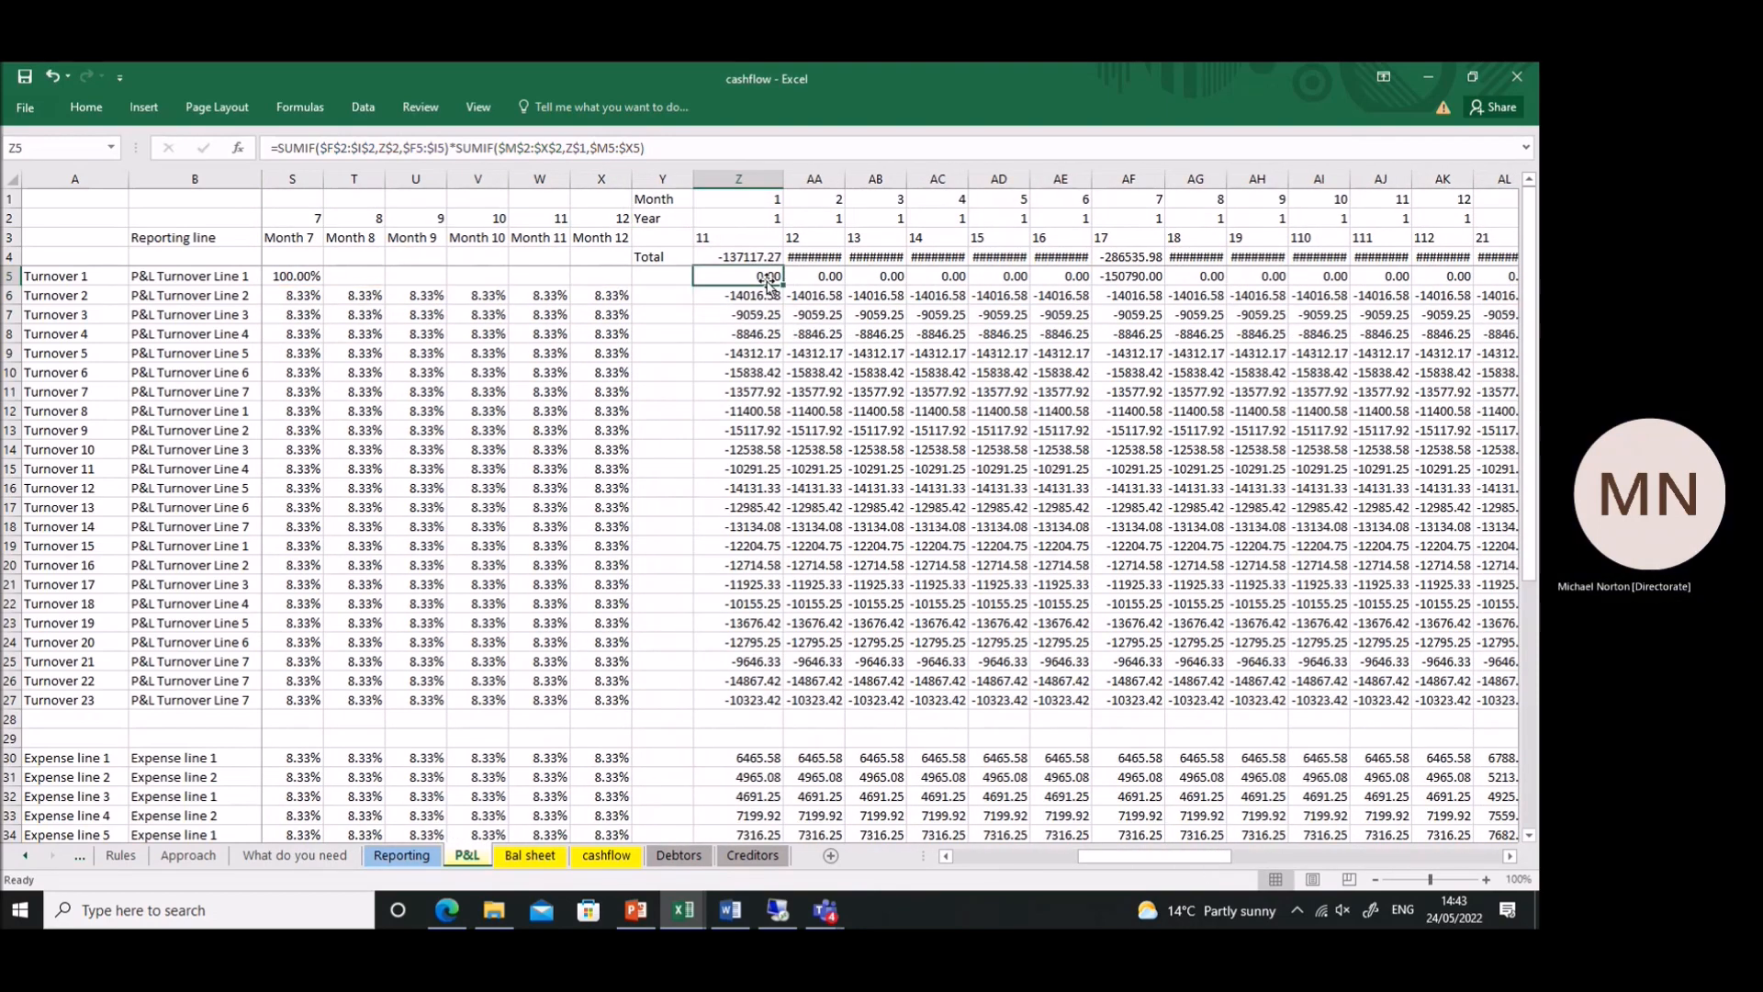
key("ctrl+Left")
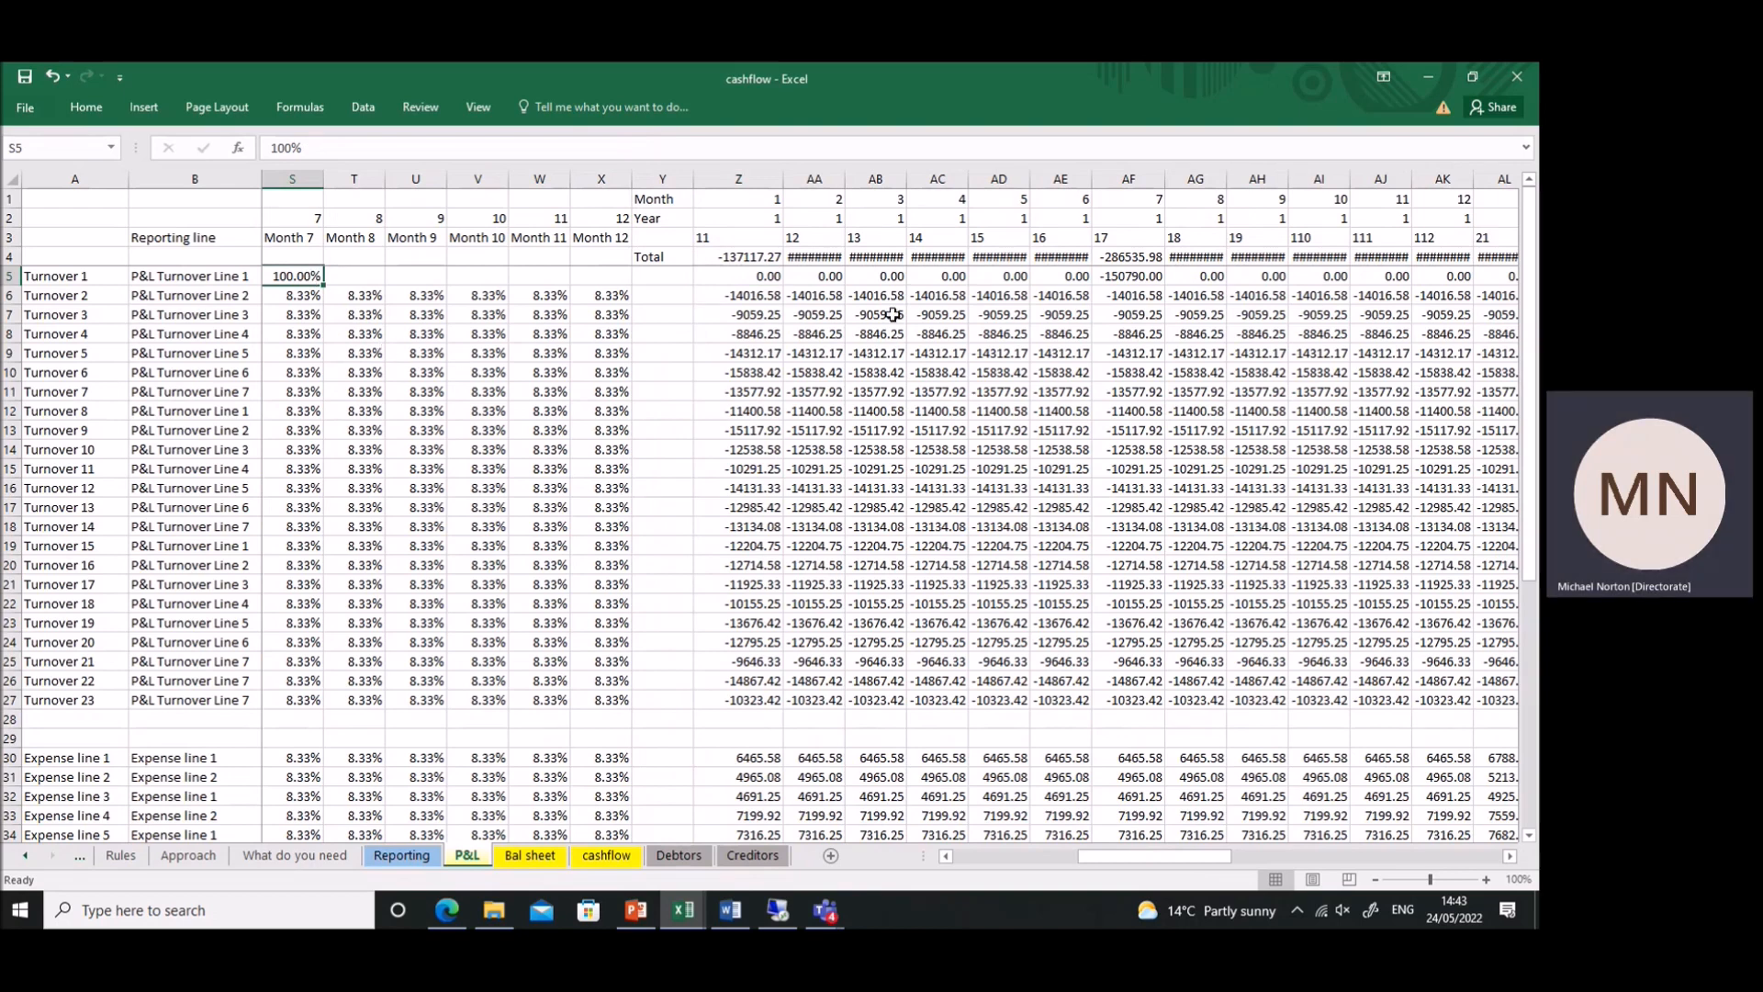
left_click(1128, 270)
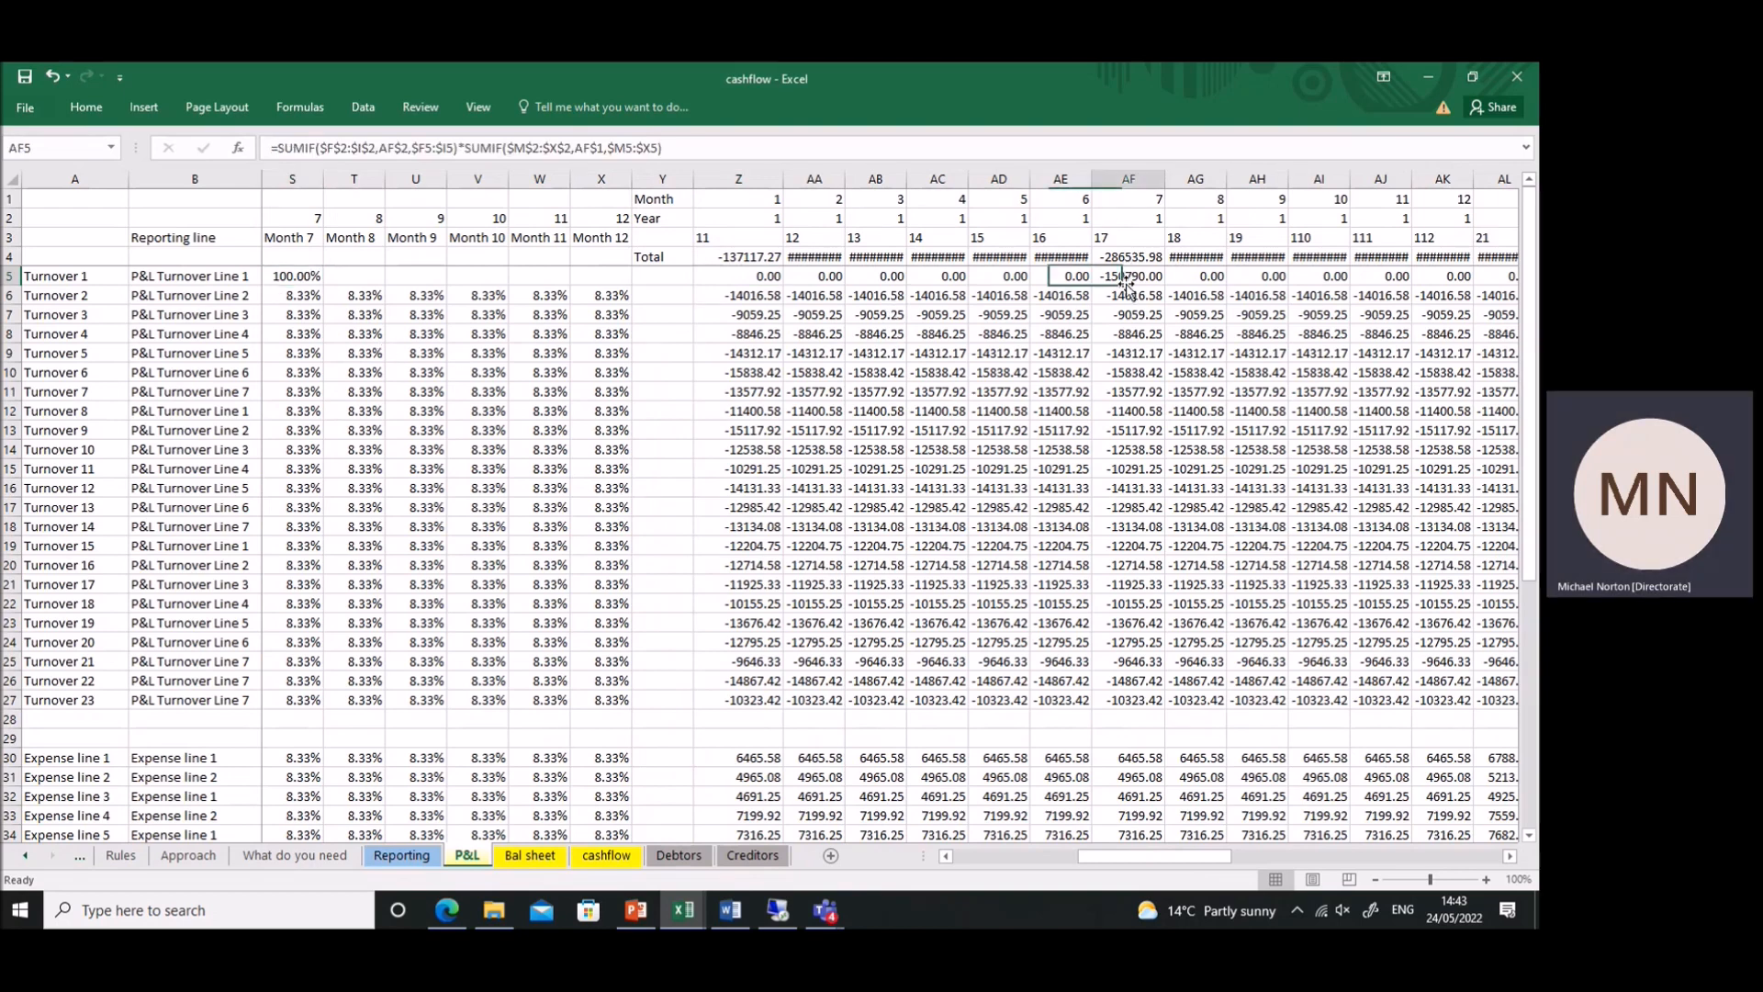
left_click(695, 299)
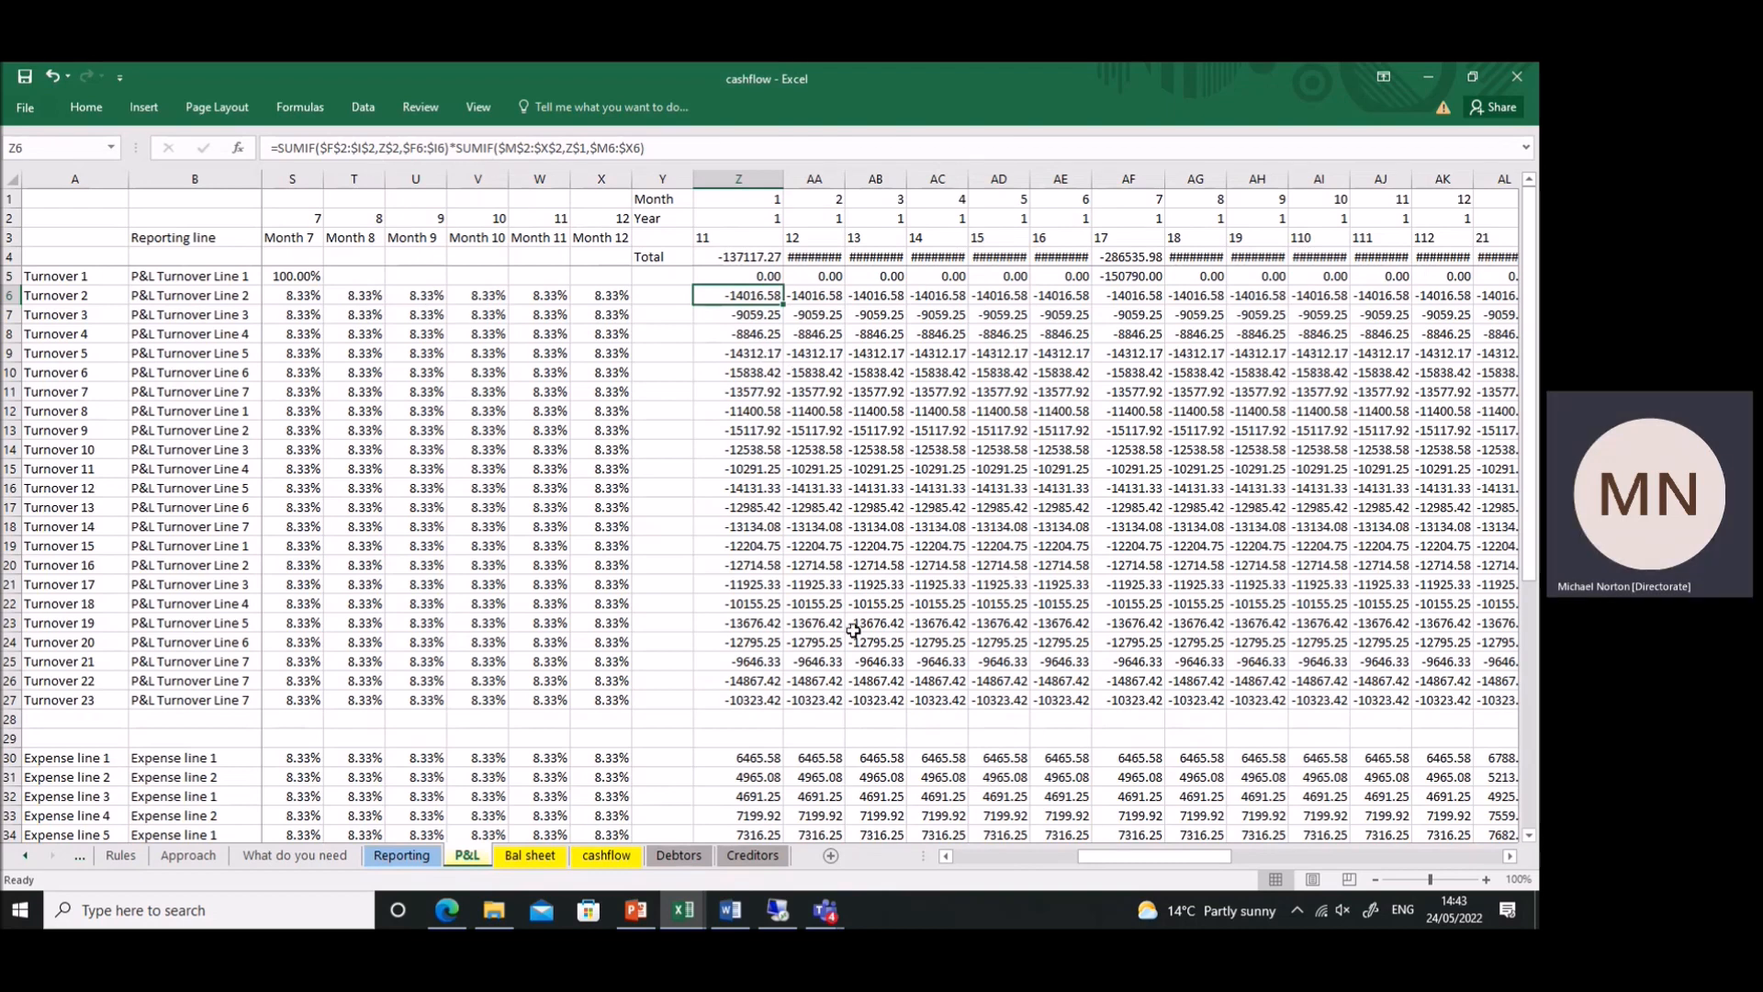
left_click_drag(1112, 857, 1002, 857)
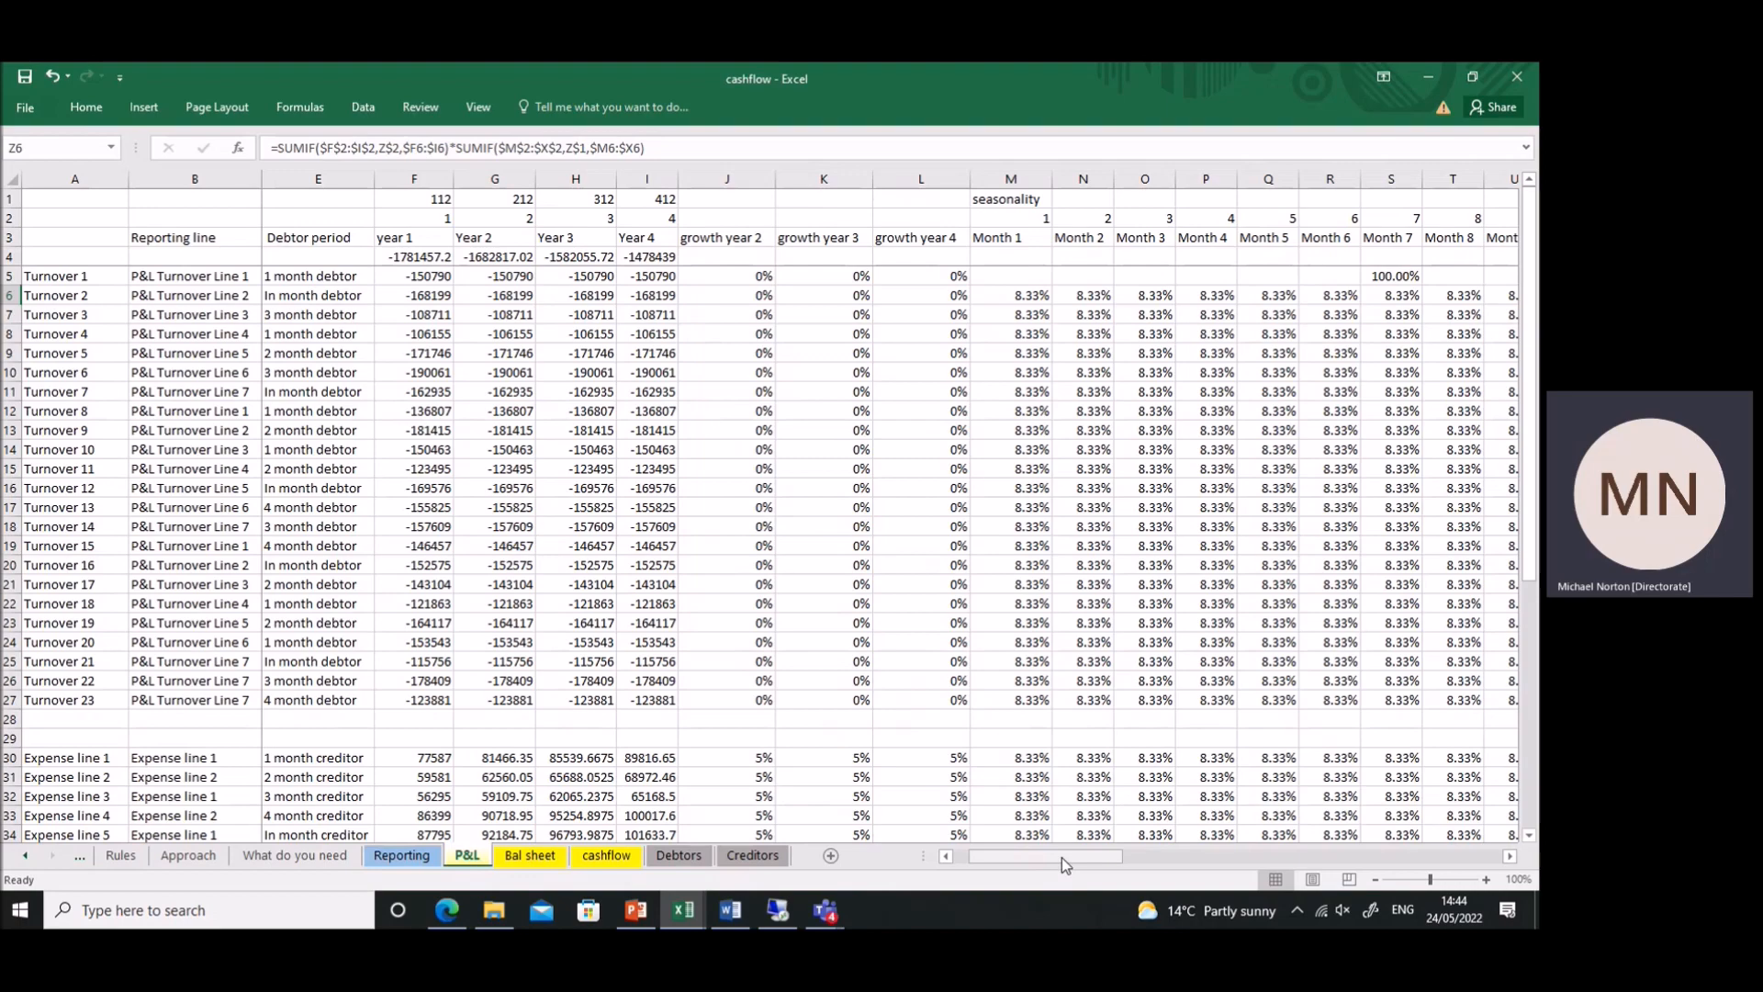
left_click_drag(1062, 858, 1195, 852)
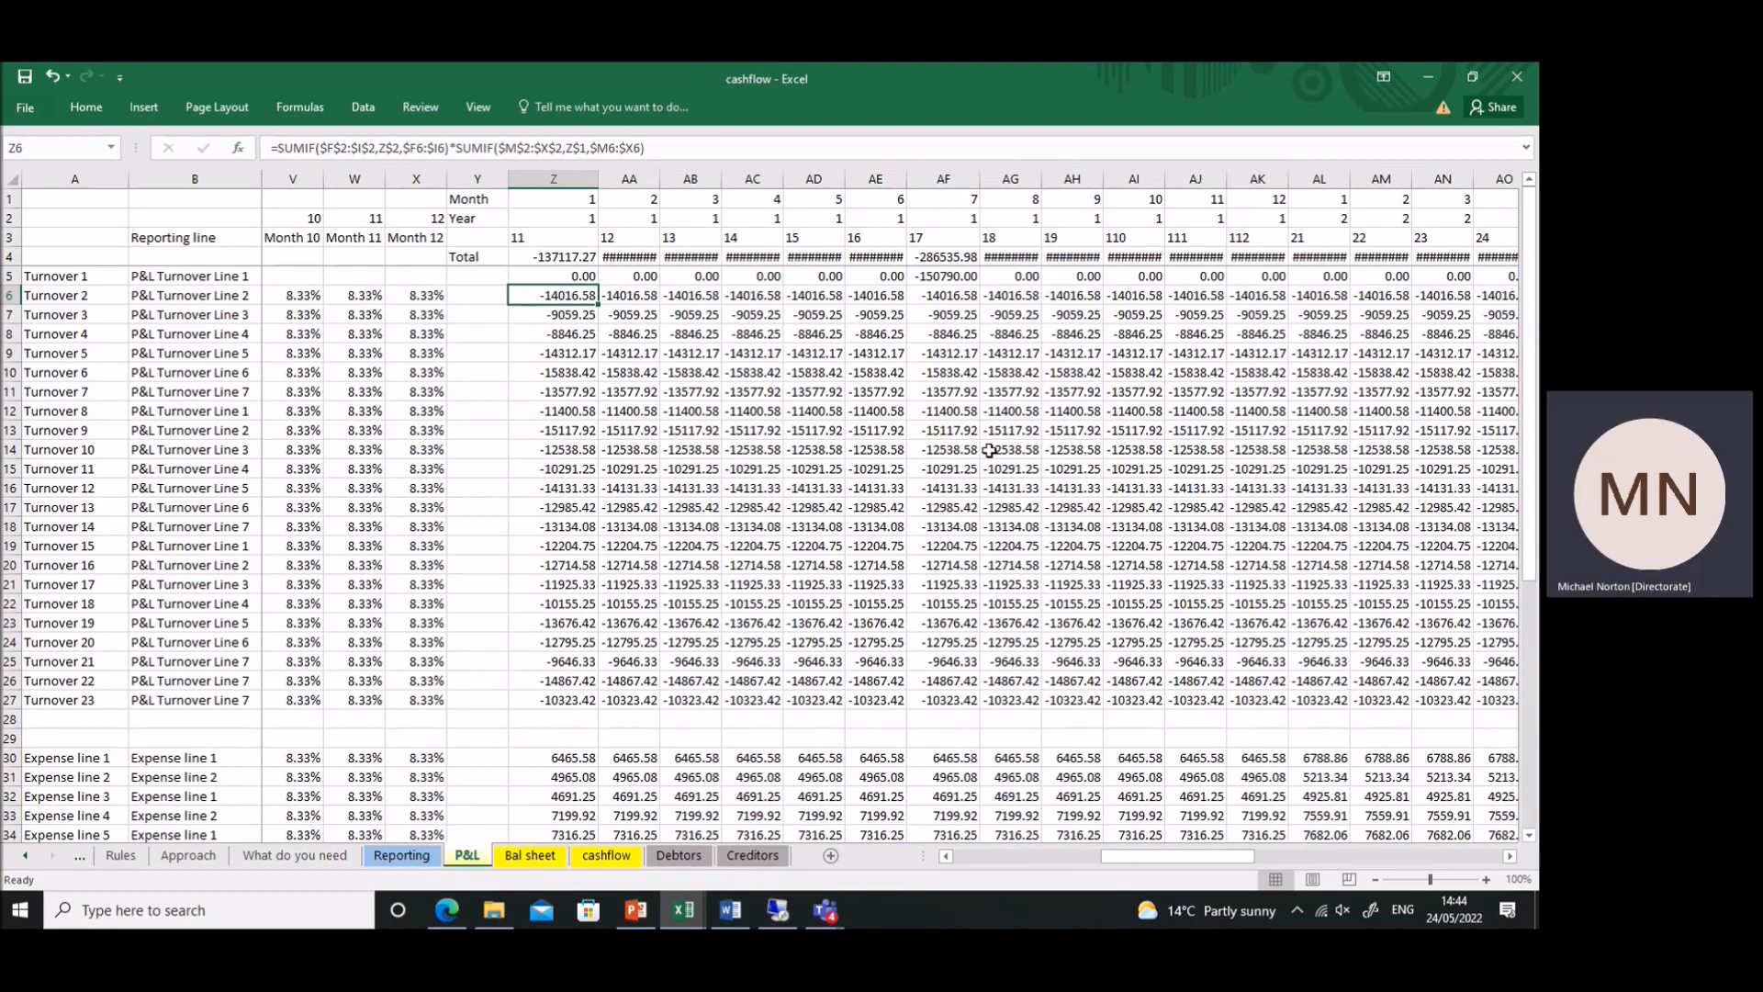
- Inspect sample monthly turnover and Expense line 2 formulas, and the month 1 depreciation link to the Bal sheet
left_click(652, 353)
scroll(737, 424, "down", 4)
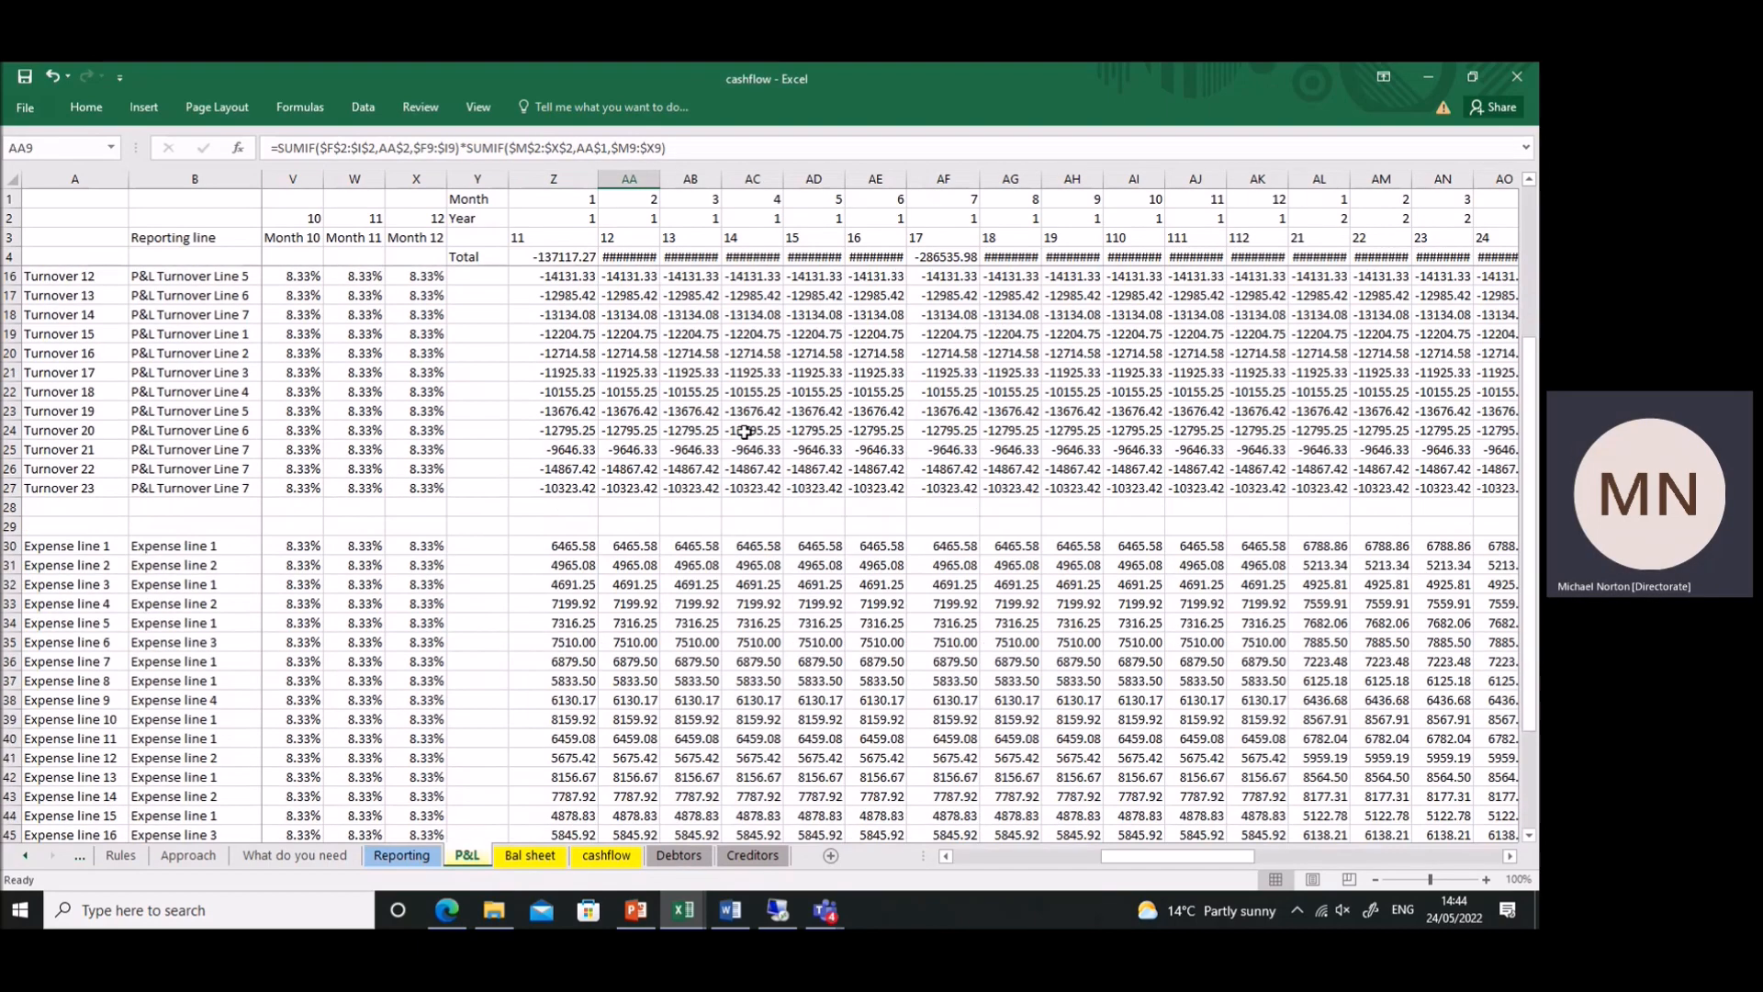
left_click(740, 549)
scroll(742, 554, "down", 3)
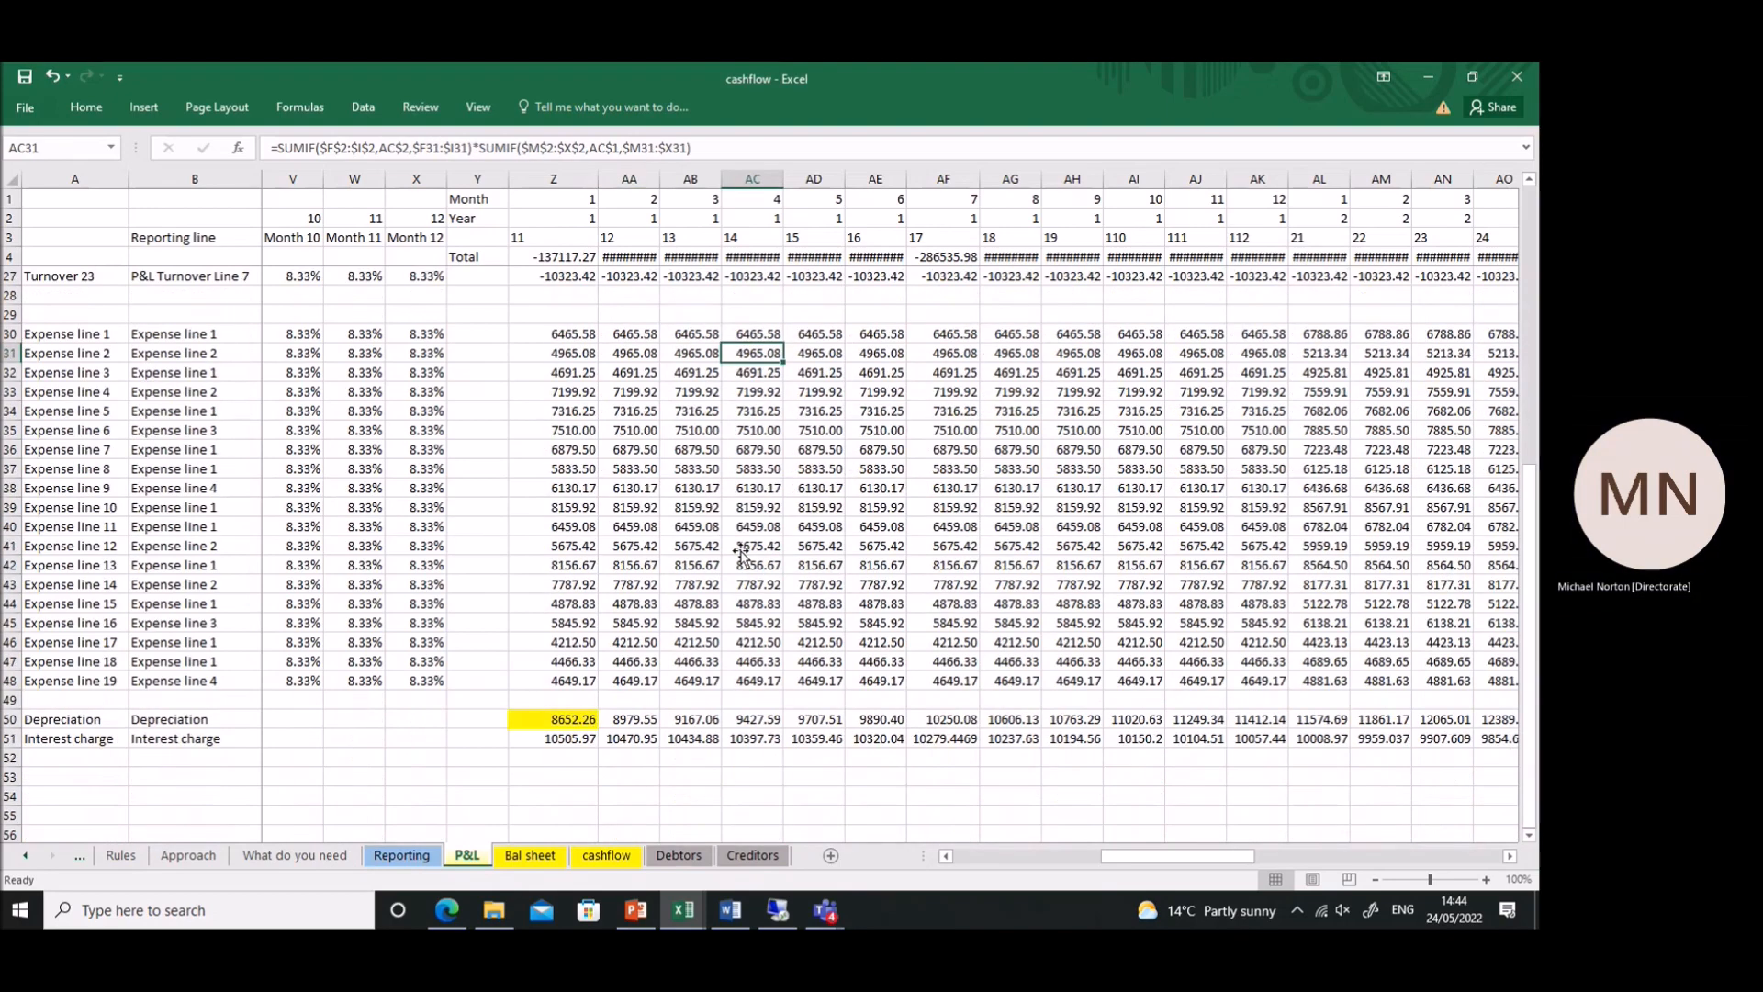
left_click(588, 728)
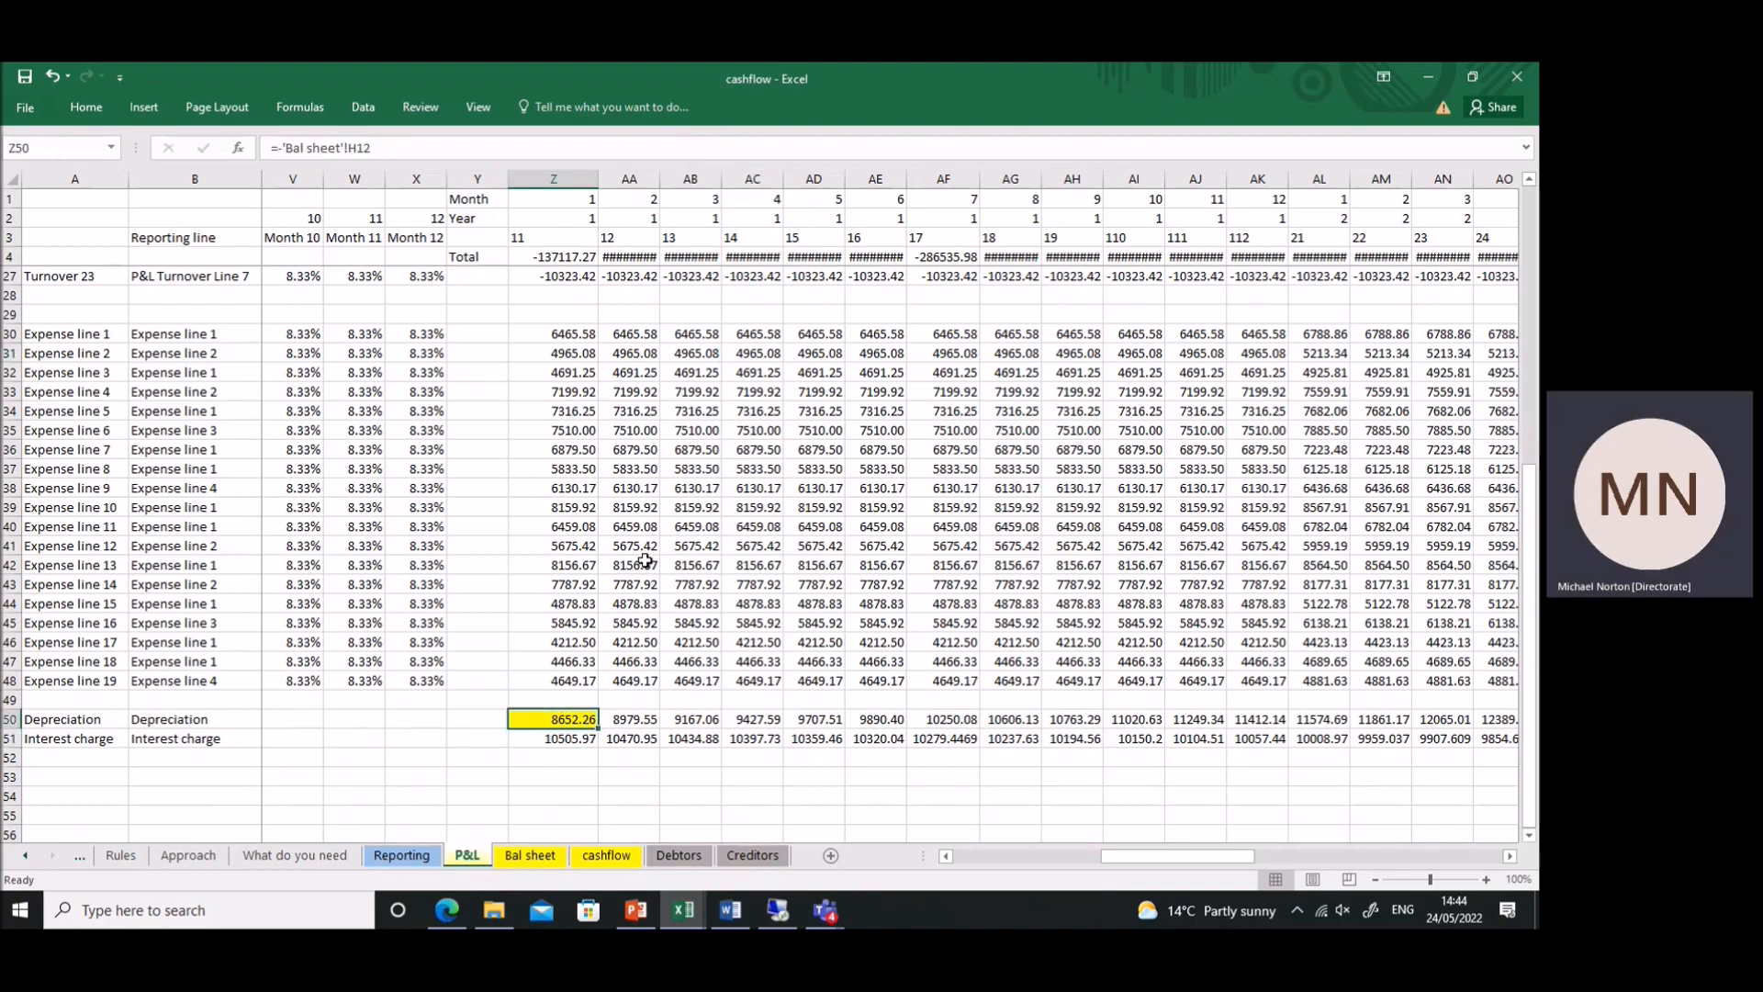
scroll(645, 560, "up", 7)
left_click(633, 449)
left_click(642, 779)
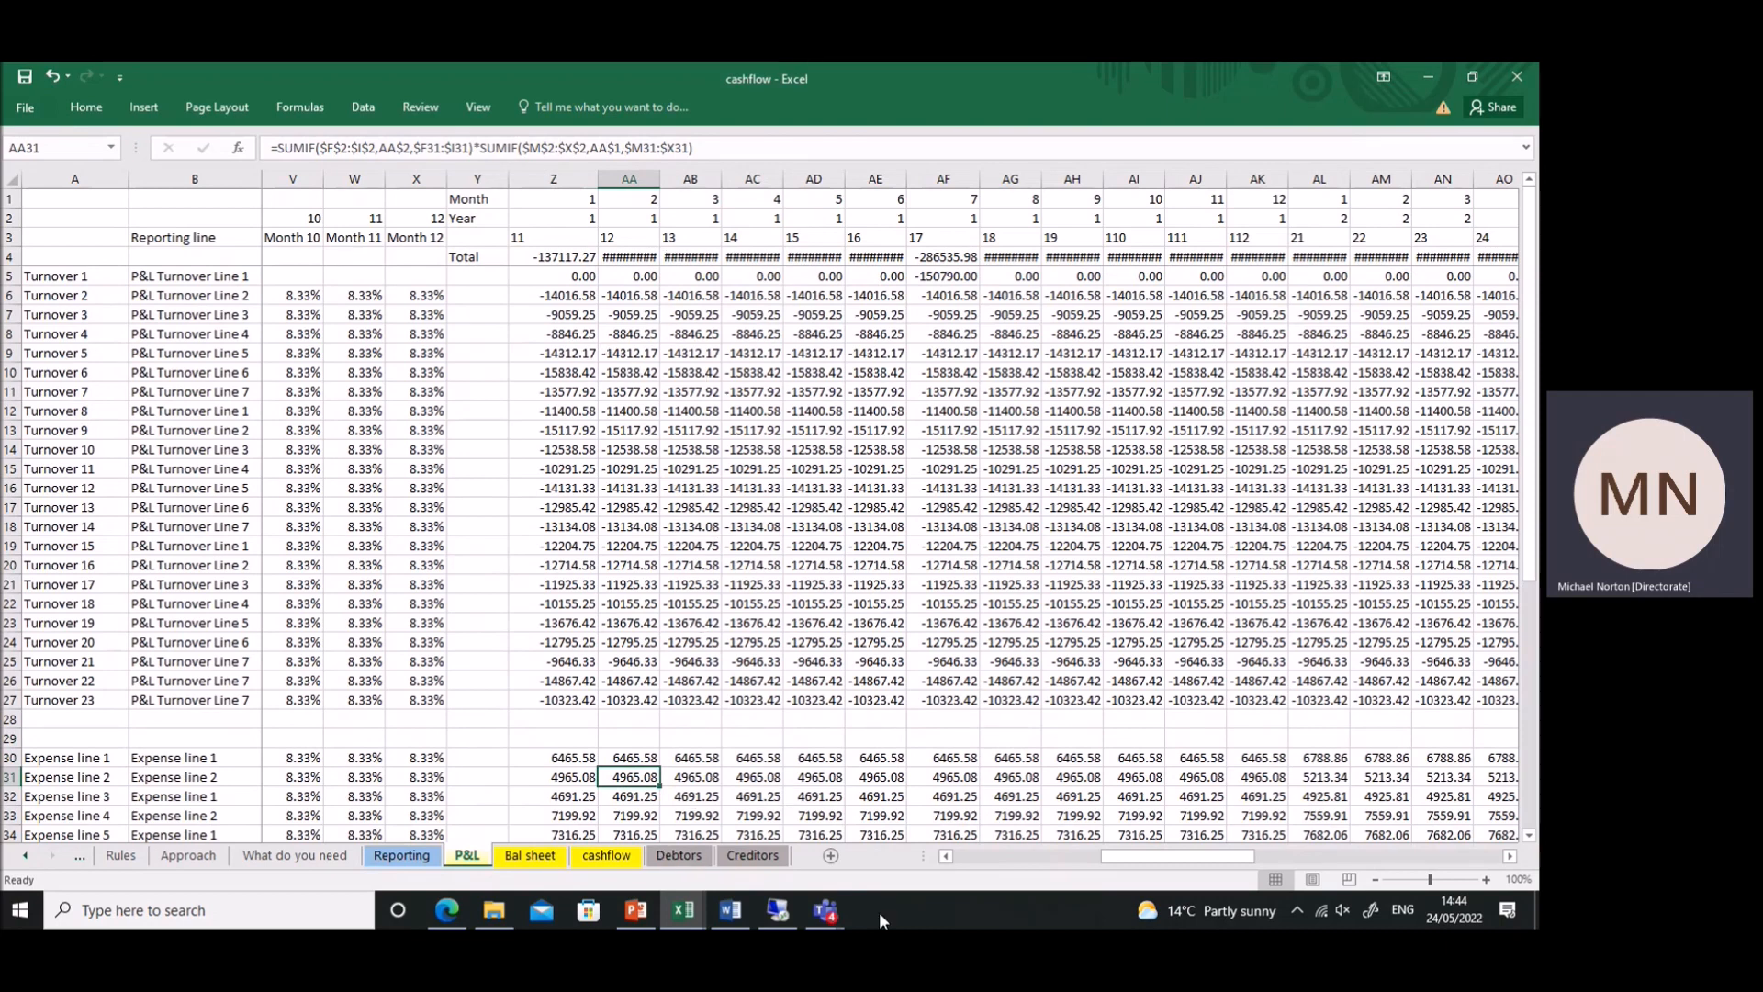
- Highlight the debtor periods for Turnover 1 to 23, and check individual entries down to Turnover 16
left_click_drag(1137, 856, 960, 856)
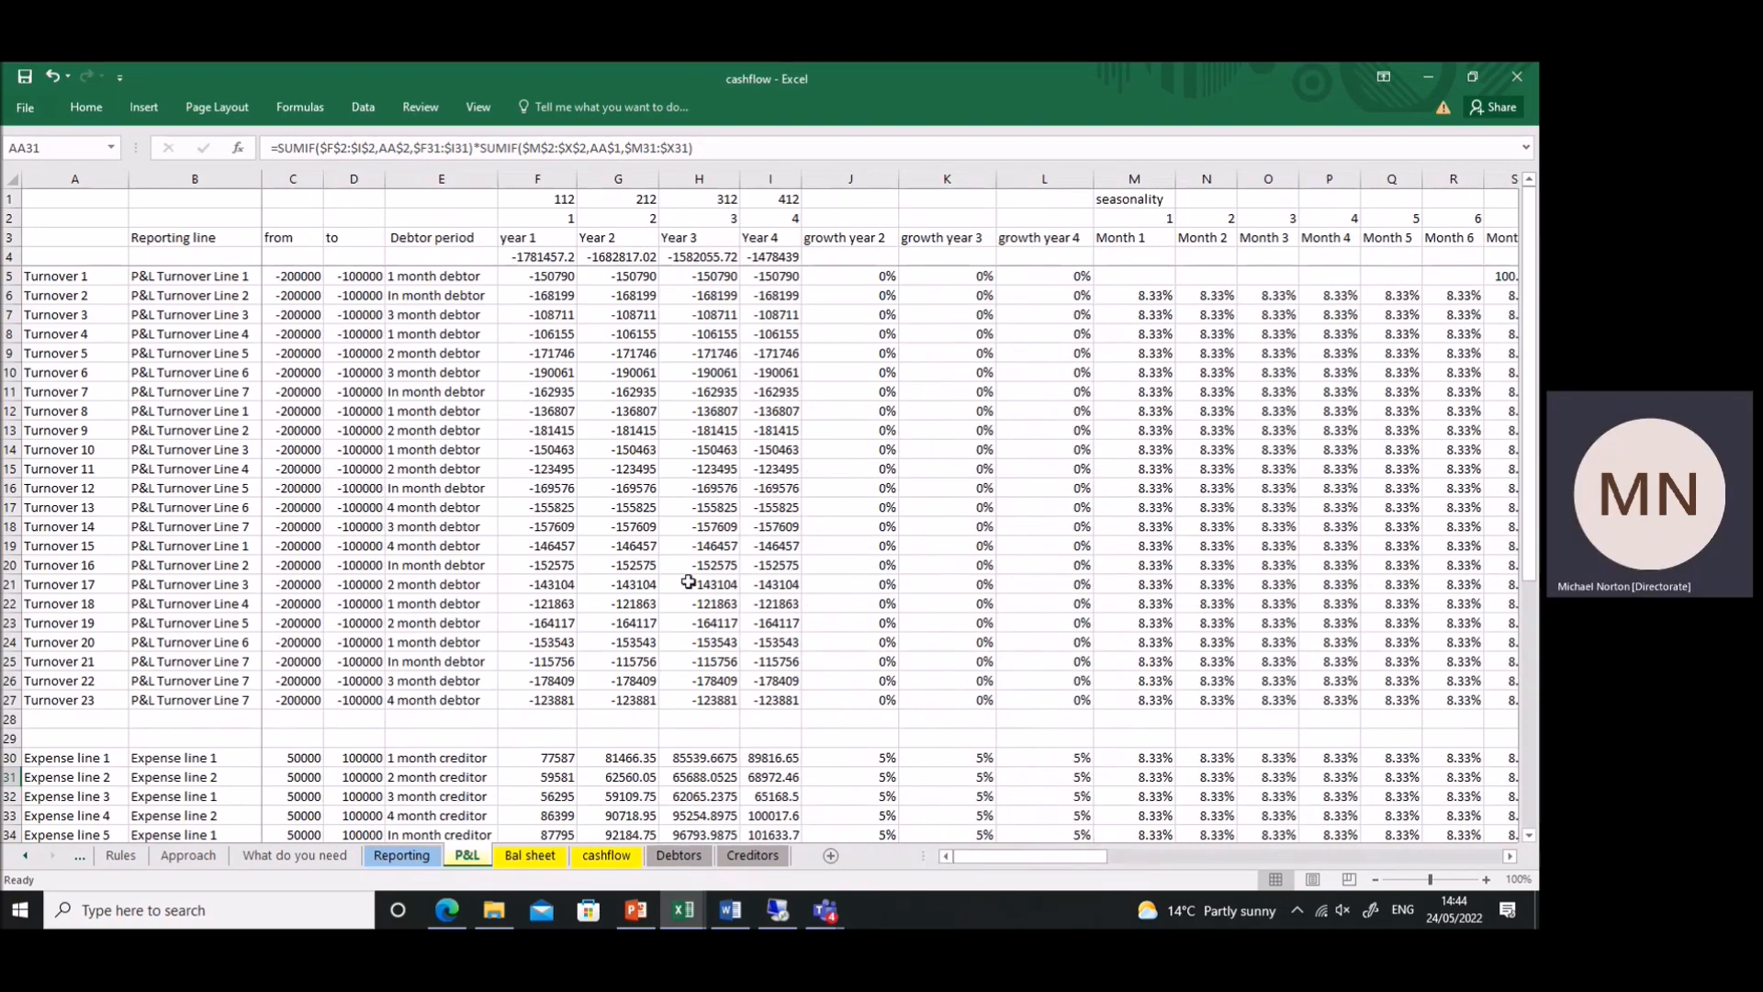
left_click(445, 296)
left_click_drag(456, 274, 397, 701)
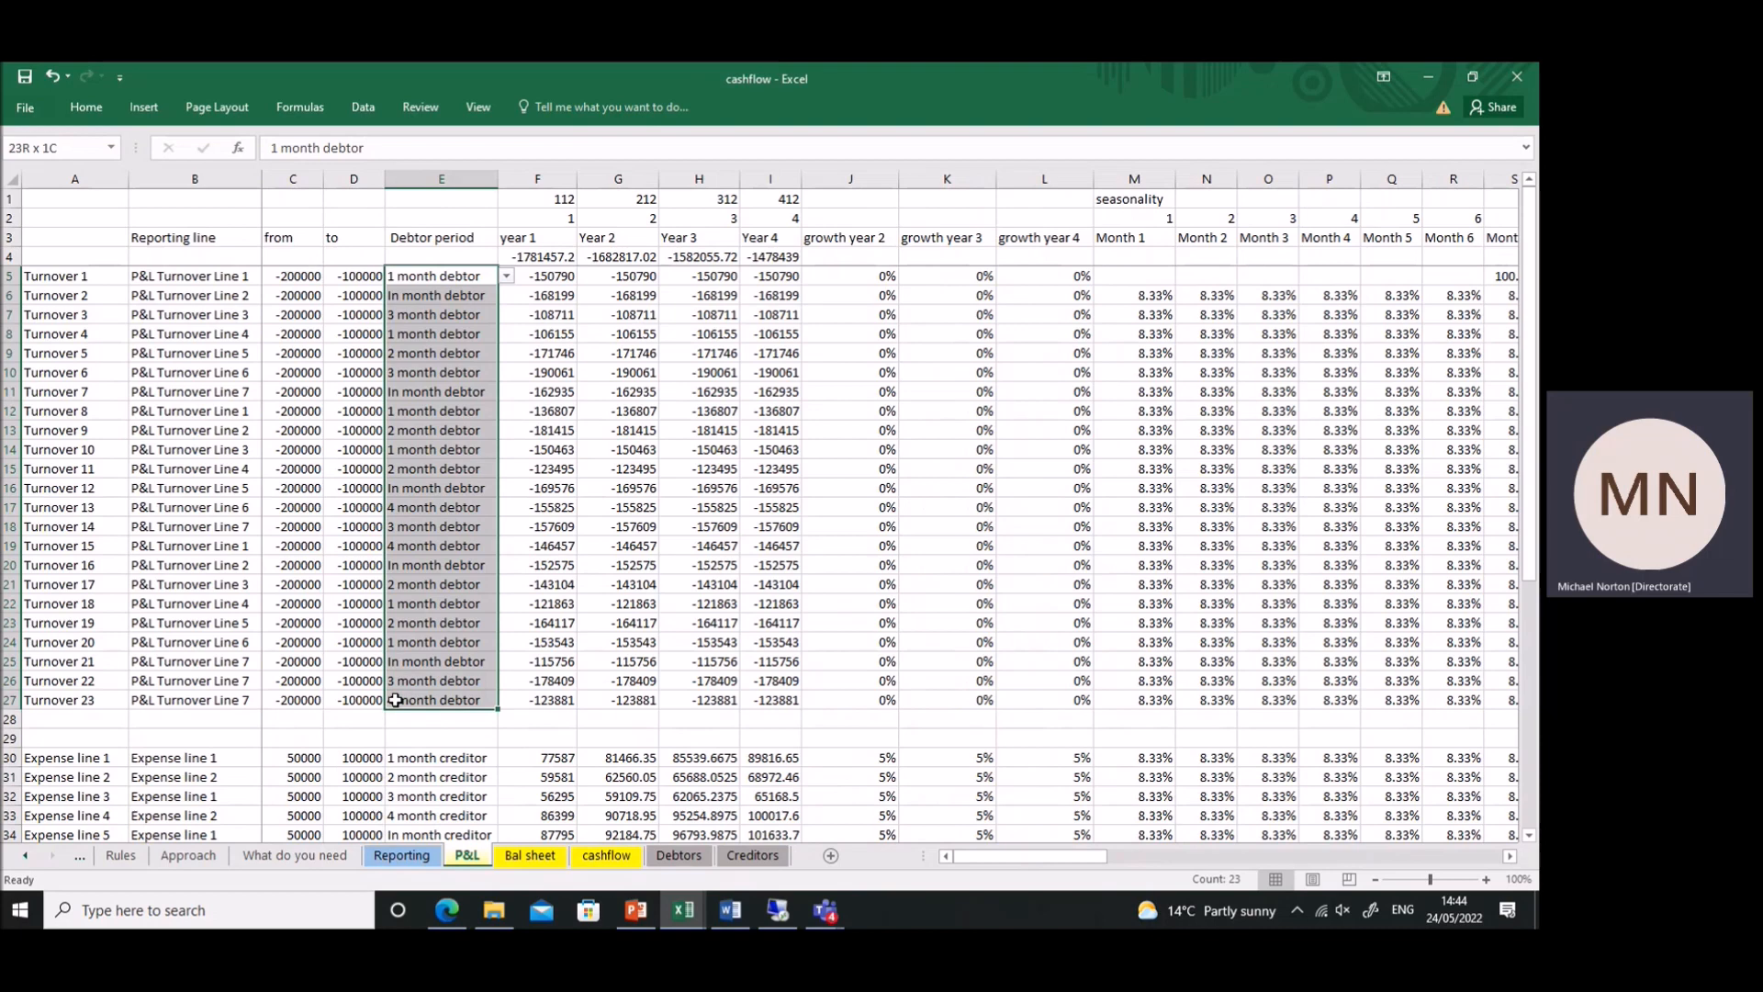
left_click(445, 283)
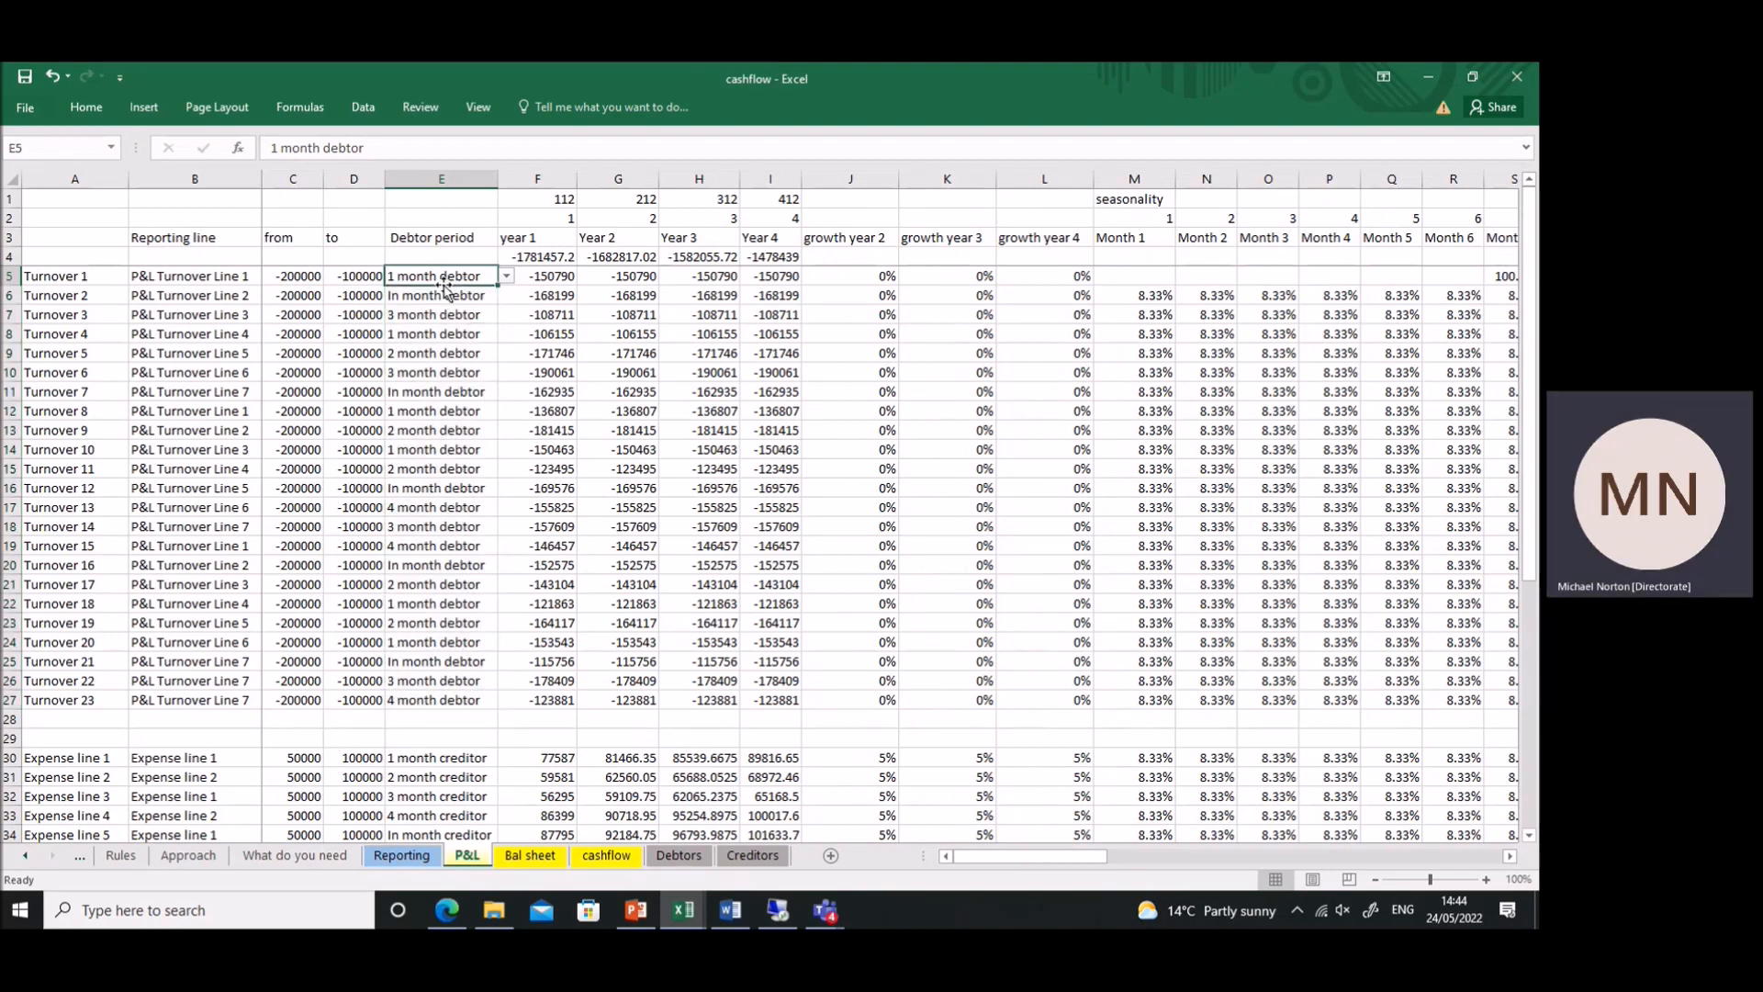
left_click(435, 301)
left_click(438, 278)
left_click(427, 332)
left_click(430, 405)
left_click(430, 507)
left_click(428, 564)
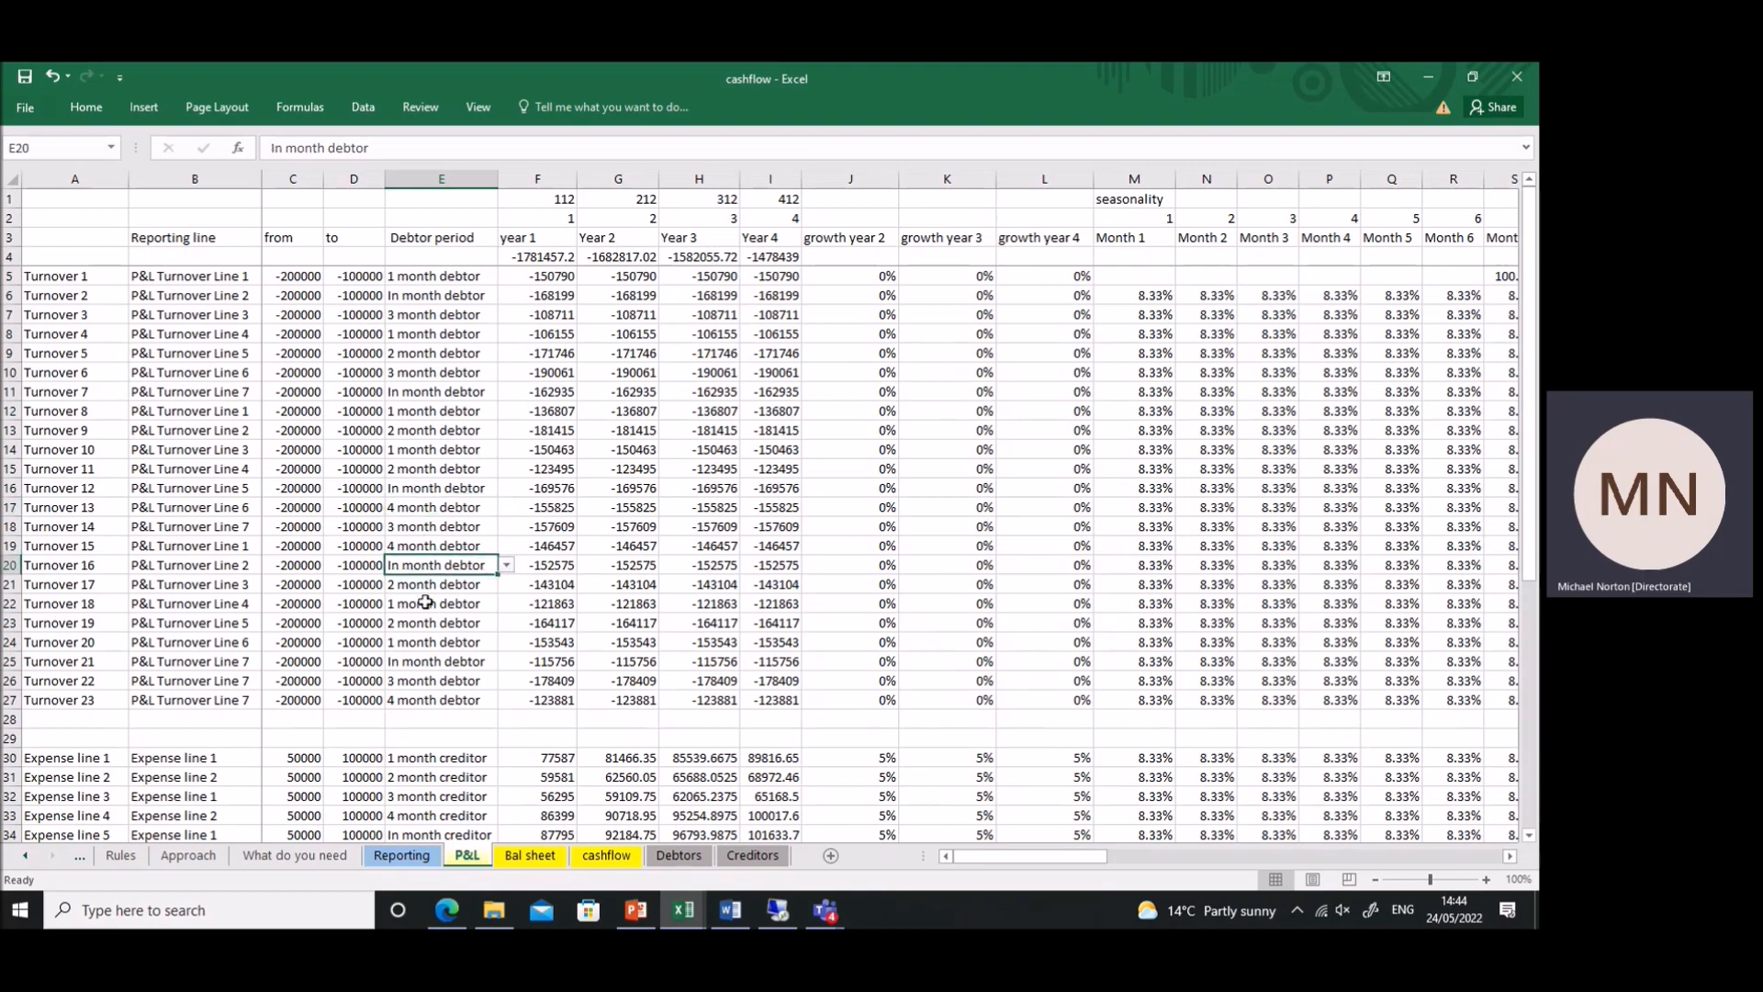
- Check the debtor period of Turnover 22 and the creditor period of Expense line 3
scroll(456, 469, "down", 4)
left_click(456, 469)
left_click(463, 586)
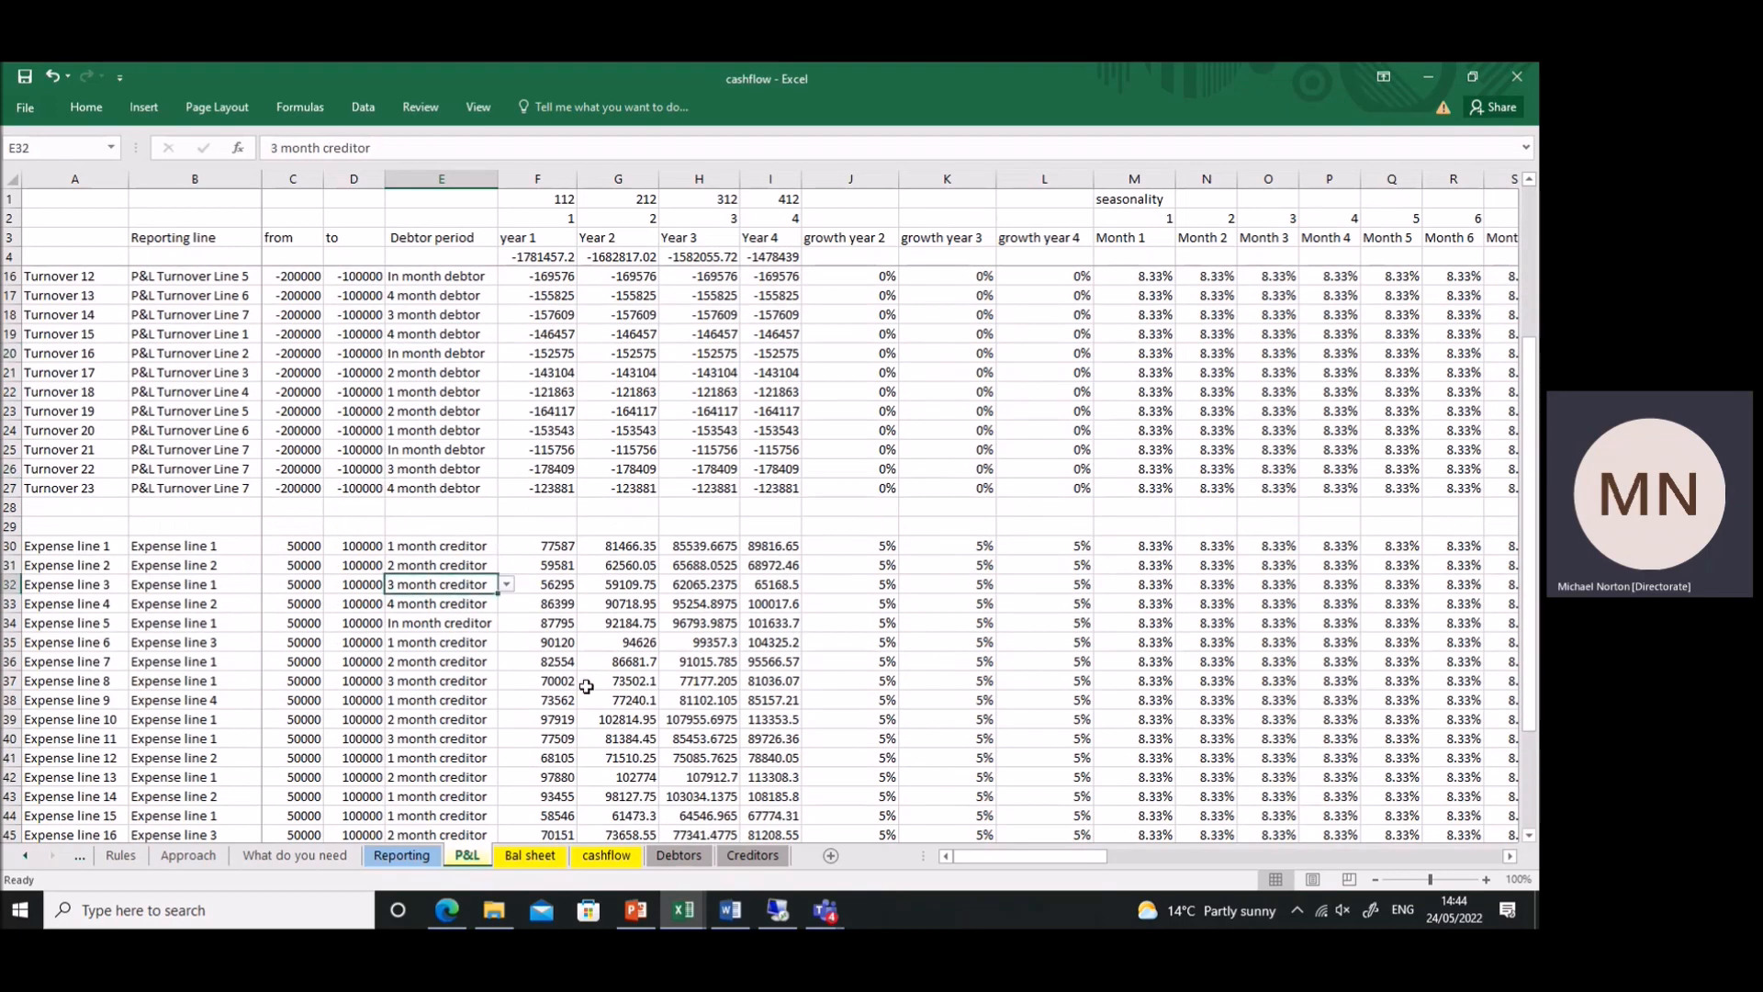
- On the Debtors sheet, inspect the month 1 SUMIF formulas for the in-month and 2 to 4 month debtor rows
left_click(678, 855)
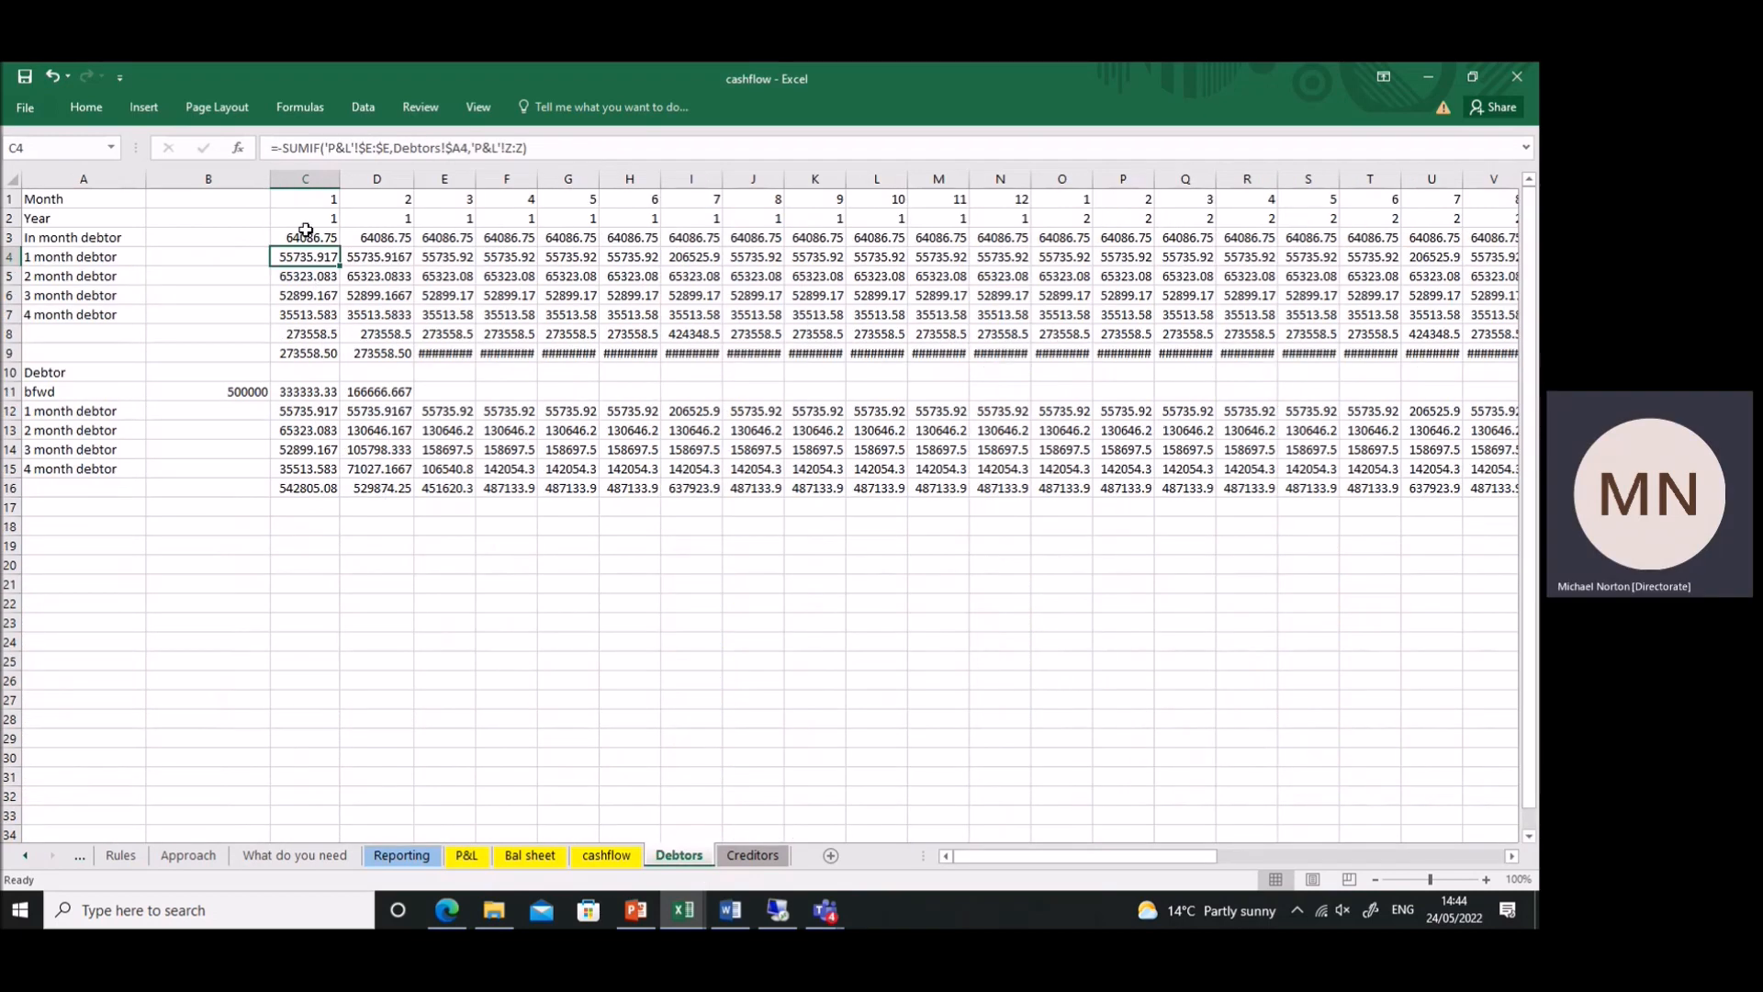
left_click(315, 275)
left_click(311, 294)
left_click(309, 312)
left_click(313, 240)
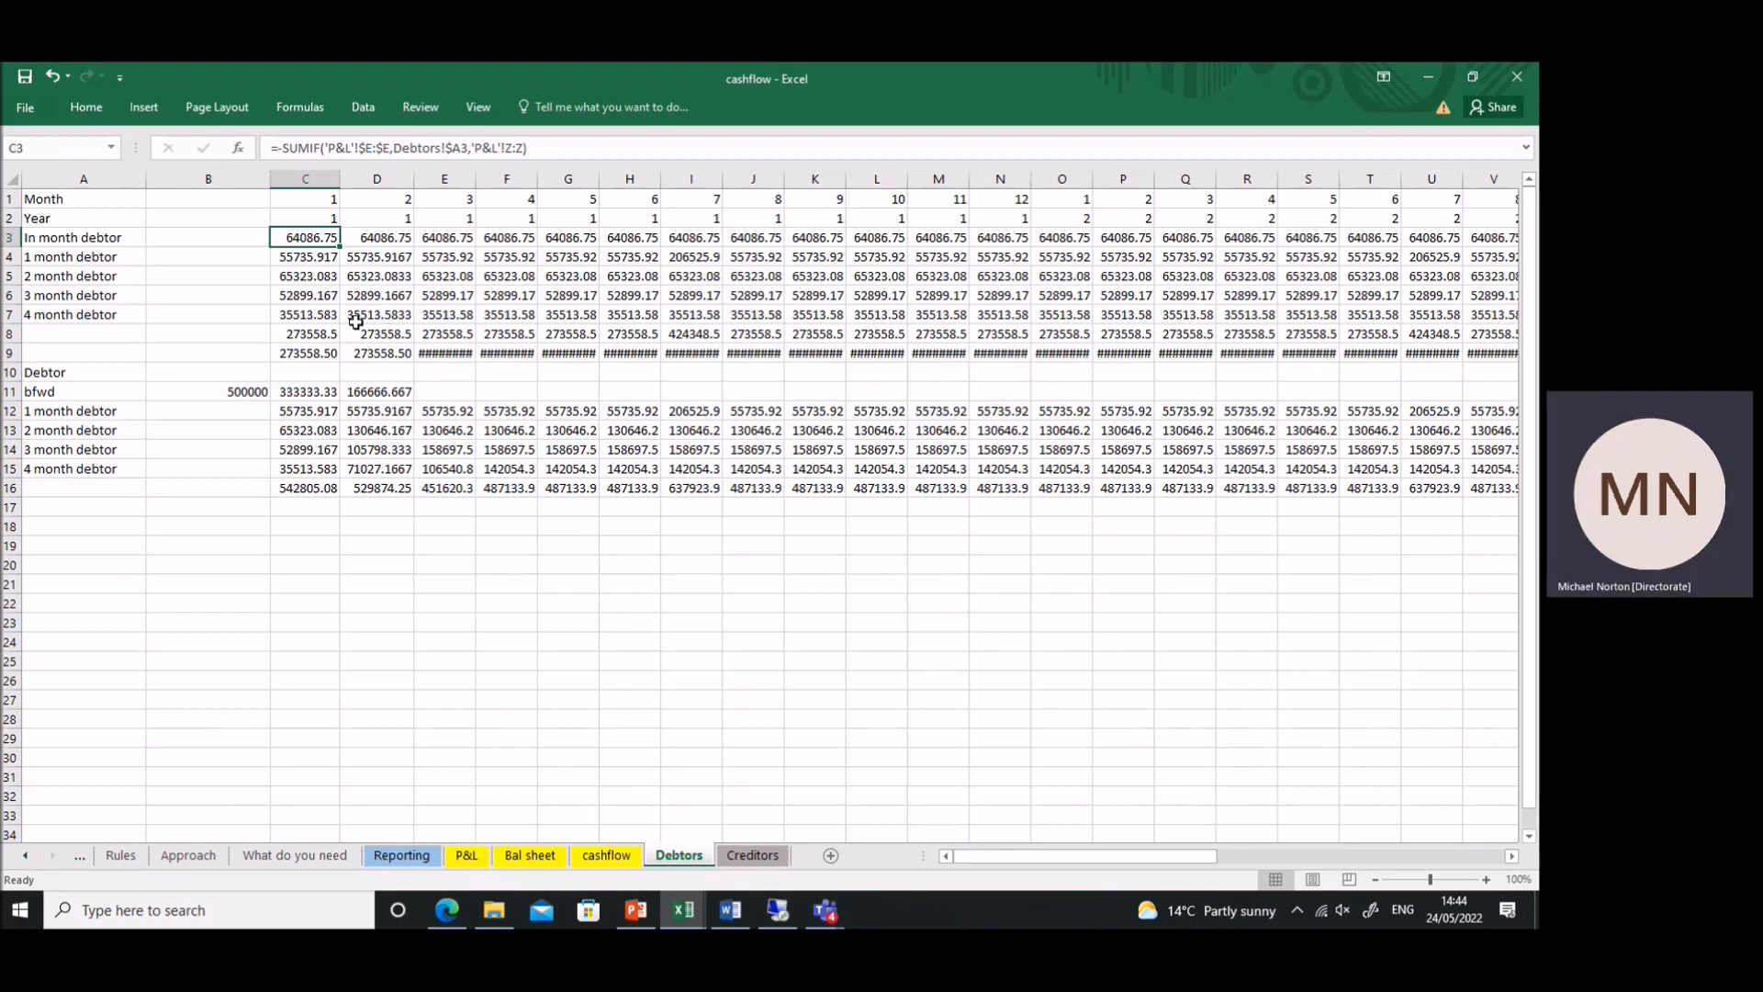
- Check the 1 month and 2 month debtor balance formulas for months 1 and 2 against their monthly source figures
left_click(316, 413)
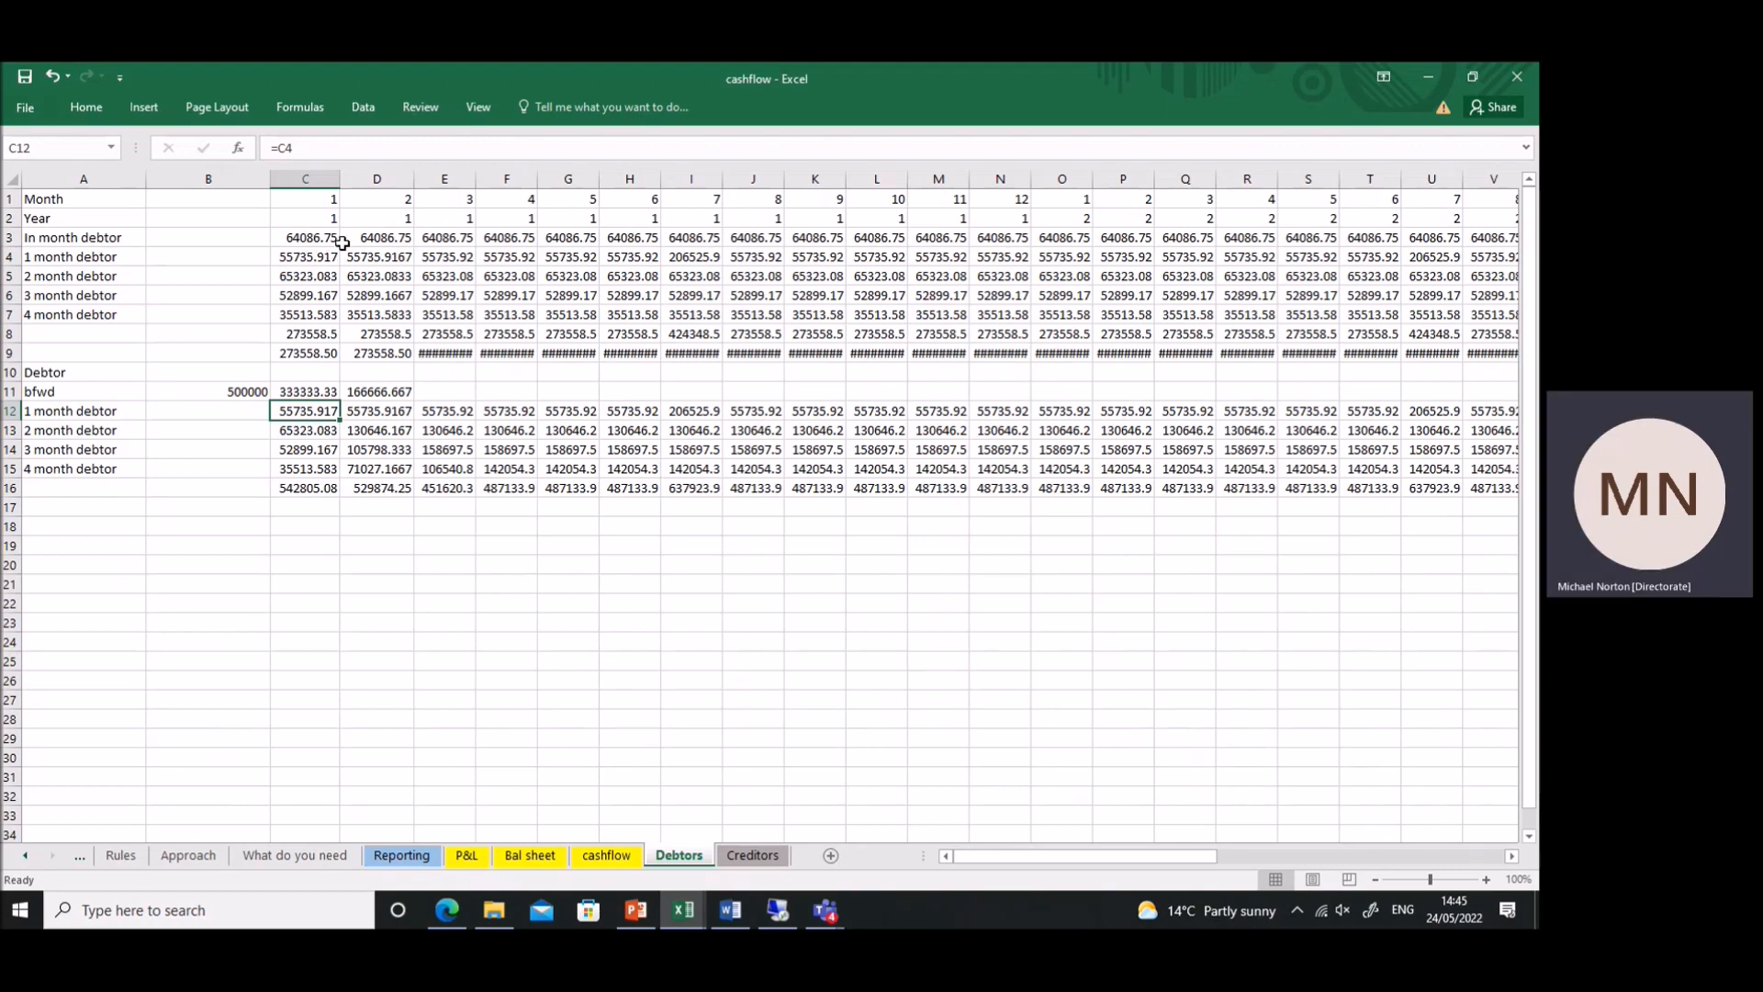
left_click(383, 415)
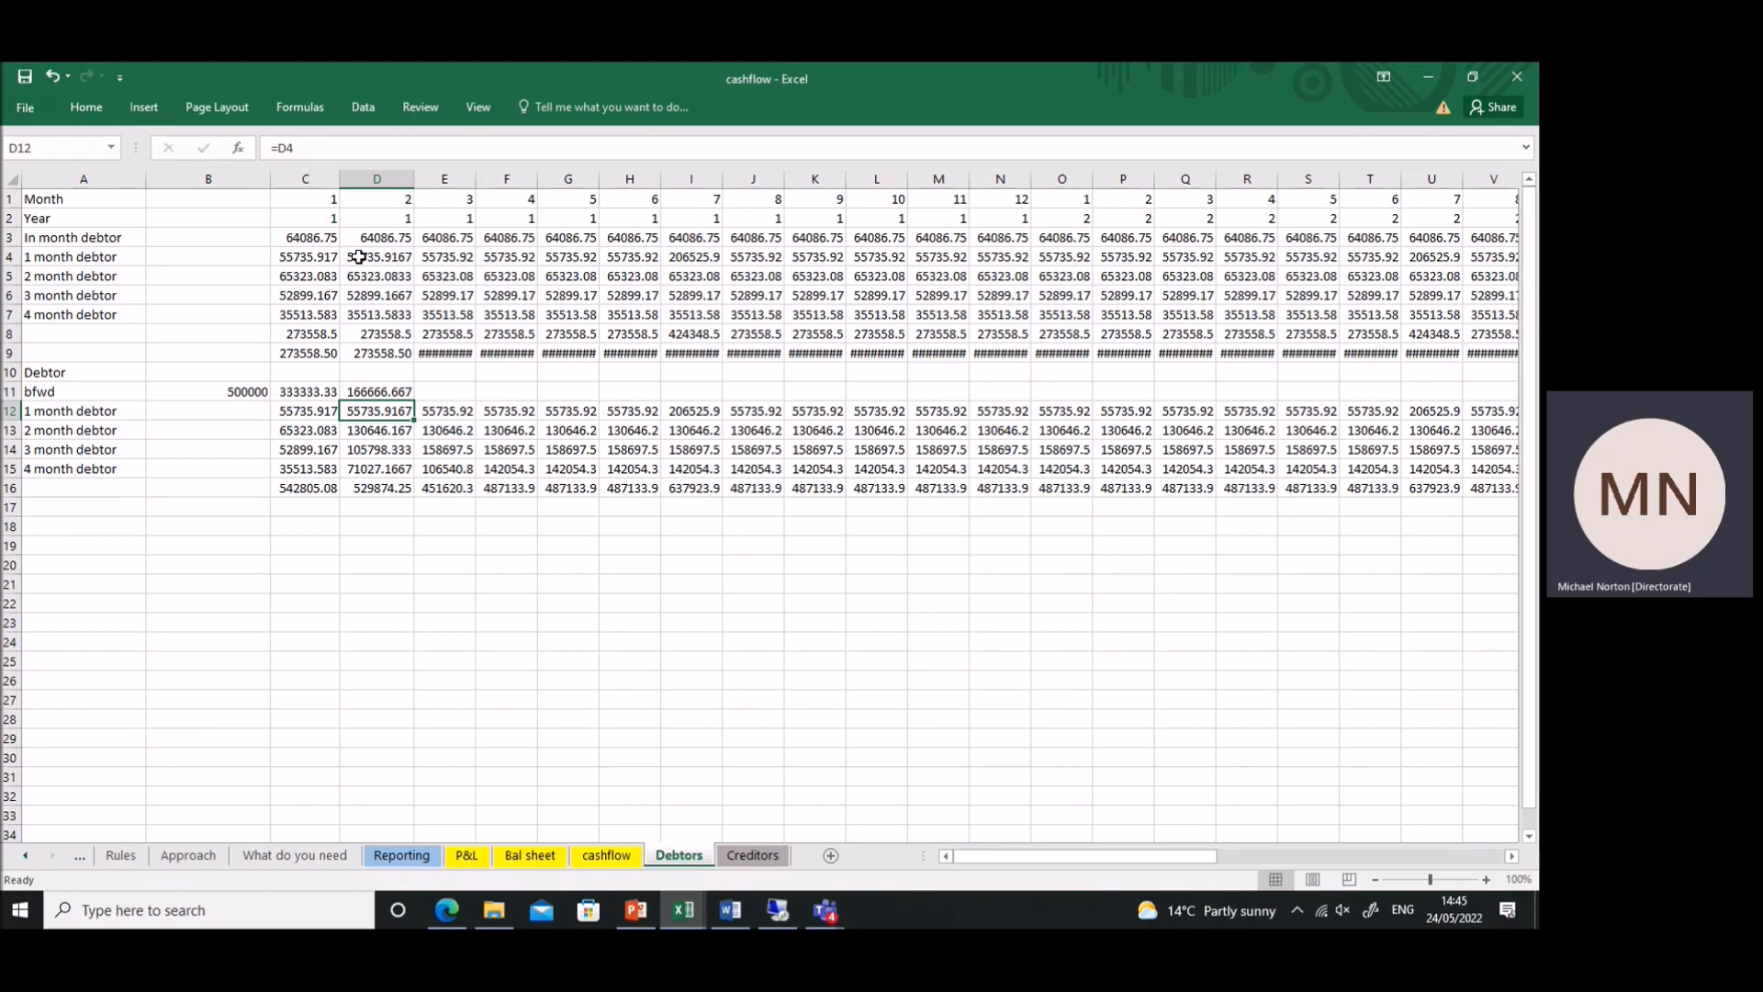
left_click(324, 435)
left_click(358, 437)
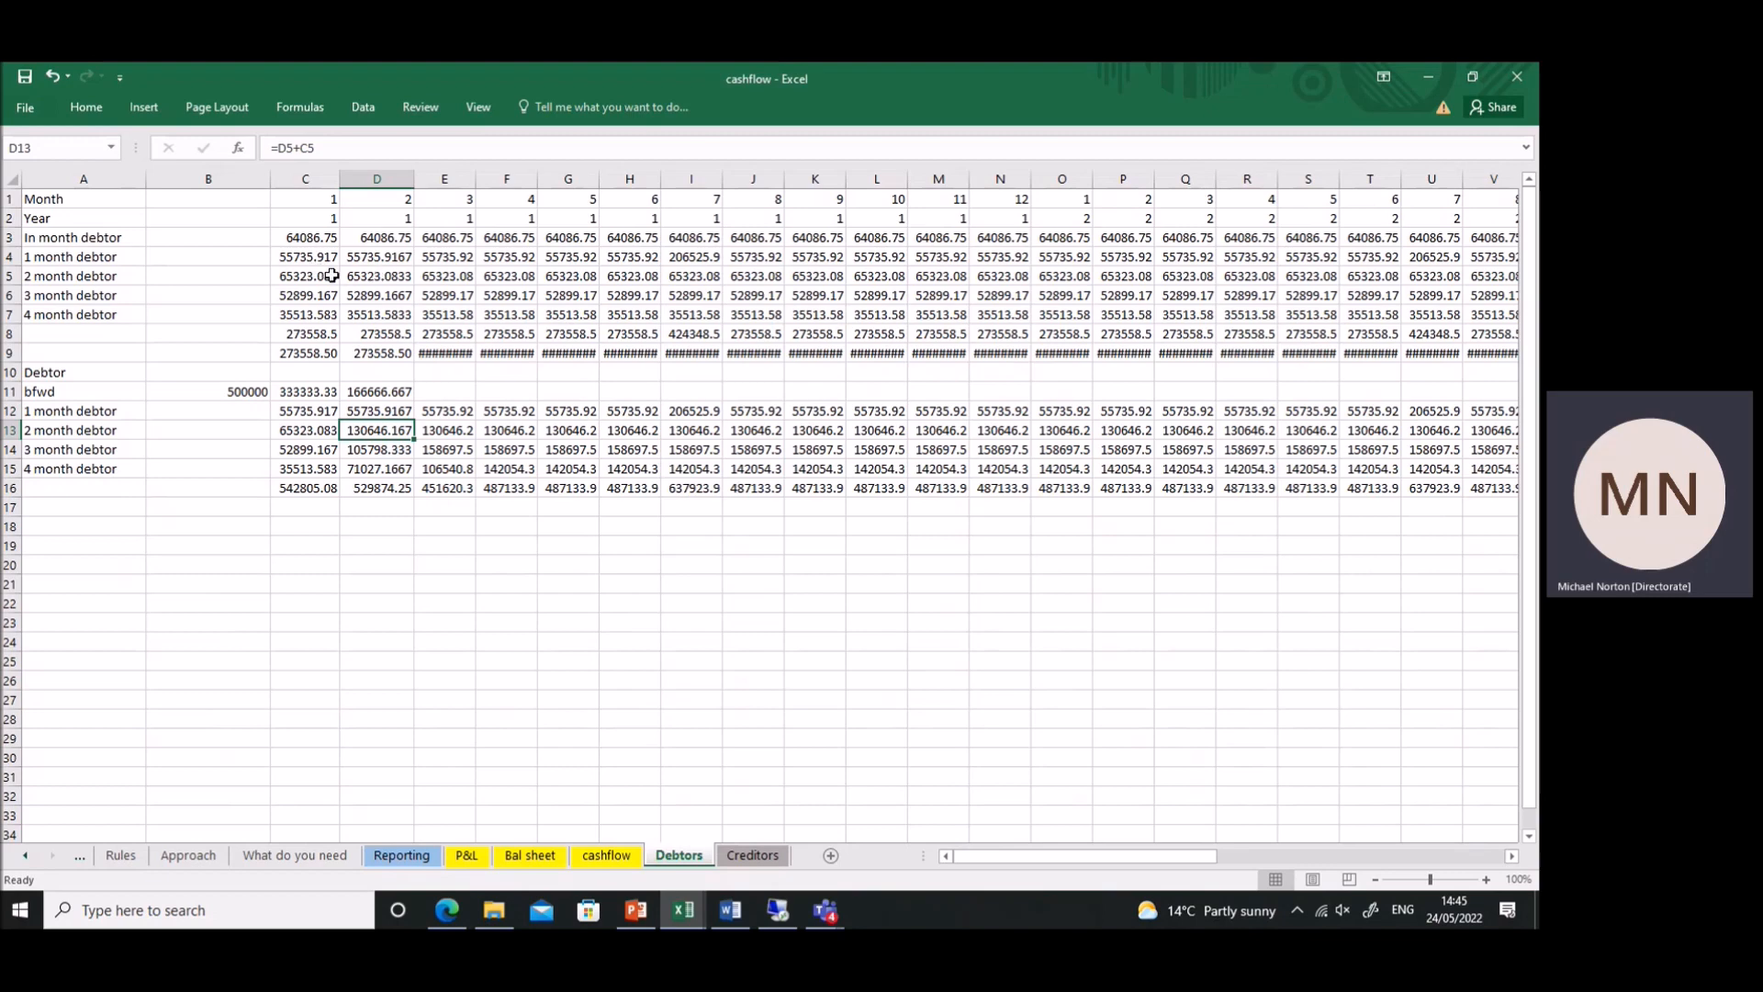
left_click_drag(332, 276, 372, 277)
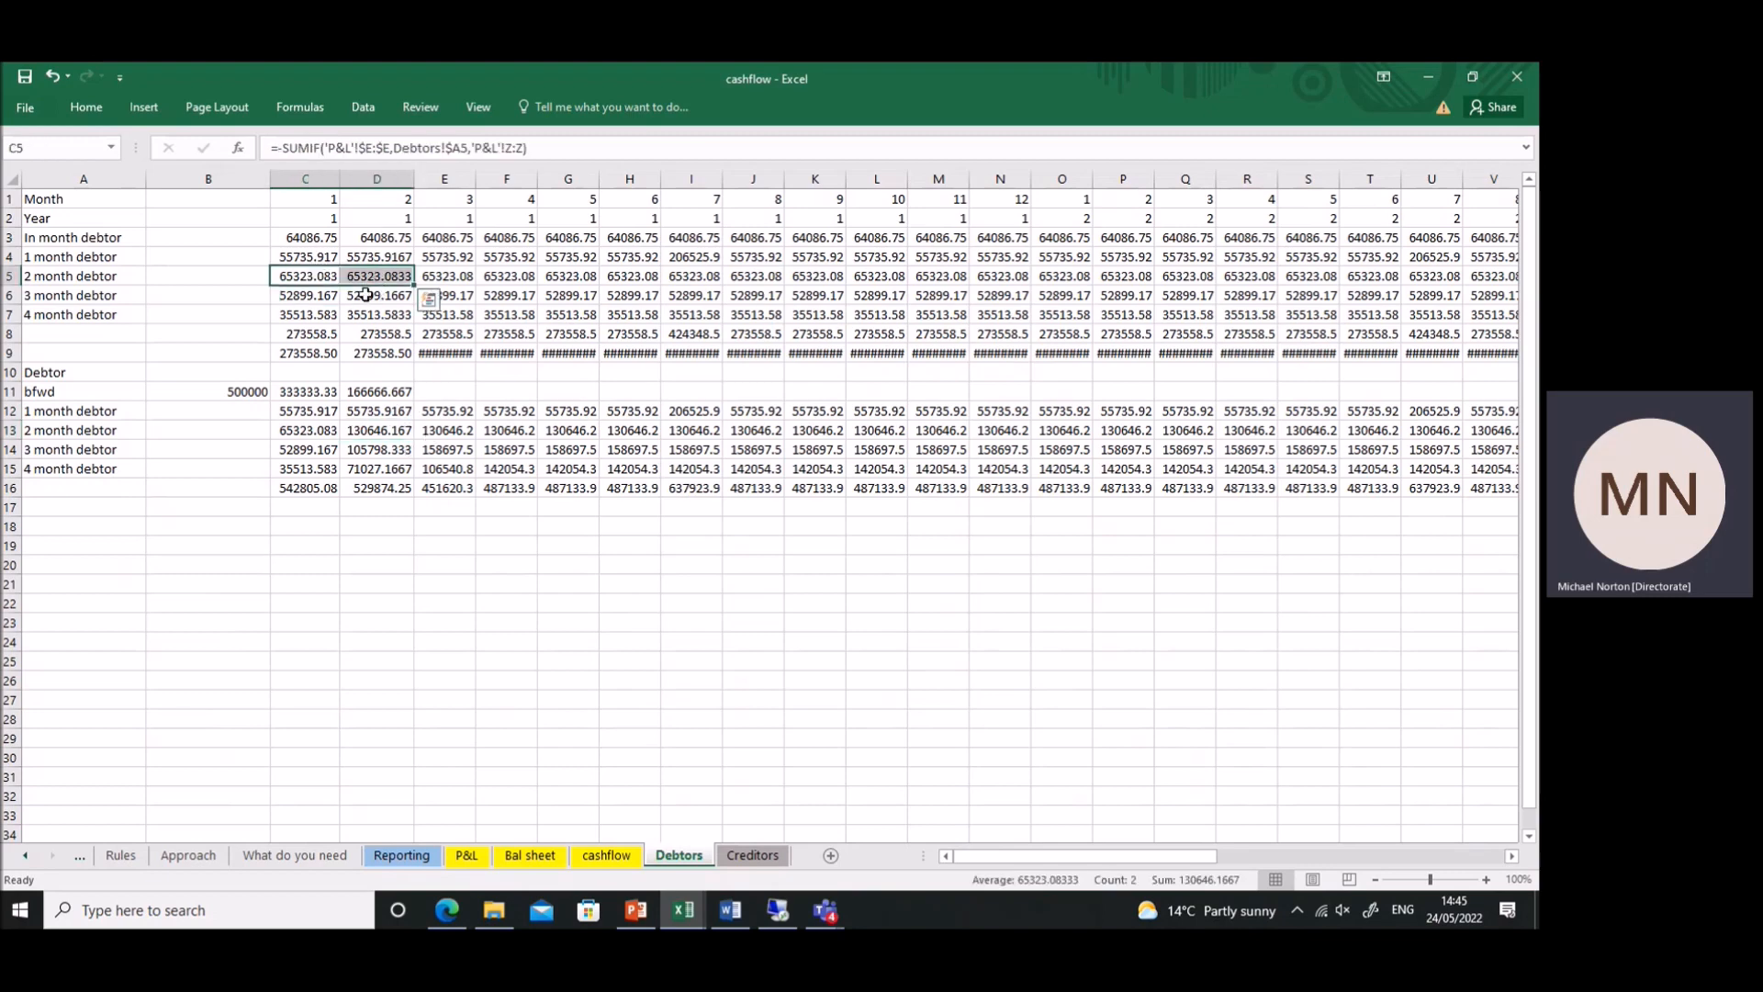
left_click_drag(370, 276, 428, 268)
- Trace the month 3 balance for 3 month debtors and open the month 4 balance formula for 4 month debtors
left_click(438, 450)
left_click(303, 292)
left_click(409, 294)
left_click(439, 294)
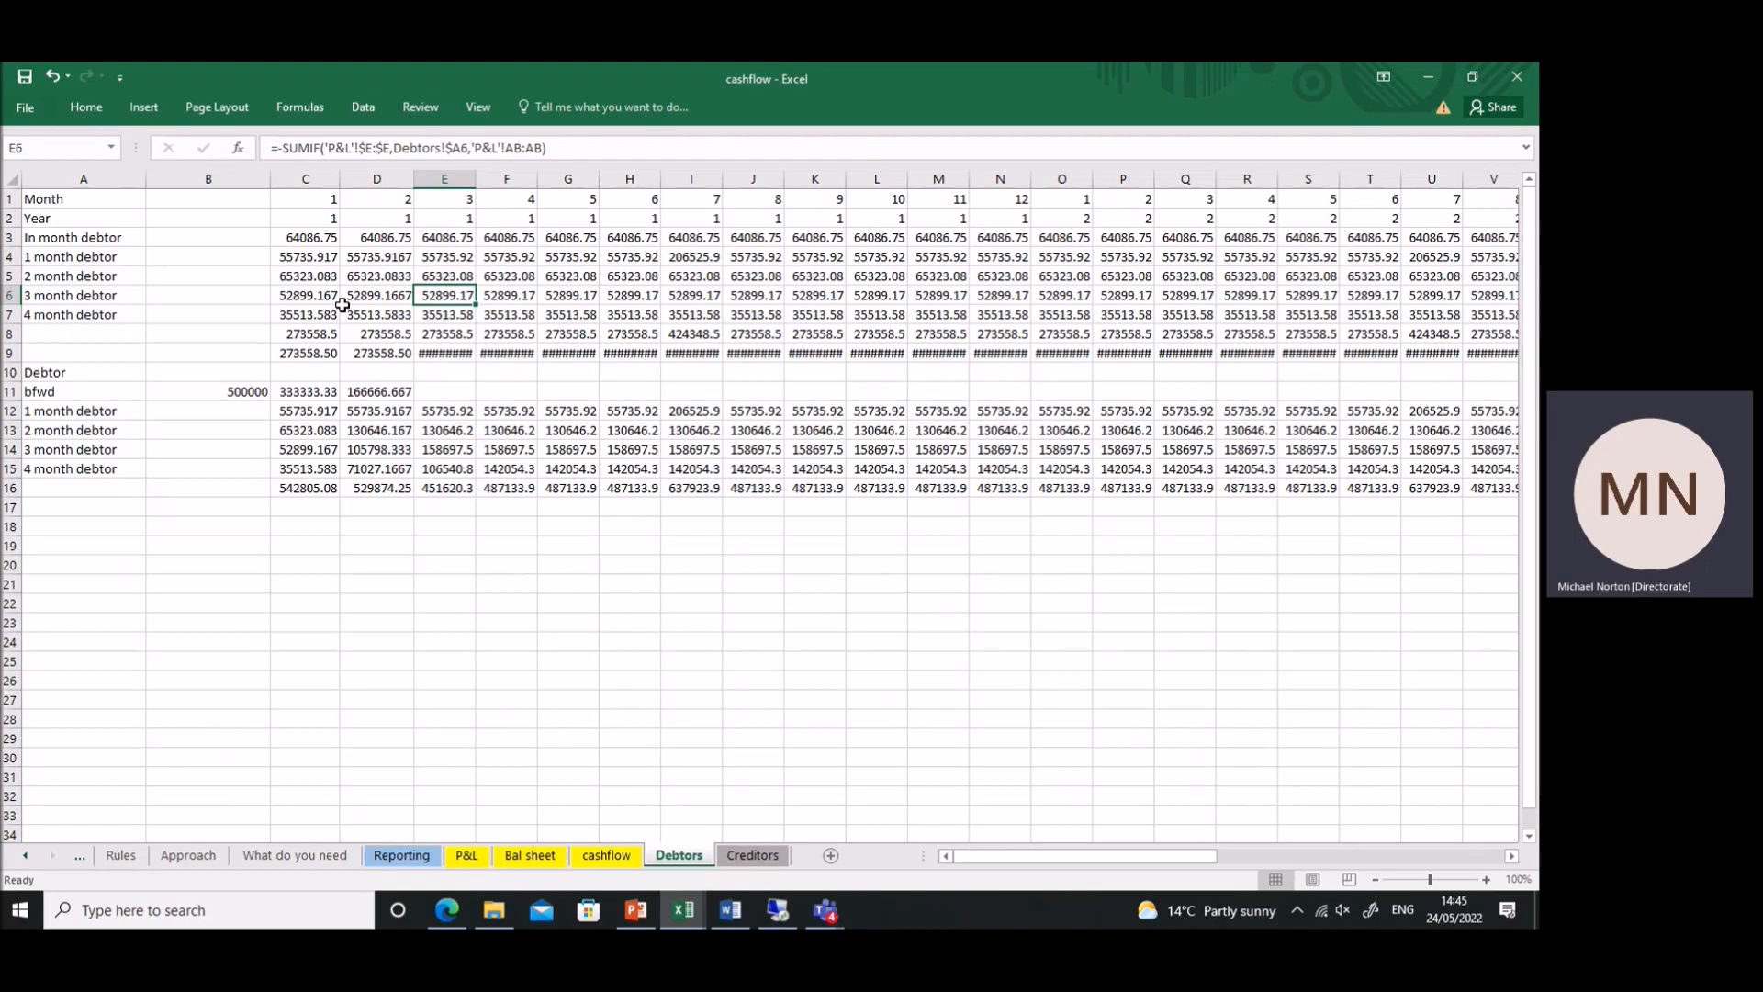
left_click(471, 444)
left_click(493, 469)
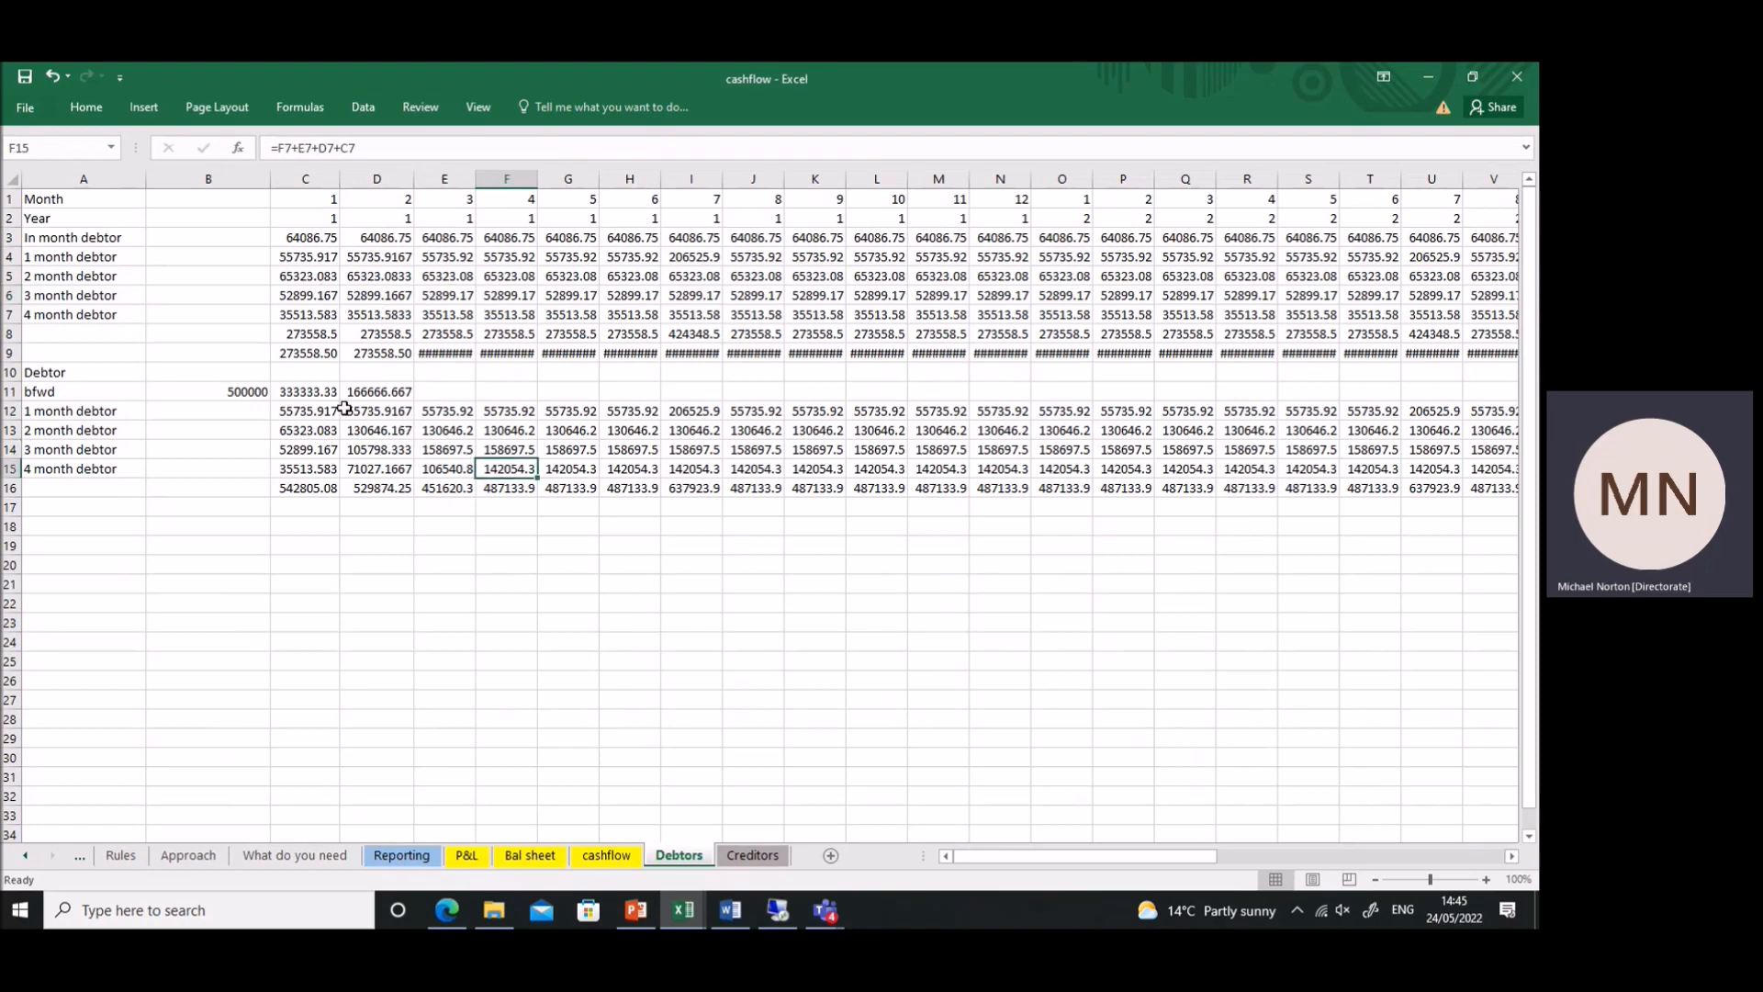
left_click(384, 145)
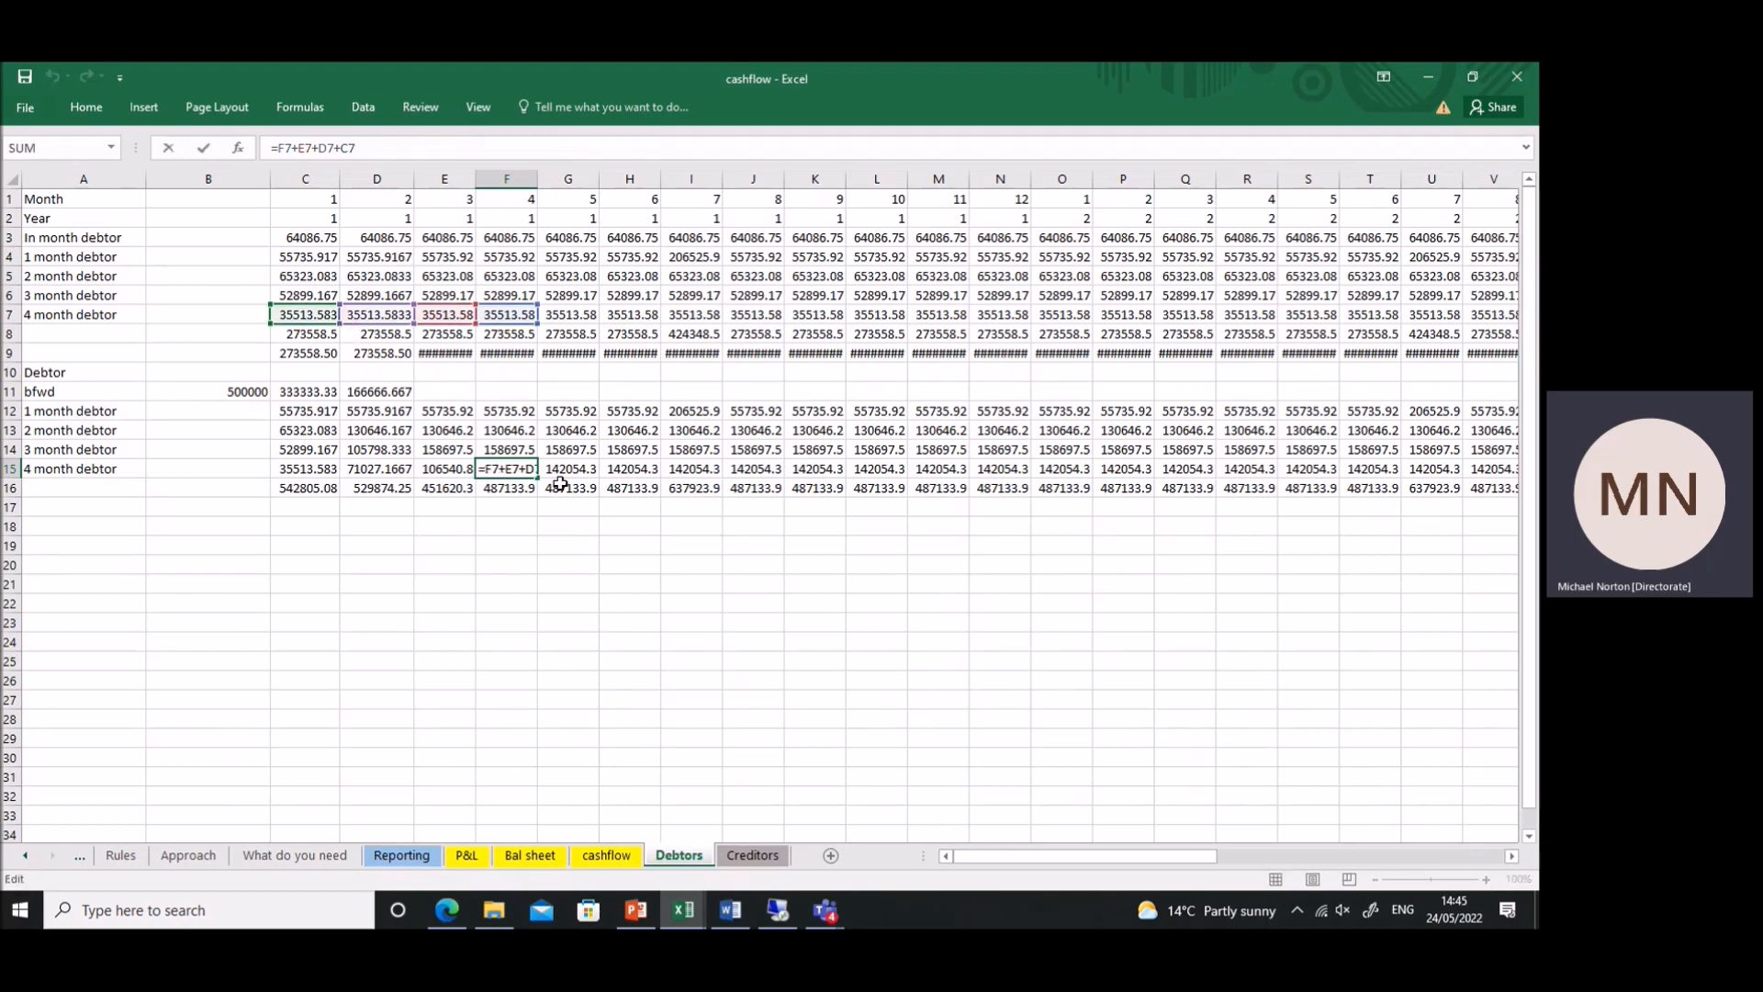
- Check the 4 month debtor balance formulas for months 5 and 6 against their monthly source figures
key("Tab")
left_click(424, 150)
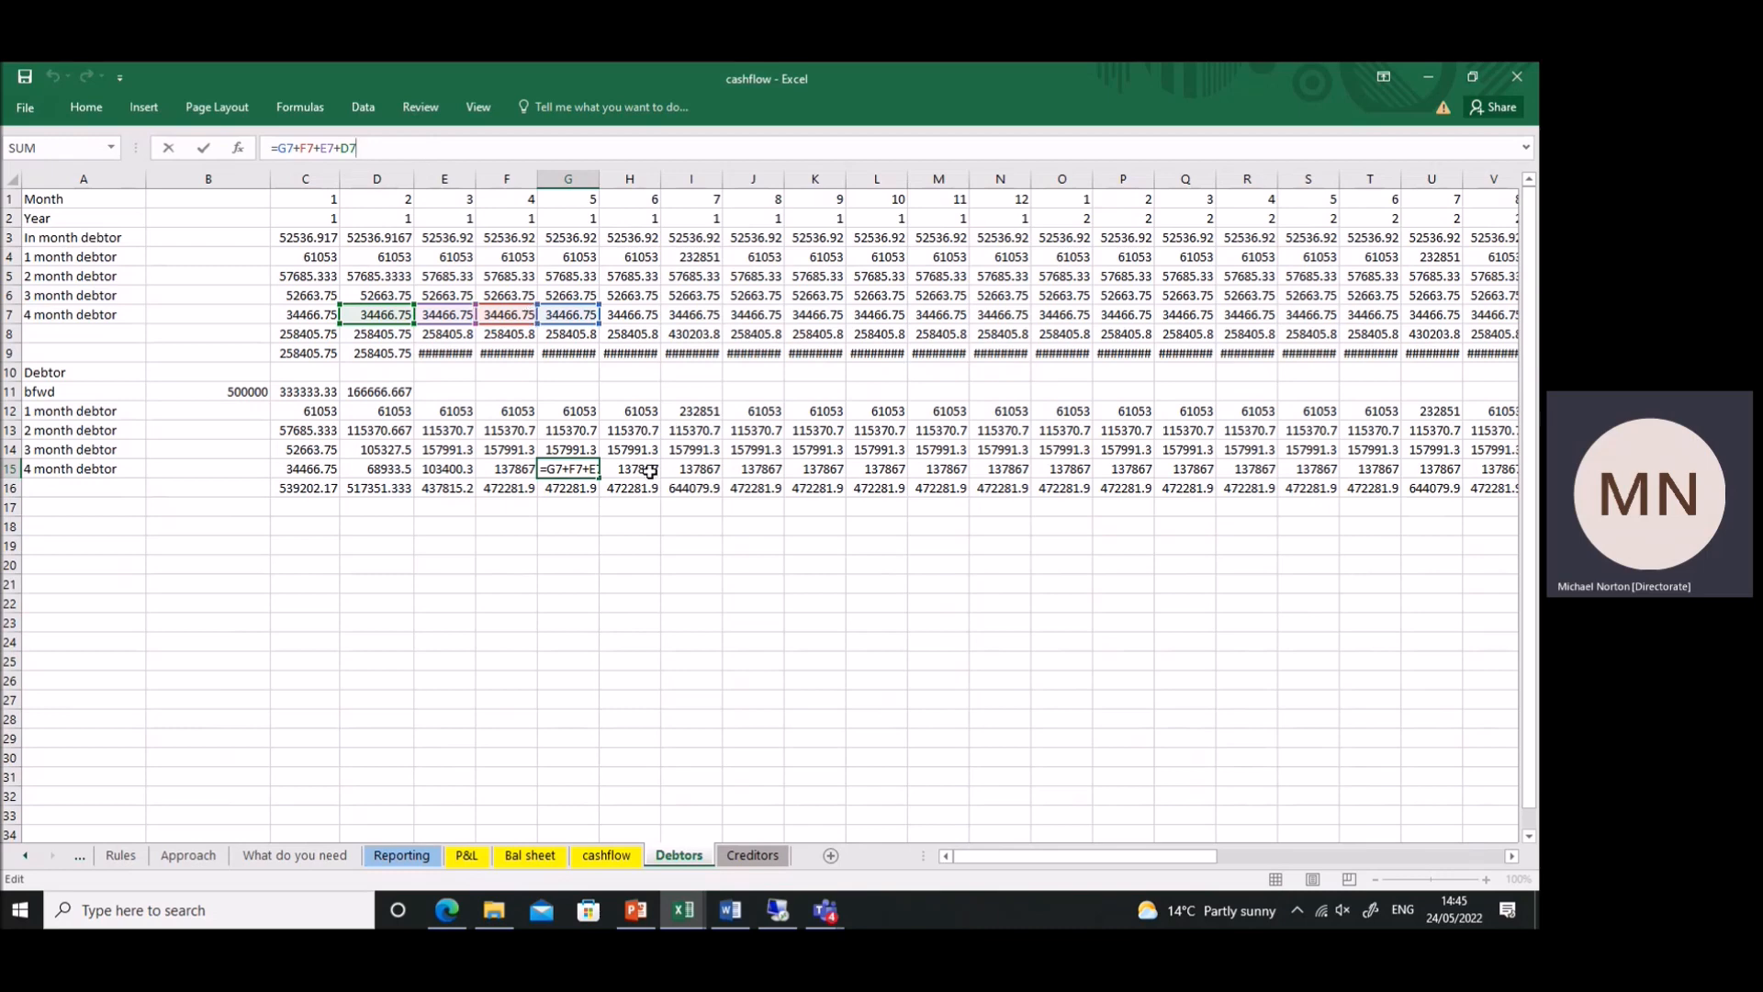
key("Tab")
left_click(435, 150)
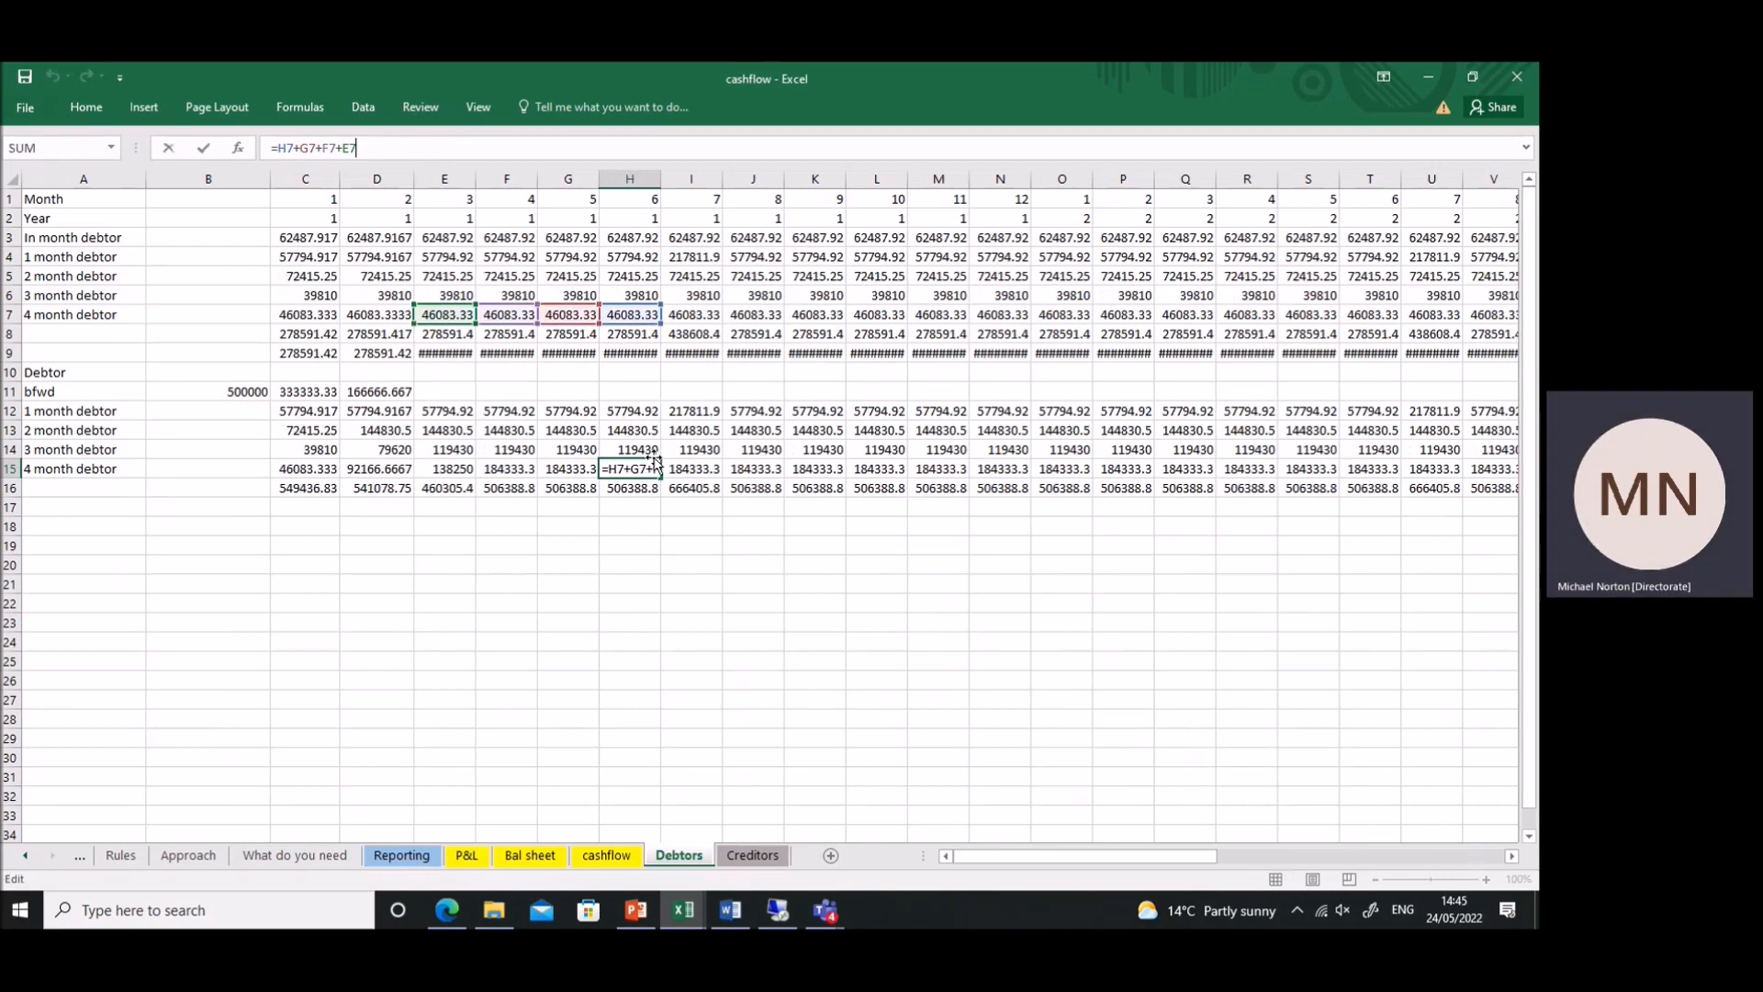
left_click(635, 512)
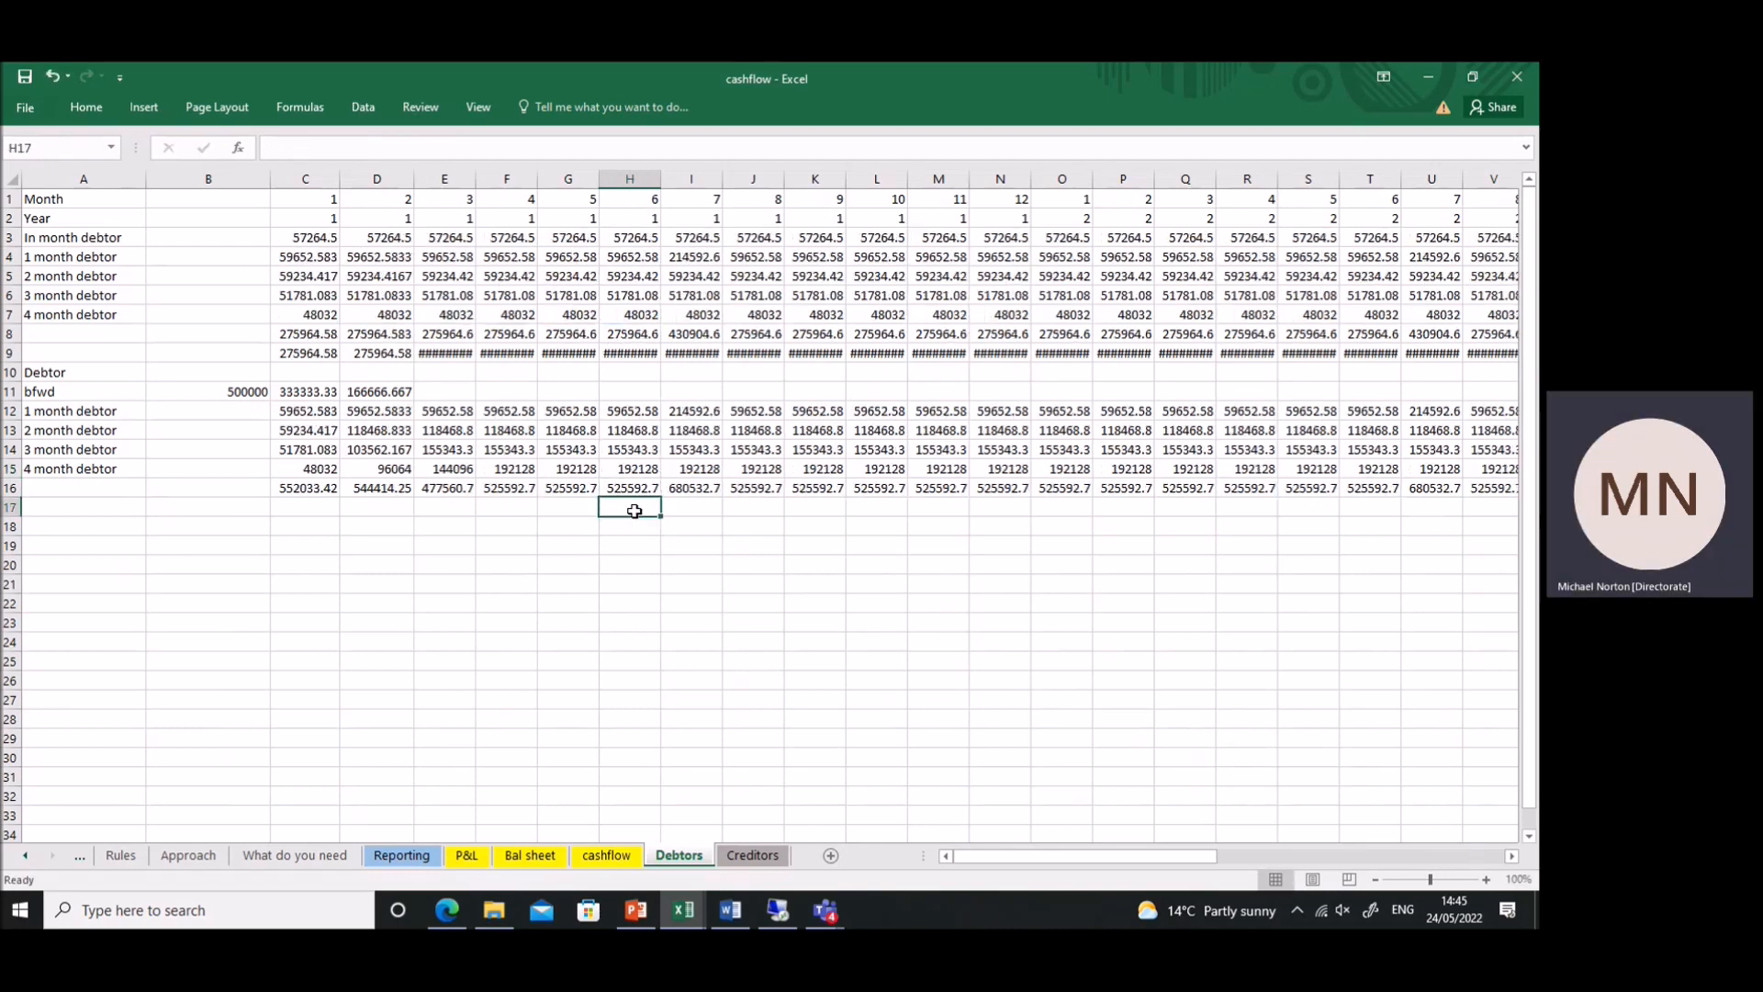
- Review the brought forward debtor, its month 1 and 2 balances, and the total debtor row for months 1 to 12
left_click(266, 393)
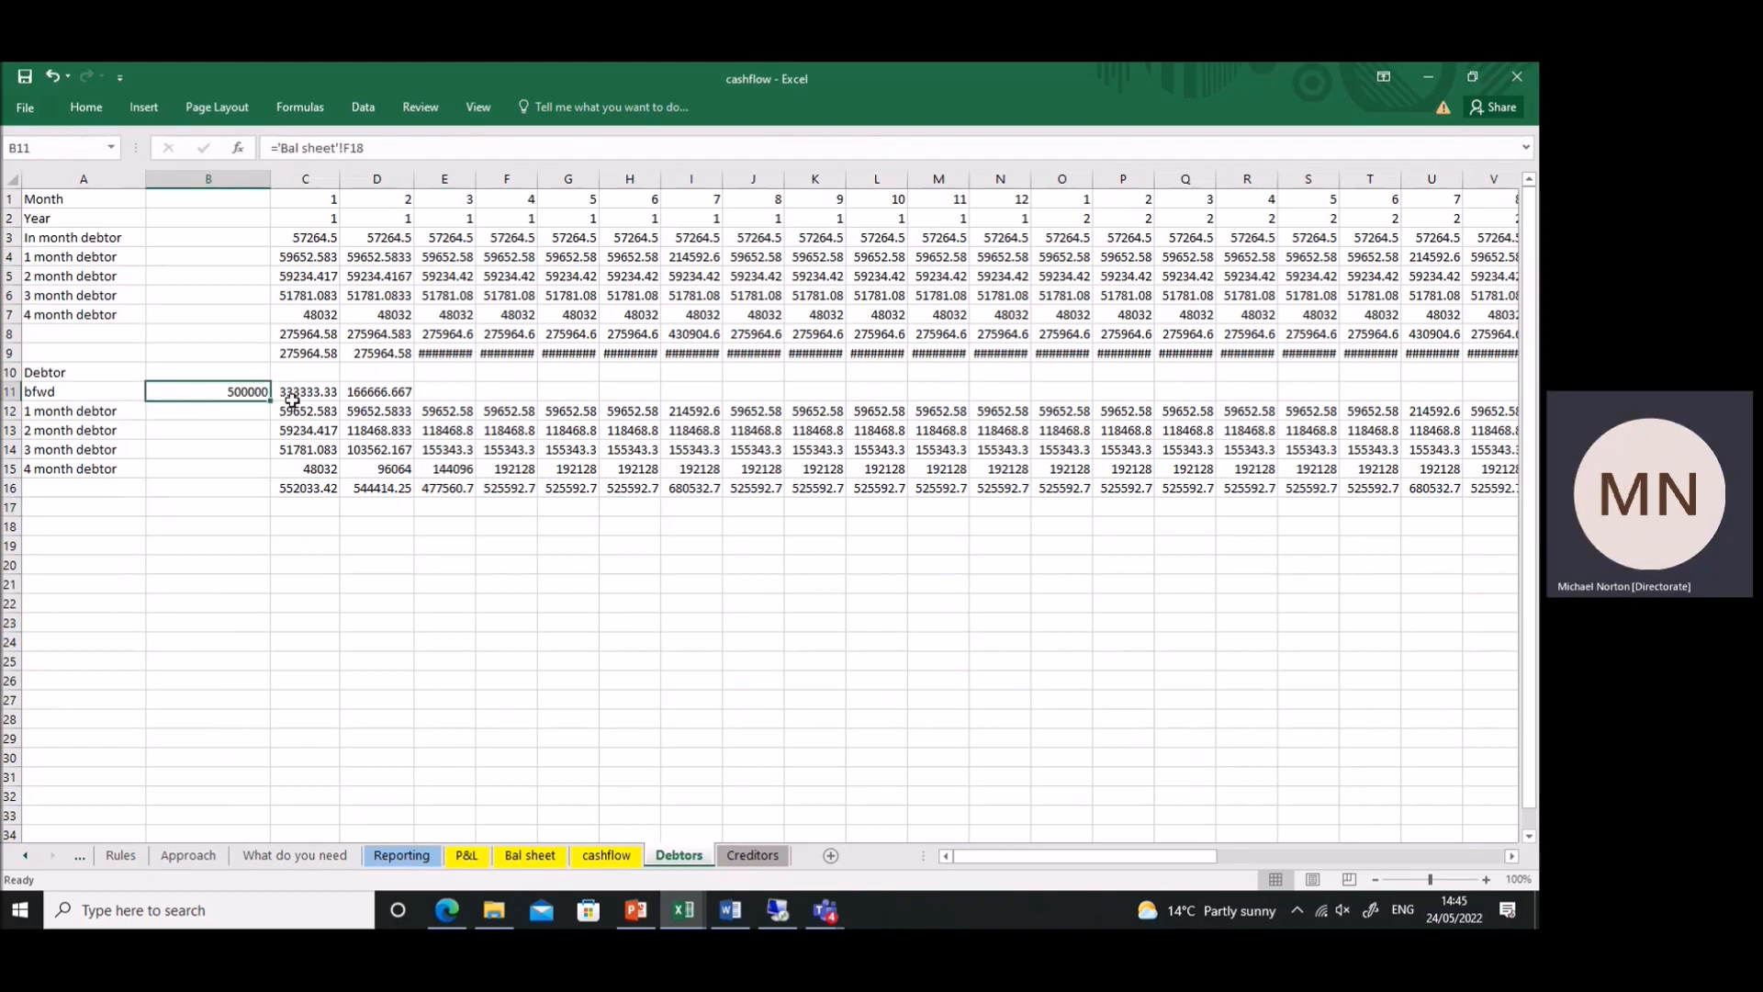
left_click_drag(294, 393, 377, 393)
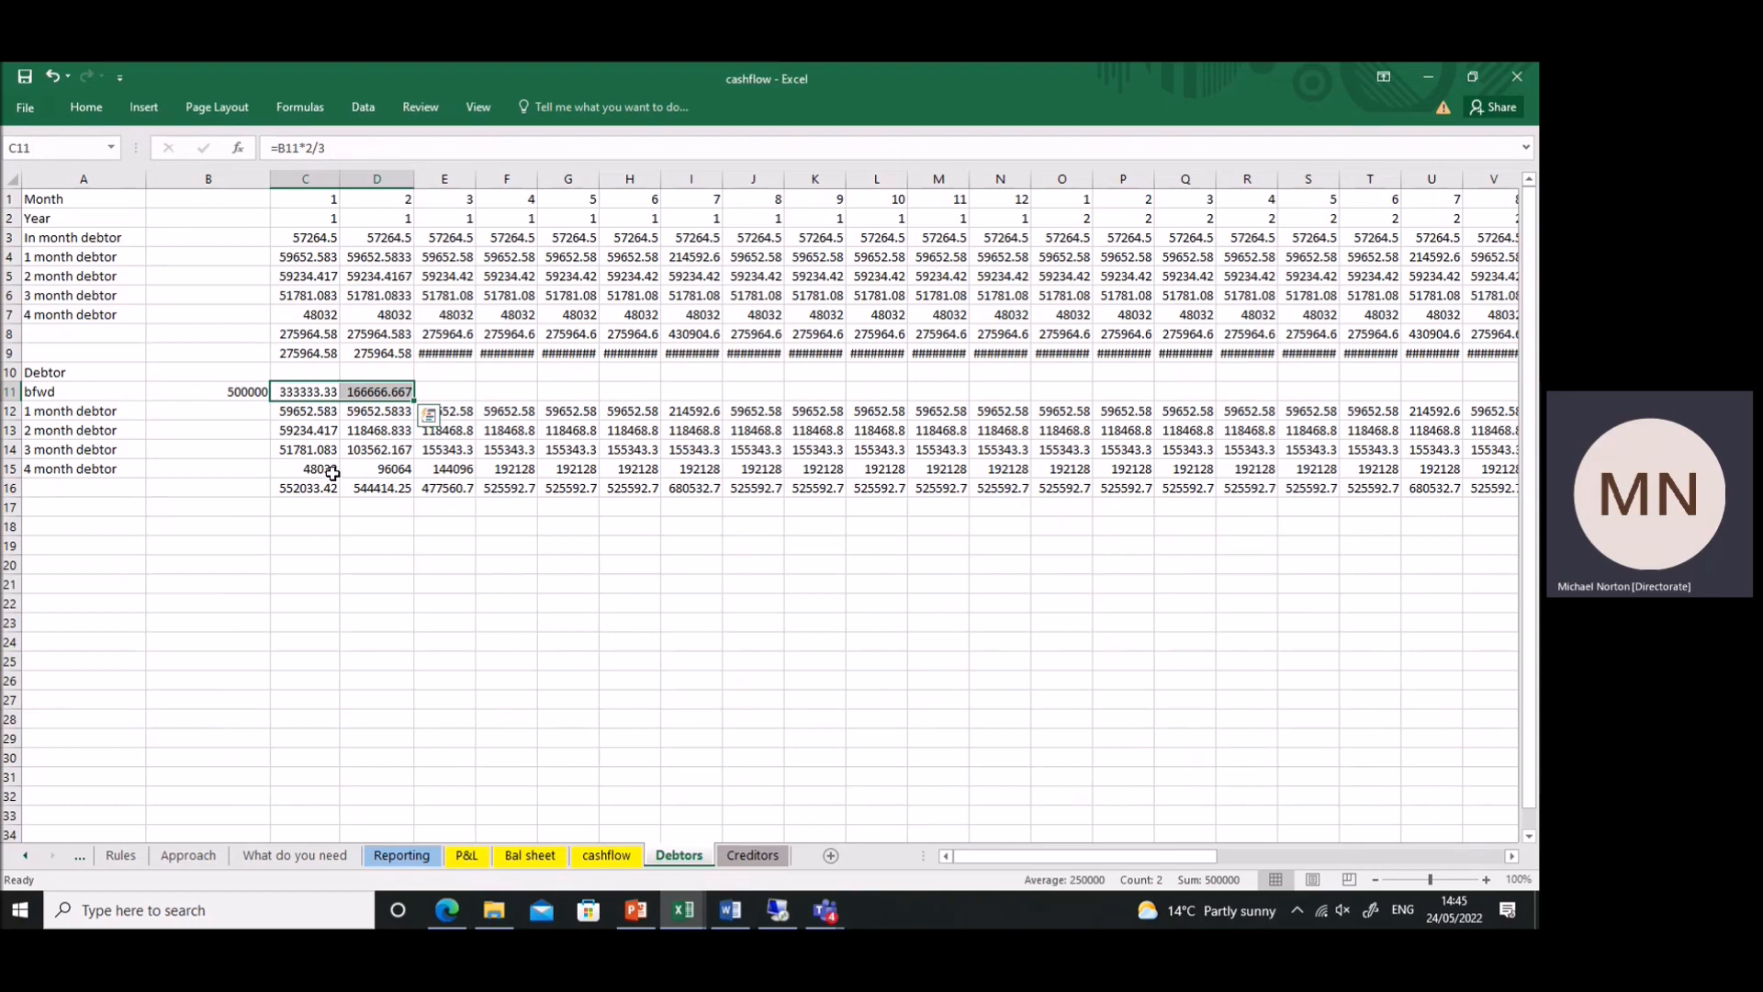
left_click_drag(315, 486, 1006, 488)
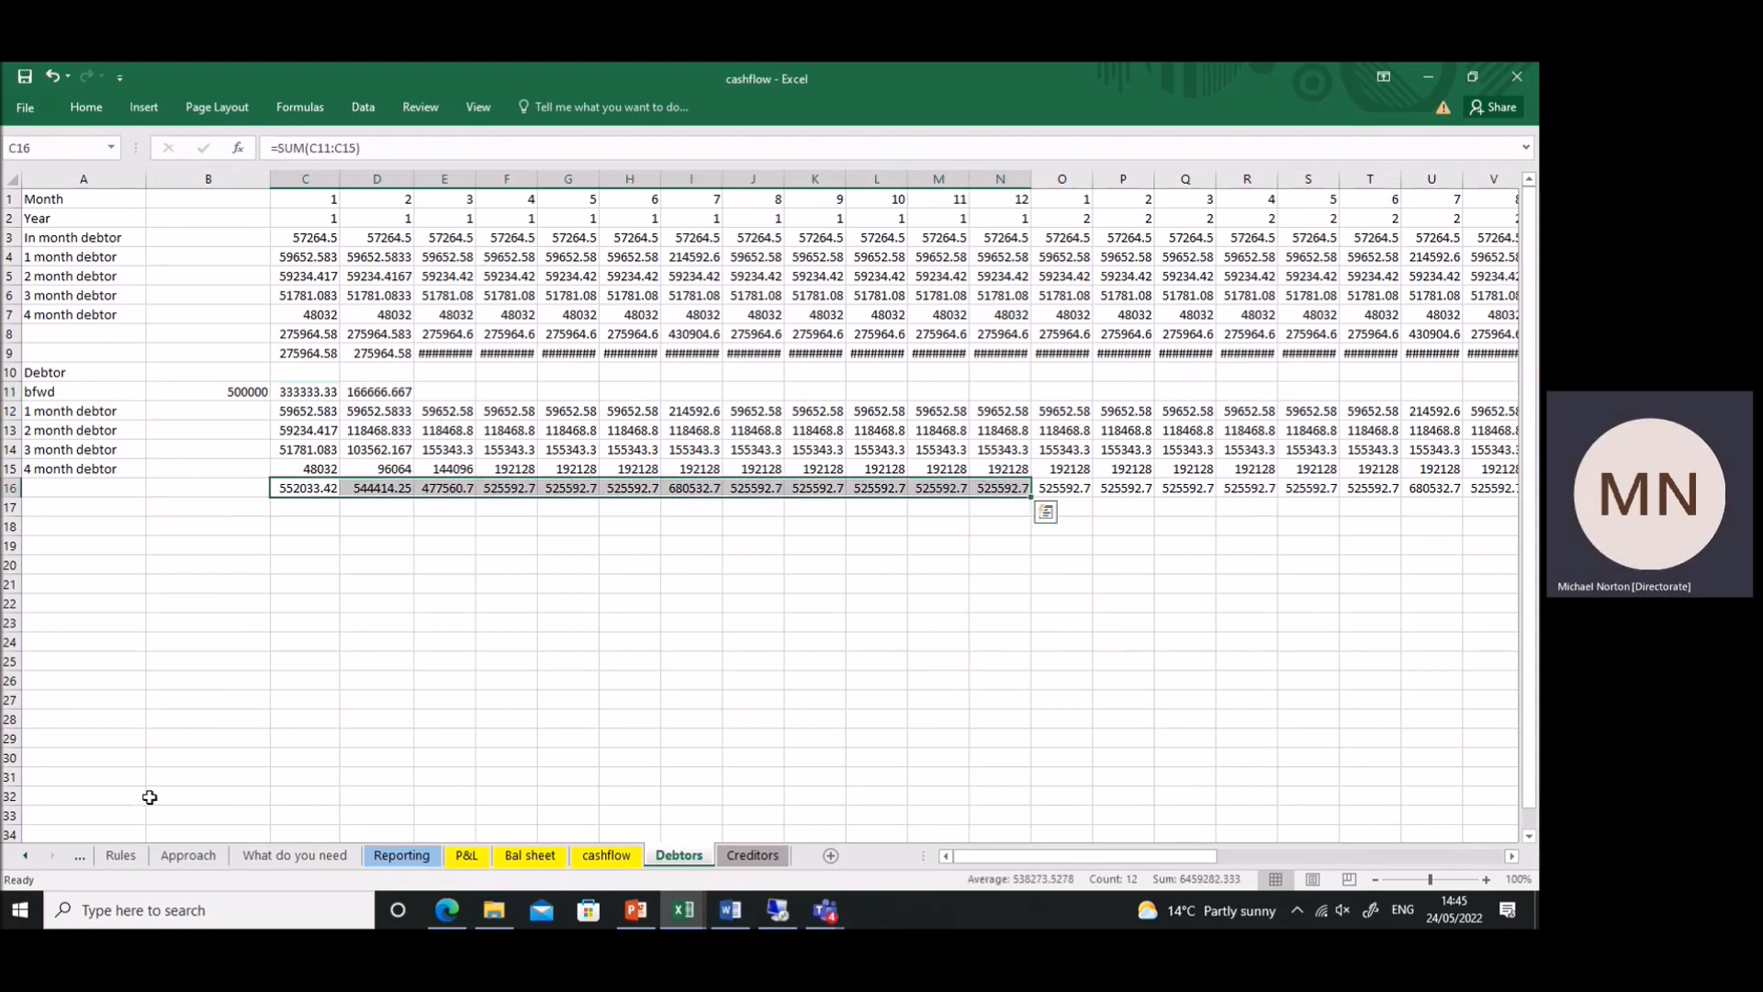
- Compare the in-month to 4 month debtor categories with the debtor periods assigned to turnover lines on the P&L sheet
left_click_drag(323, 243, 307, 317)
left_click_drag(88, 237, 84, 319)
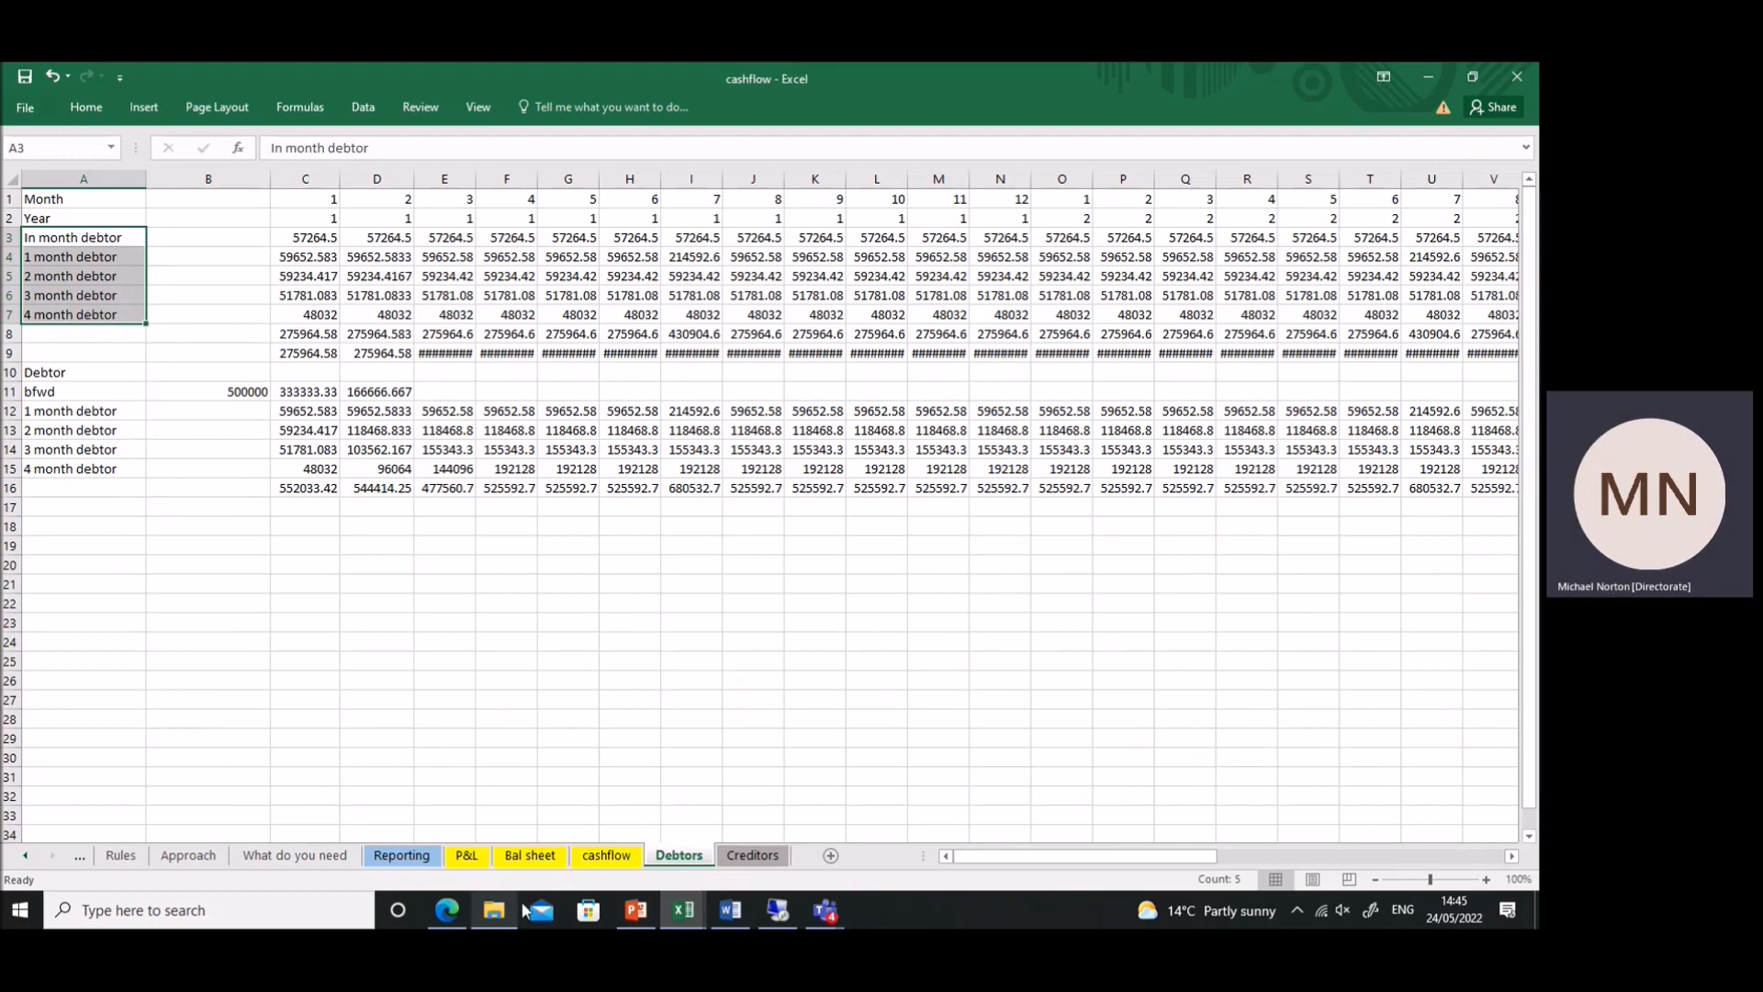
left_click(466, 855)
left_click_drag(404, 277, 427, 372)
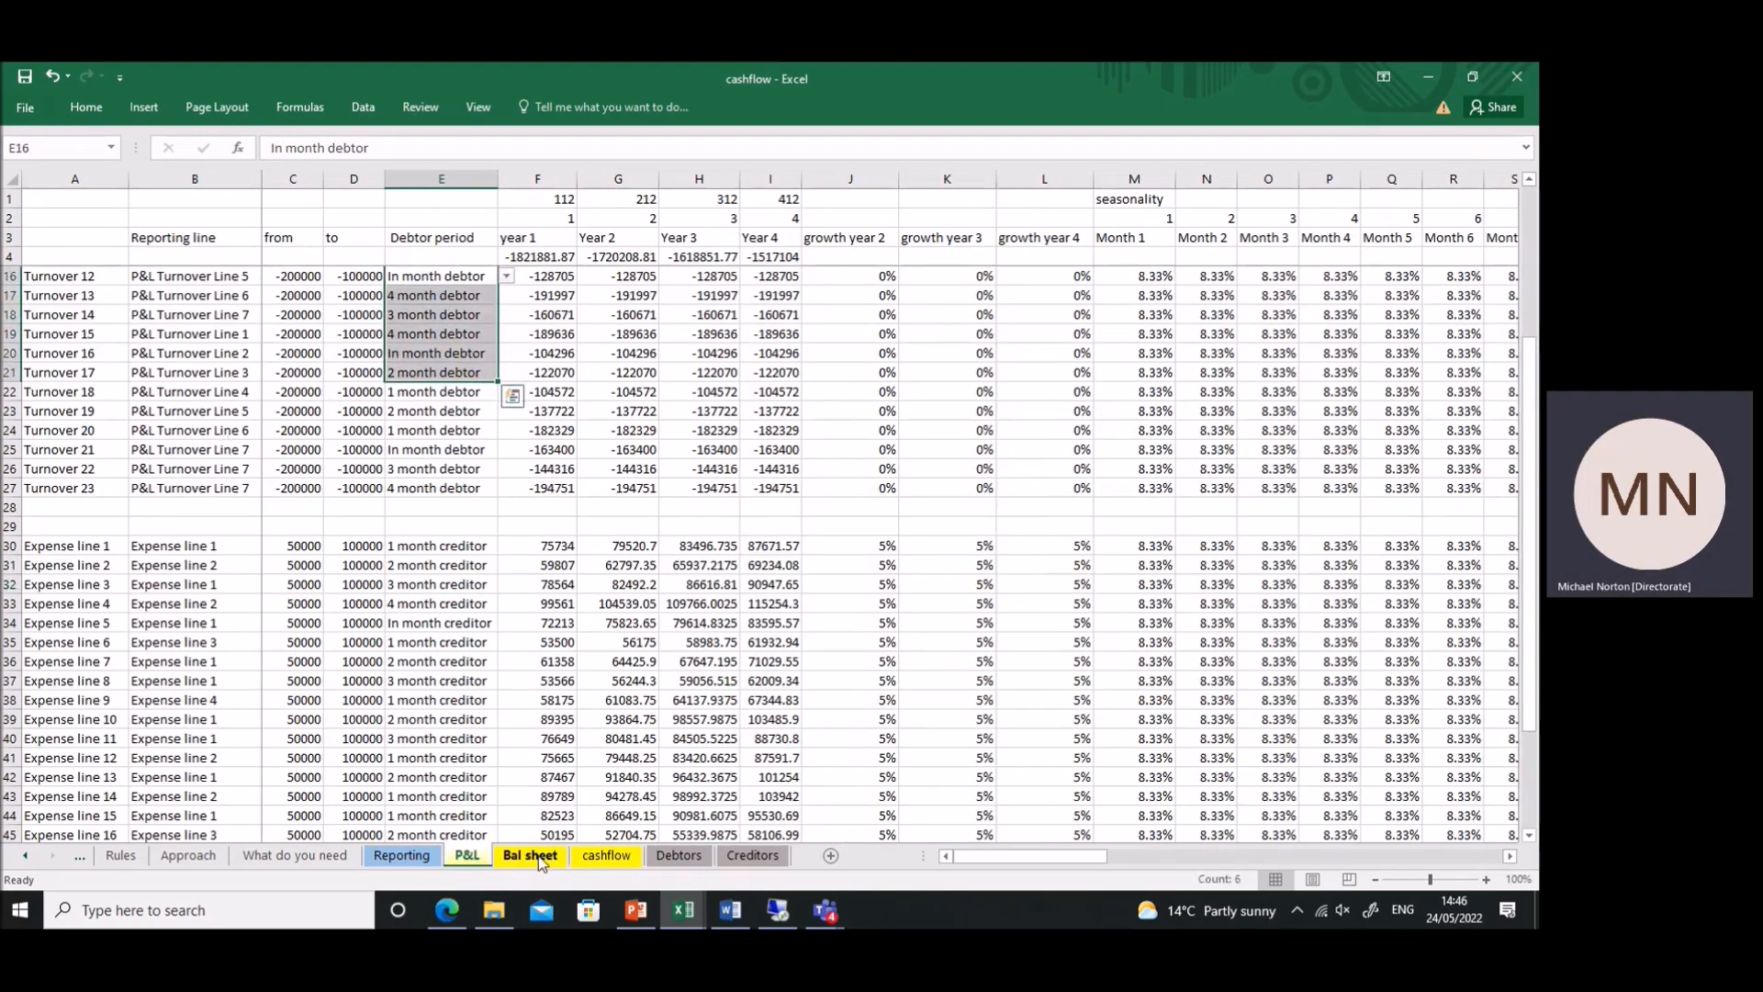
- On the Debtors sheet, check which months feed the month 3 balance formula for 2 month debtors
left_click(682, 856)
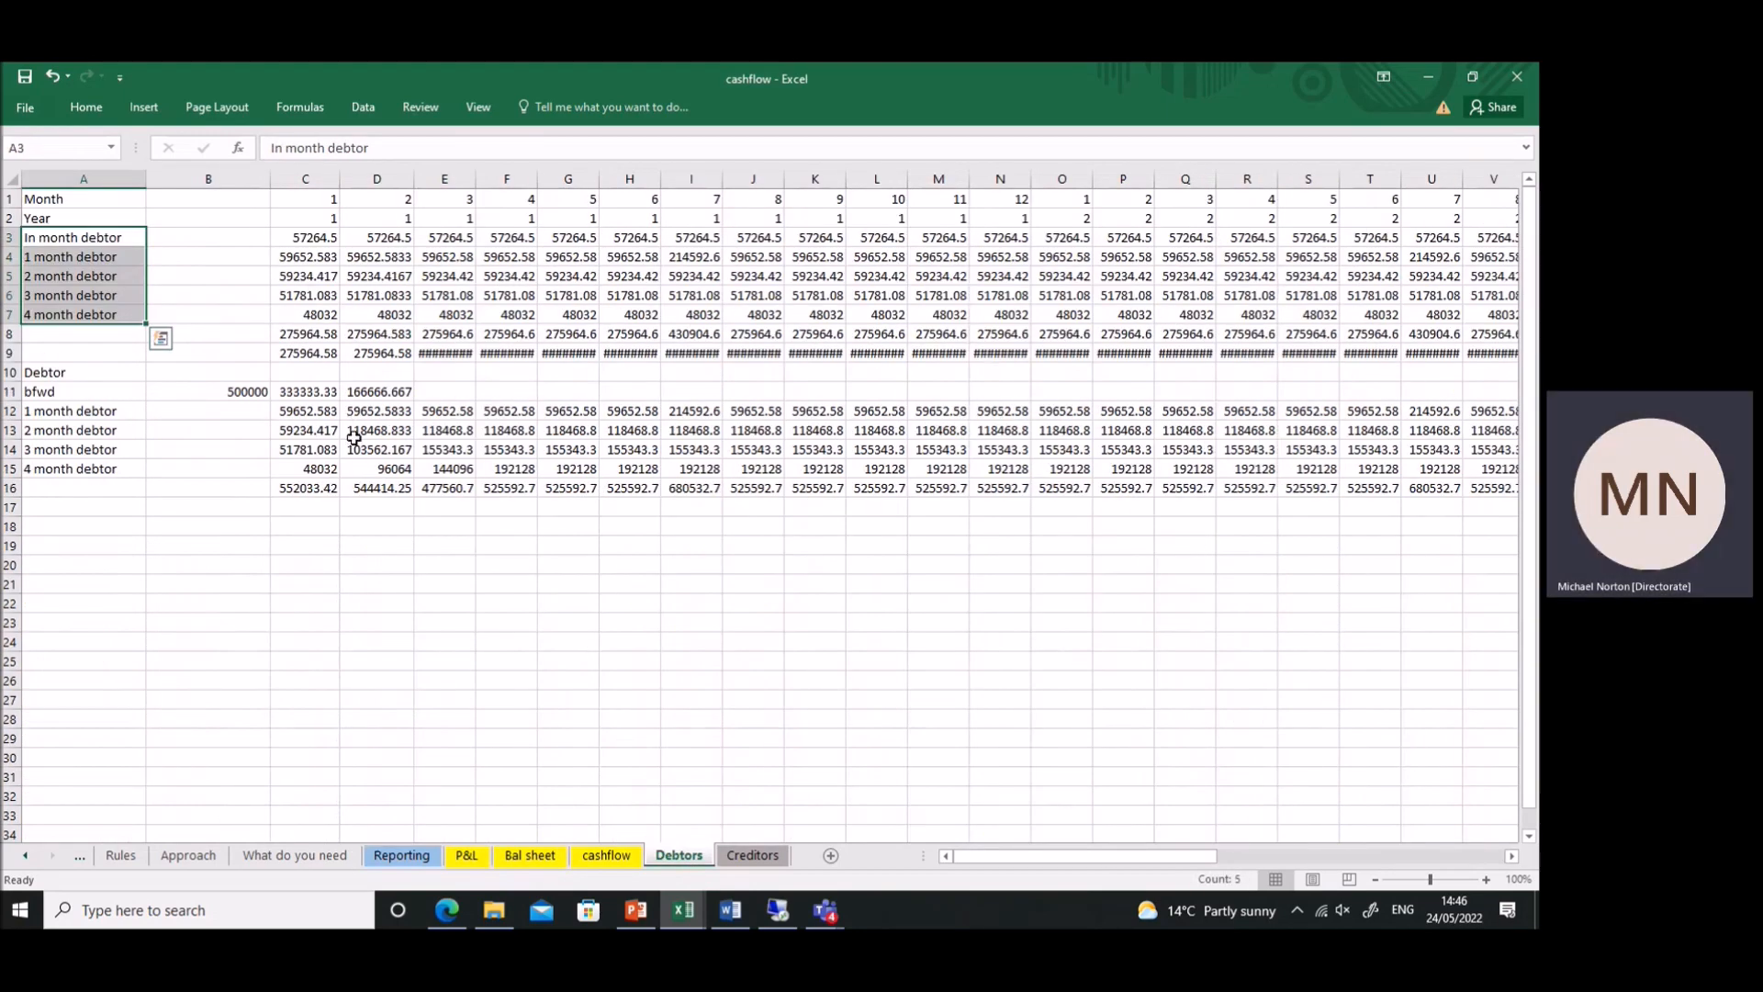
left_click(439, 430)
key("F2")
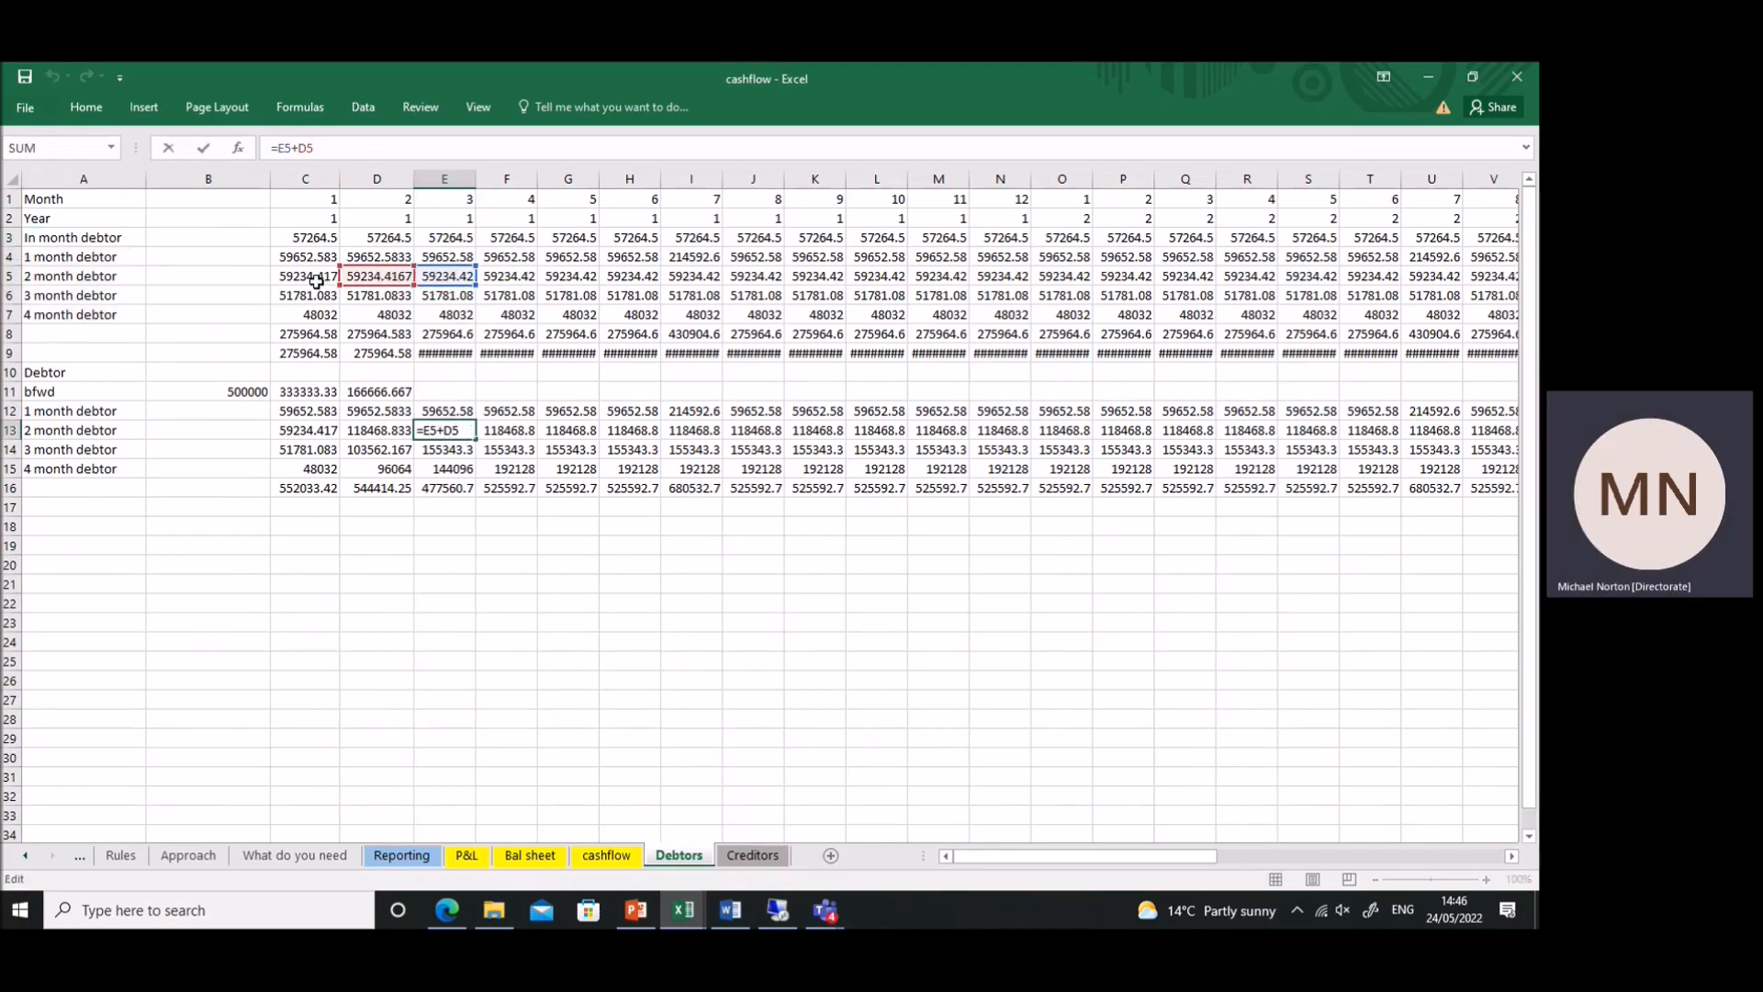
left_click(433, 562)
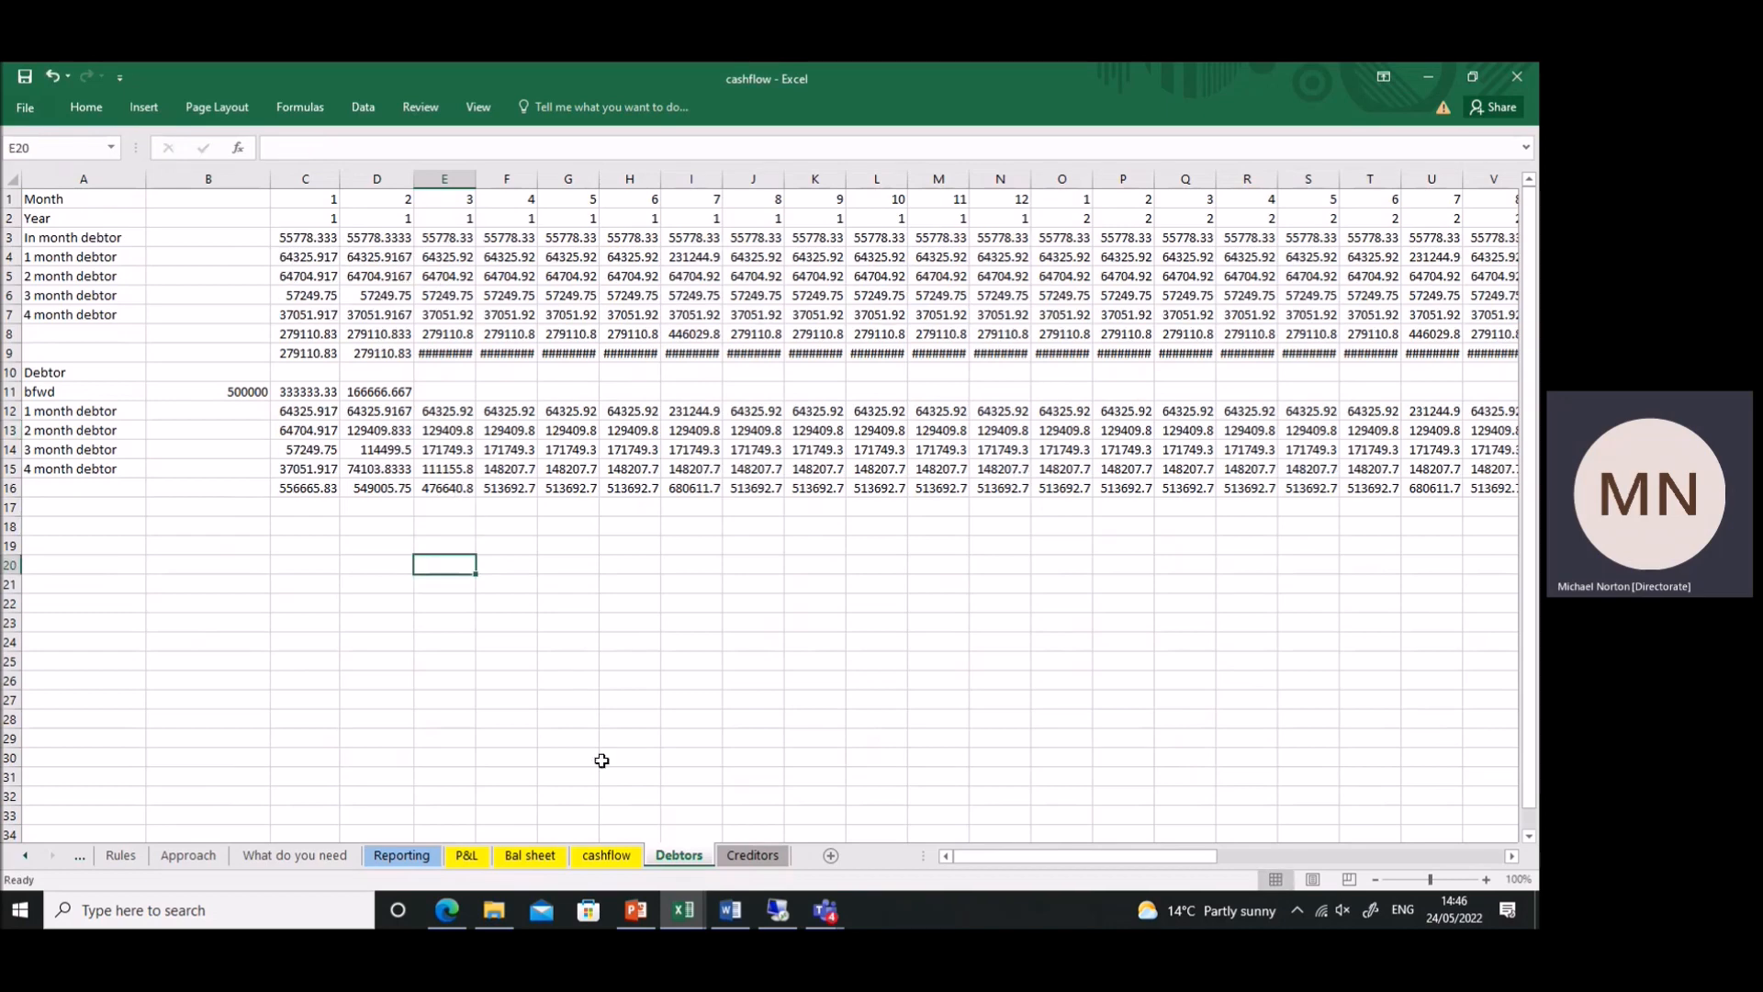
- On the Creditors sheet, trace the month 5 balance formula for 4 month creditors to its source months
left_click(739, 857)
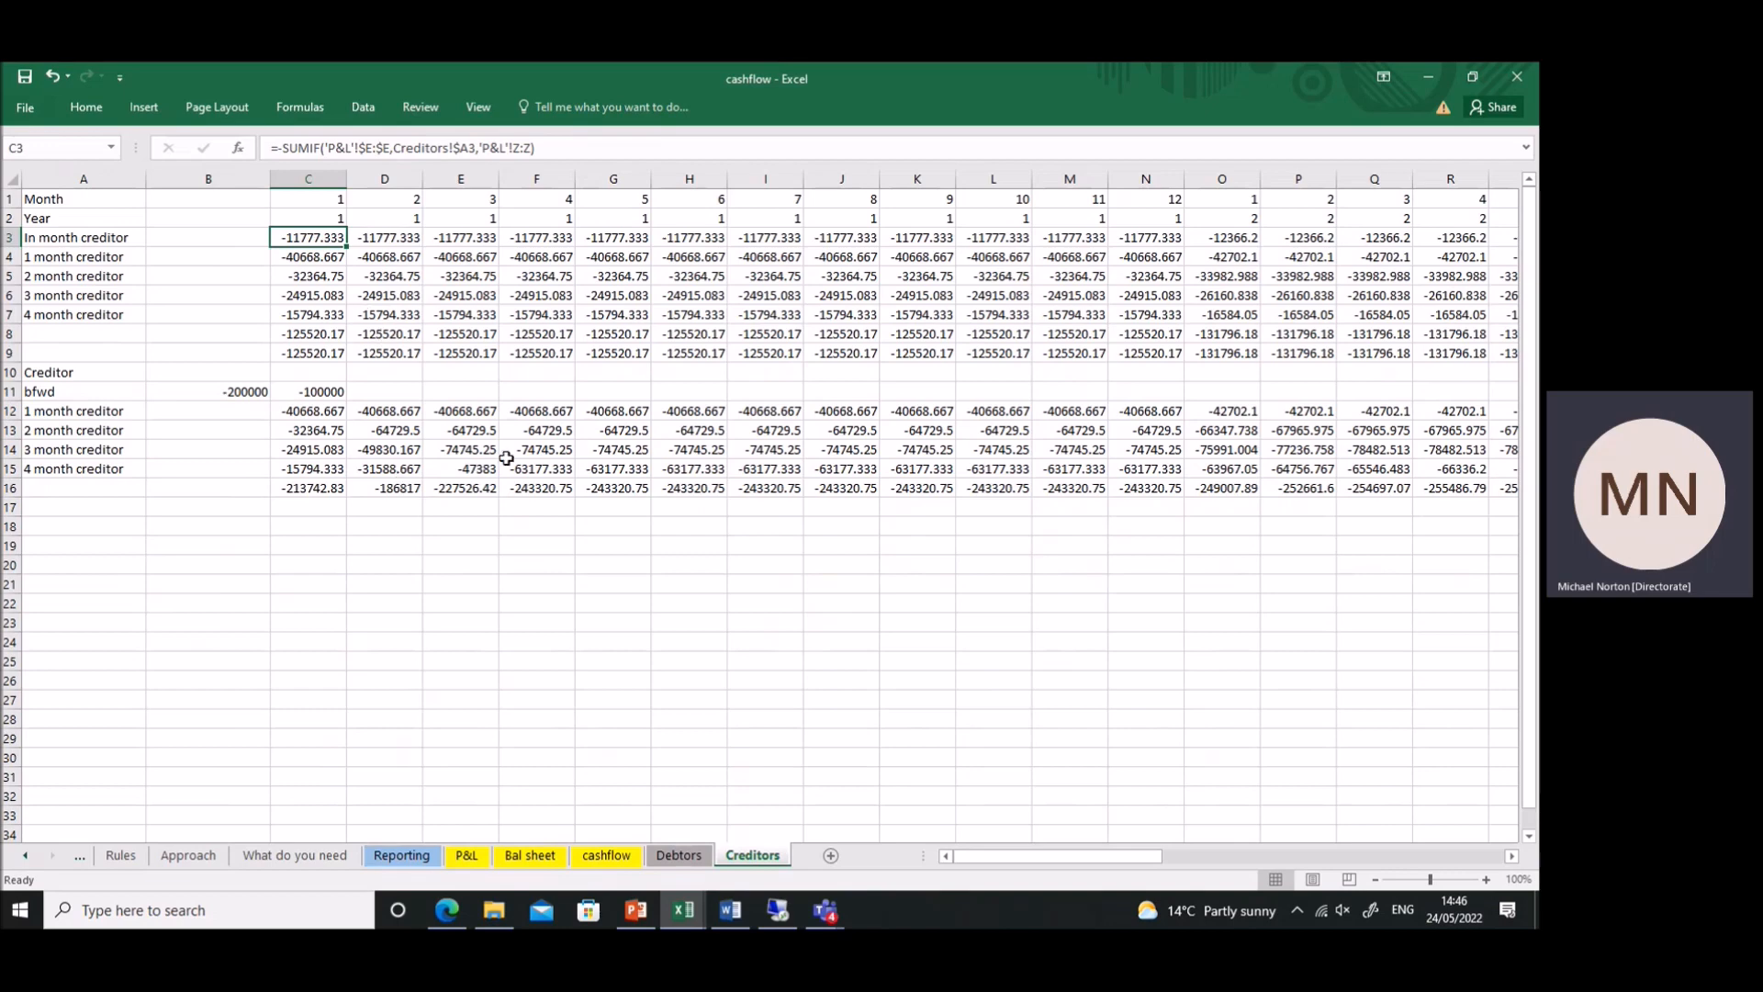
left_click(615, 467)
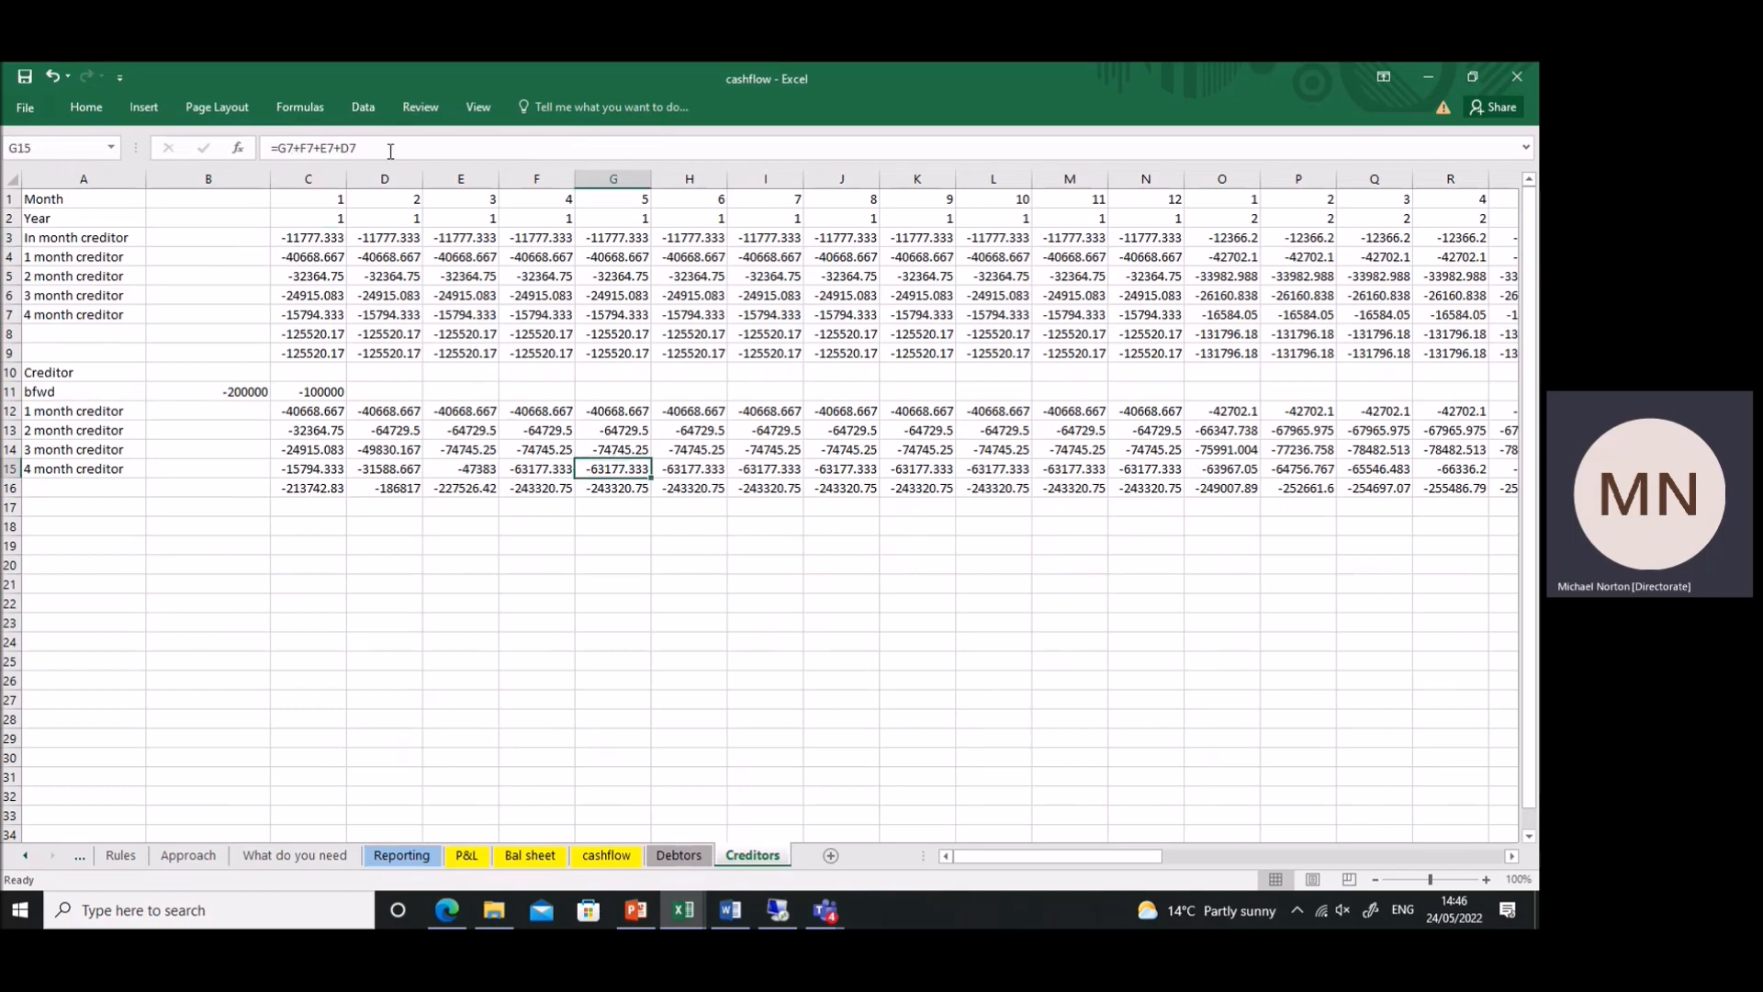
left_click(390, 149)
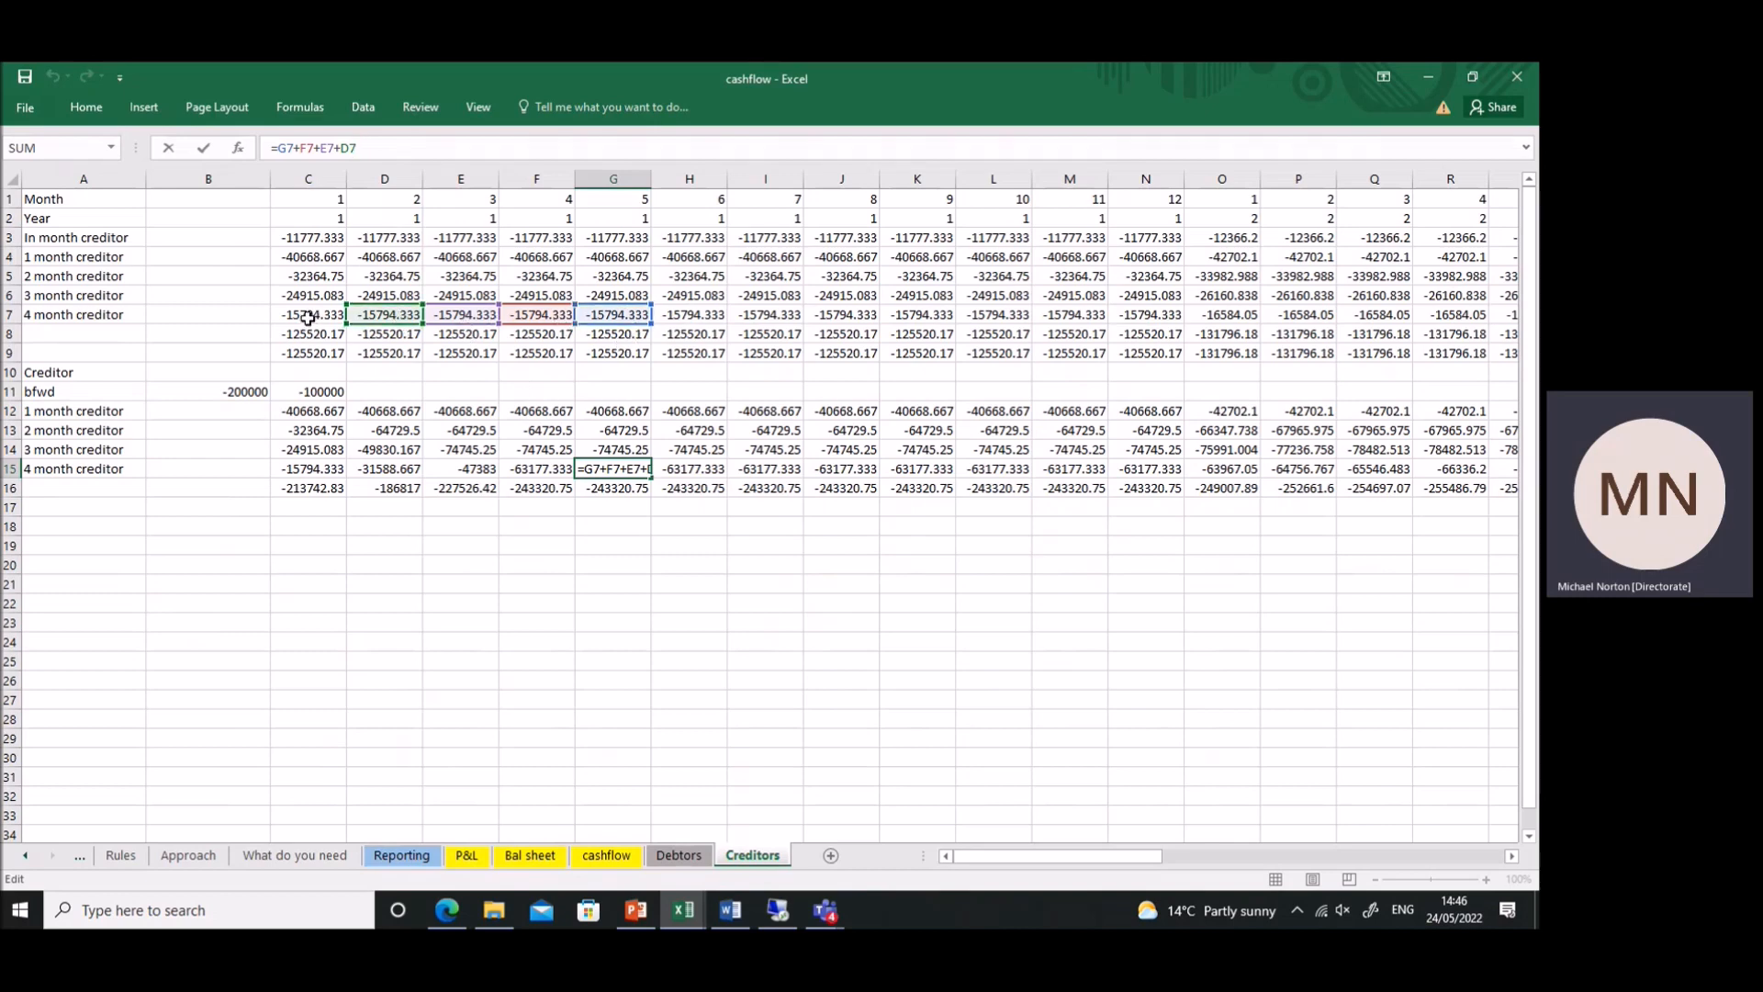
left_click(477, 585)
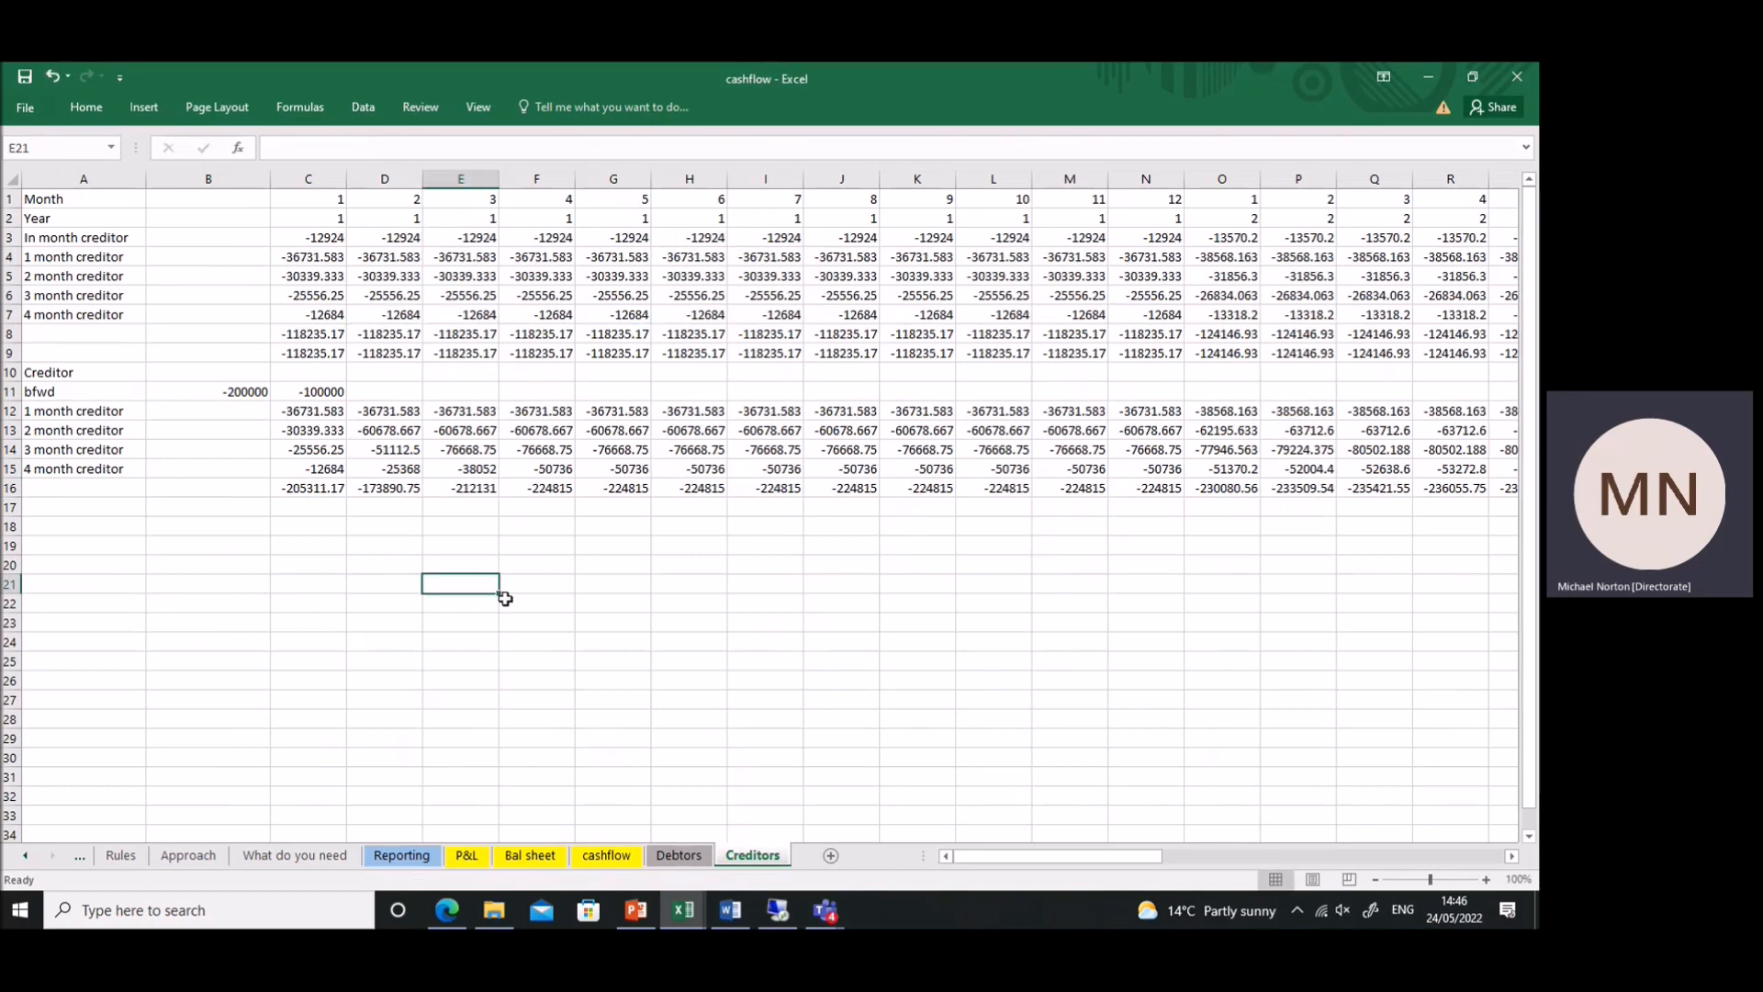
- On the Bal sheet, inspect the month 1 creditors link and briefly show all cell formulas to check the debtor and creditor links
left_click(555, 858)
left_click(578, 606)
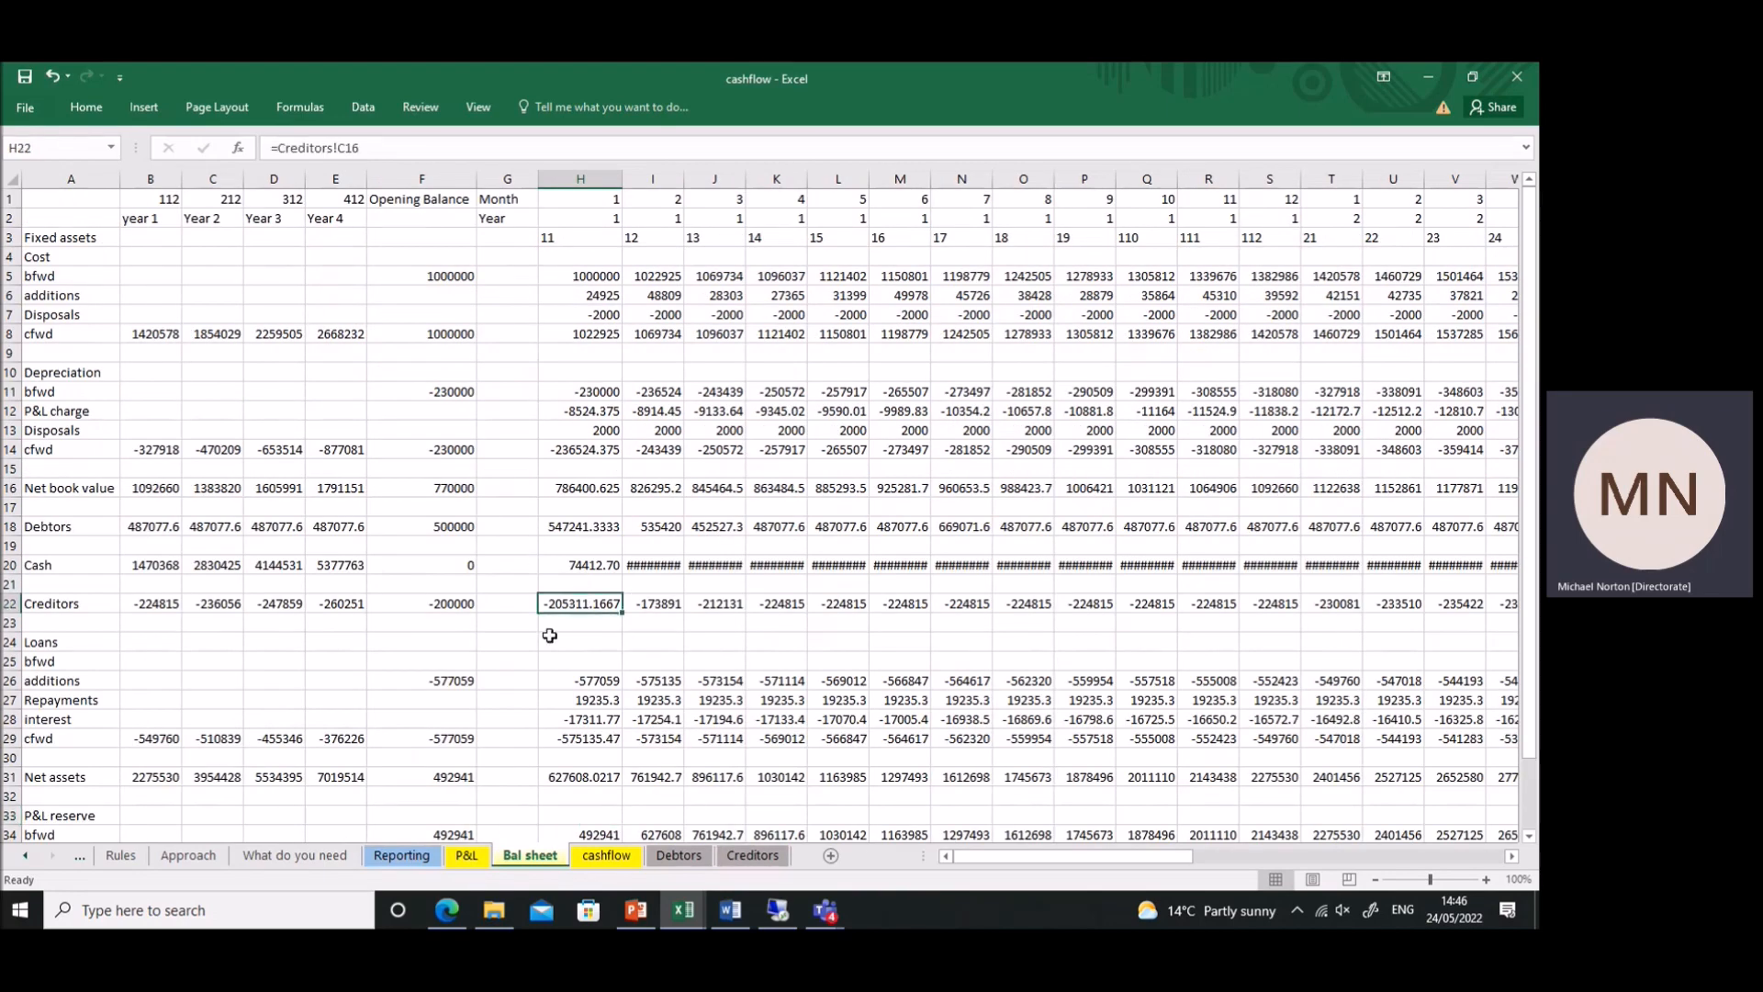
key("ctrl+grave")
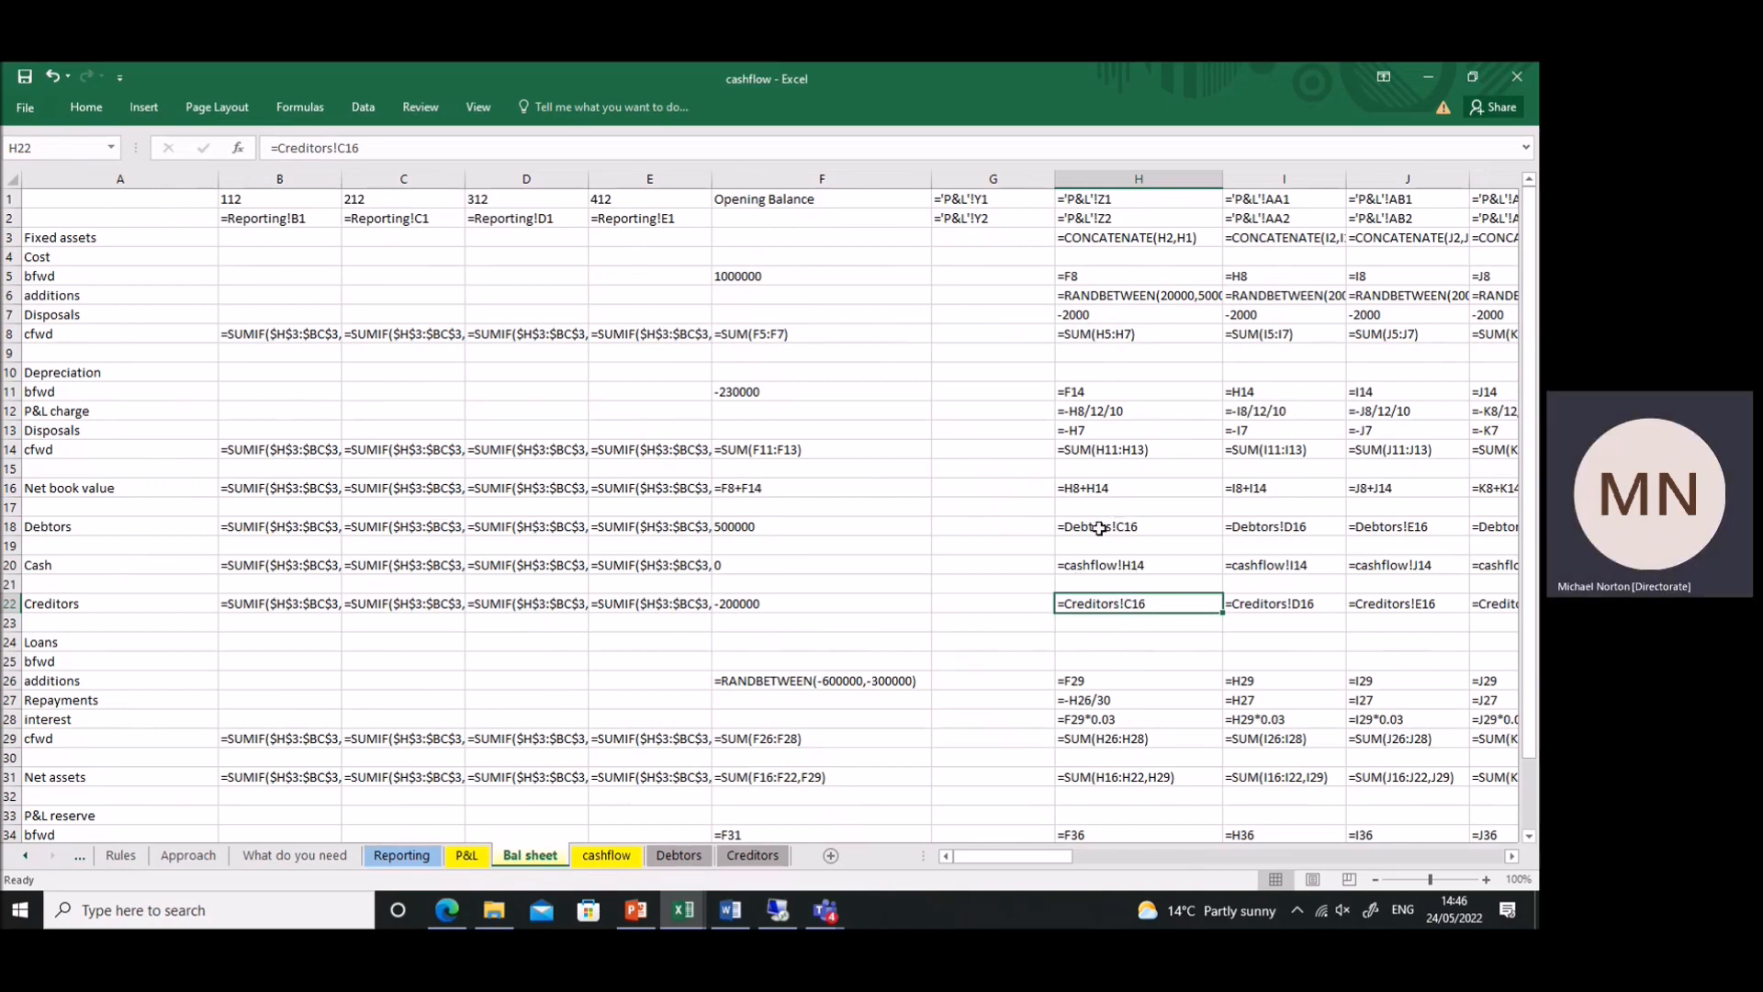
key("ctrl+grave")
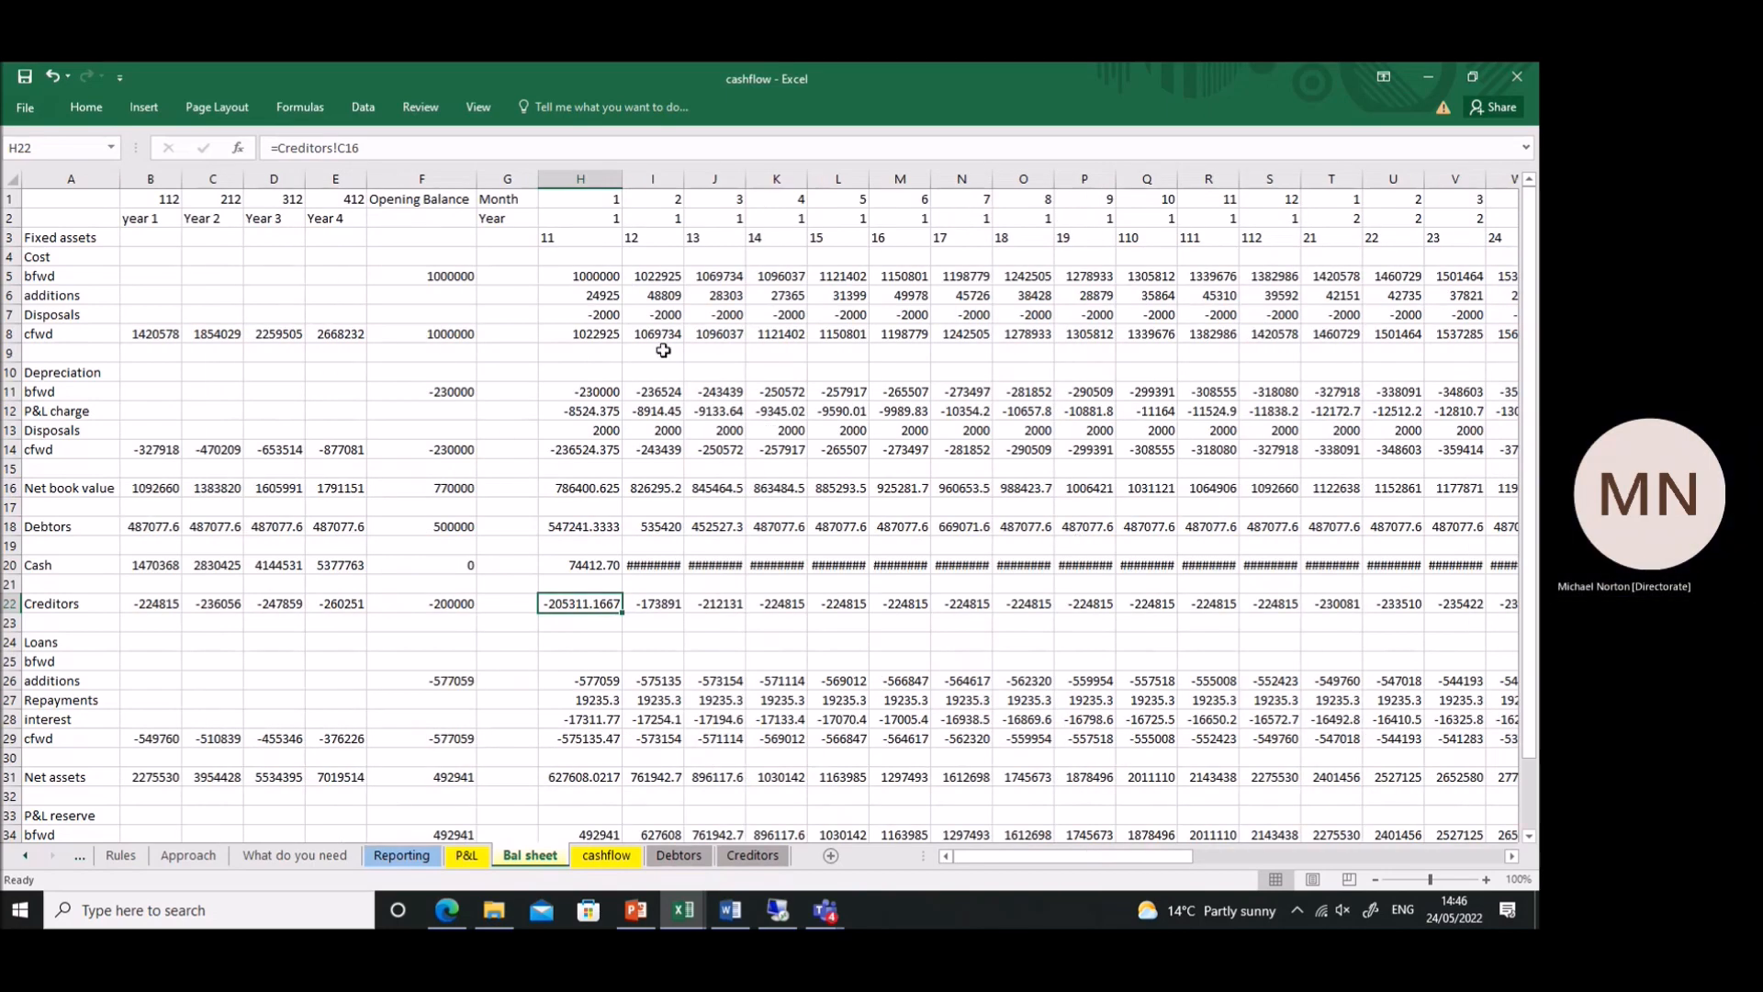
- Review the fixed asset cost and depreciation rows, including carried forward cost, the month 1 P&L charge formula and monthly additions
left_click_drag(601, 280, 792, 336)
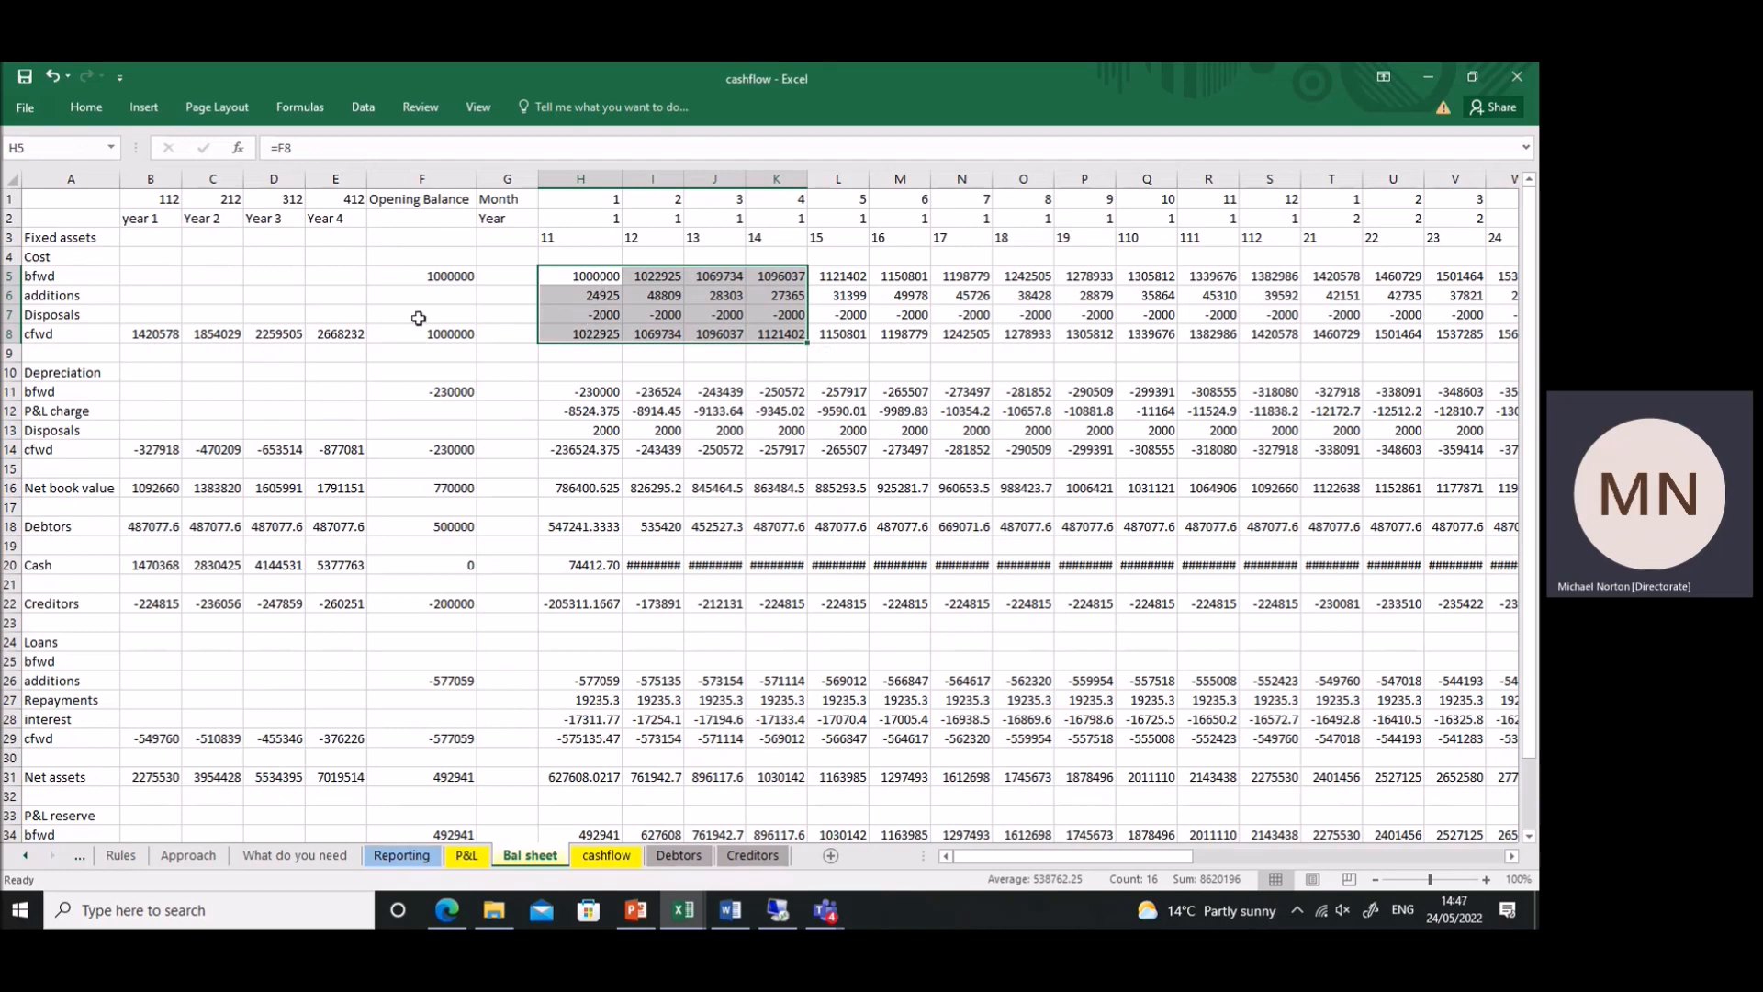
left_click_drag(13, 258, 23, 432)
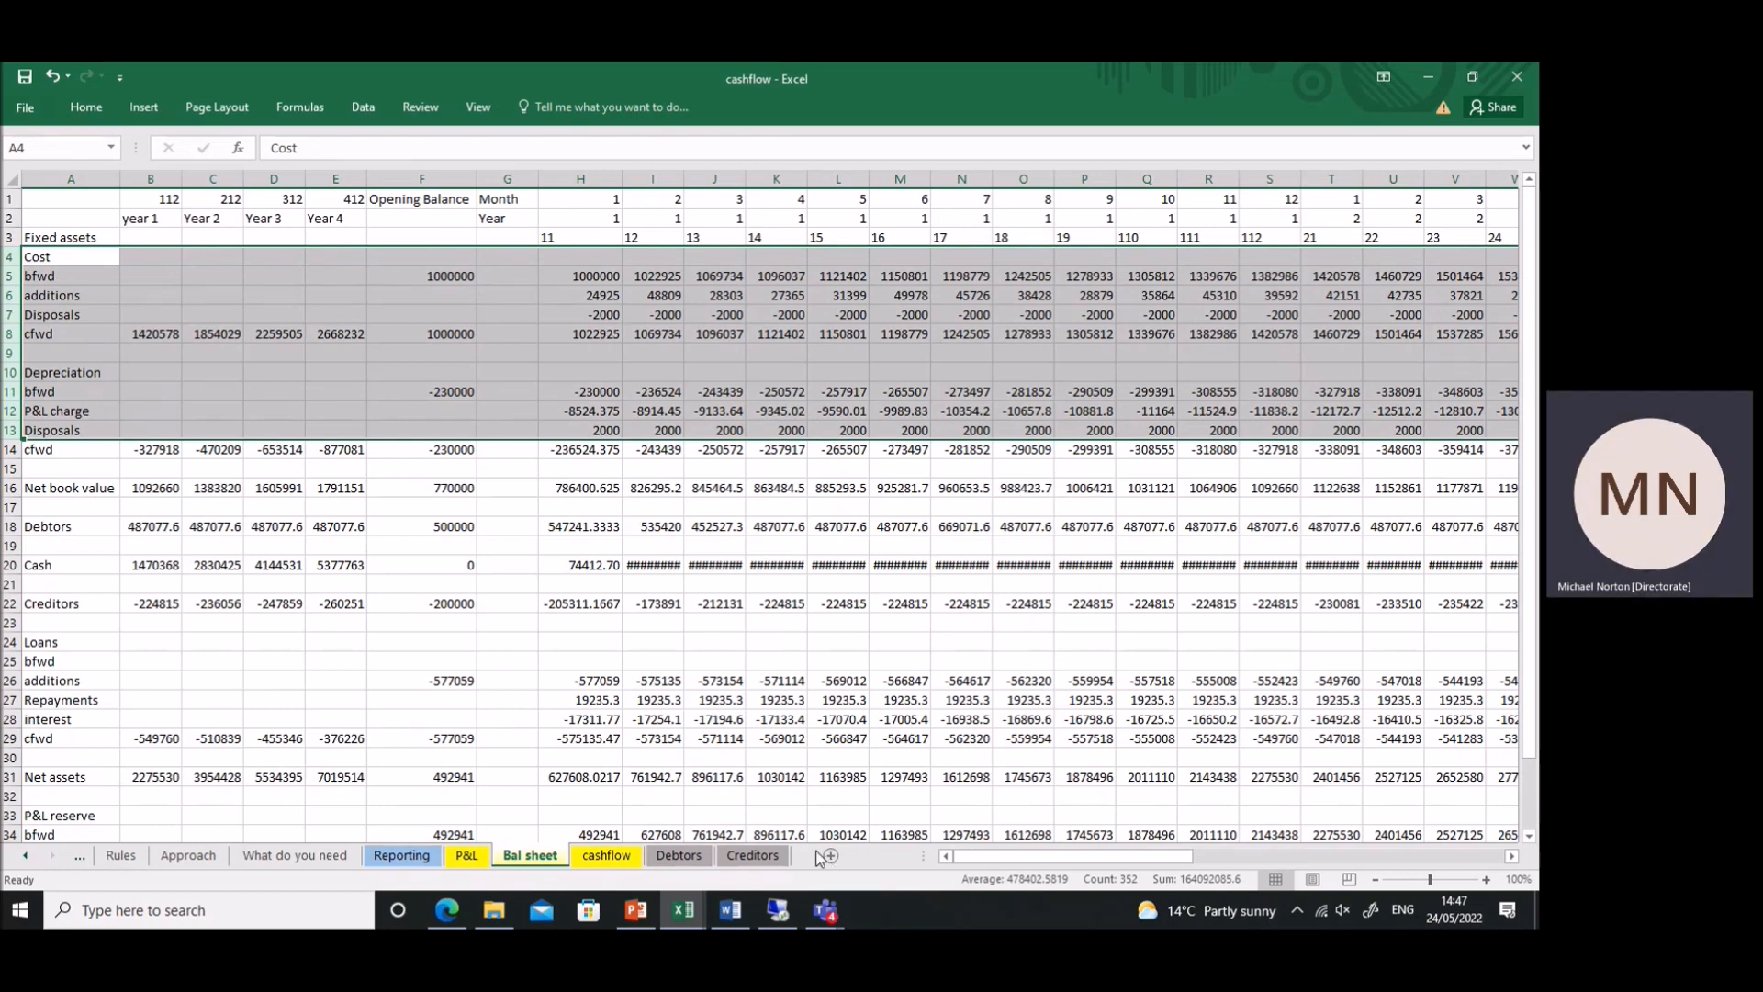
left_click_drag(569, 334, 755, 335)
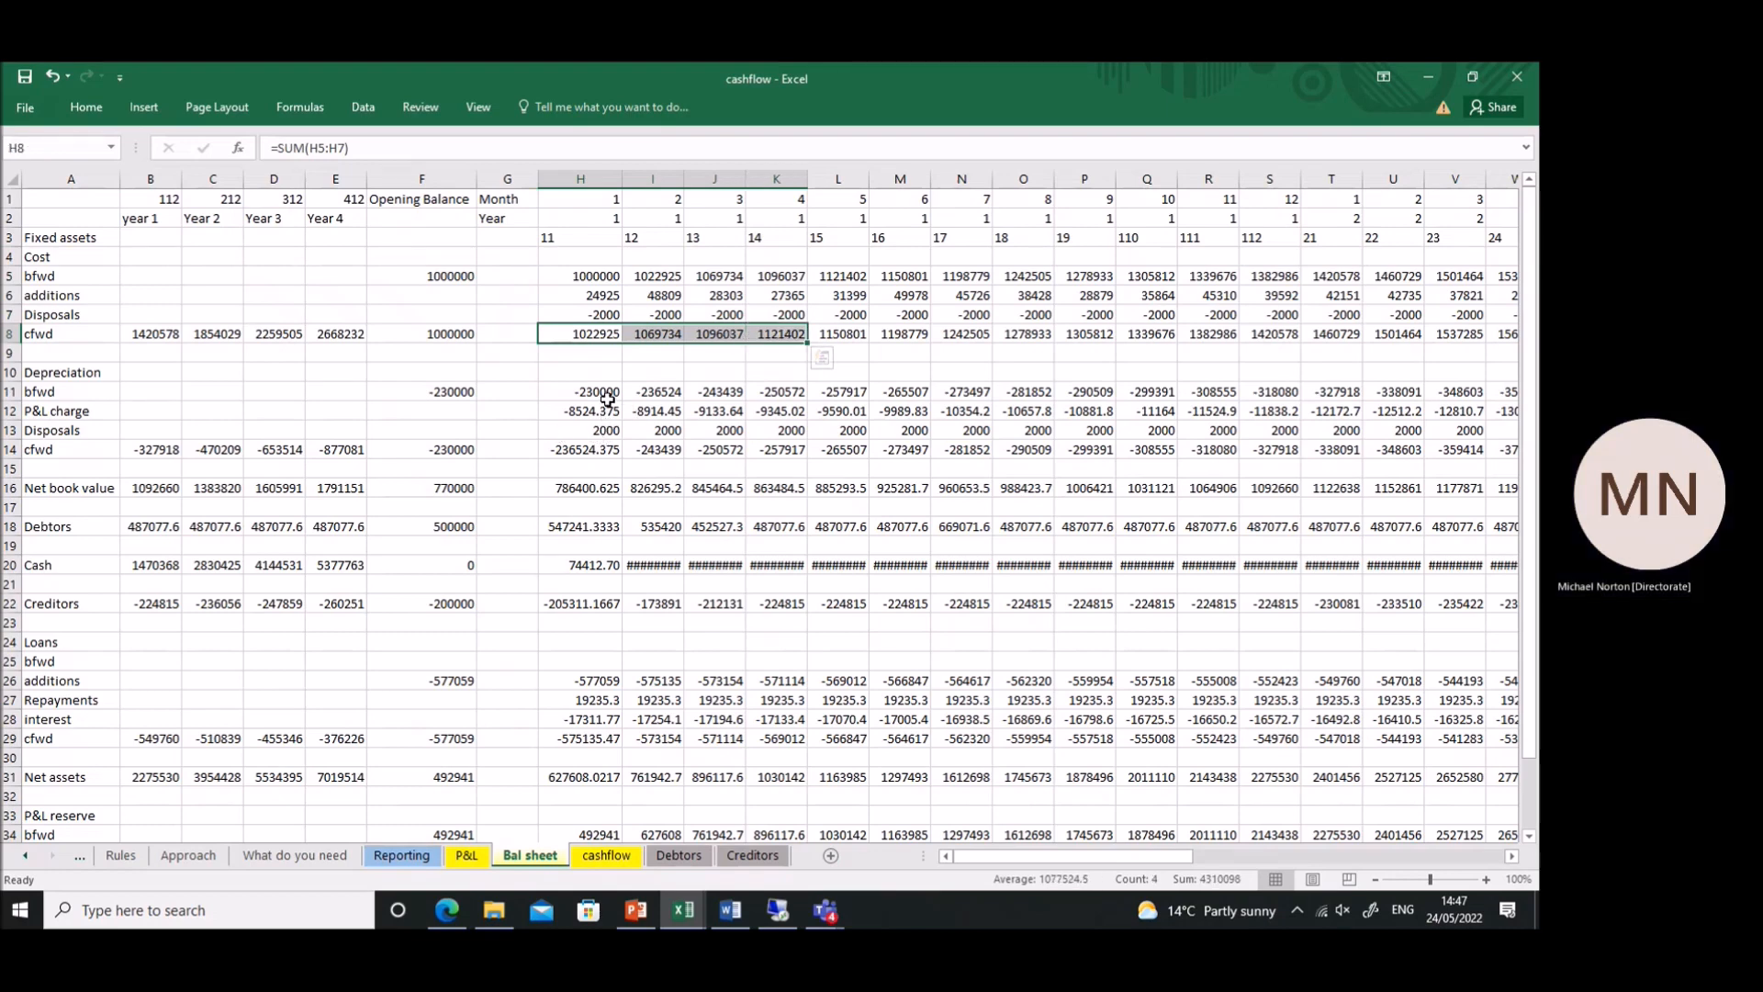
left_click(597, 411)
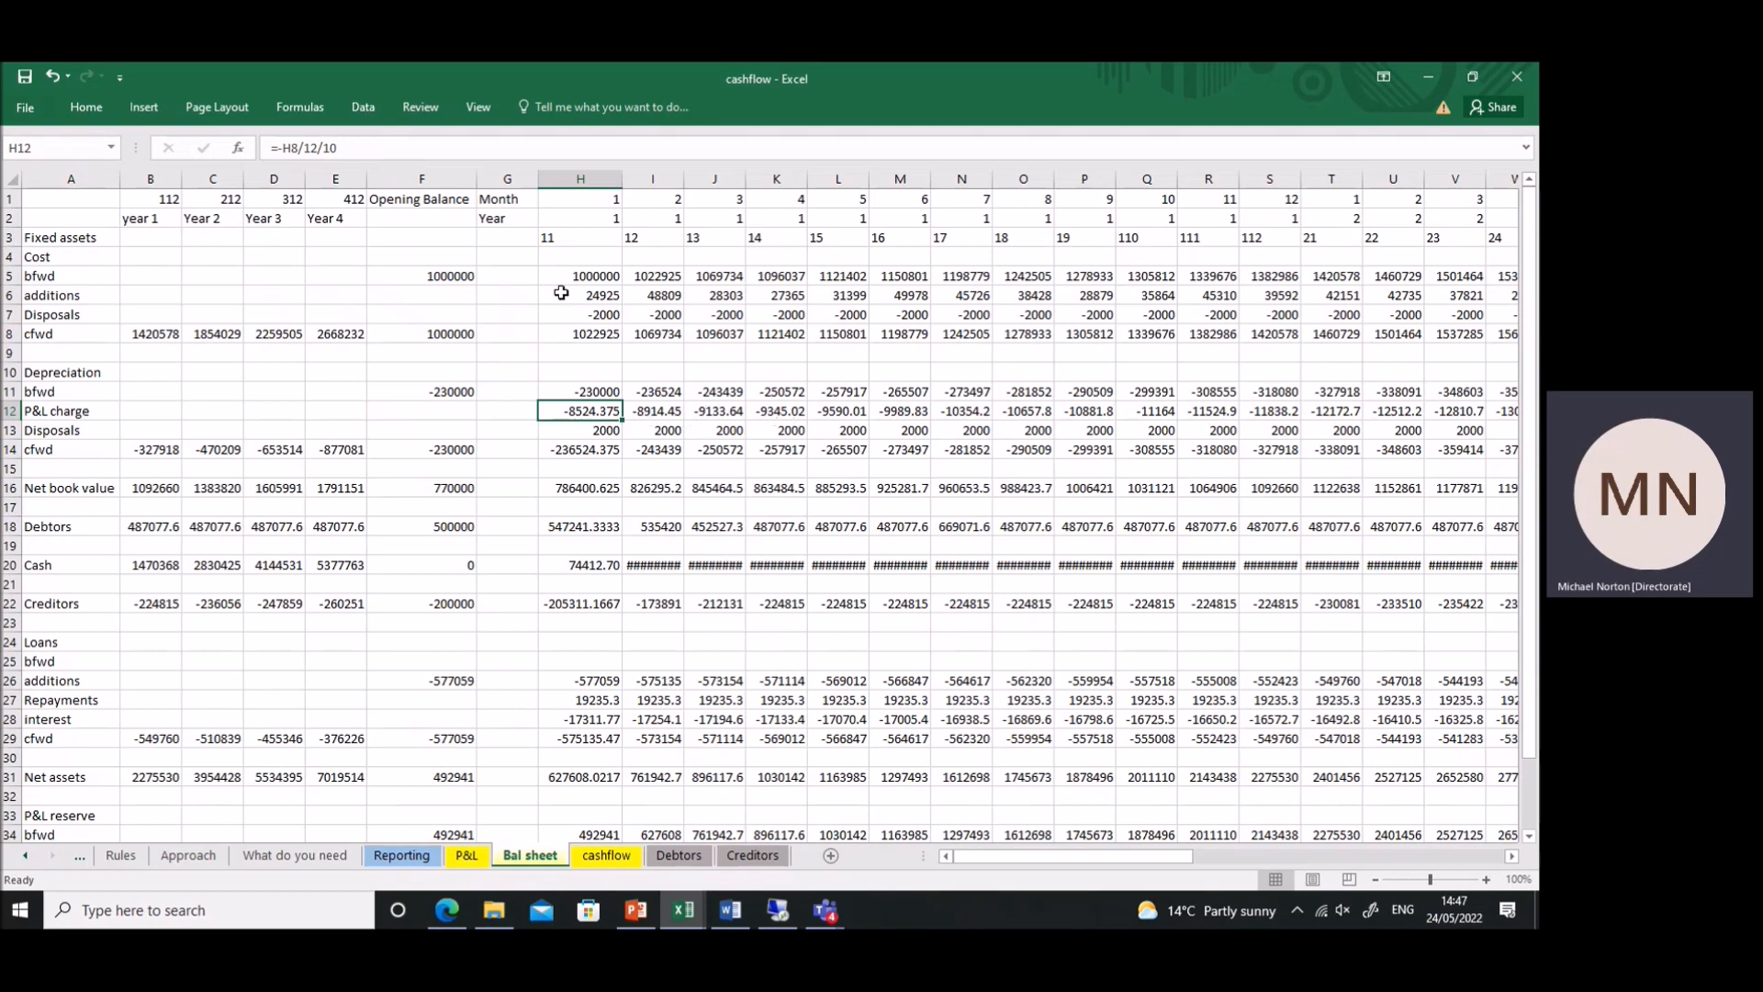
left_click_drag(591, 305, 787, 295)
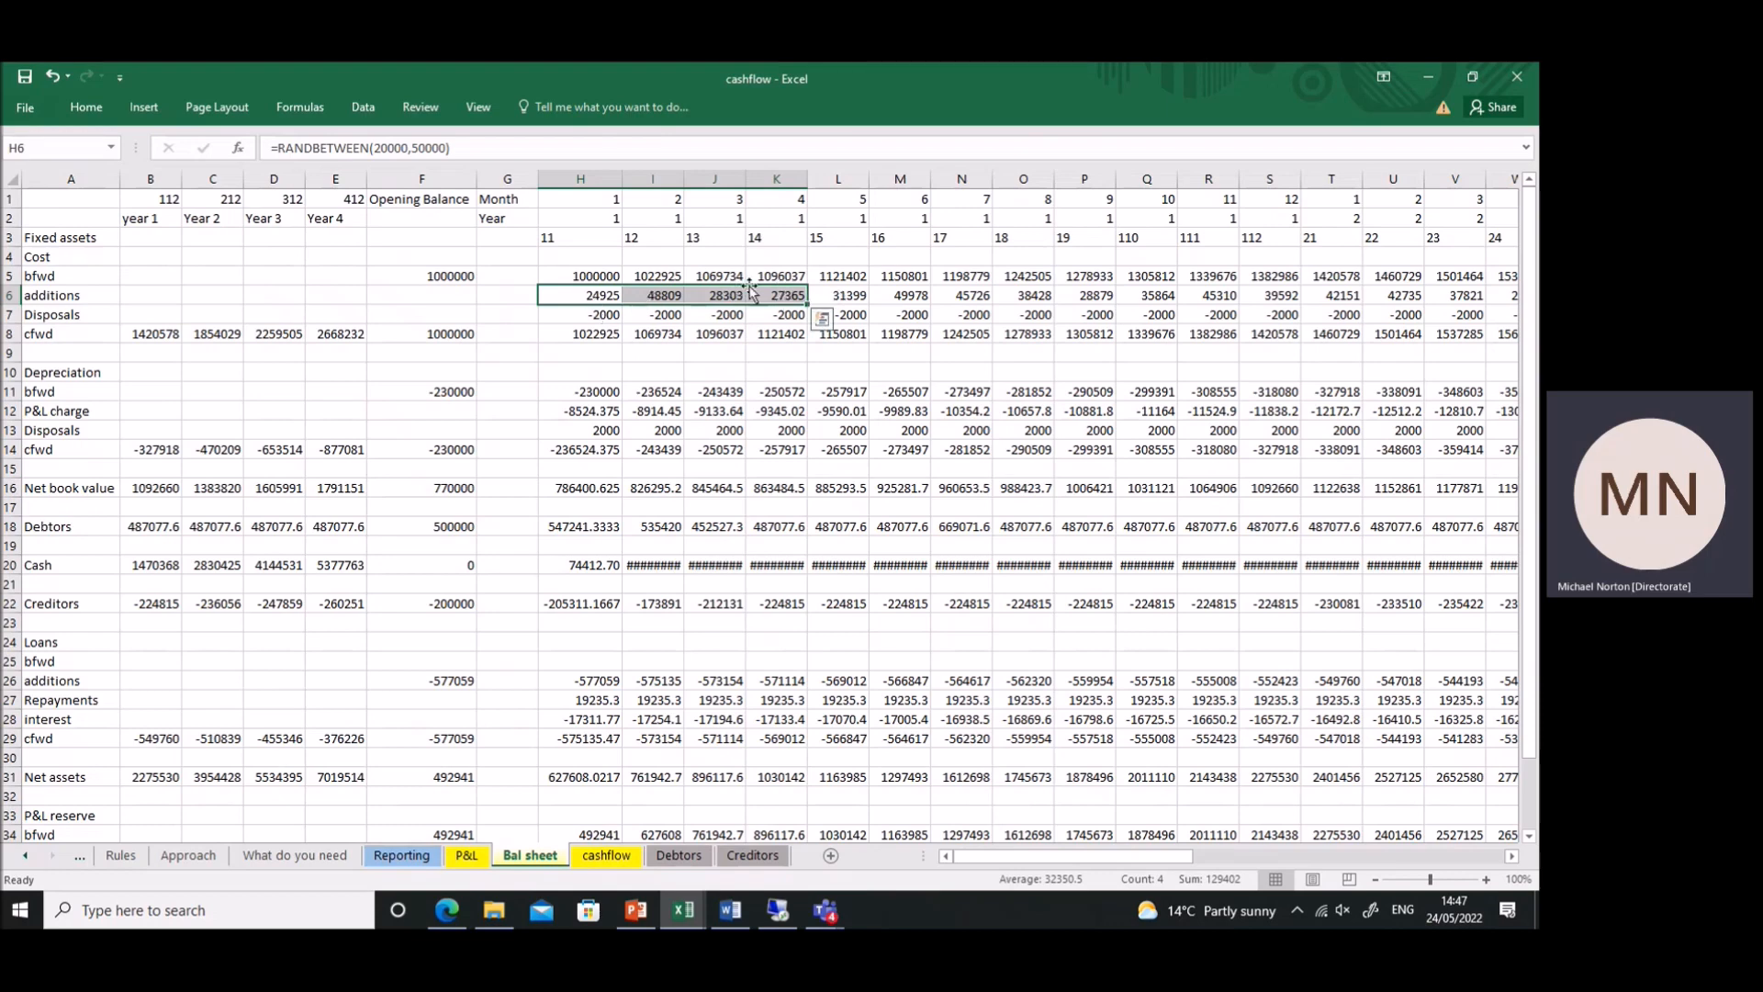
- On the P&L sheet, check the month 1 depreciation and interest charge formulas that link to the balance sheet
left_click(466, 857)
scroll(677, 642, "down", 10)
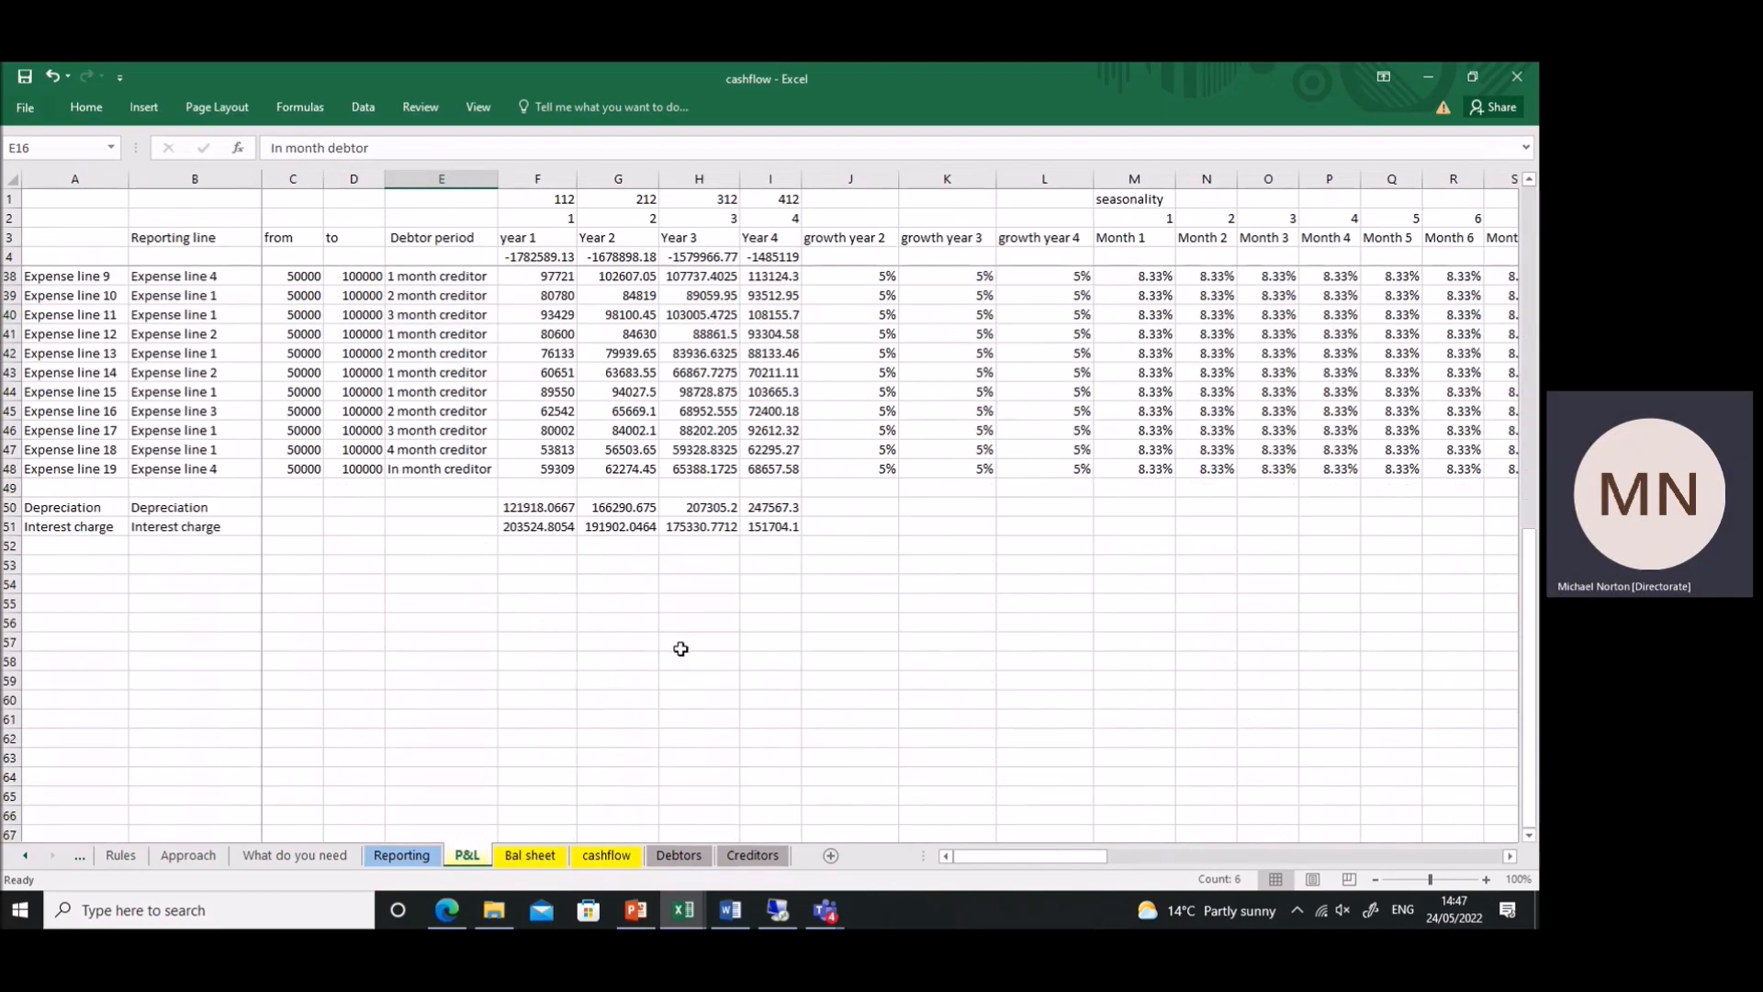
left_click(564, 505)
key("Right")
key("Right")
key("Right")
key("Right")
key("Right")
key("Right")
key("Right")
key("Right")
key("Right")
key("Right")
key("Right")
key("Right")
key("Right")
key("Right")
key("Right")
key("Right")
key("Right")
key("Right")
key("Right")
key("Right")
key("Right")
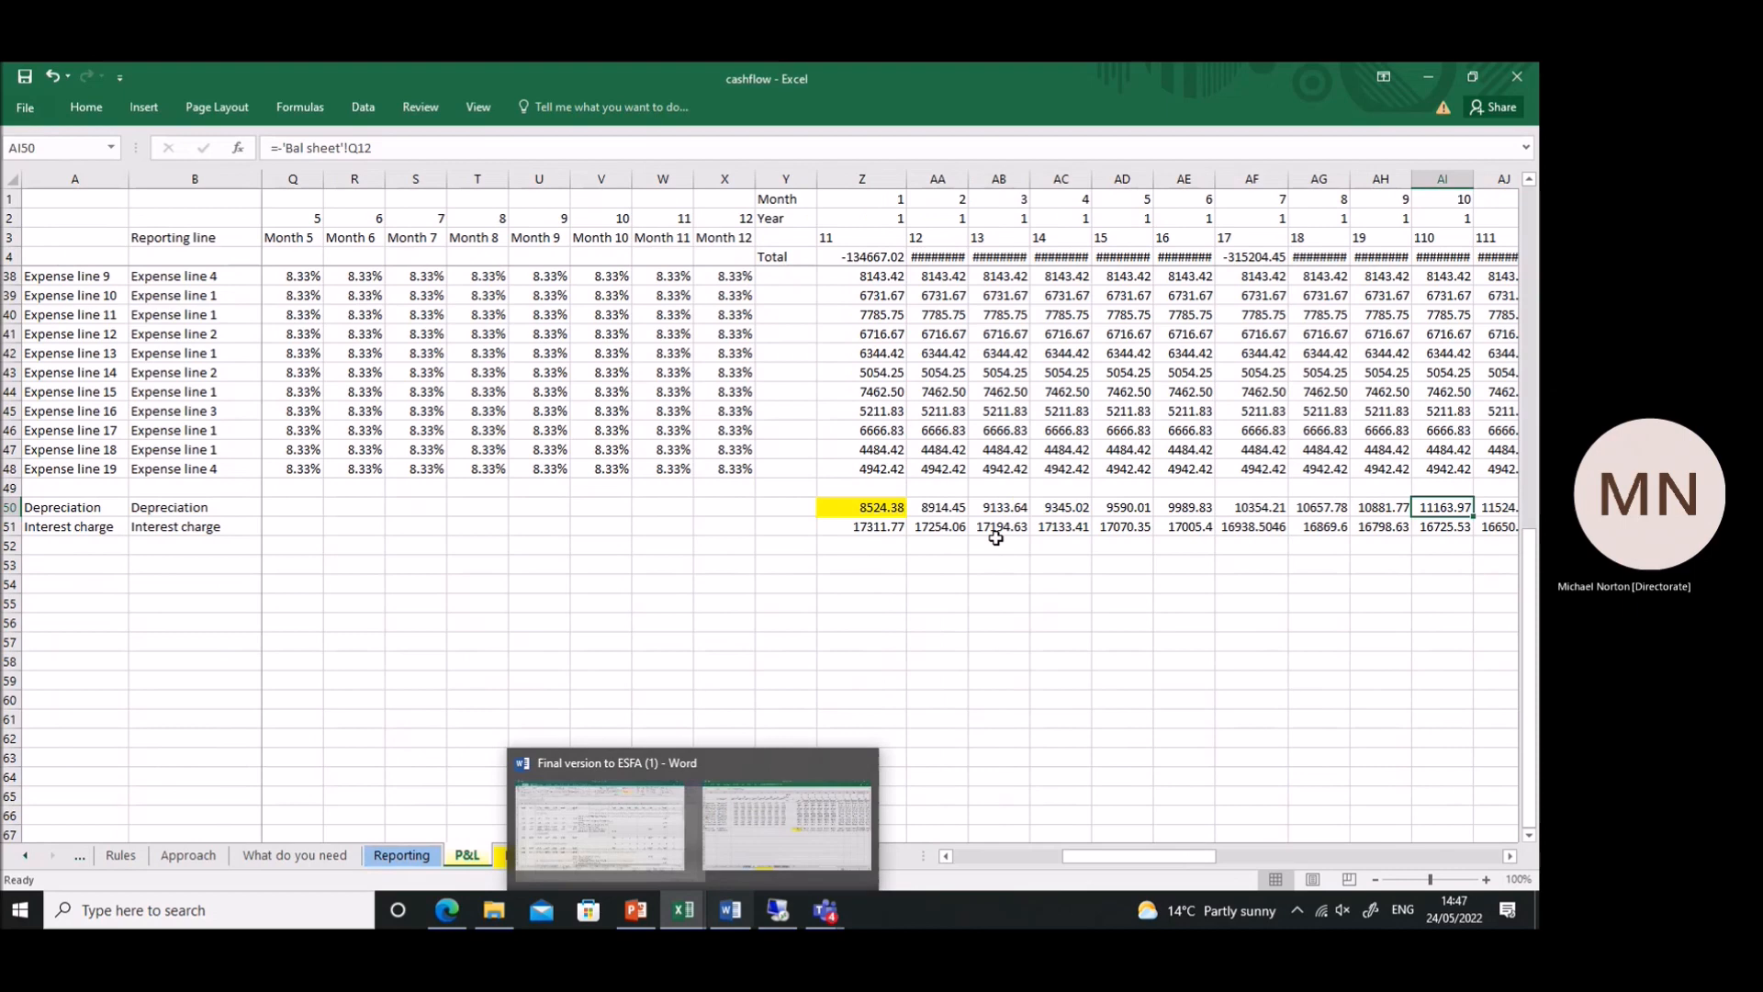
left_click(868, 512)
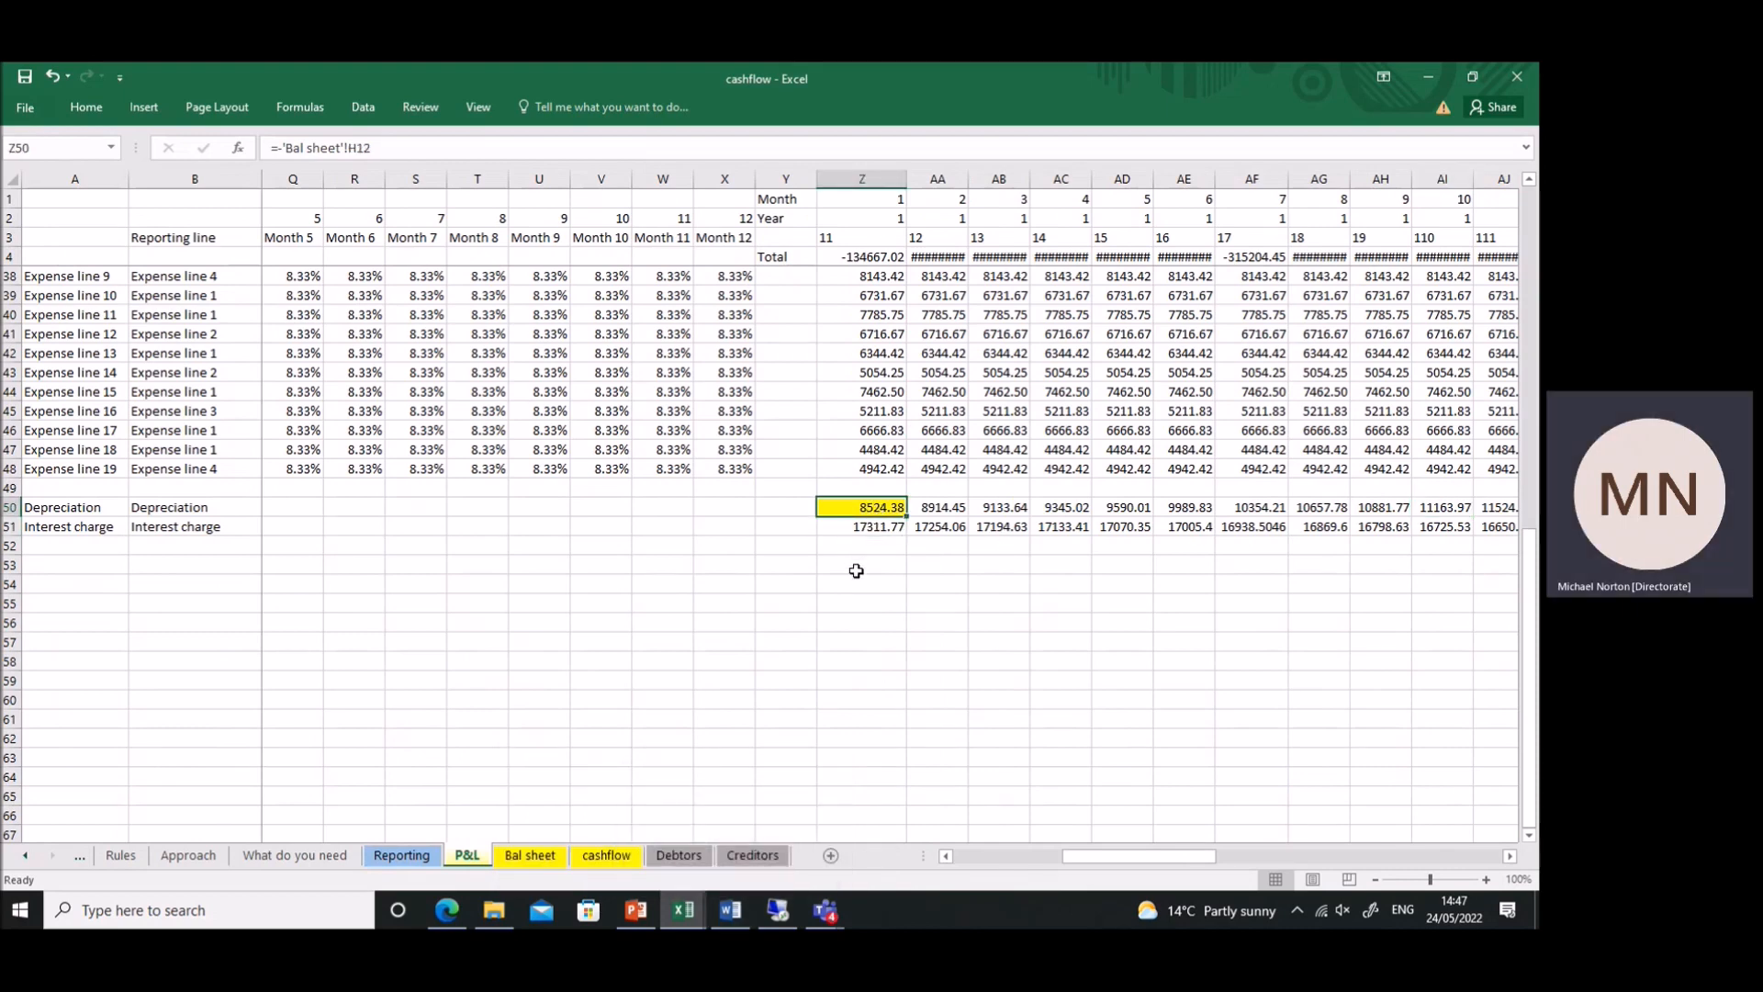
left_click(884, 525)
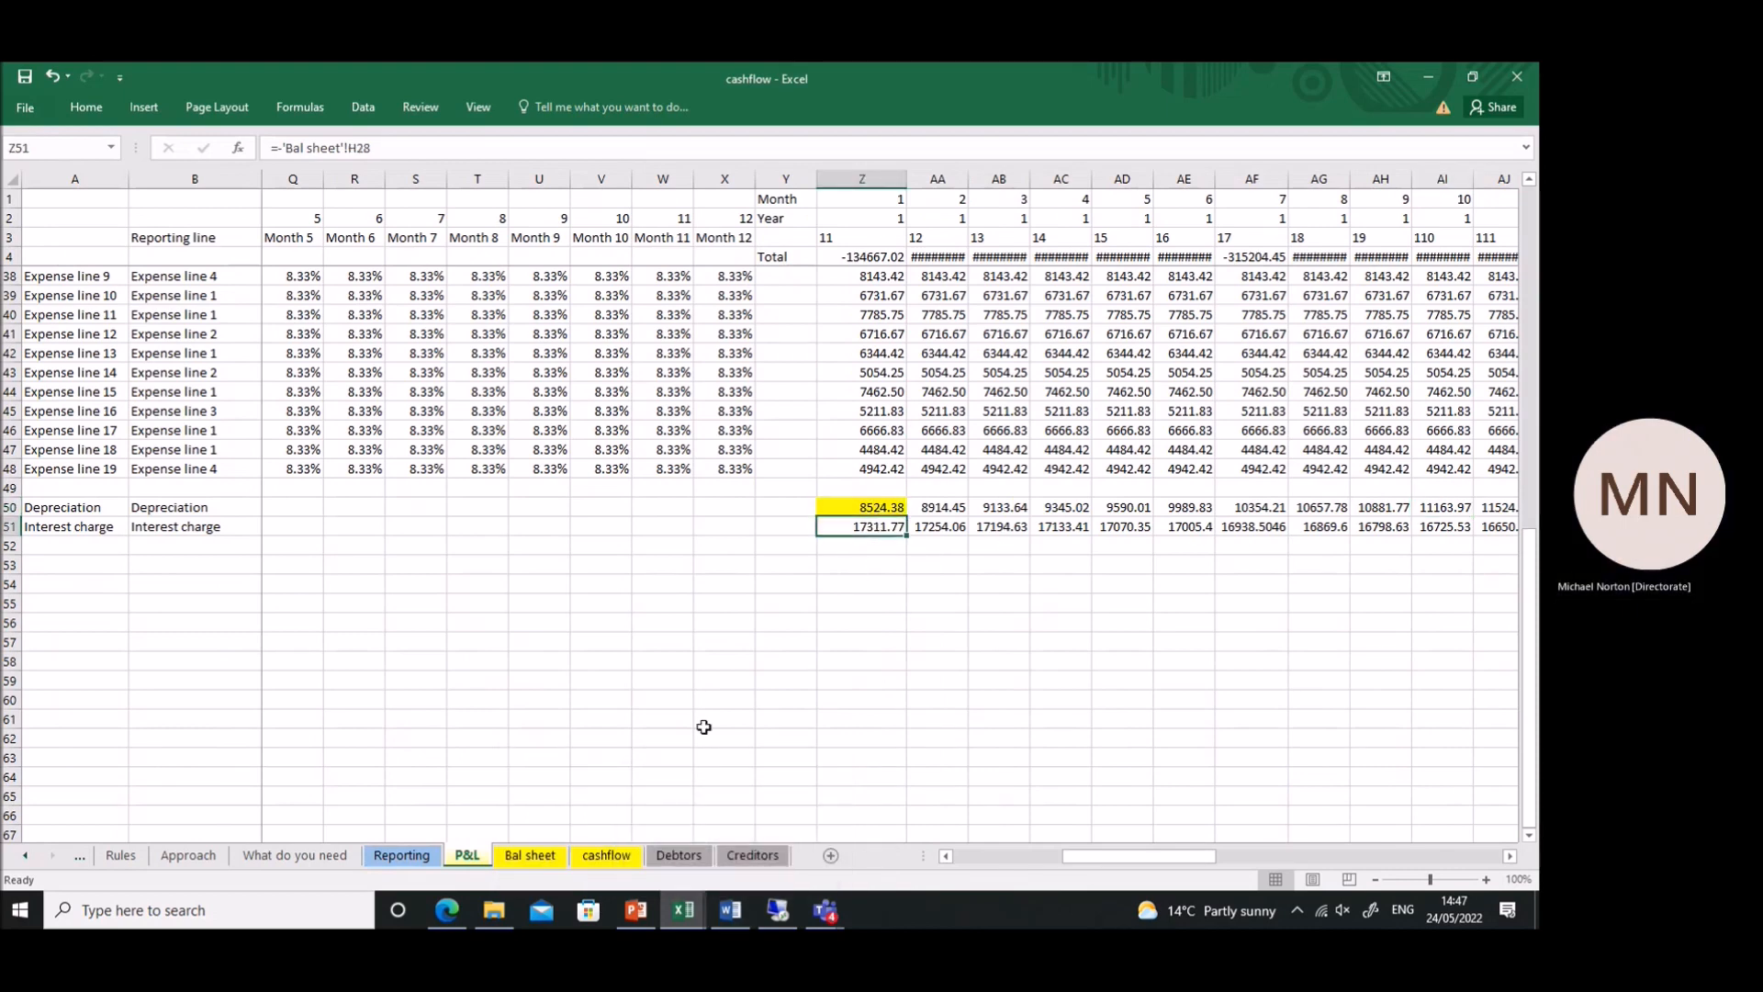
- On the Bal sheet, examine the month 1 loan interest formula and its 0.03 rate, leaving the formula unedited
left_click(532, 856)
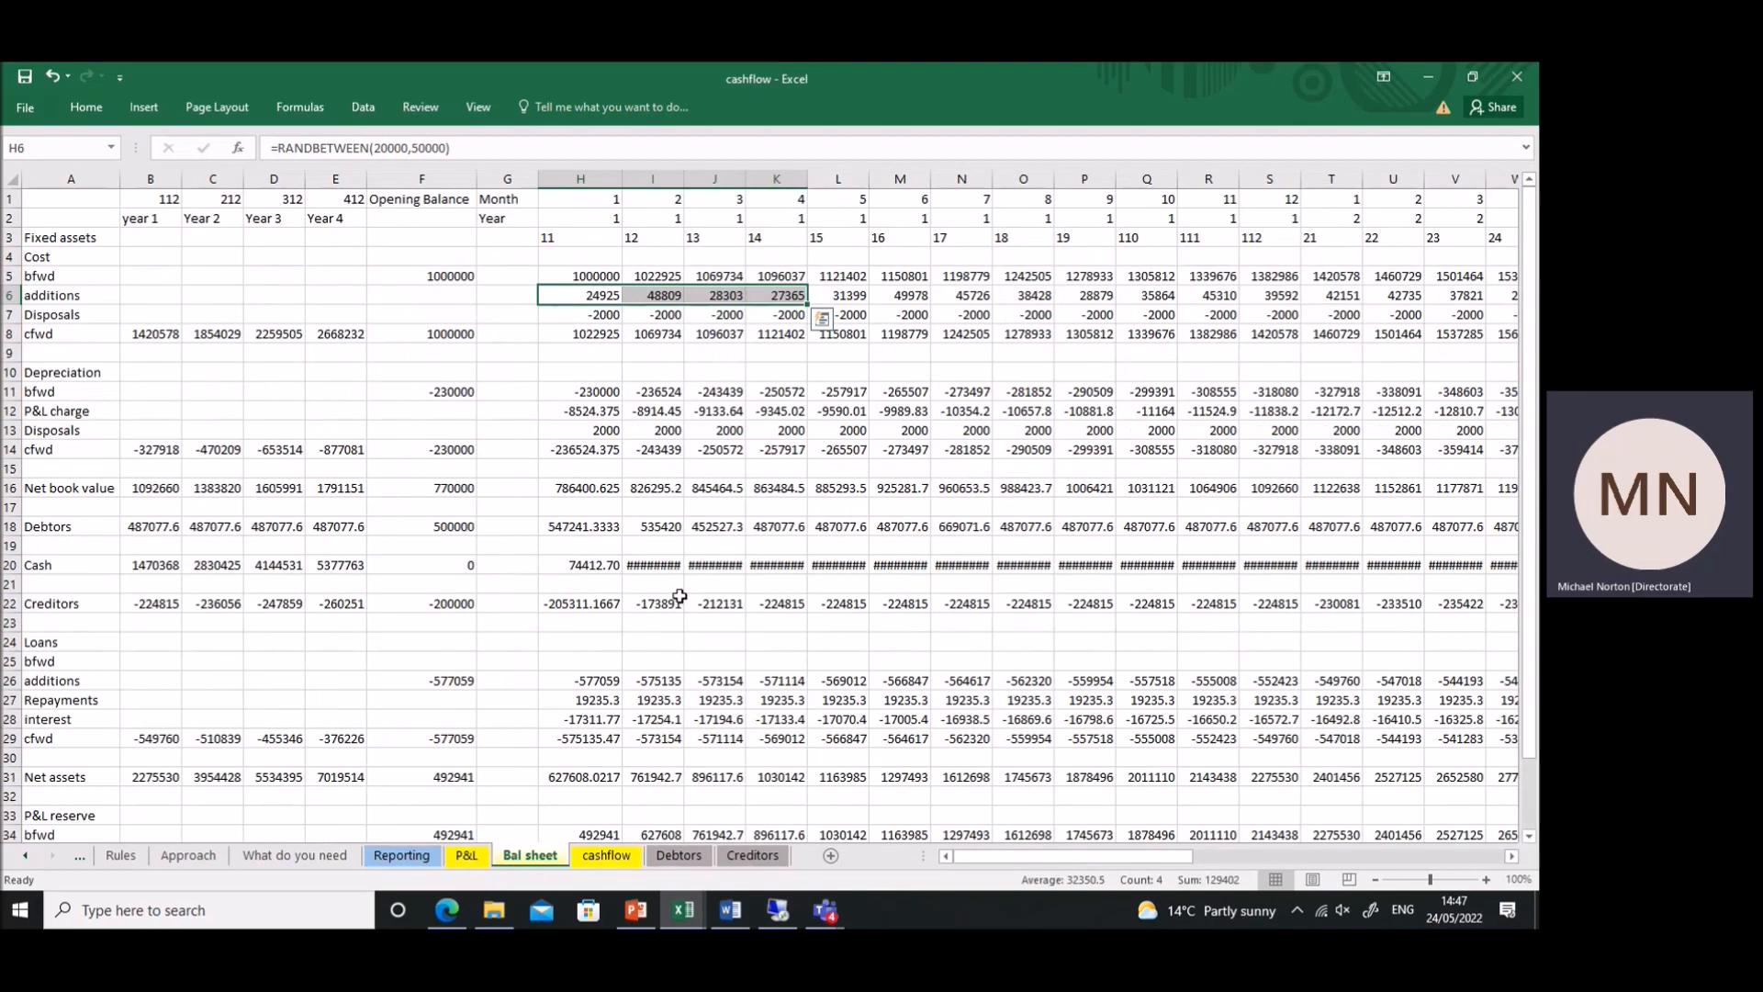
left_click(606, 718)
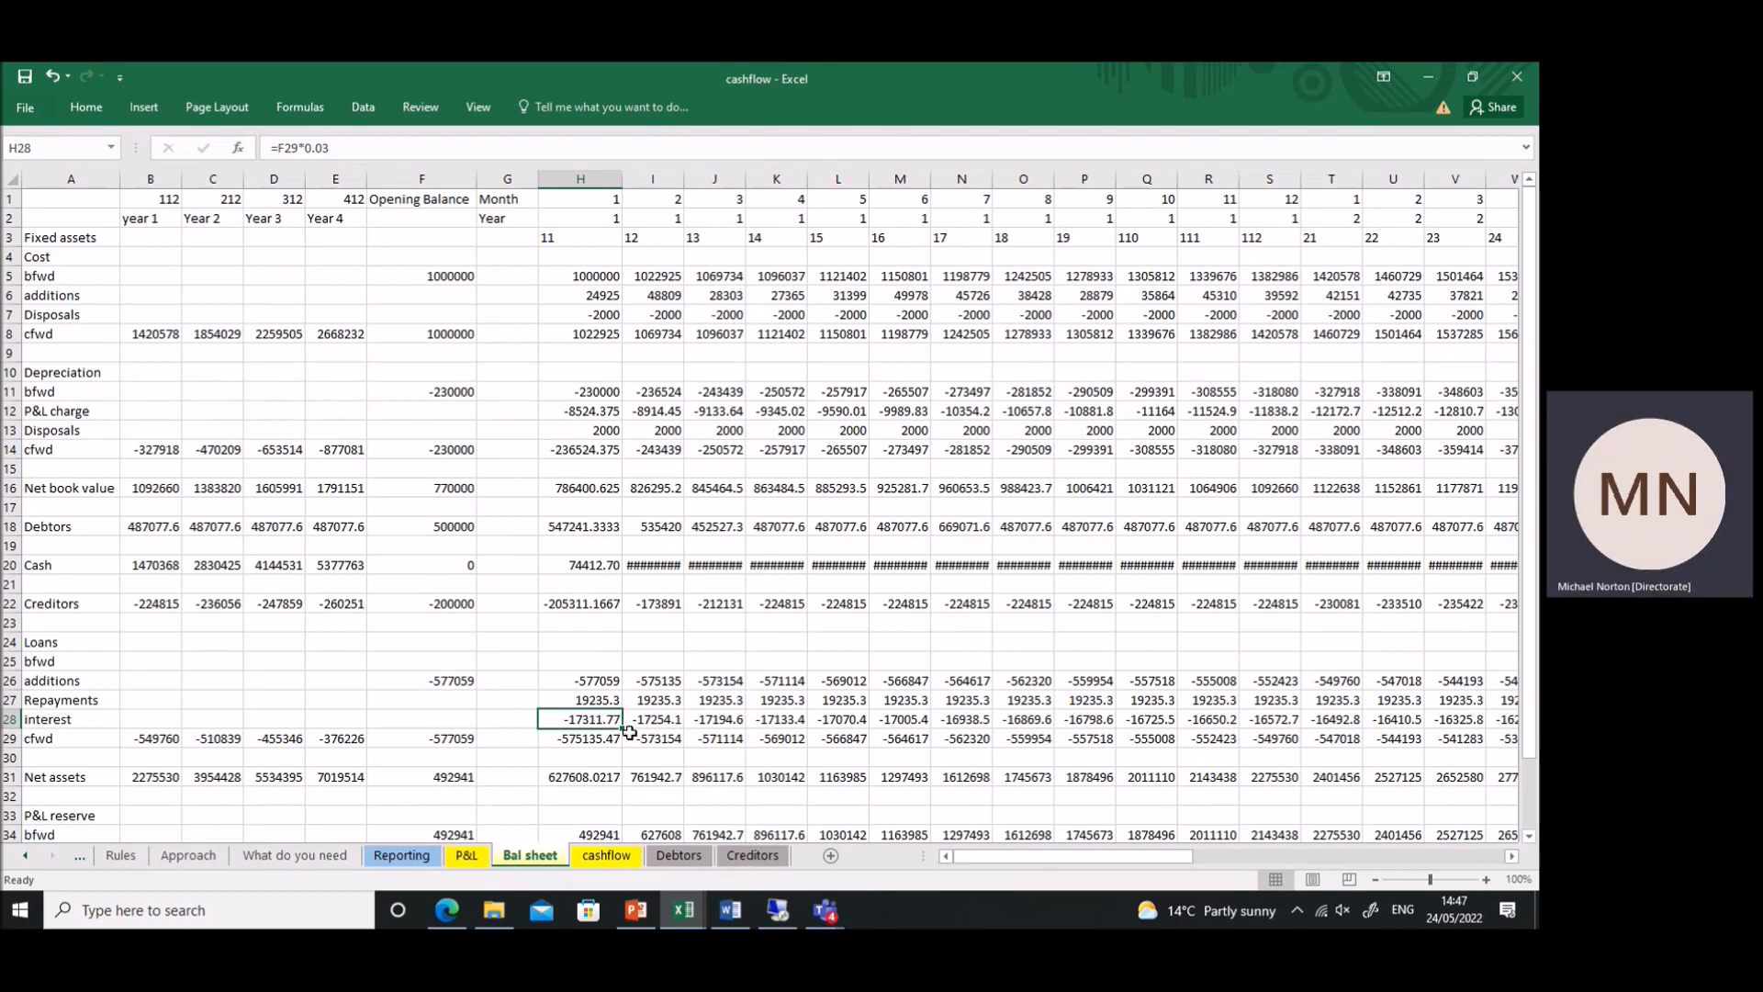
left_click(348, 148)
left_click_drag(348, 148, 306, 148)
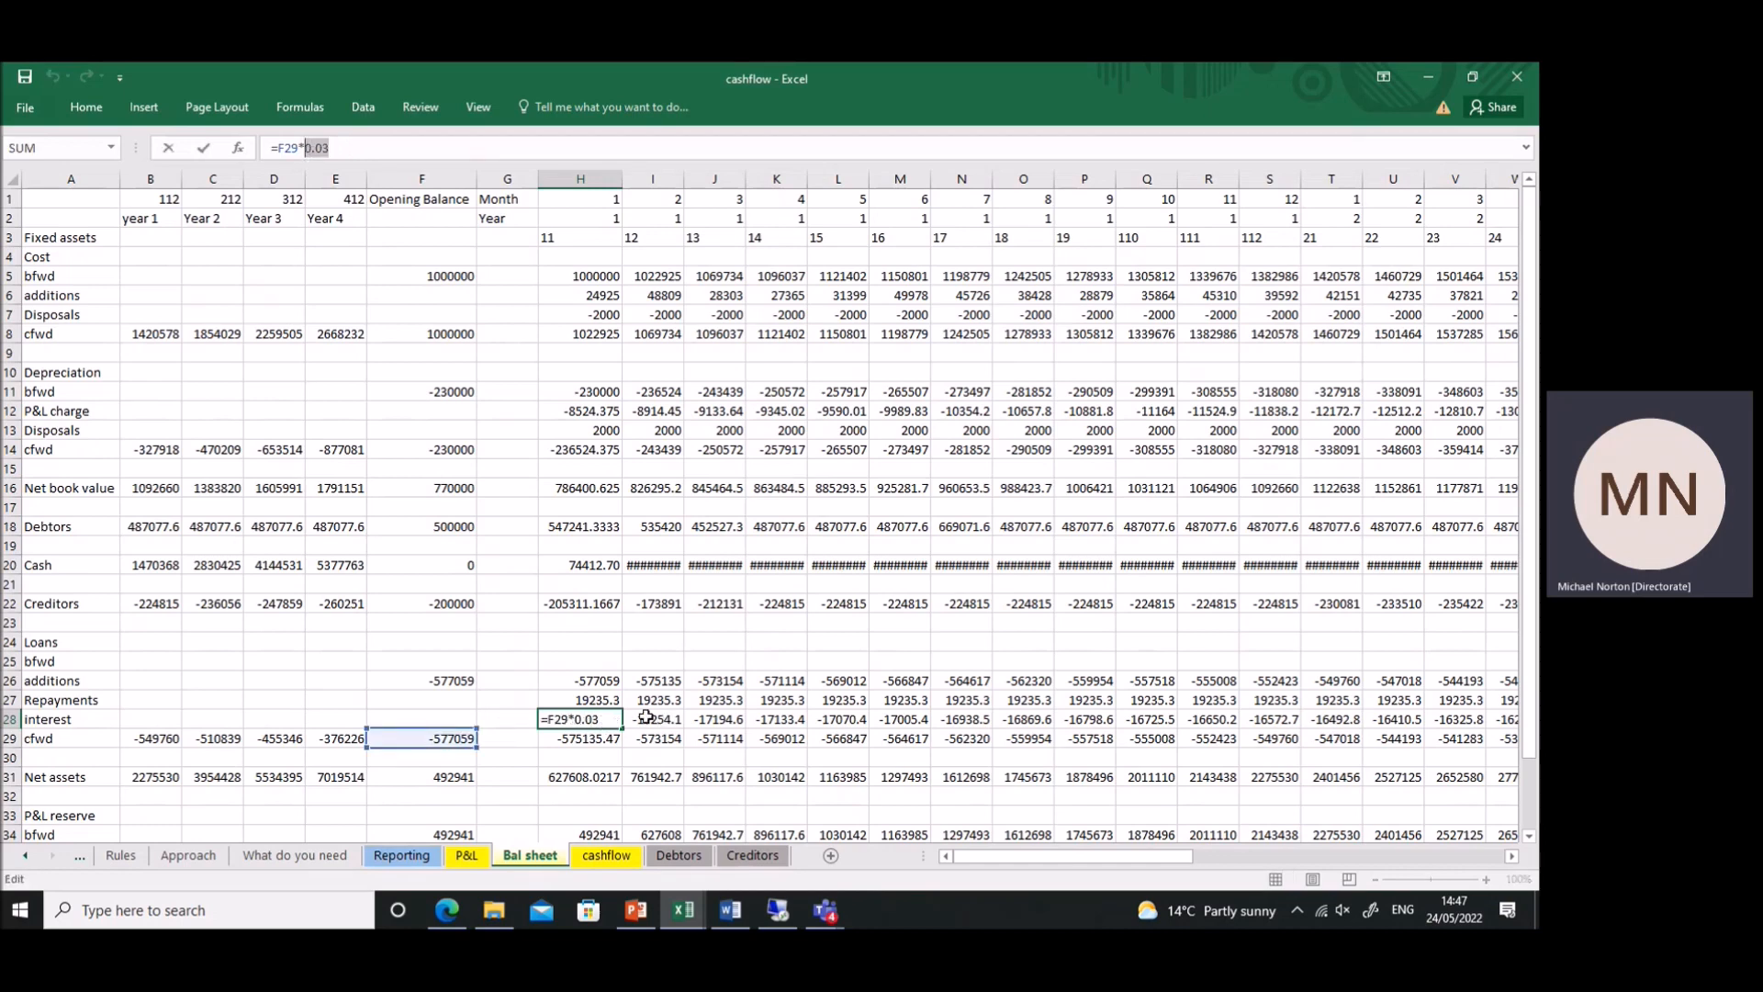
key("Escape")
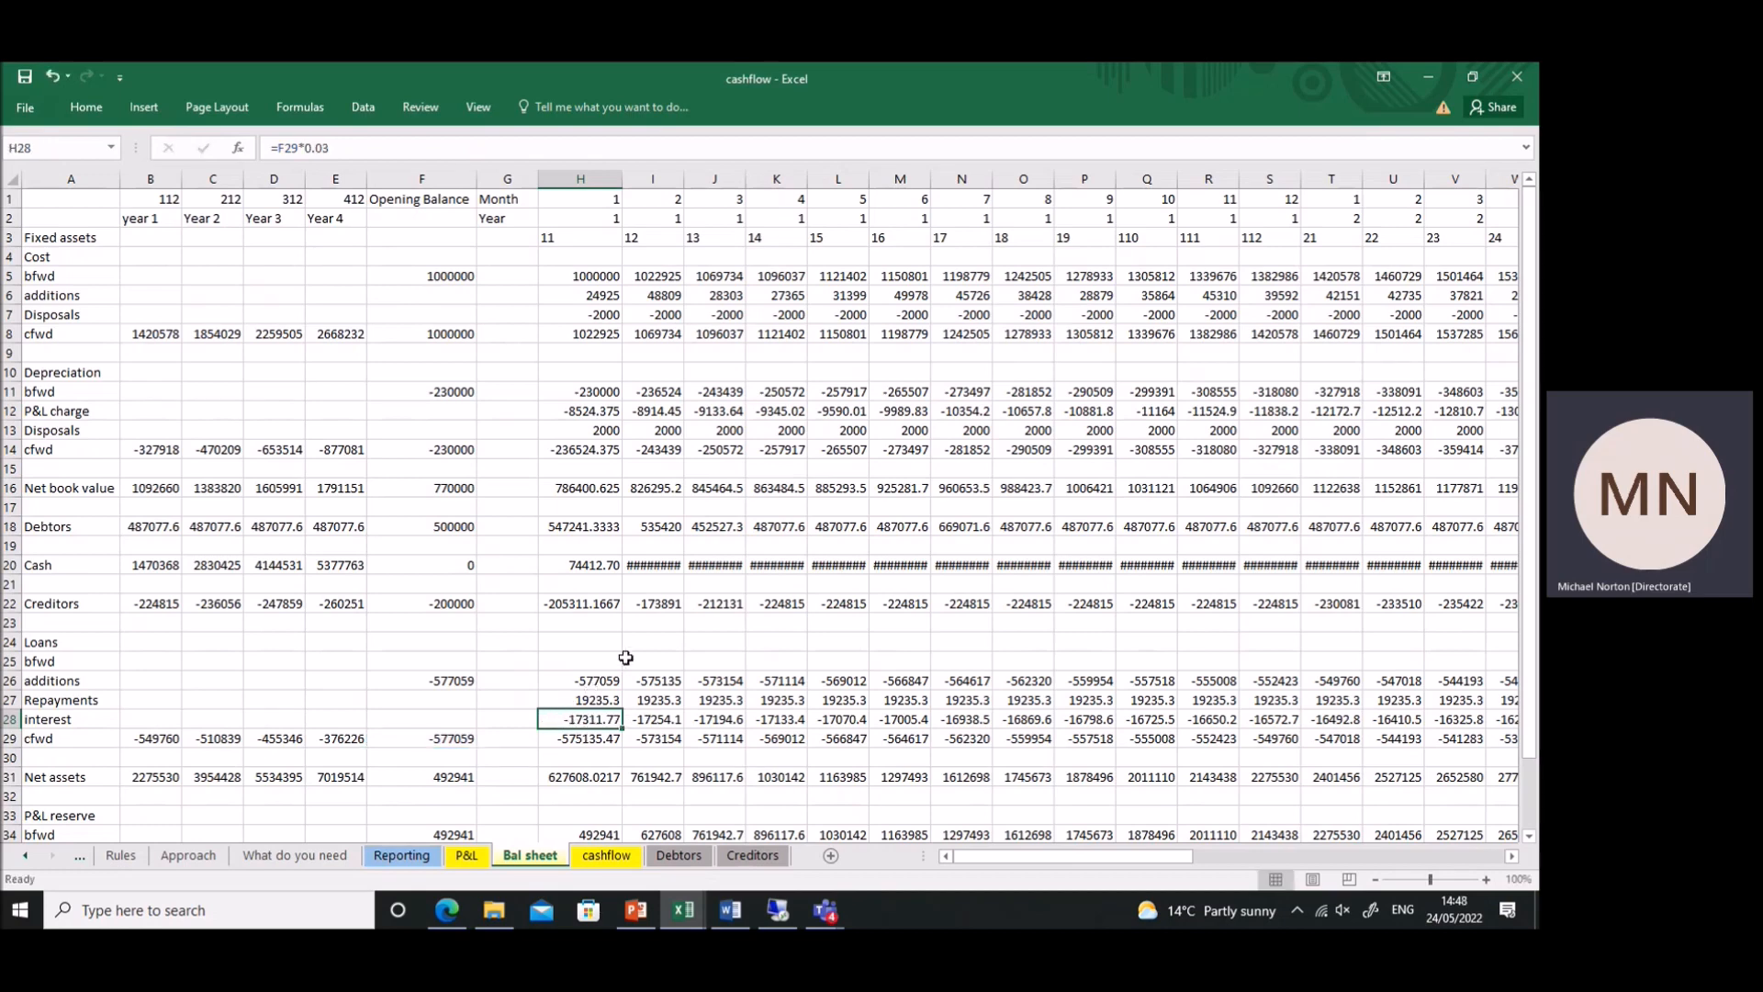
- Review the balance sheet's net assets for months 1 to 4 and its monthly cash row
scroll(628, 649, "down", 4)
left_click_drag(590, 565, 773, 562)
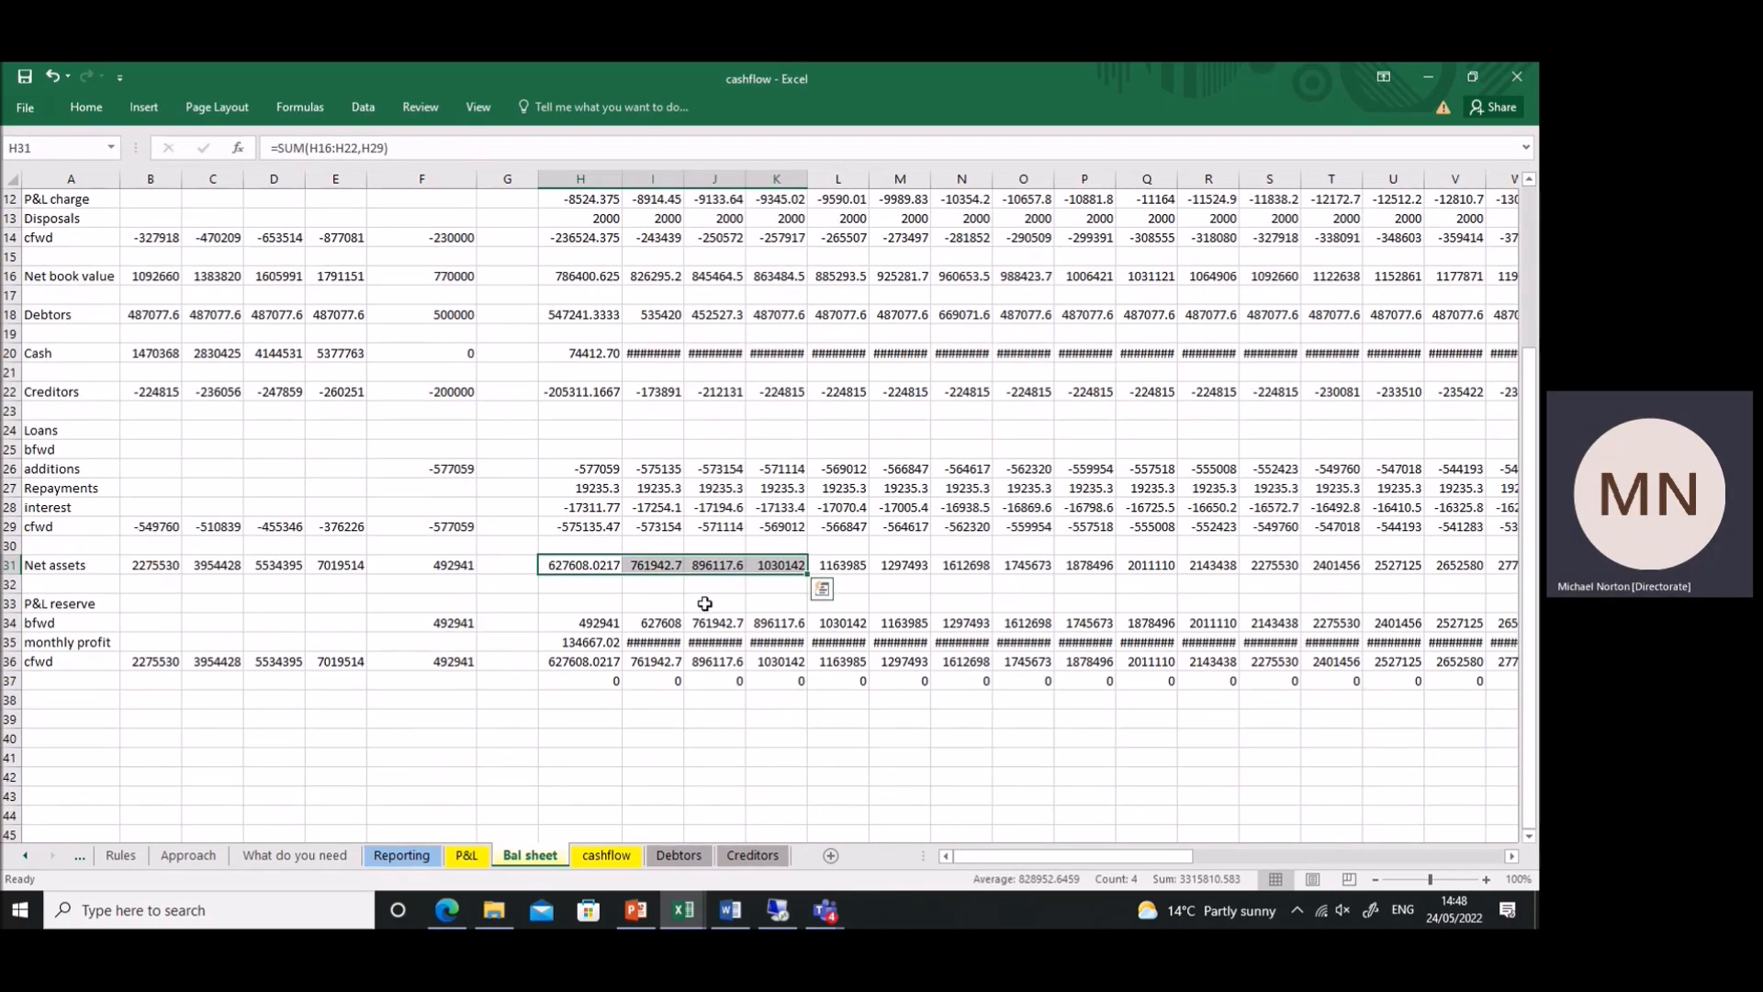
left_click_drag(567, 353, 1497, 353)
key("Delete")
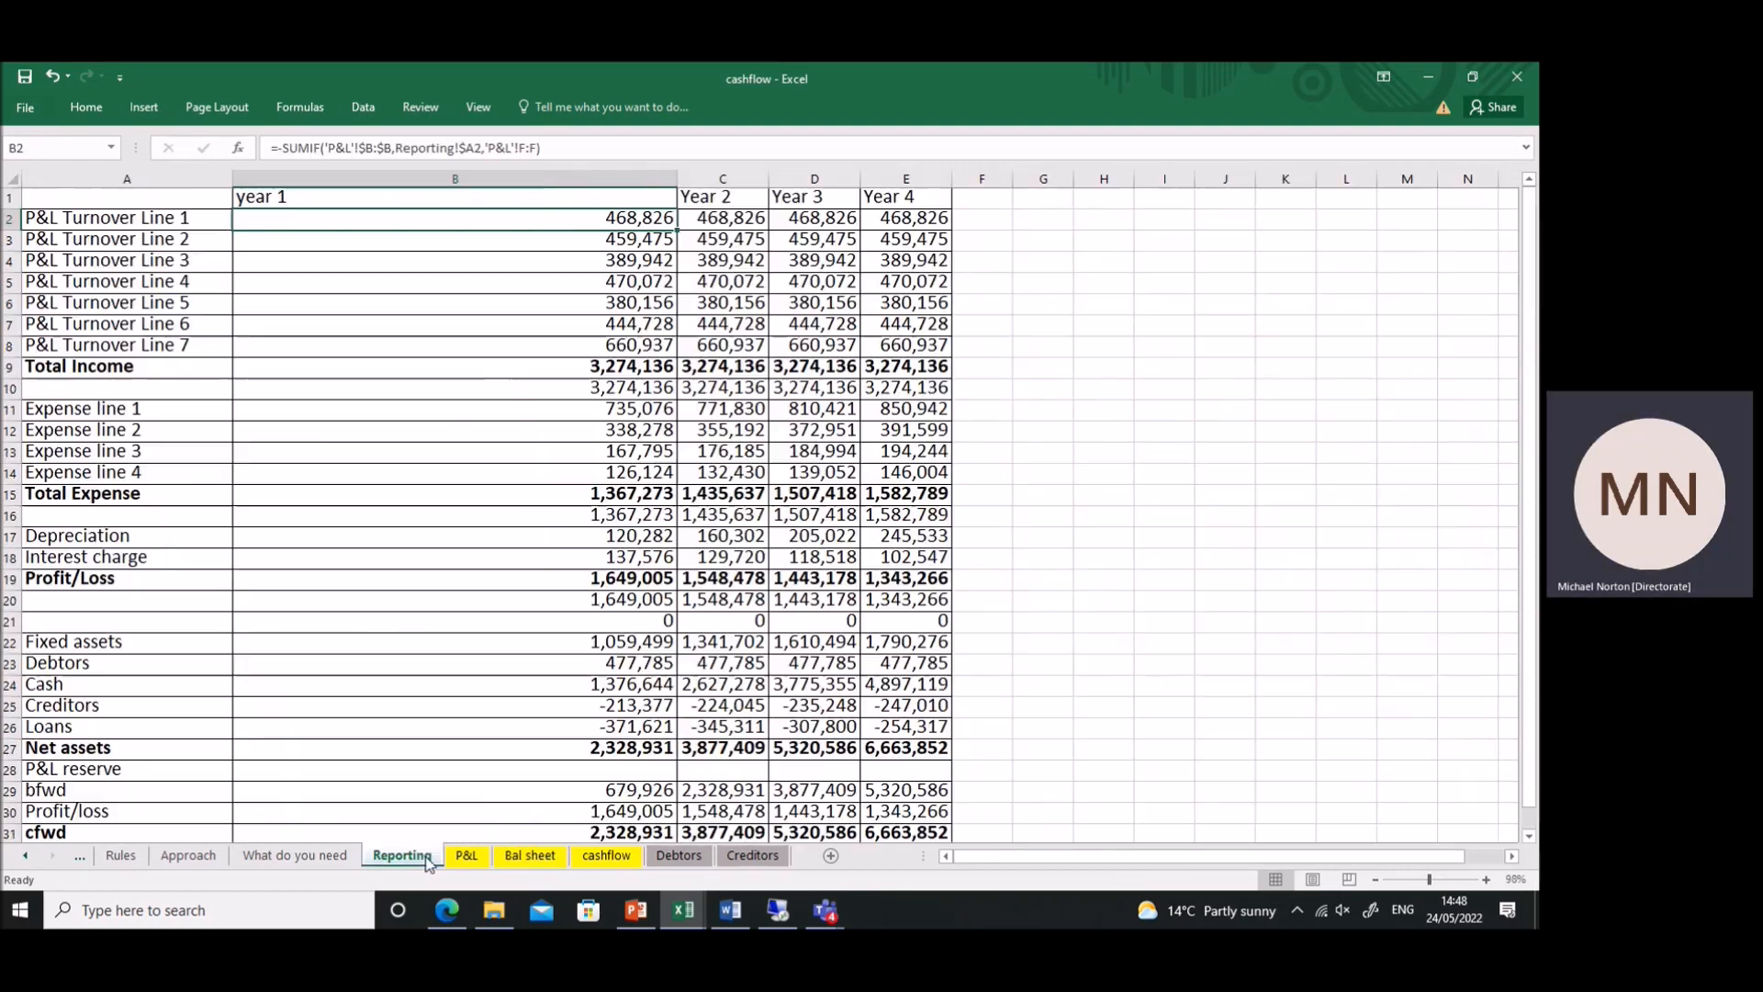
- On the Reporting sheet, examine the cash figures for years 1 to 4
left_click(402, 855)
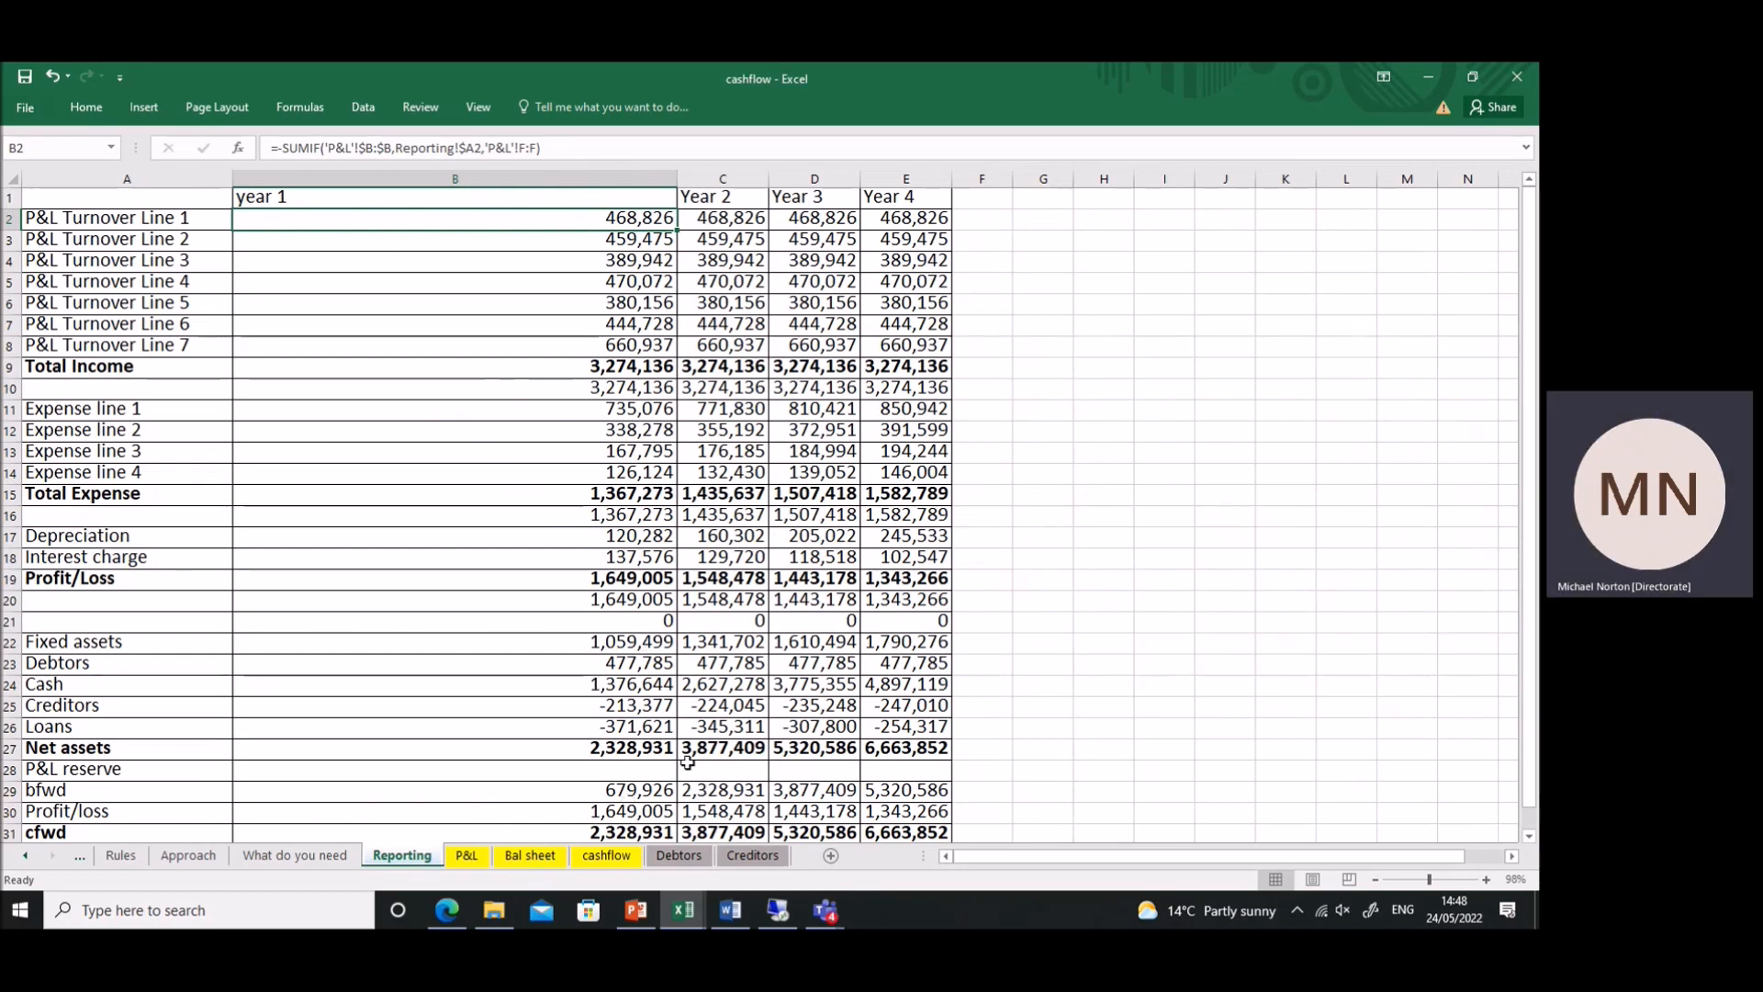
left_click_drag(616, 687, 904, 684)
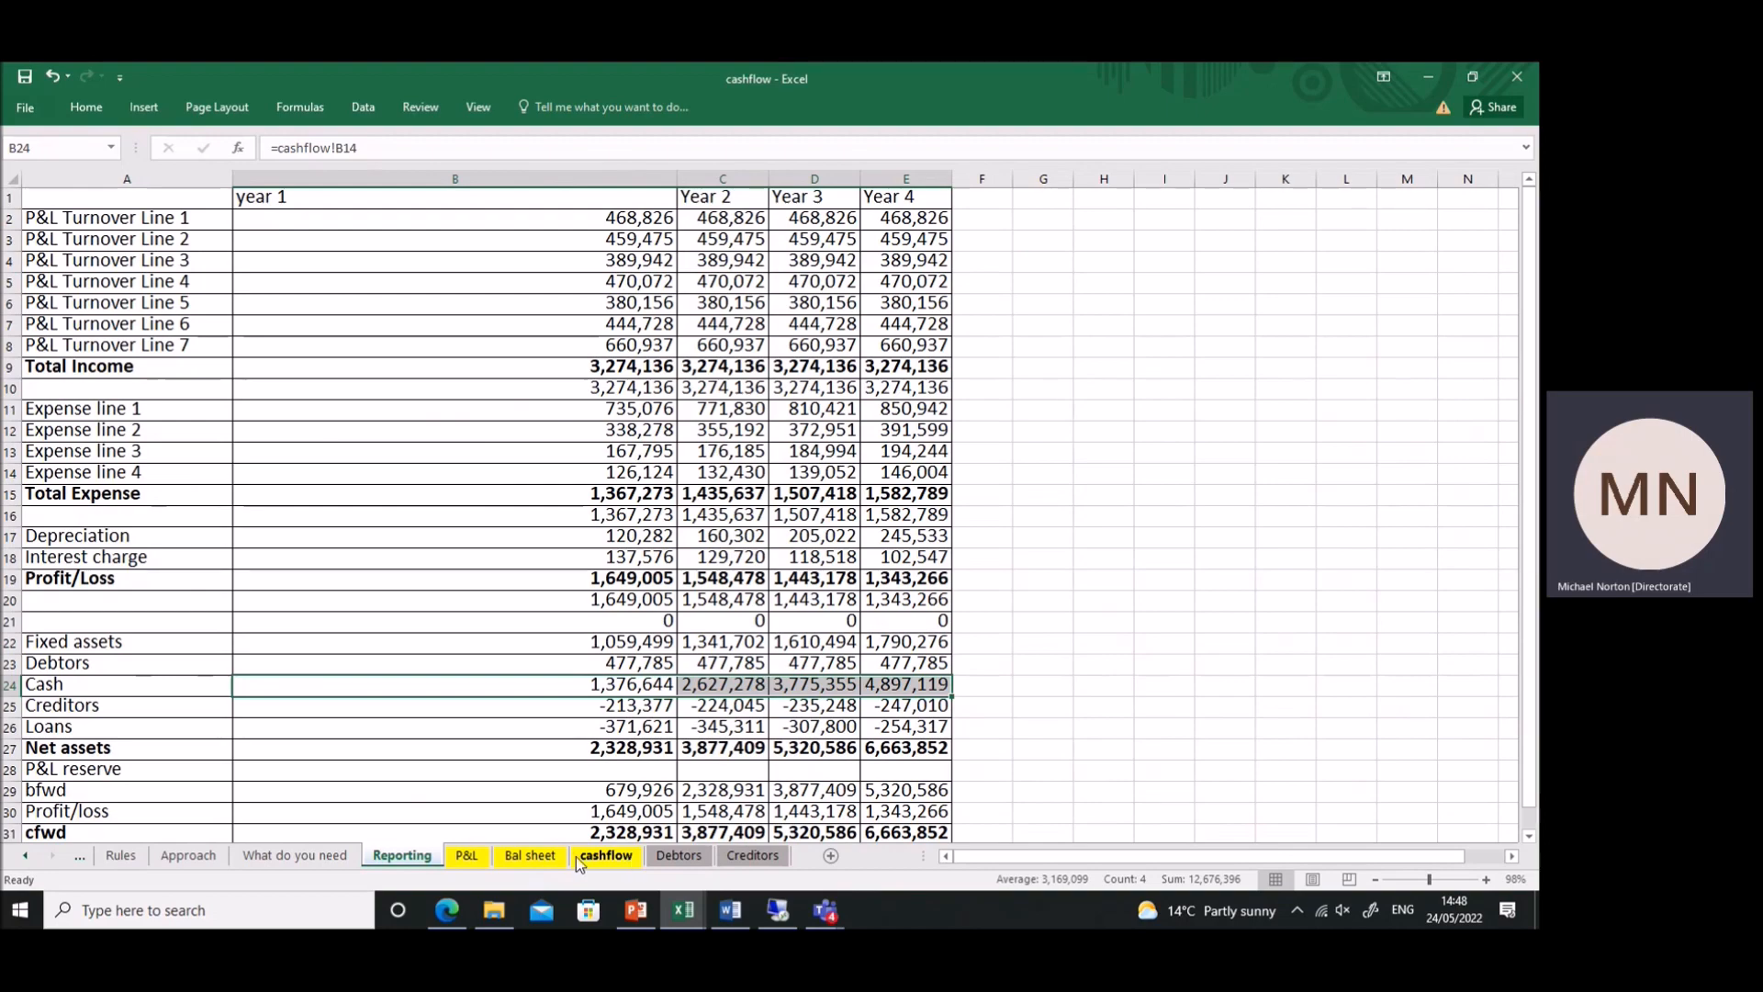
- On the cashflow sheet, examine the month 1 formulas for profit, depreciation, interest and the changes in debtors and creditors
left_click(530, 855)
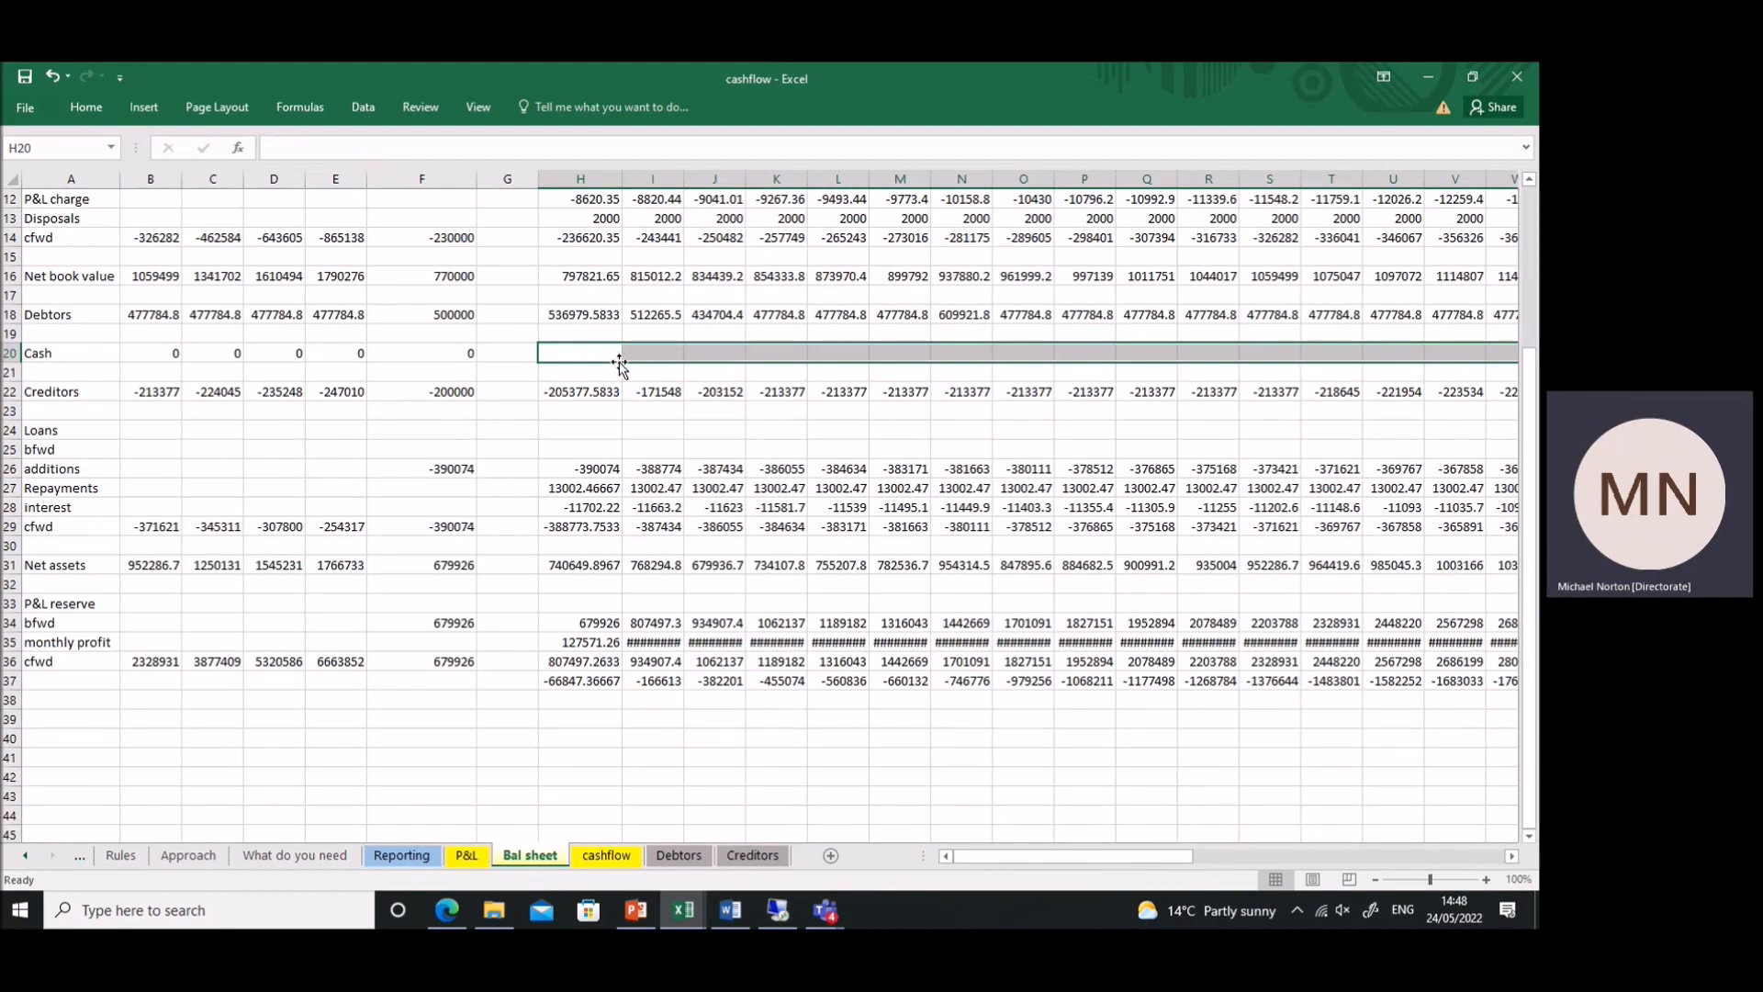
scroll(620, 364, "up", 4)
left_click(602, 854)
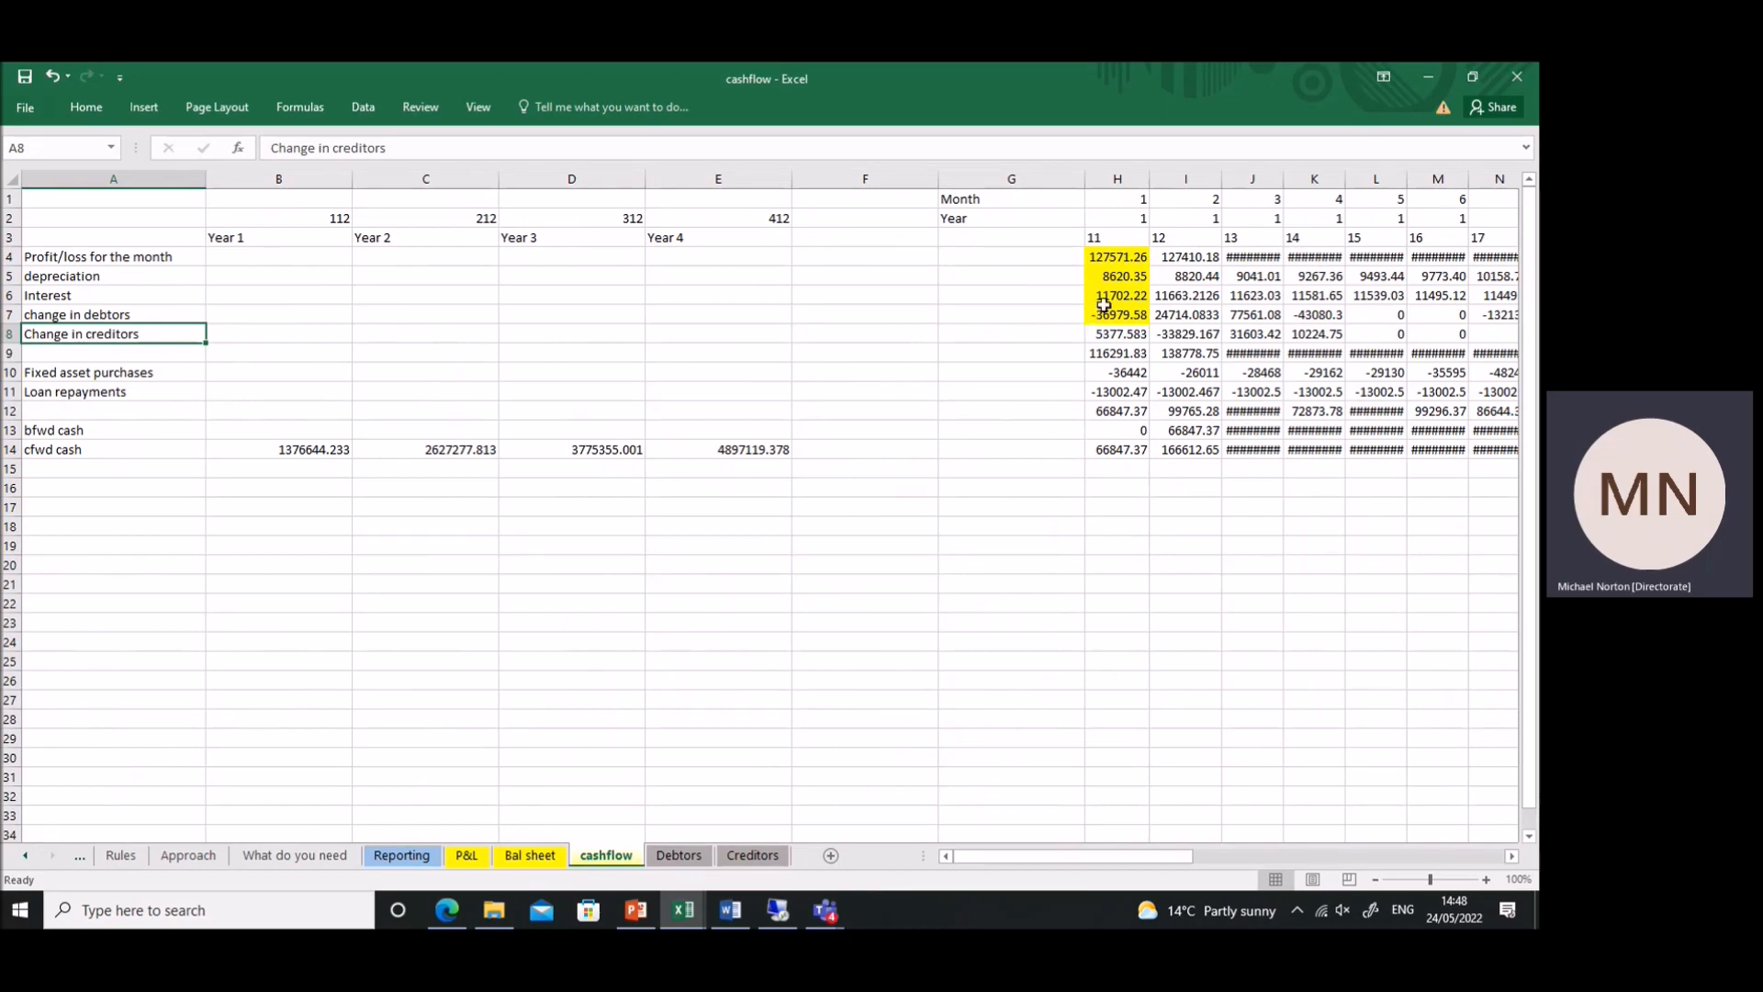
left_click(1128, 258)
left_click(1131, 273)
left_click(1125, 296)
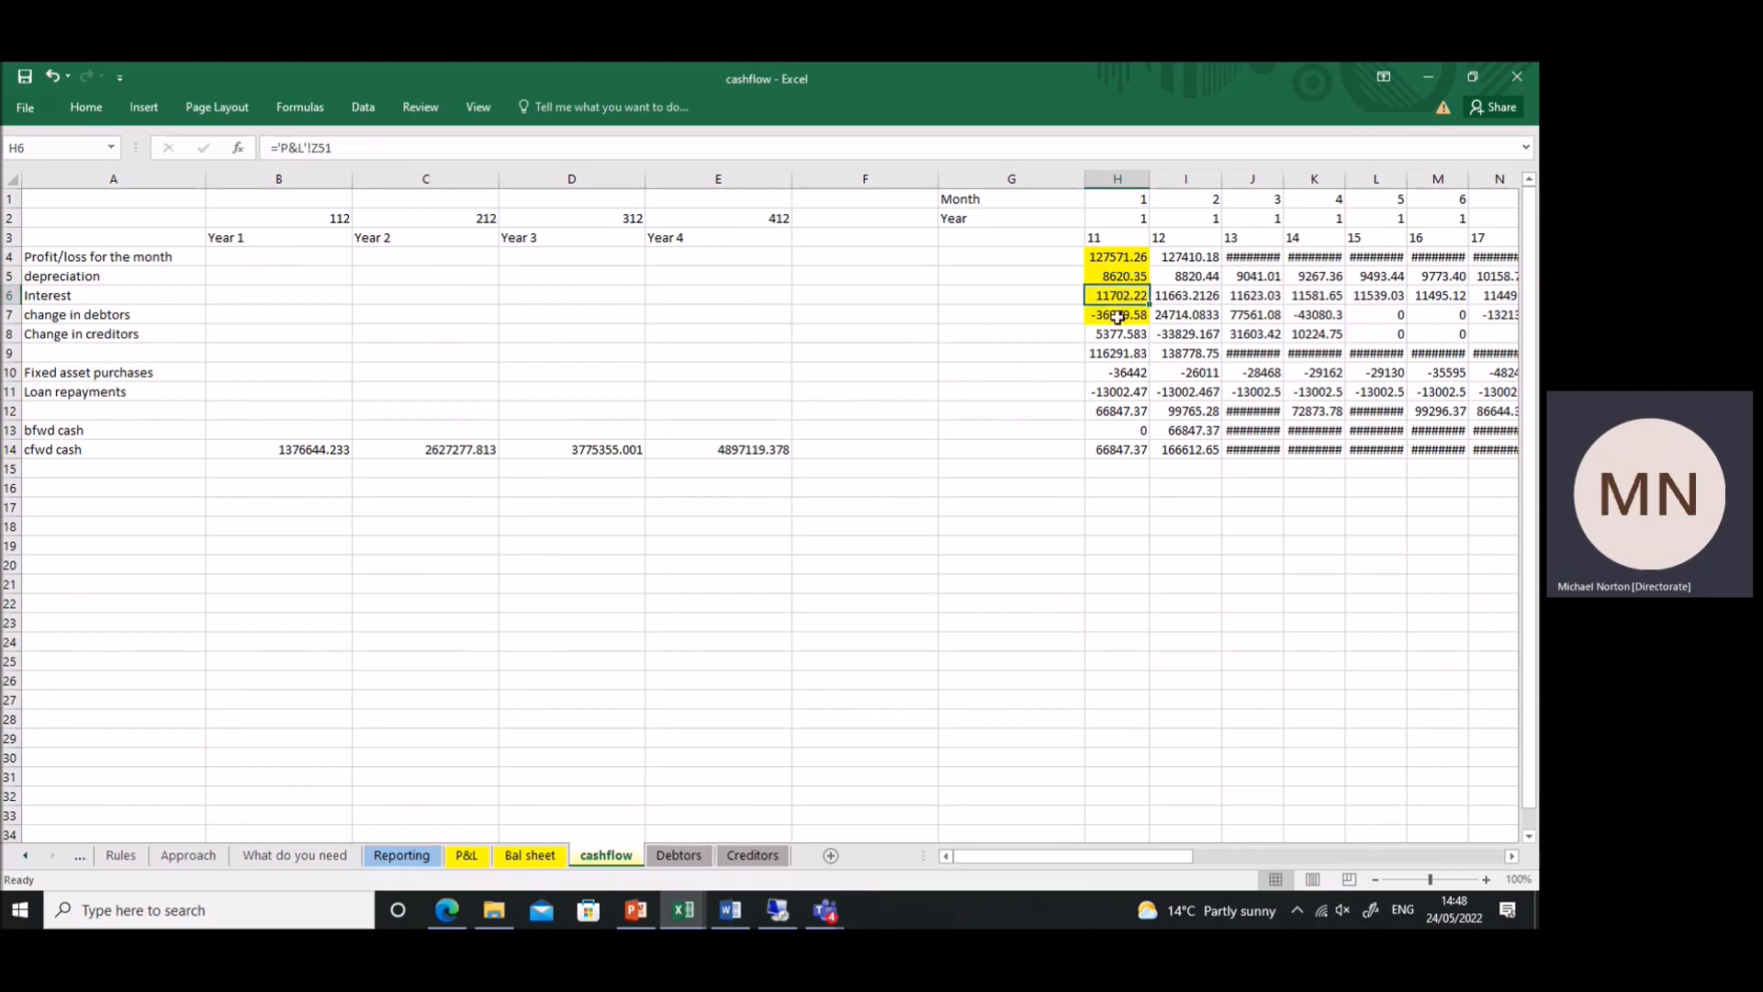
left_click_drag(1116, 320, 1118, 337)
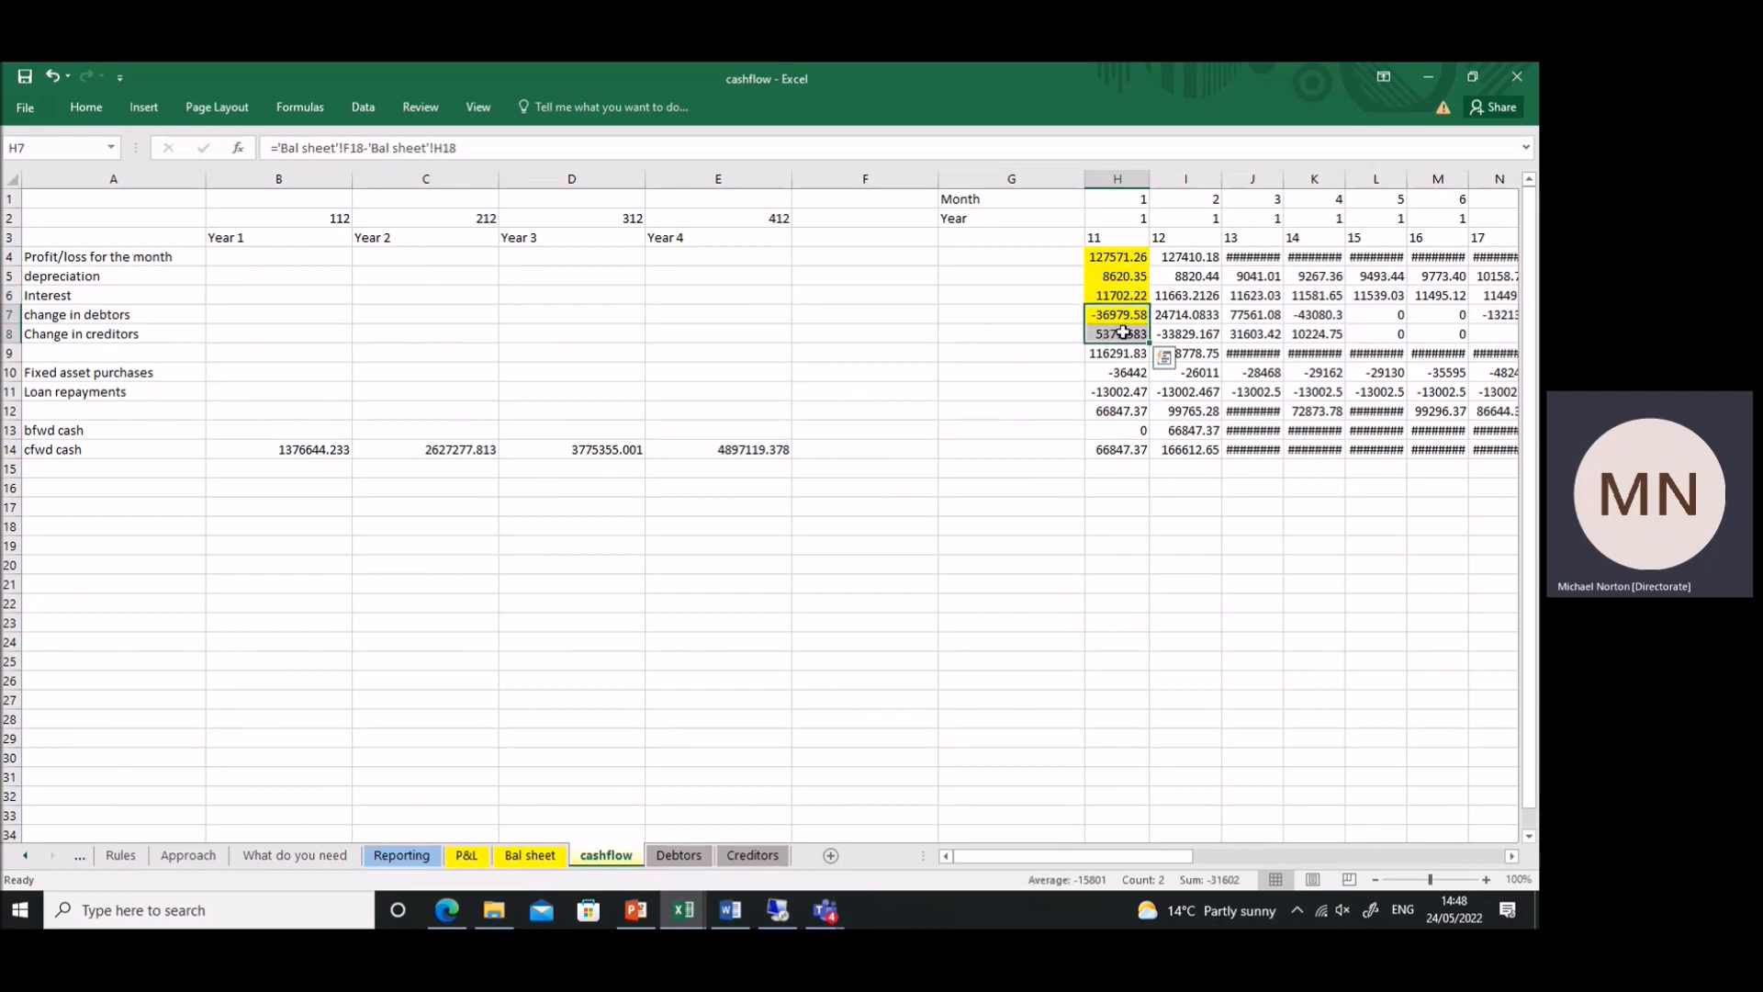
left_click(1132, 317)
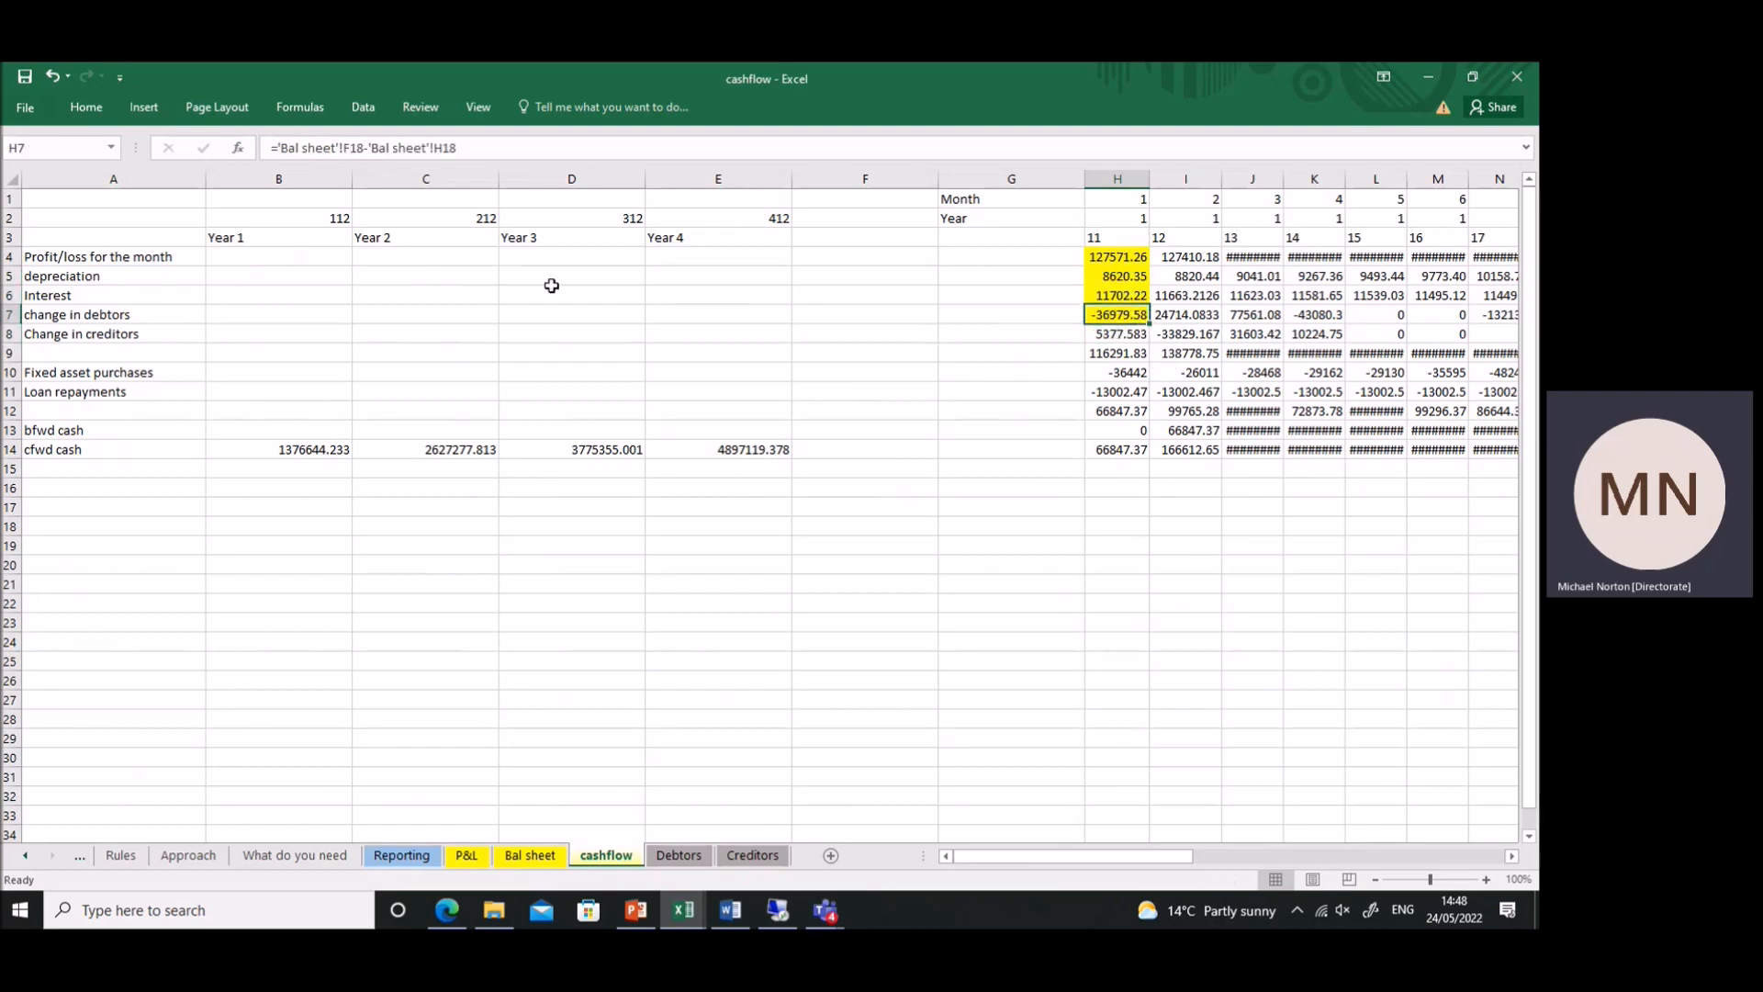
left_click(1118, 257)
left_click(1118, 292)
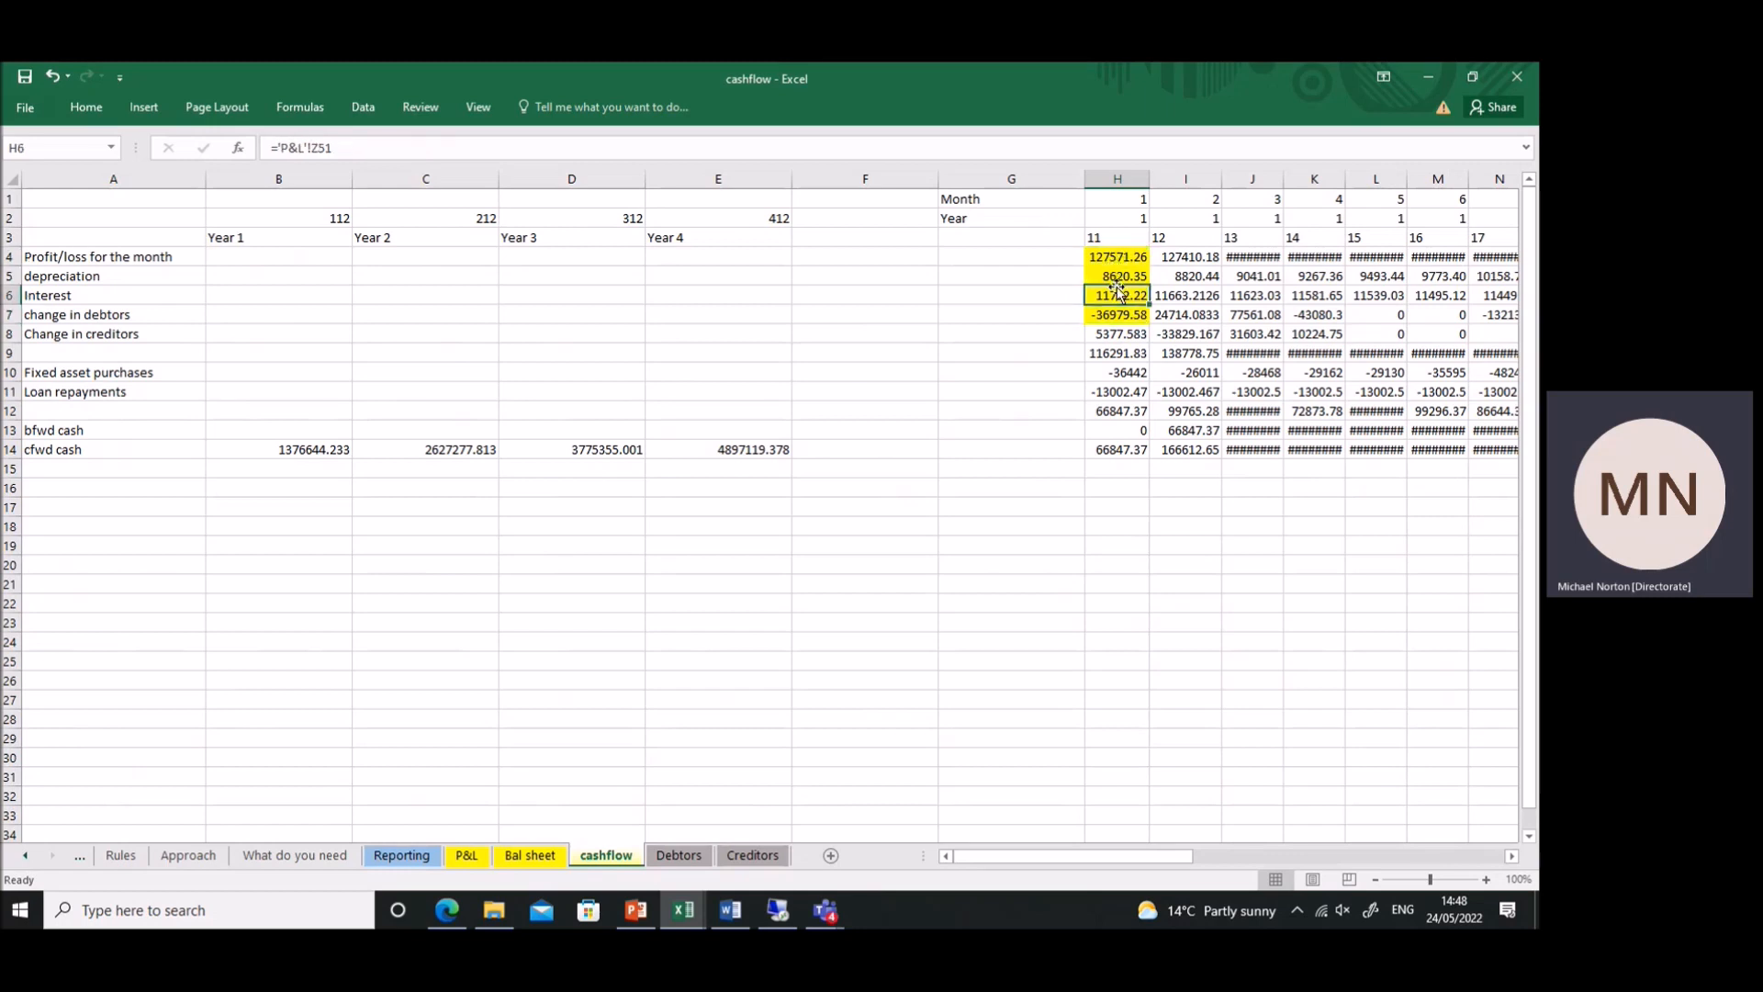
left_click(1118, 320)
left_click(1123, 334)
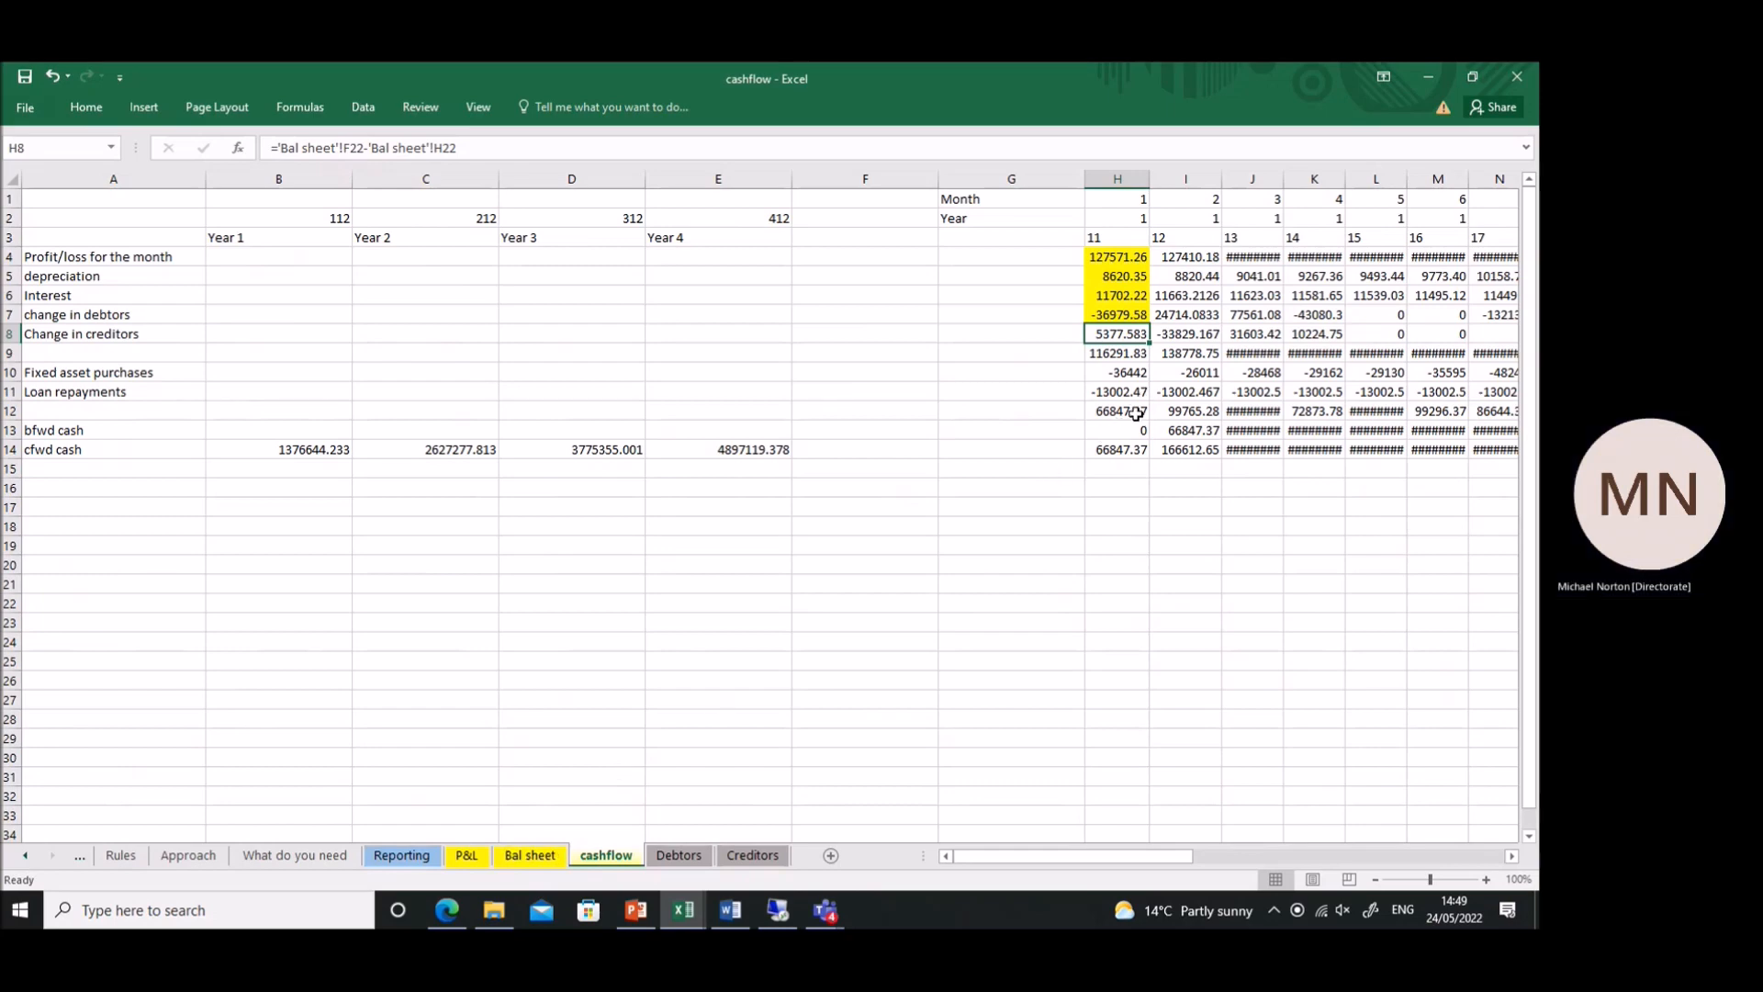
- Check the month 1 formulas for fixed asset purchases, loan repayments, and brought-forward and carried-forward cash
left_click(1139, 376)
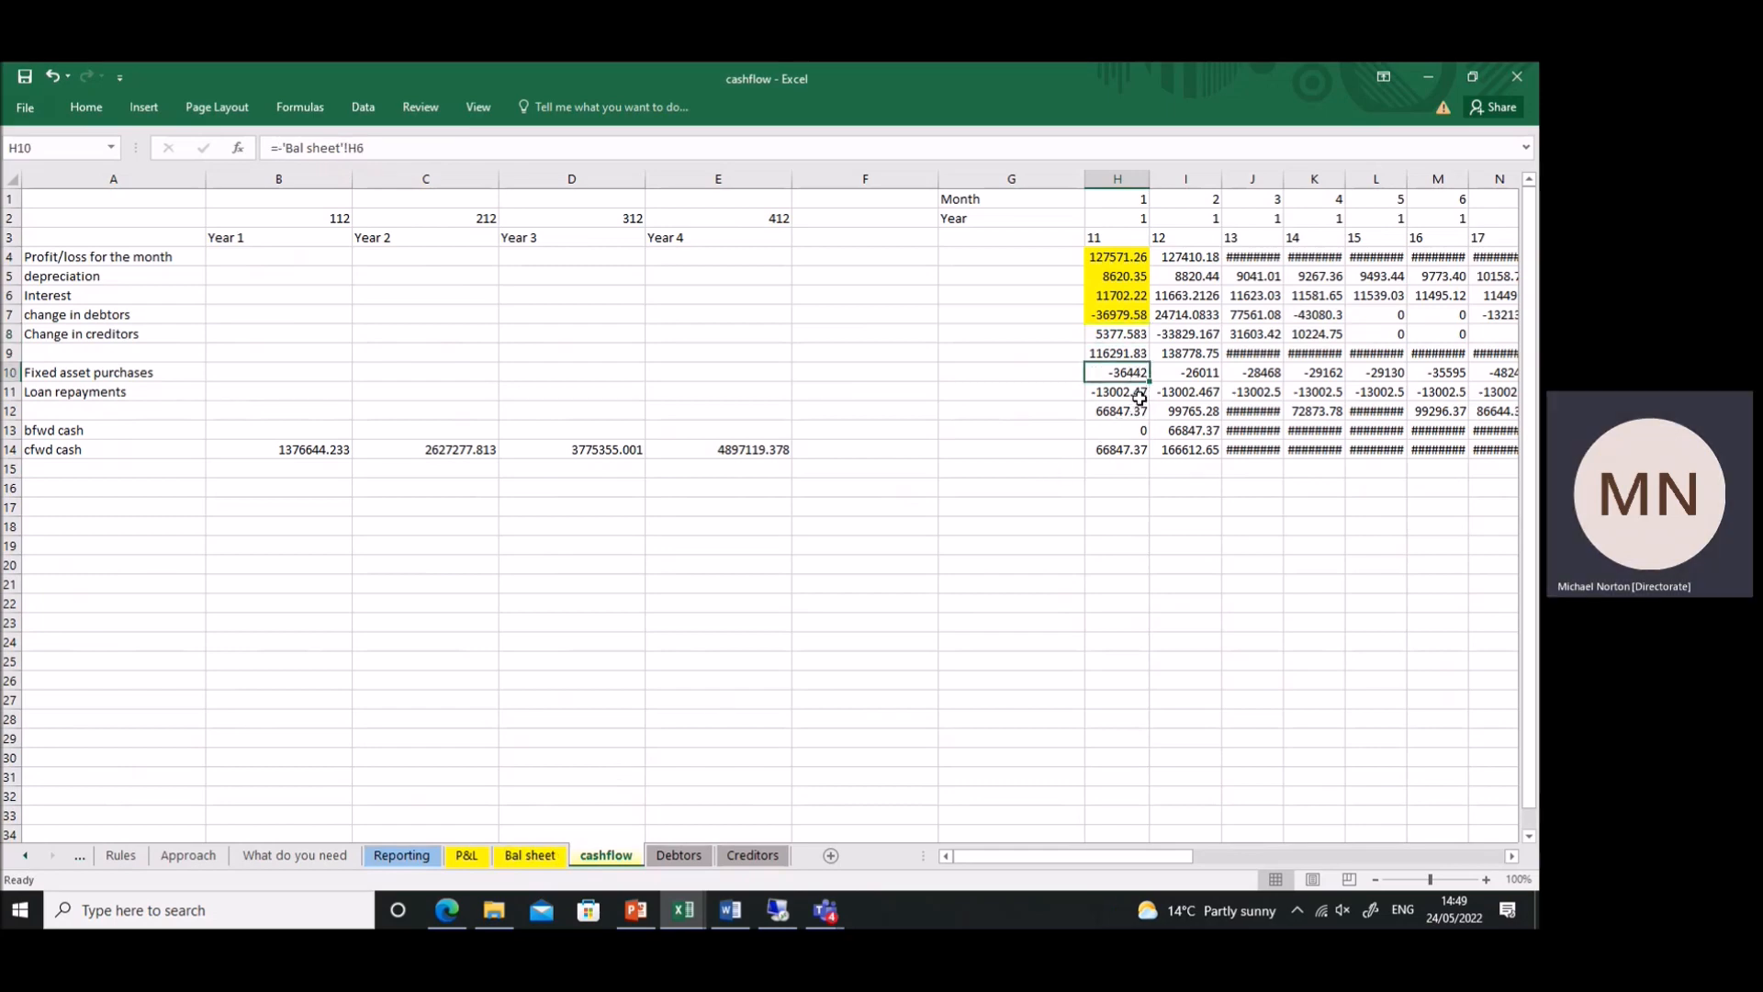
left_click(1138, 393)
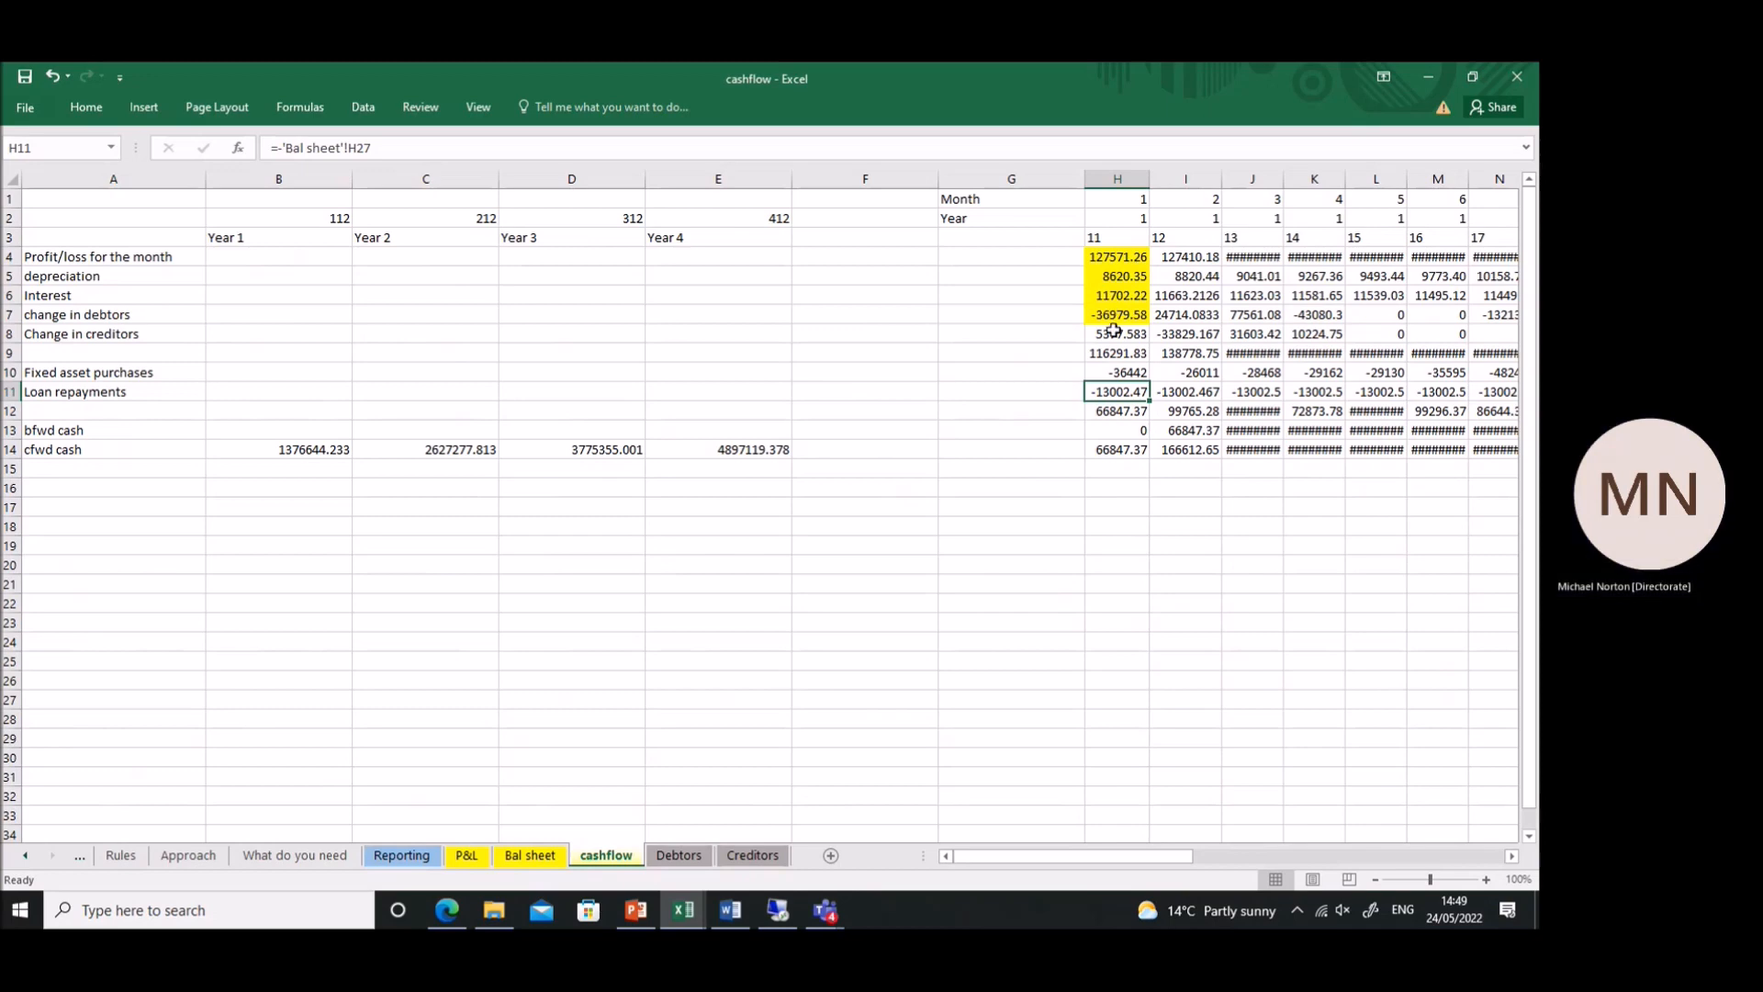
left_click(1134, 431)
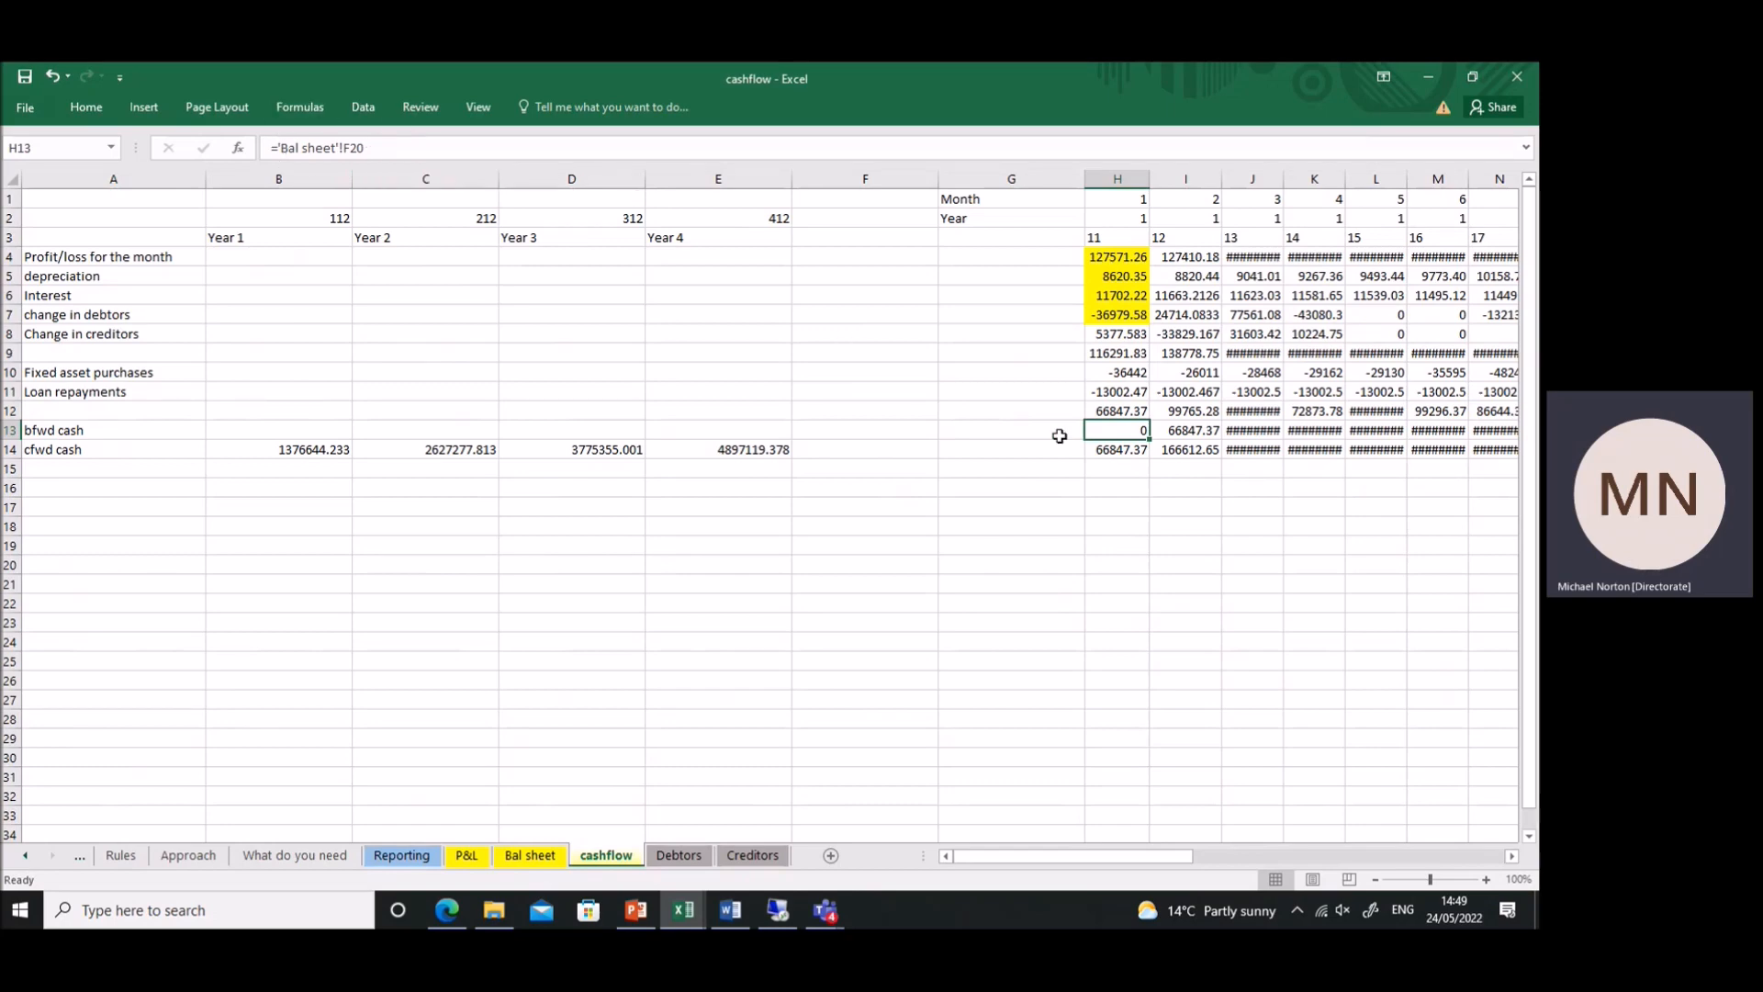
left_click(1111, 448)
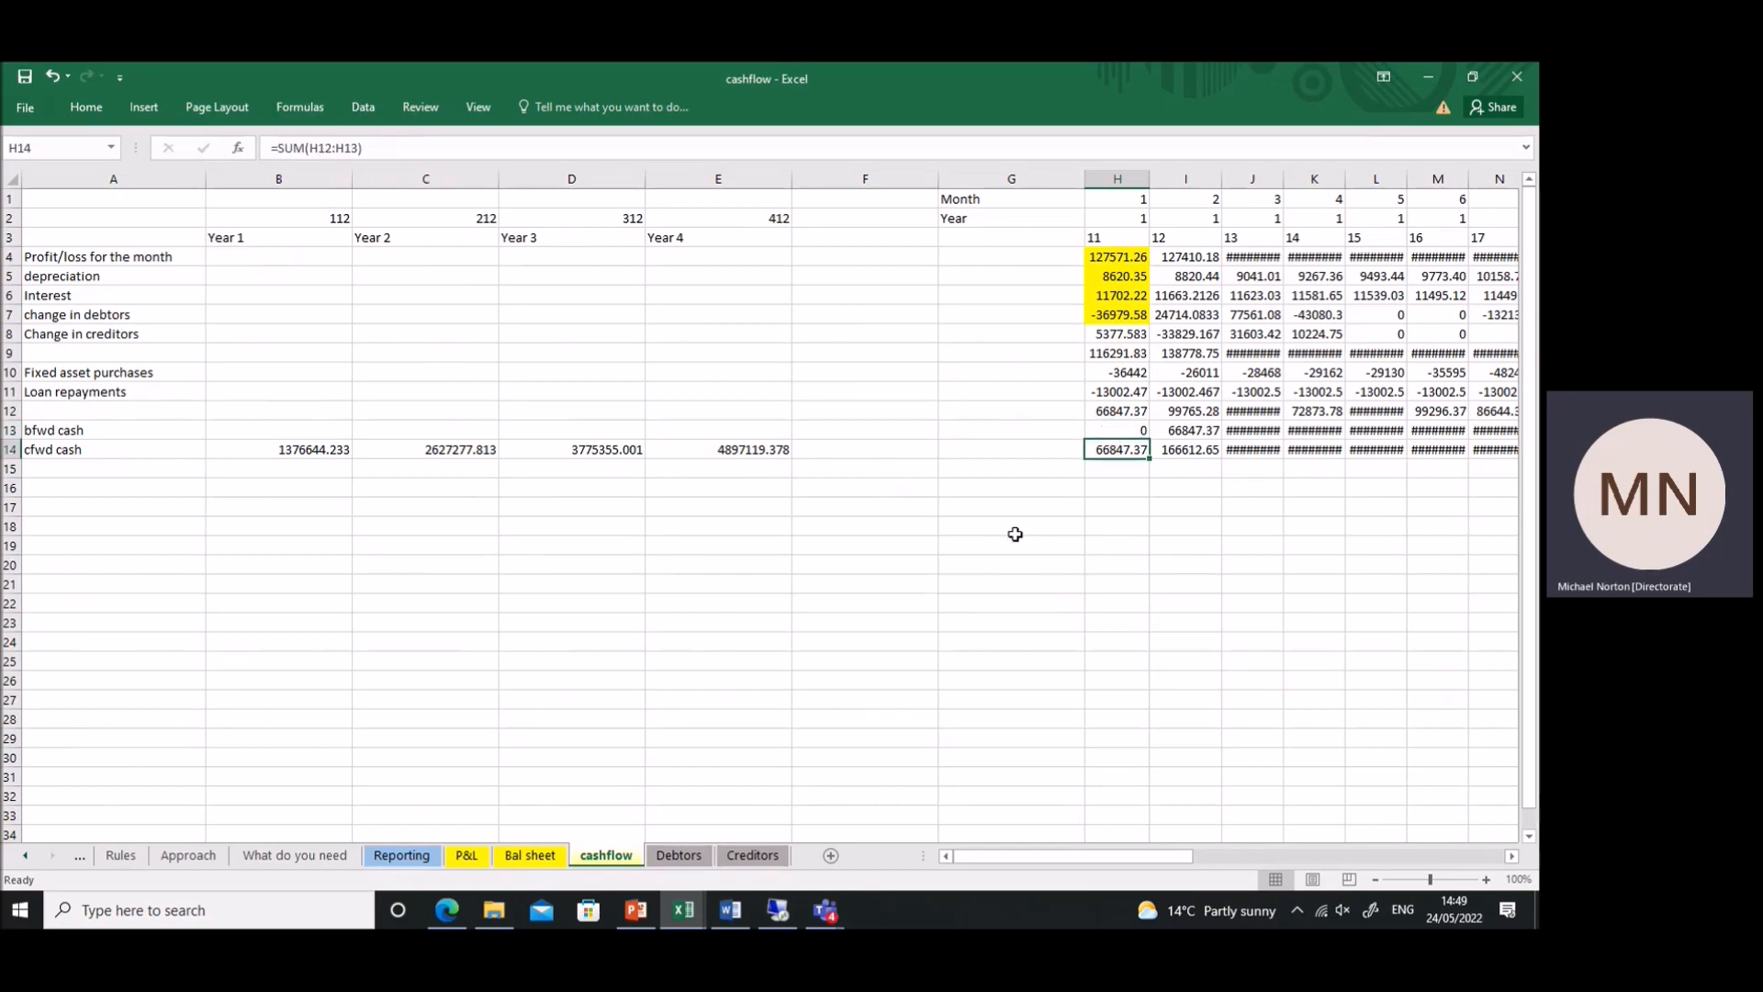
- On the Bal sheet, link the month 1 cash cell H20 to the carried-forward cash with =cashflow!H14
left_click(532, 856)
left_click(597, 561)
type("=")
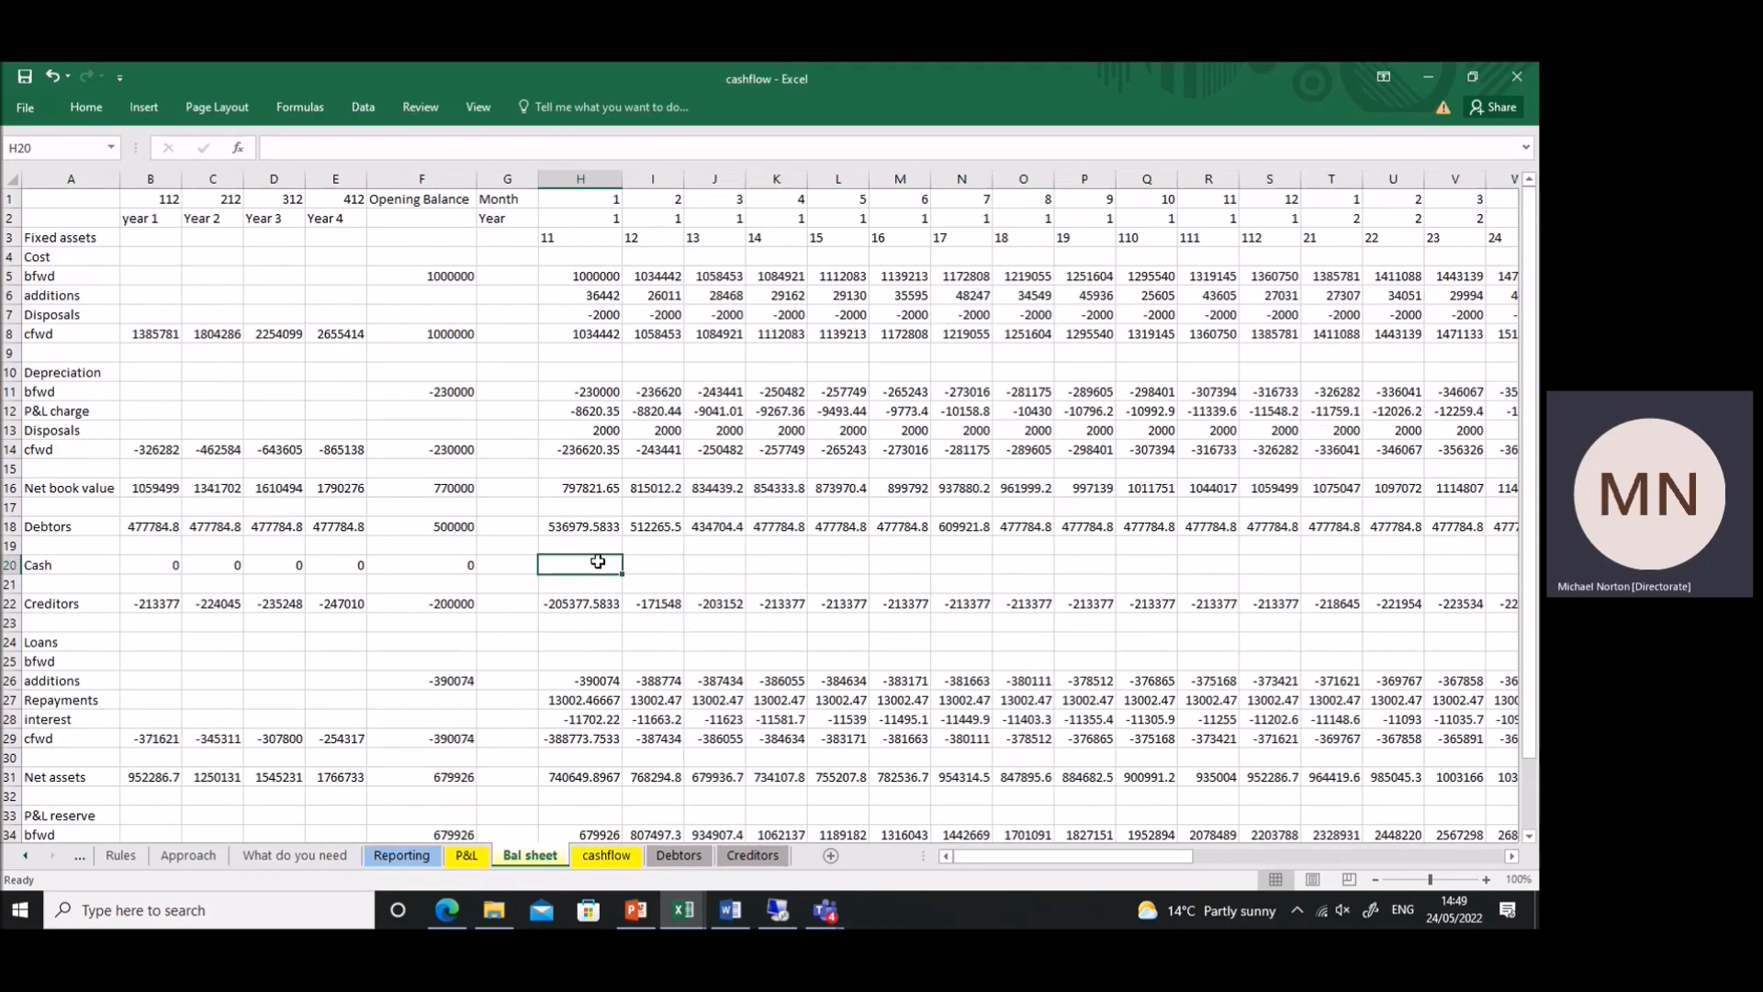
left_click(608, 856)
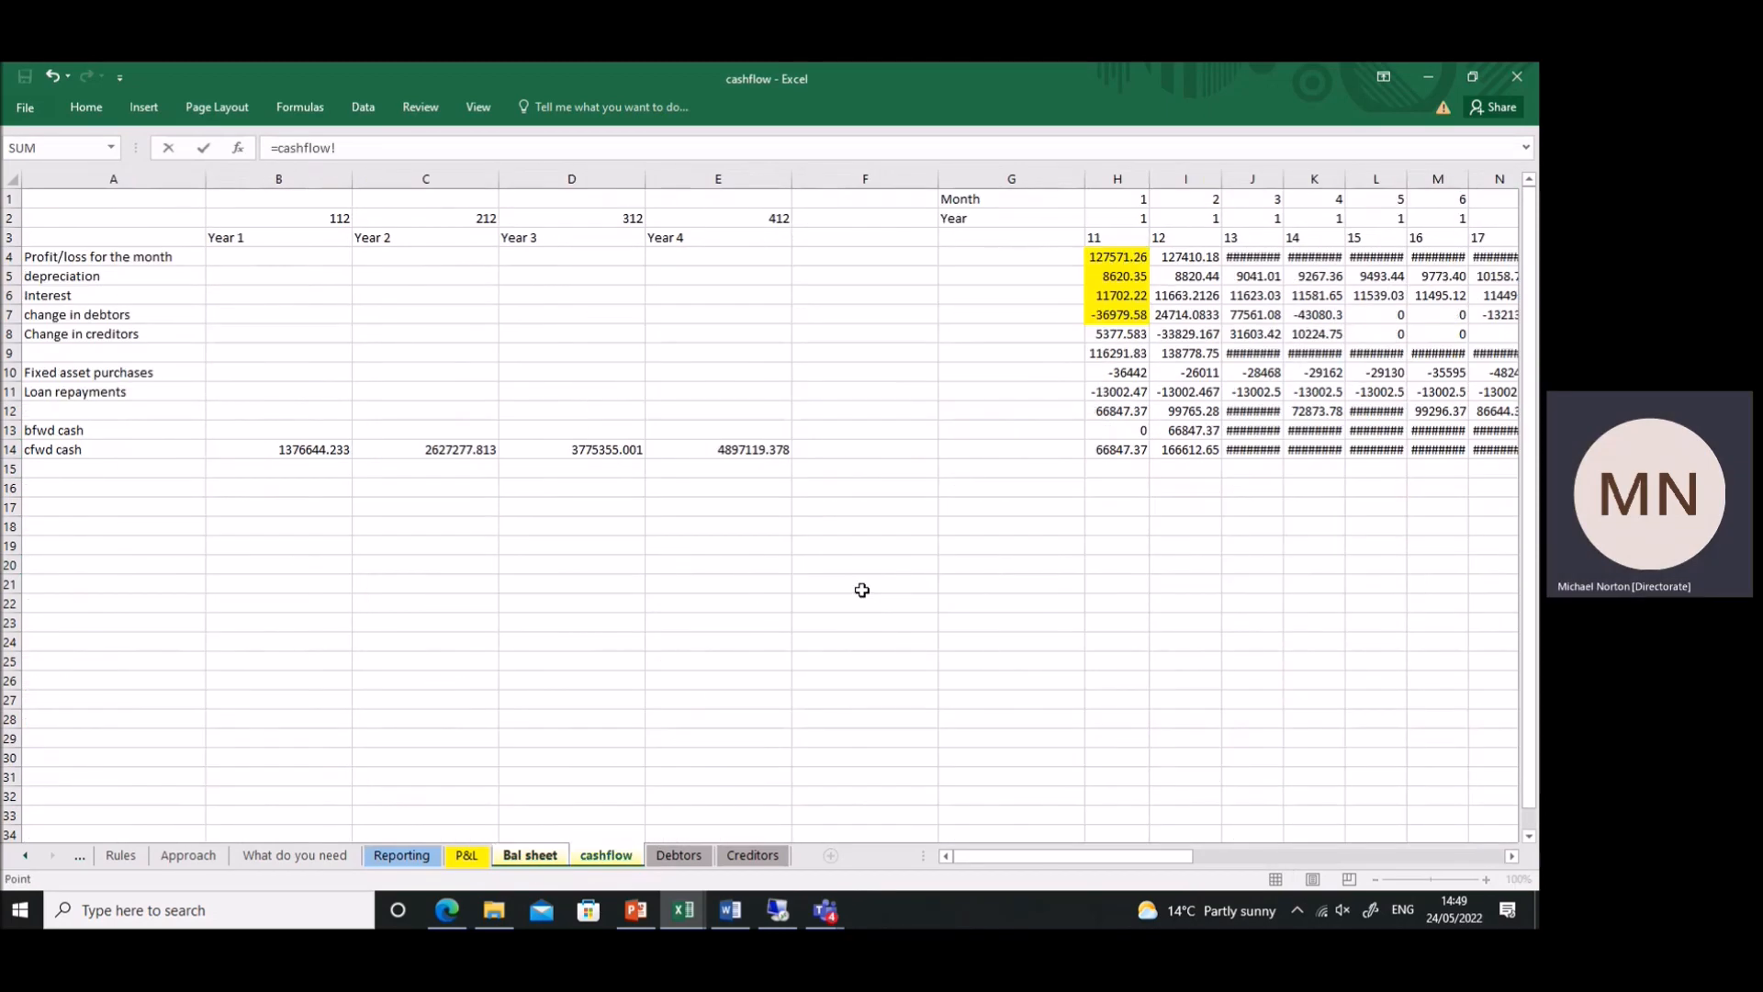
left_click(1106, 449)
key("Return")
- Copy the month 1 cash link across row 20 of the balance sheet through column BC
left_click(605, 569)
scroll(628, 717, "down", 4)
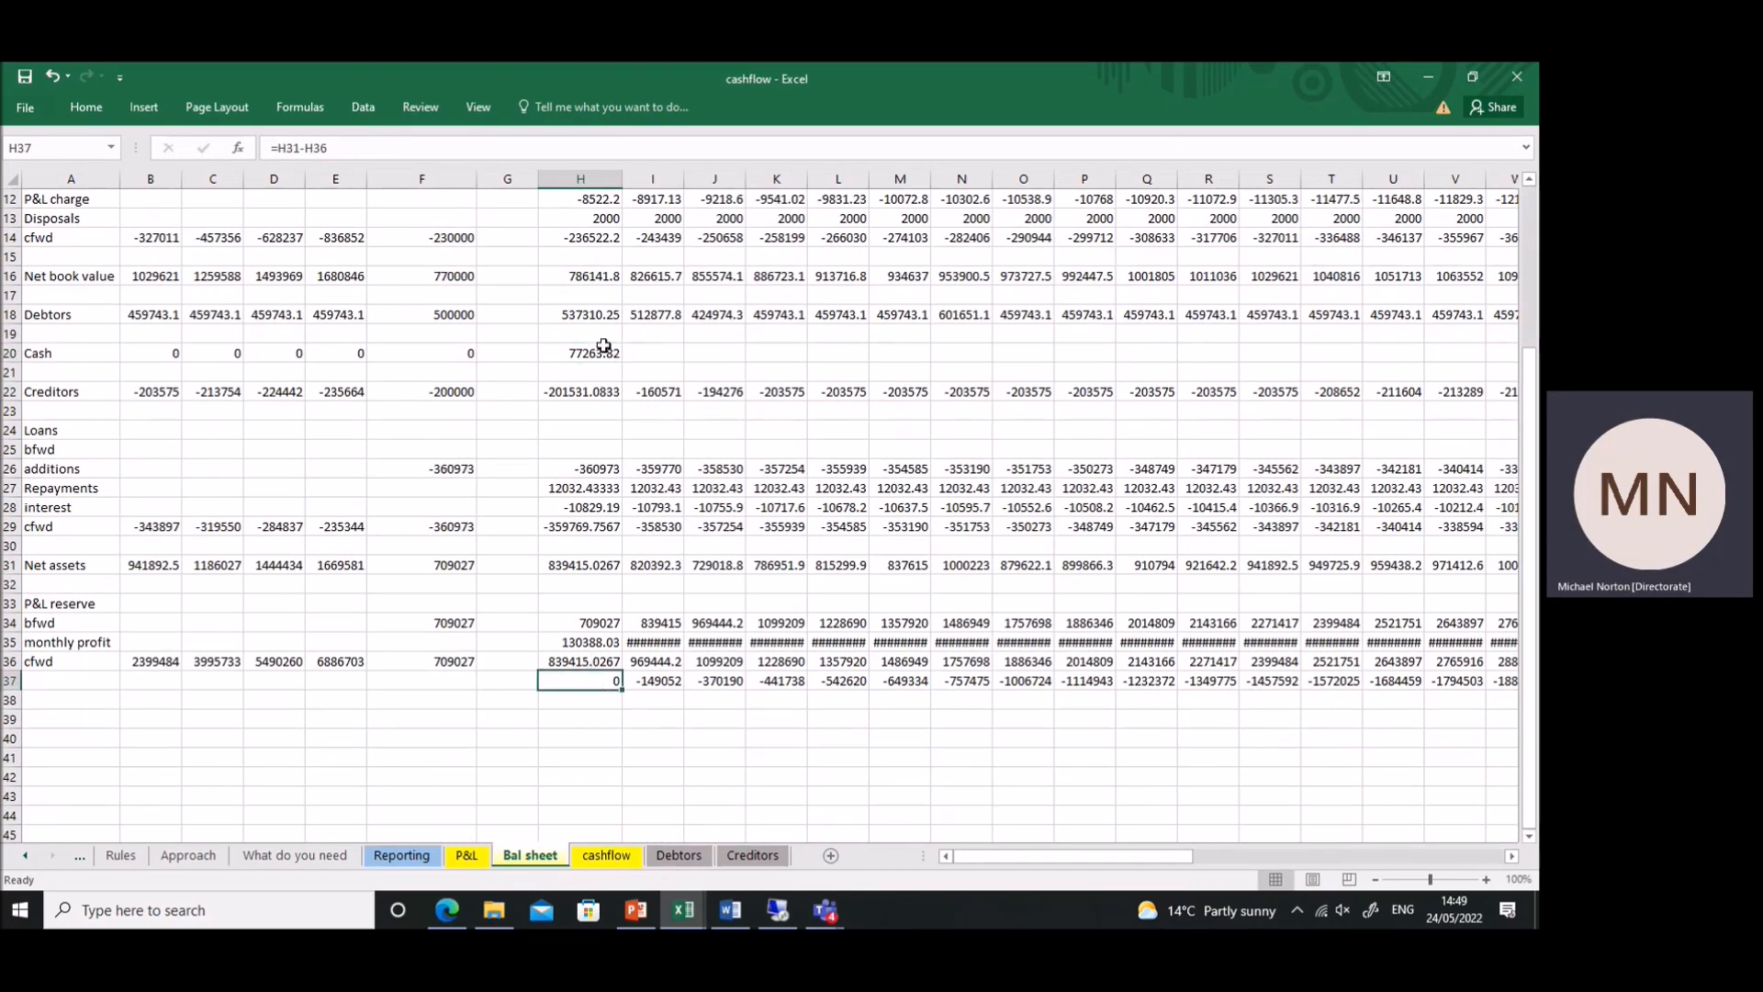
left_click_drag(627, 367, 1418, 330)
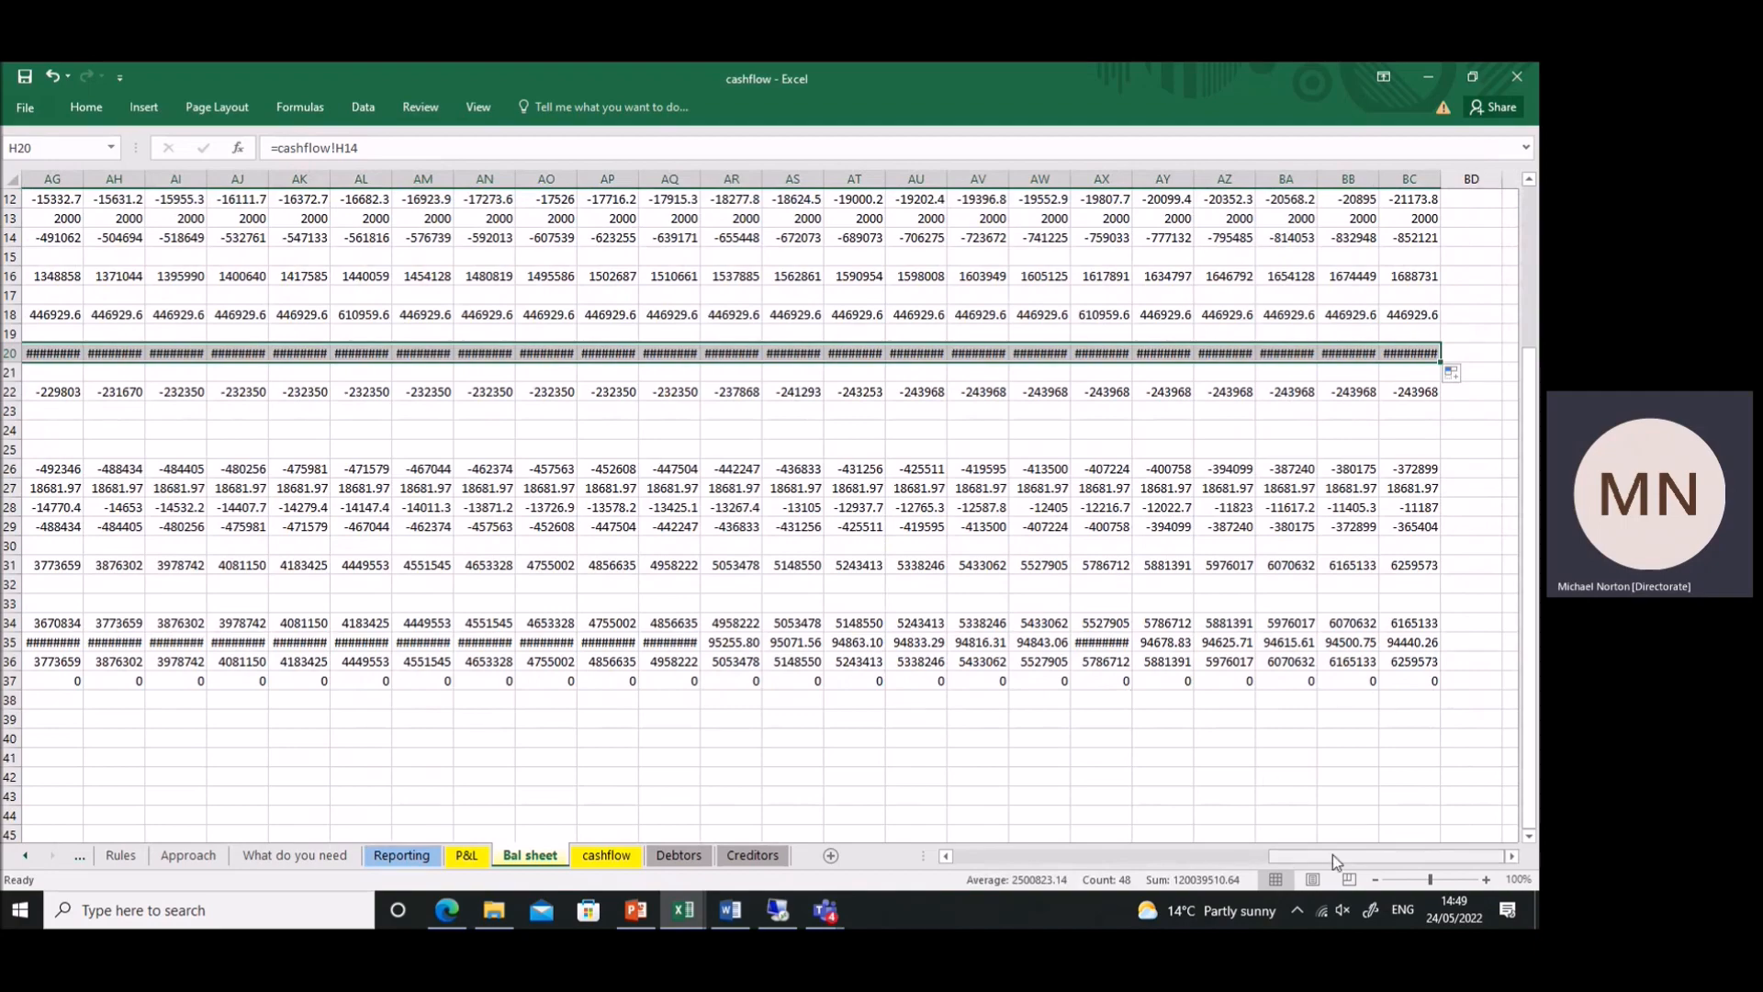
left_click_drag(1333, 854, 986, 890)
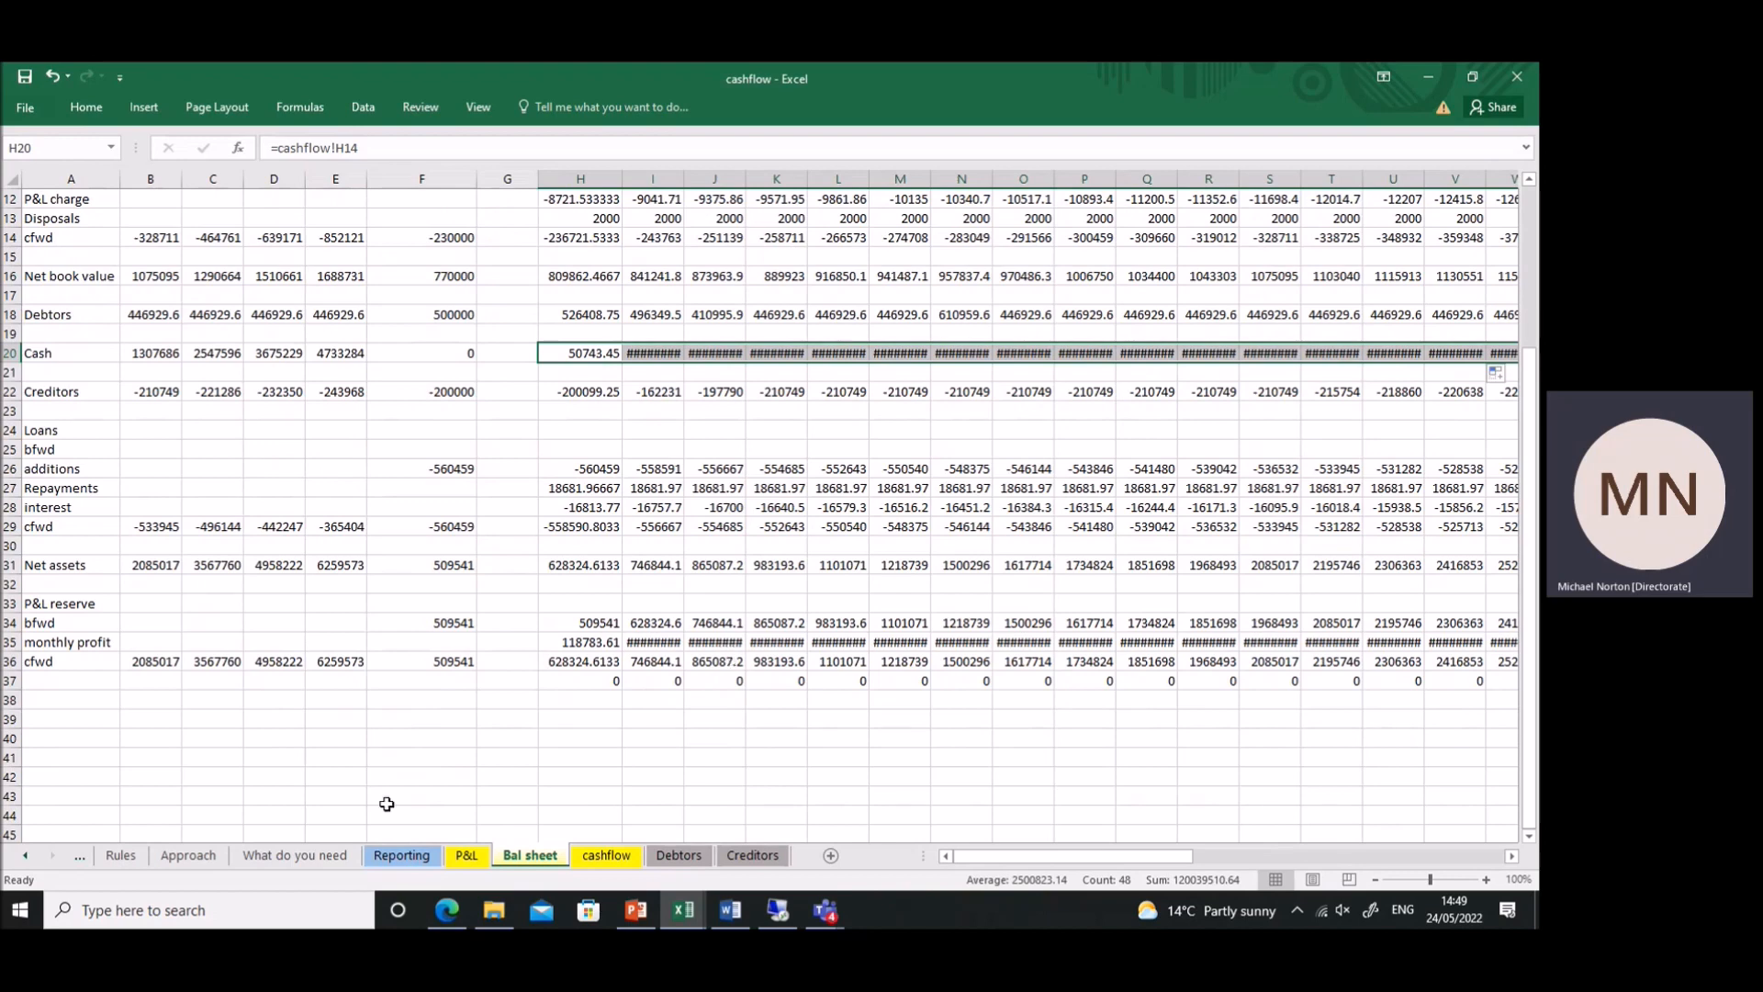
- Review the four-year cash, net assets and P&L reserve figures on the Reporting sheet
left_click(383, 861)
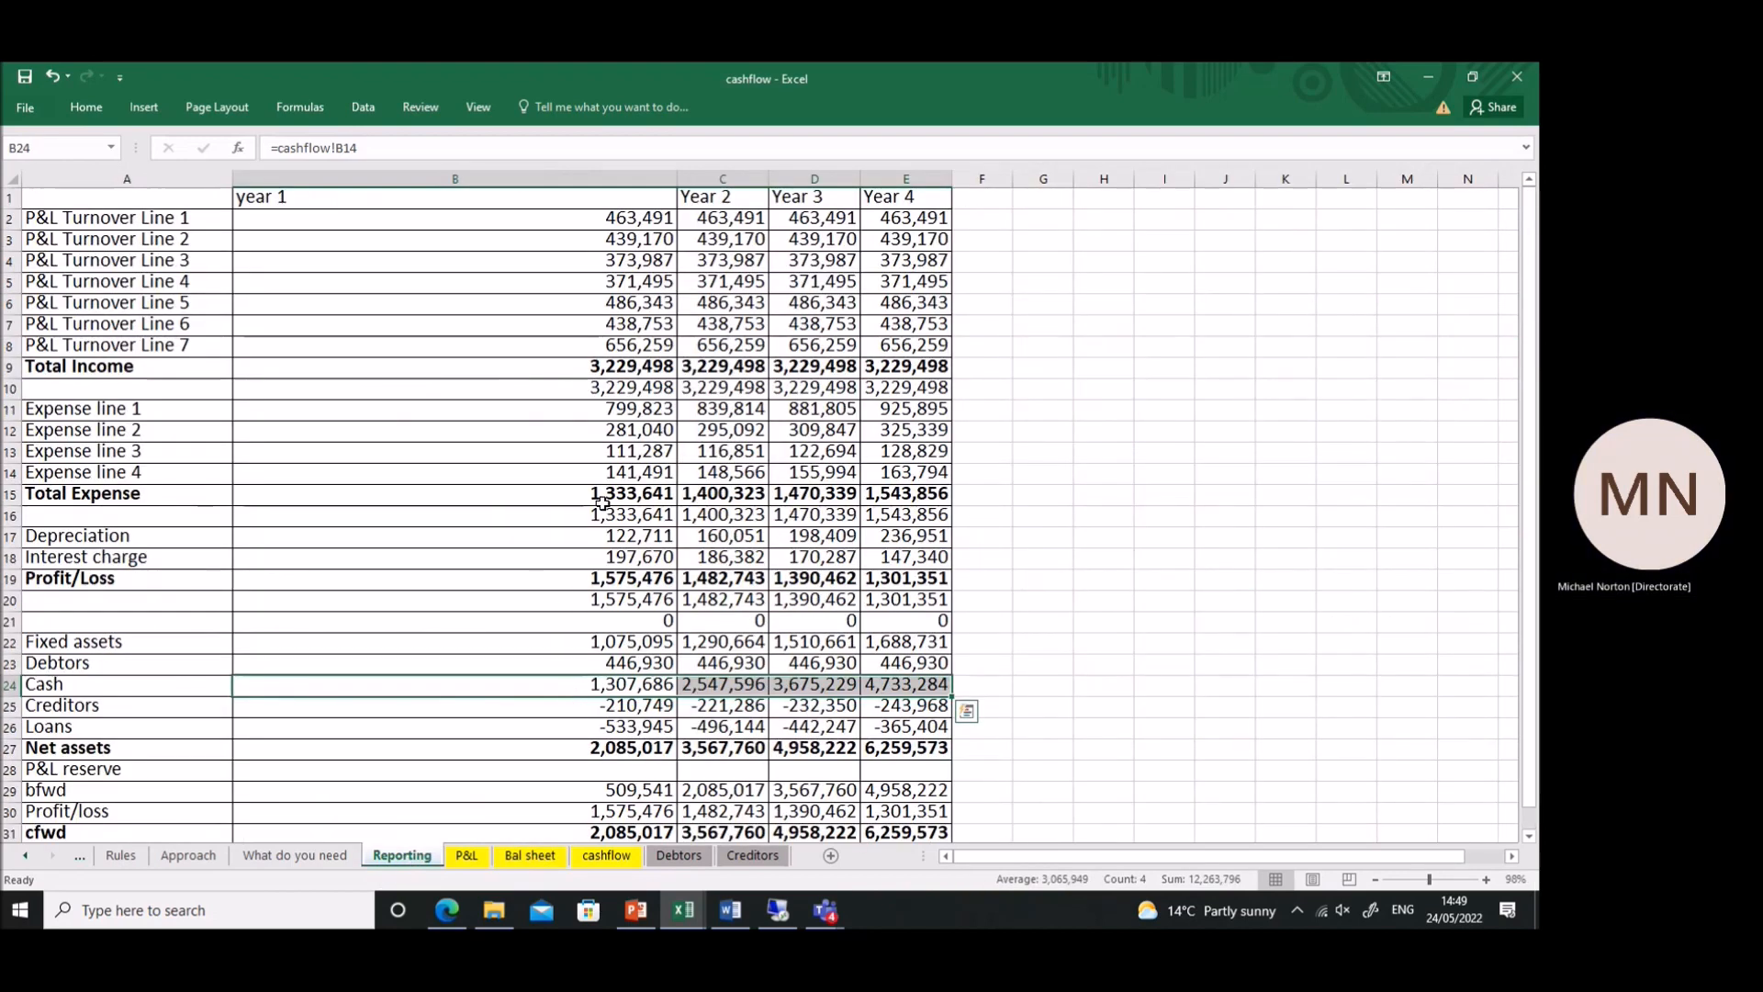
scroll(603, 502, "down", 4)
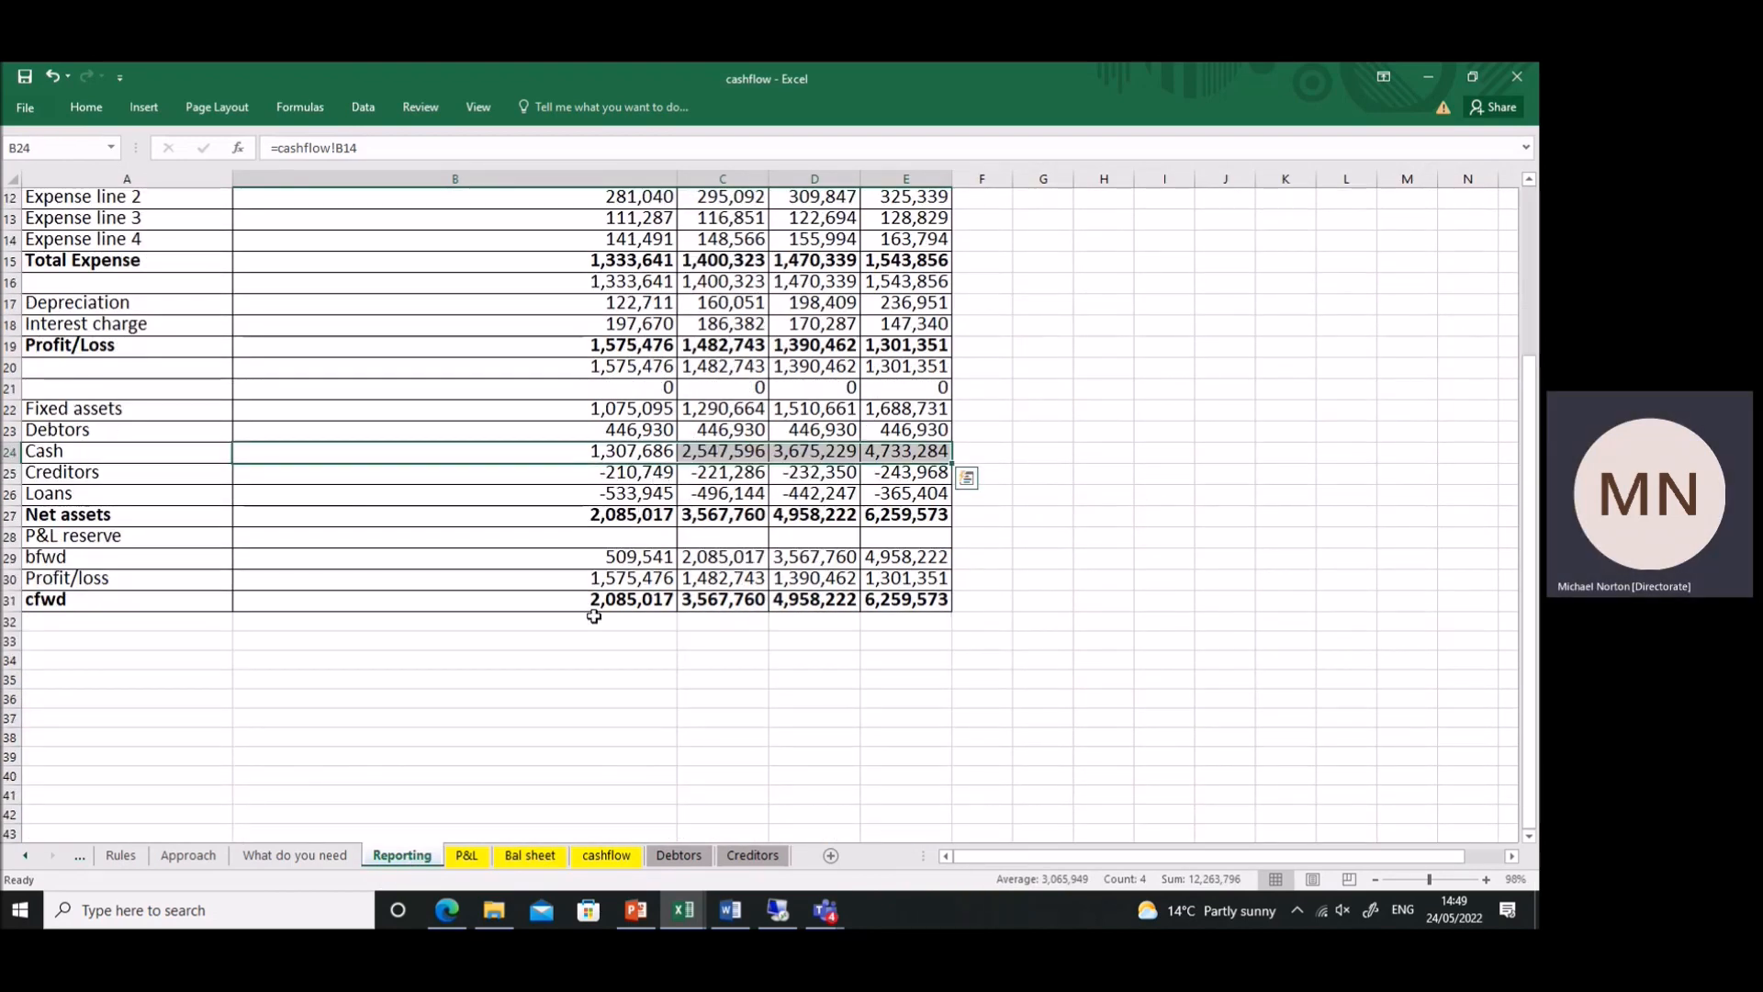
scroll(590, 617, "up", 4)
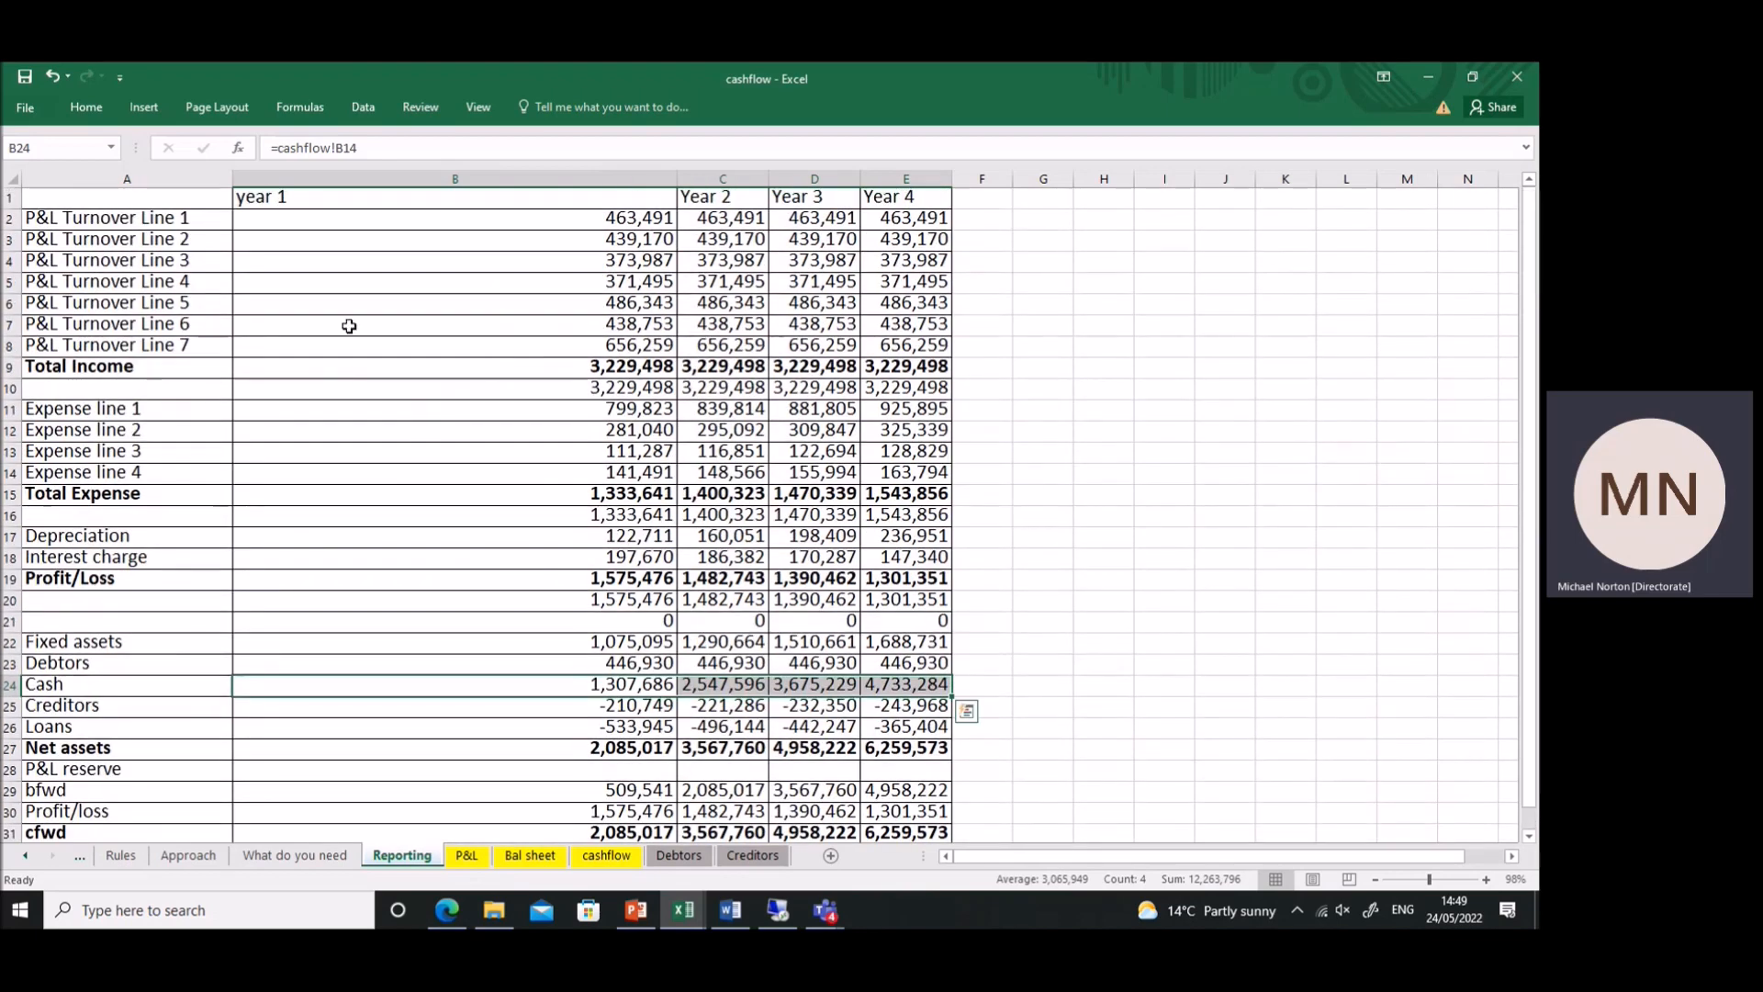
- Check the SUMIF formula for P&L Turnover Line 1 in year 1 and narrow the year 1 column to fit its figures
left_click(161, 240)
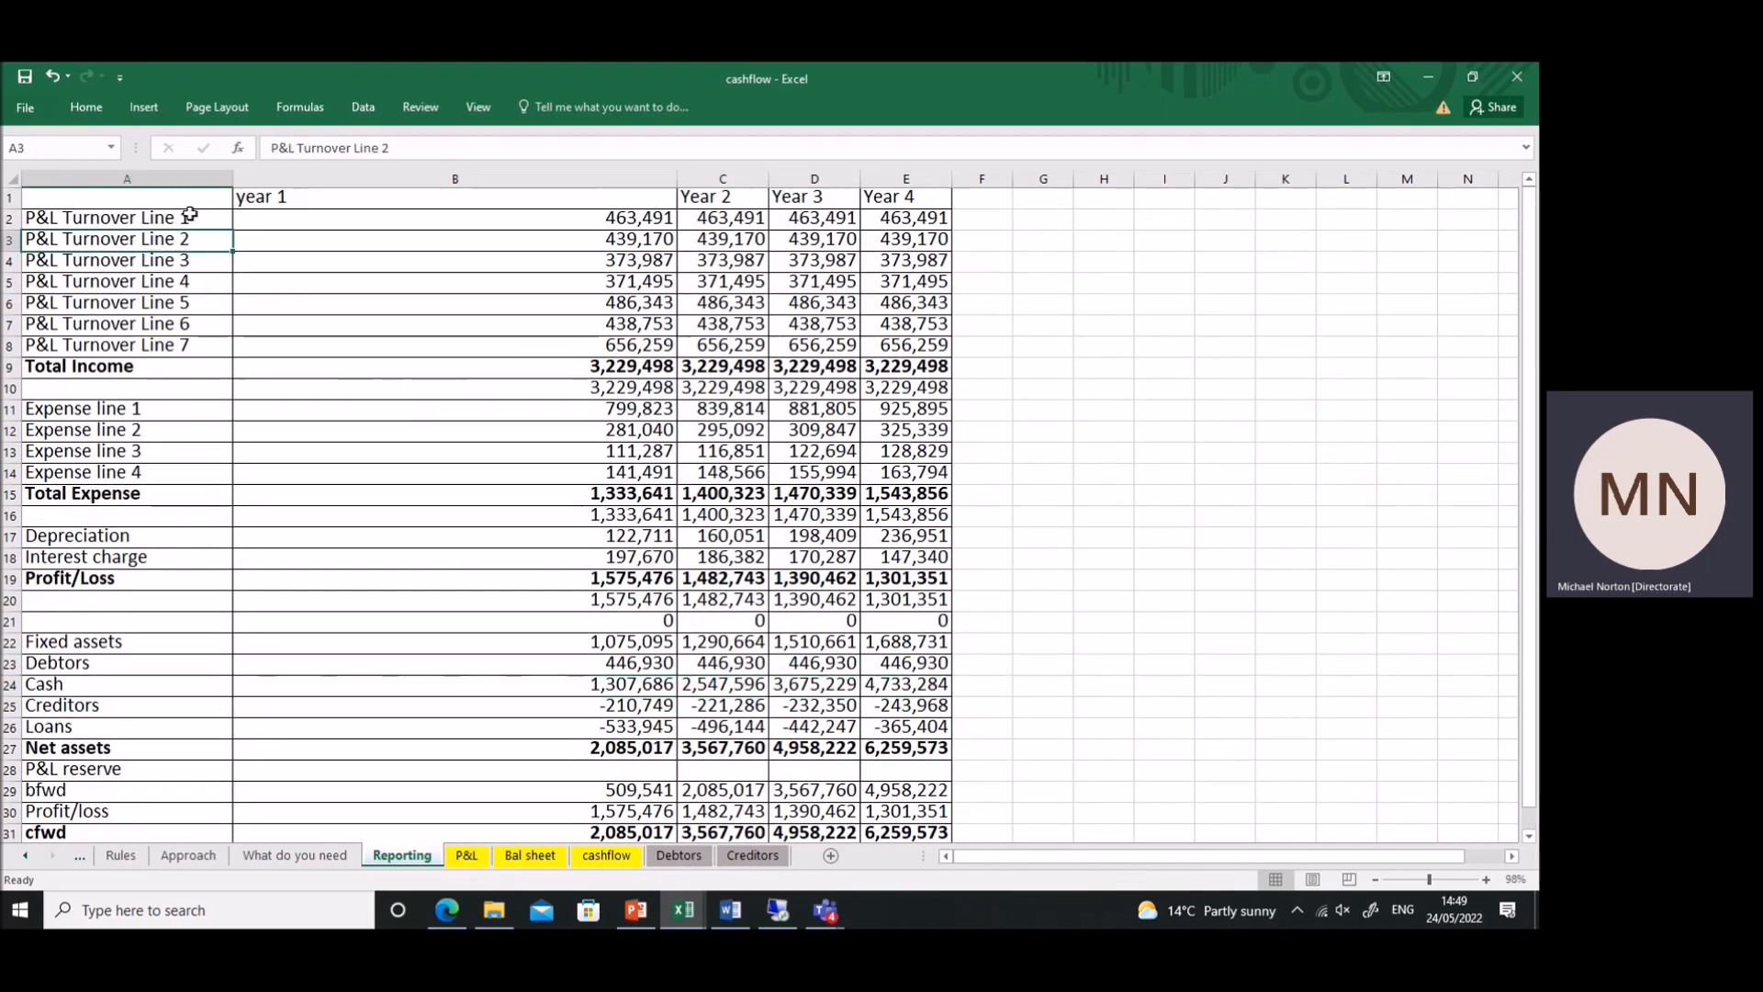
left_click_drag(190, 214, 189, 346)
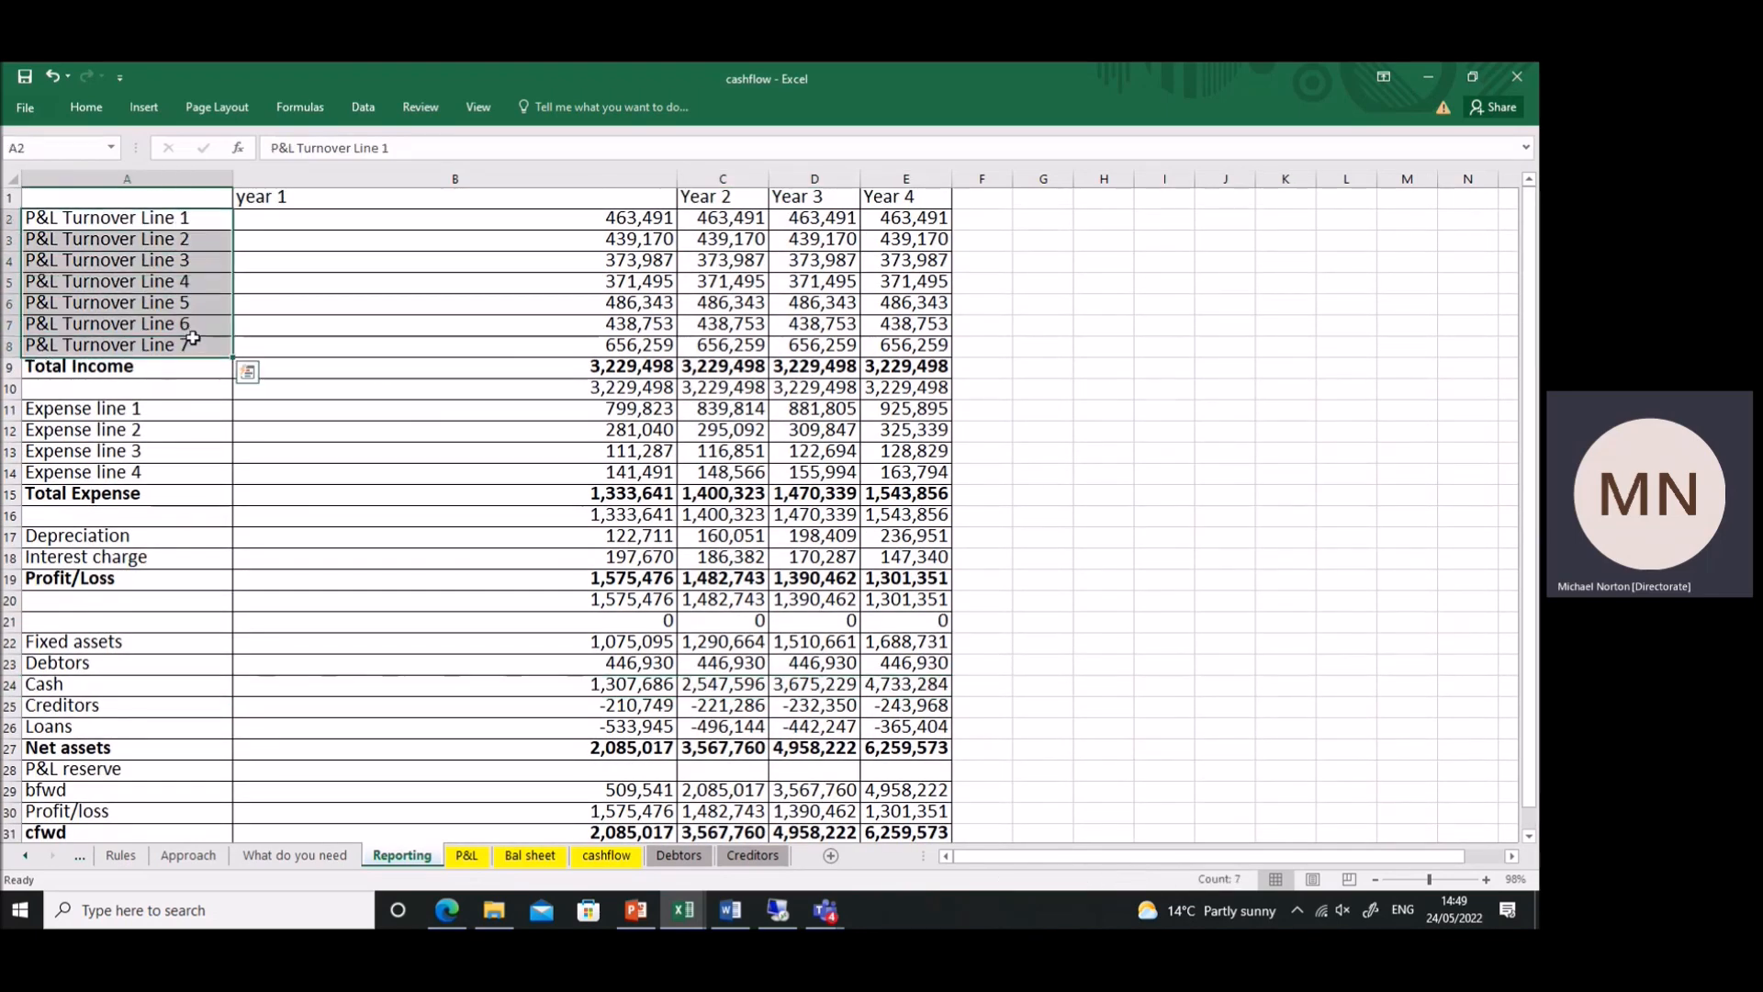
left_click(599, 218)
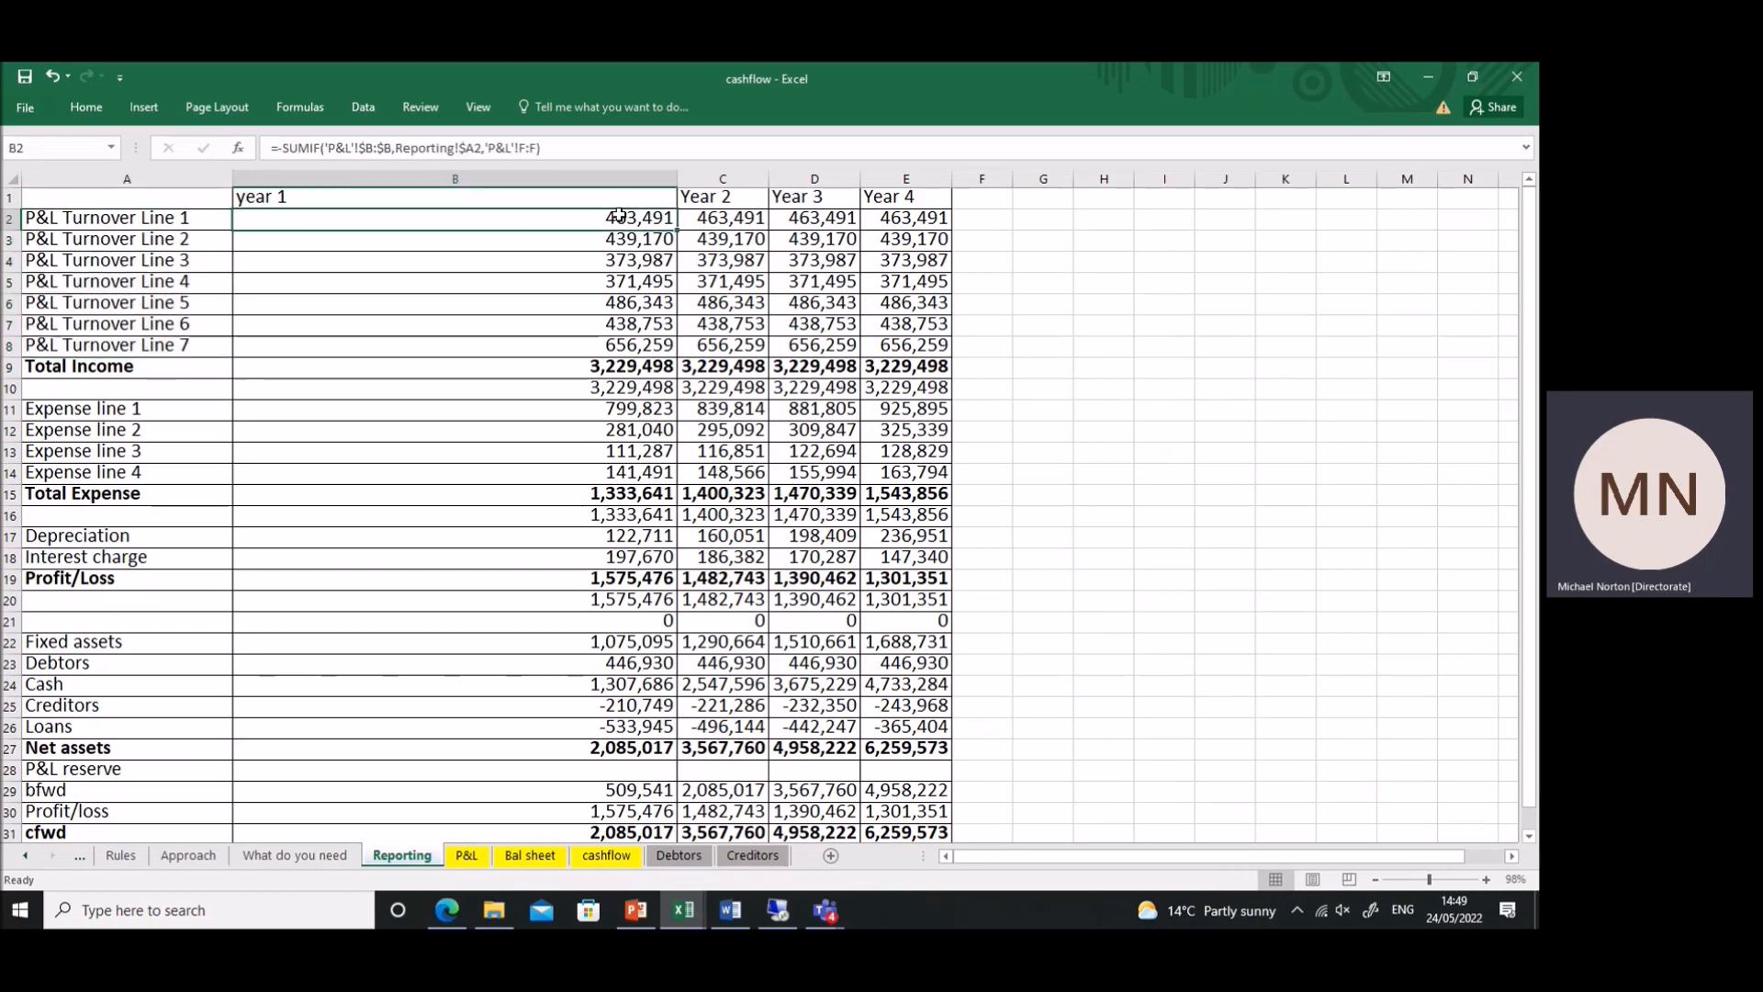
left_click_drag(673, 179, 349, 207)
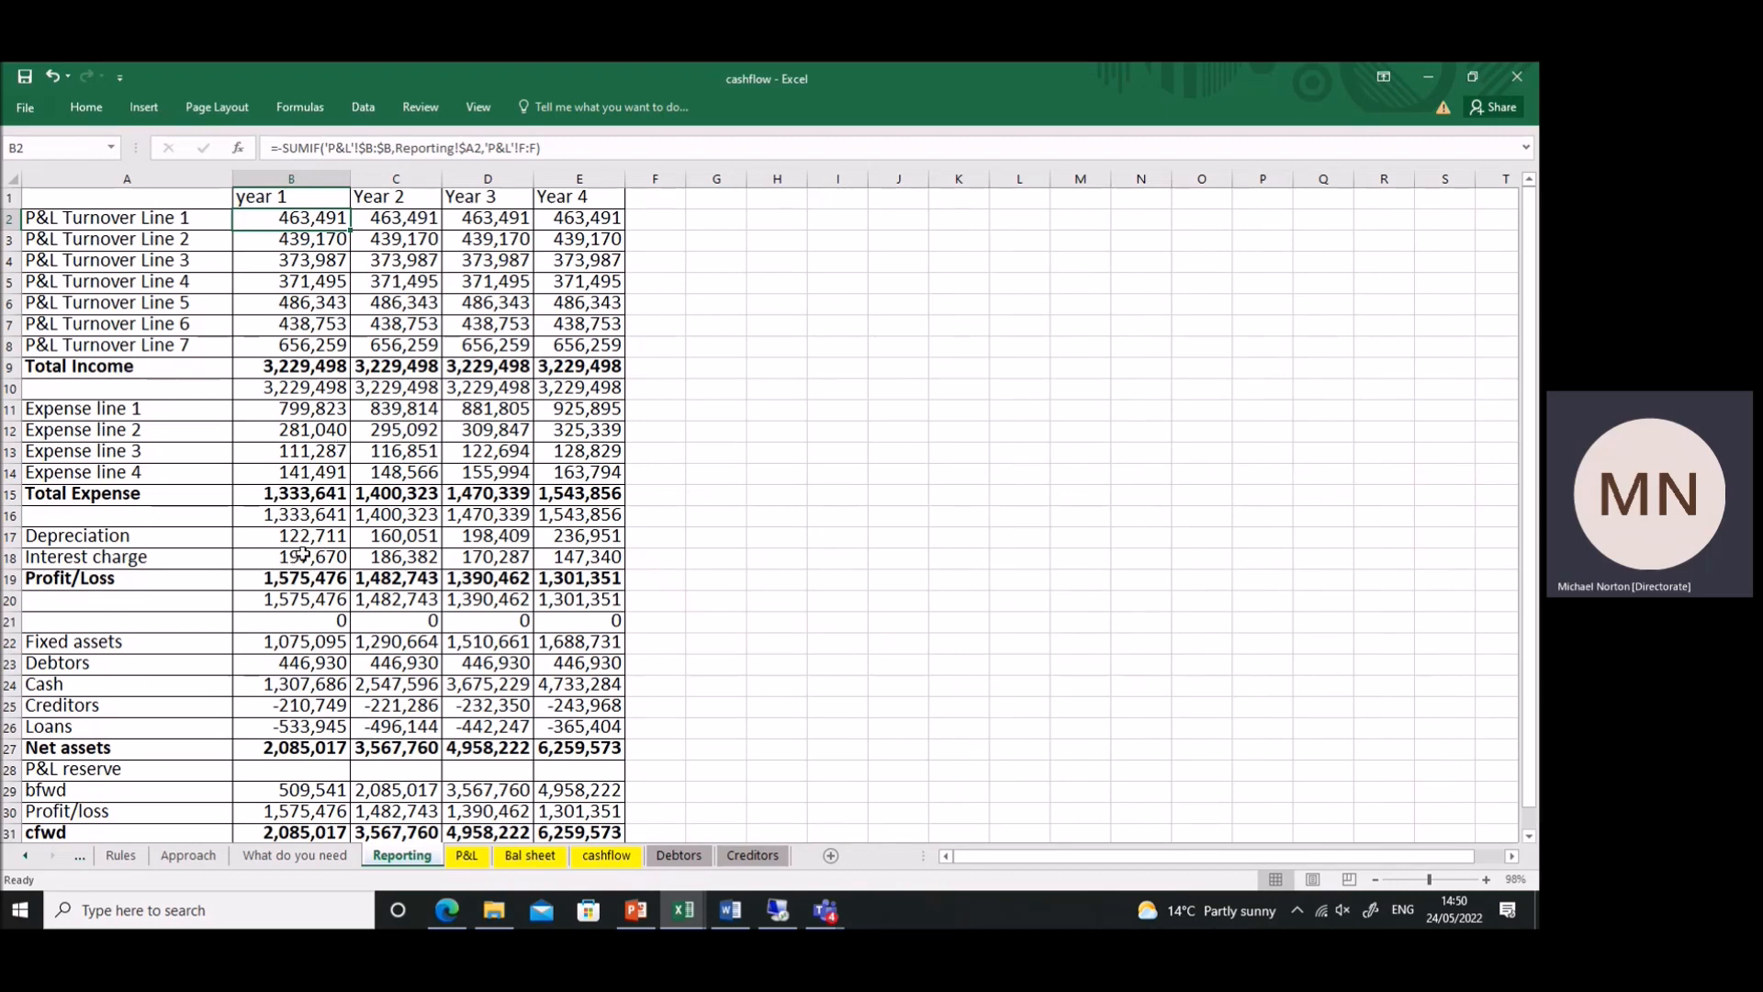
- Examine the Reporting formulas for year 2 turnover line 5 and for year 1 fixed assets and cash
left_click(390, 312)
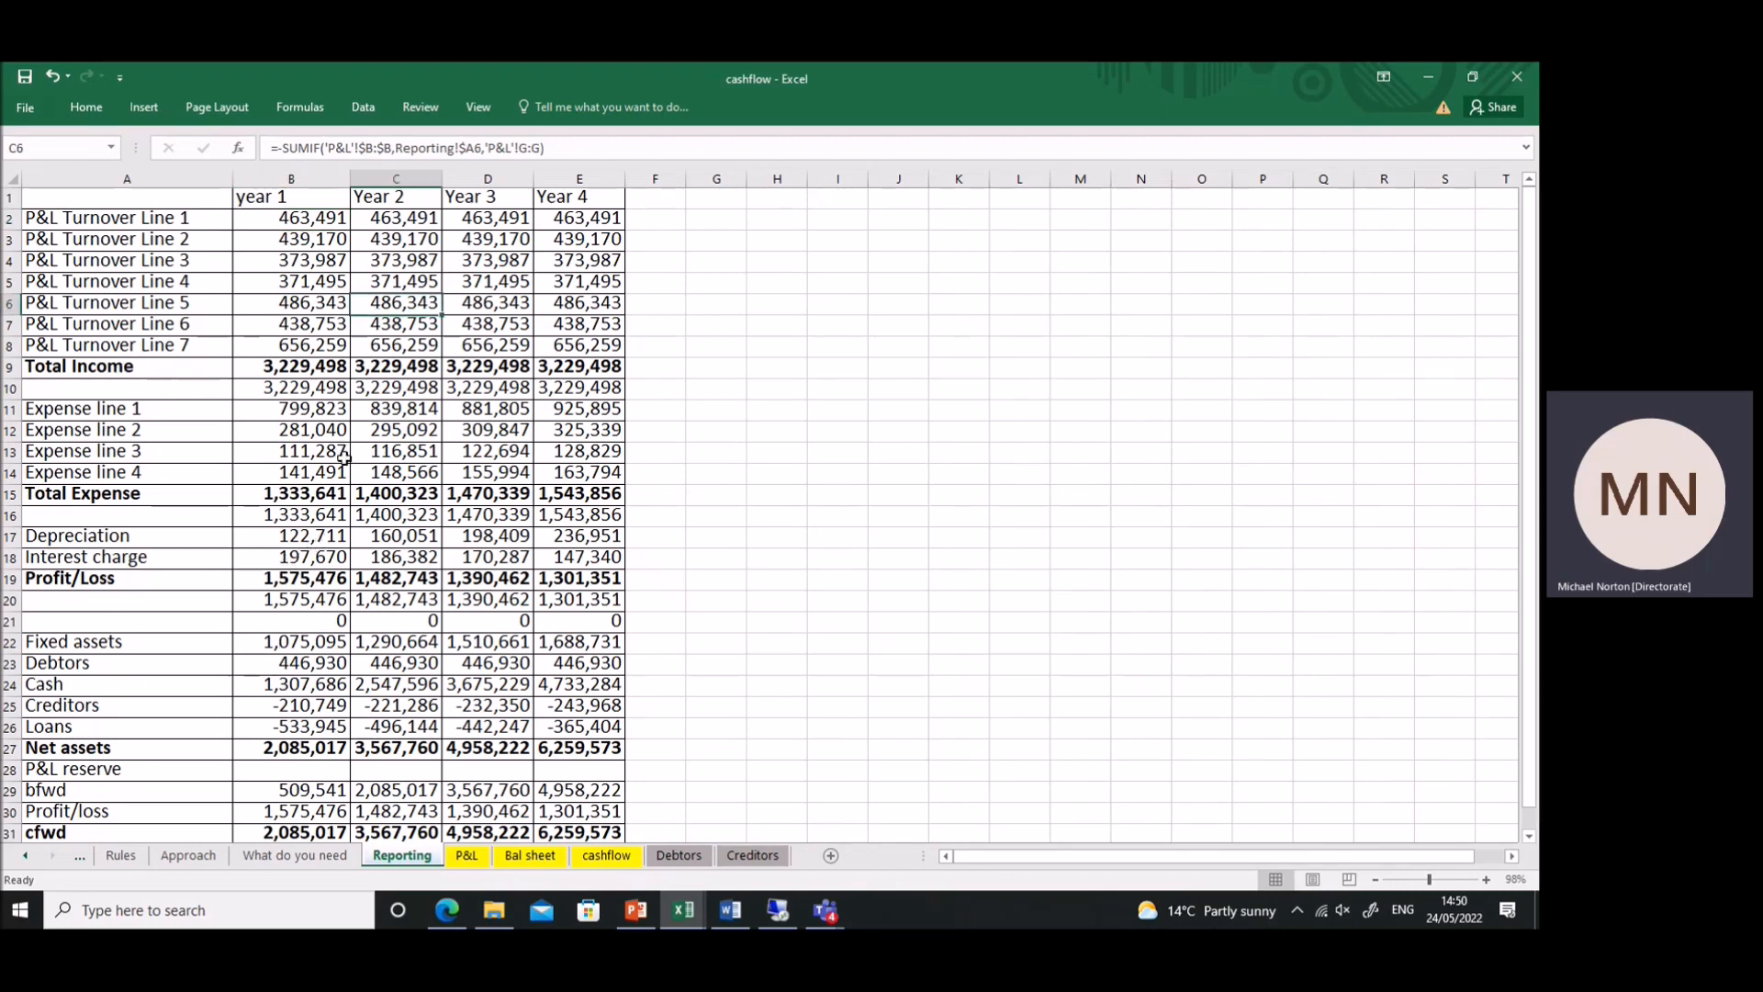
left_click(317, 635)
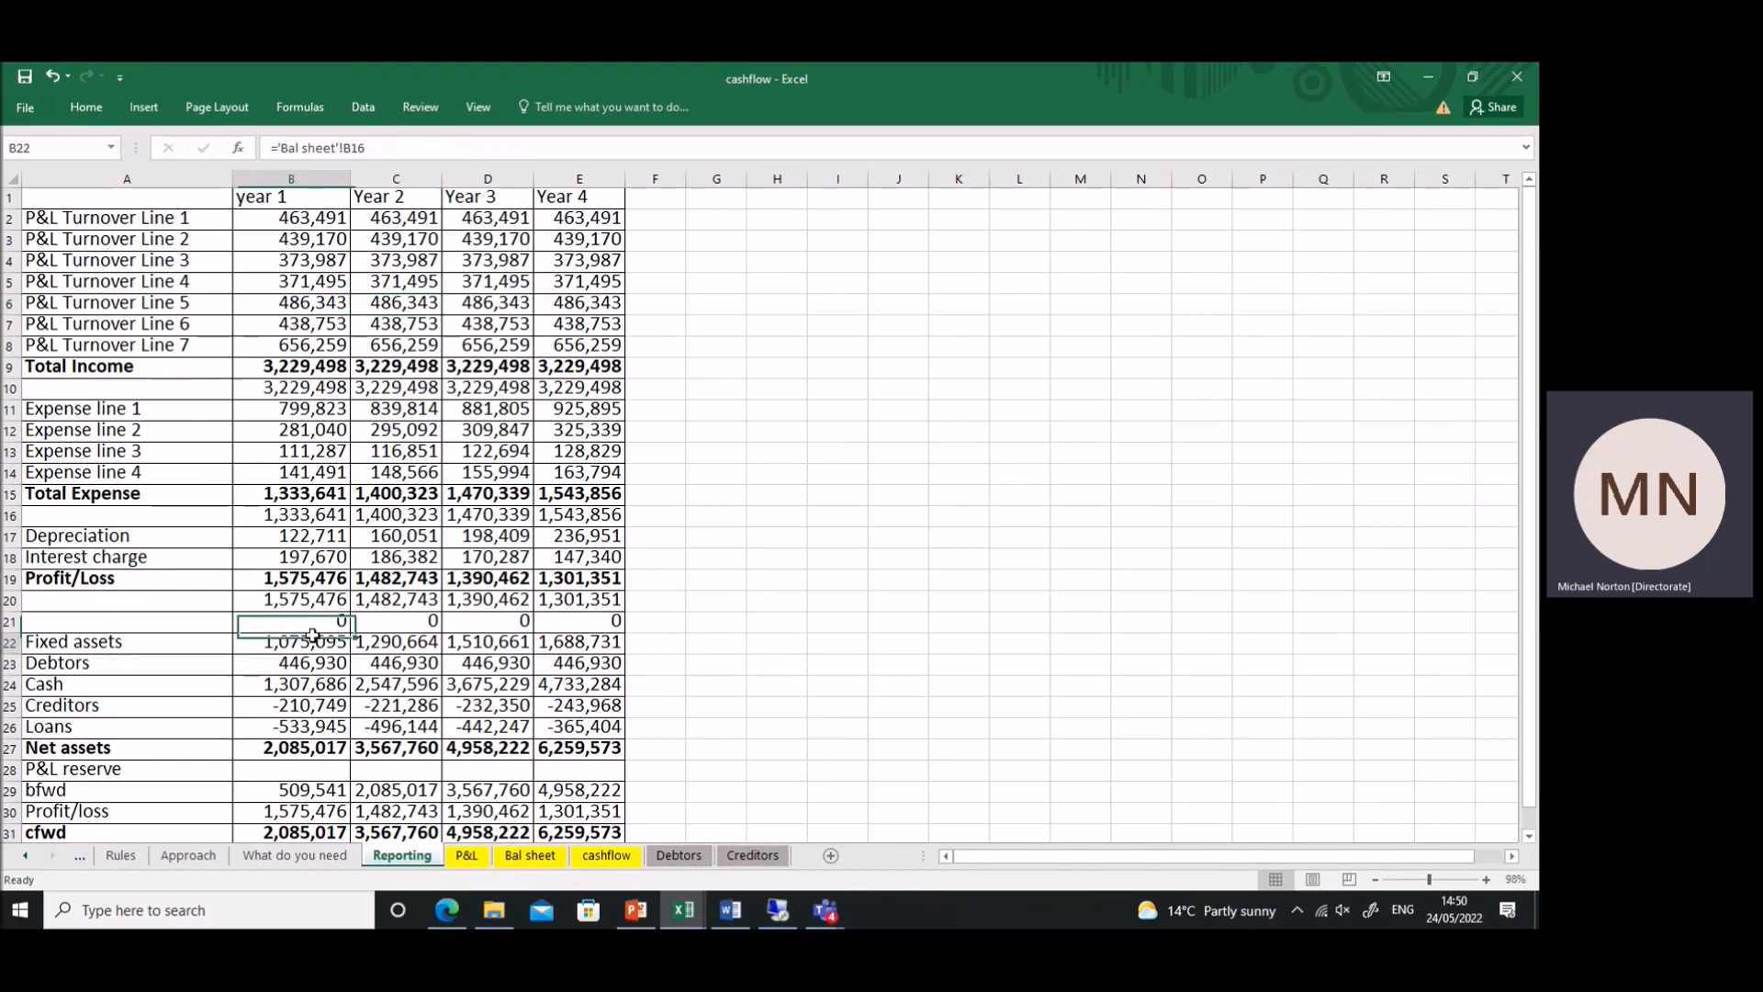
scroll(372, 548, "down", 4)
left_click(331, 456)
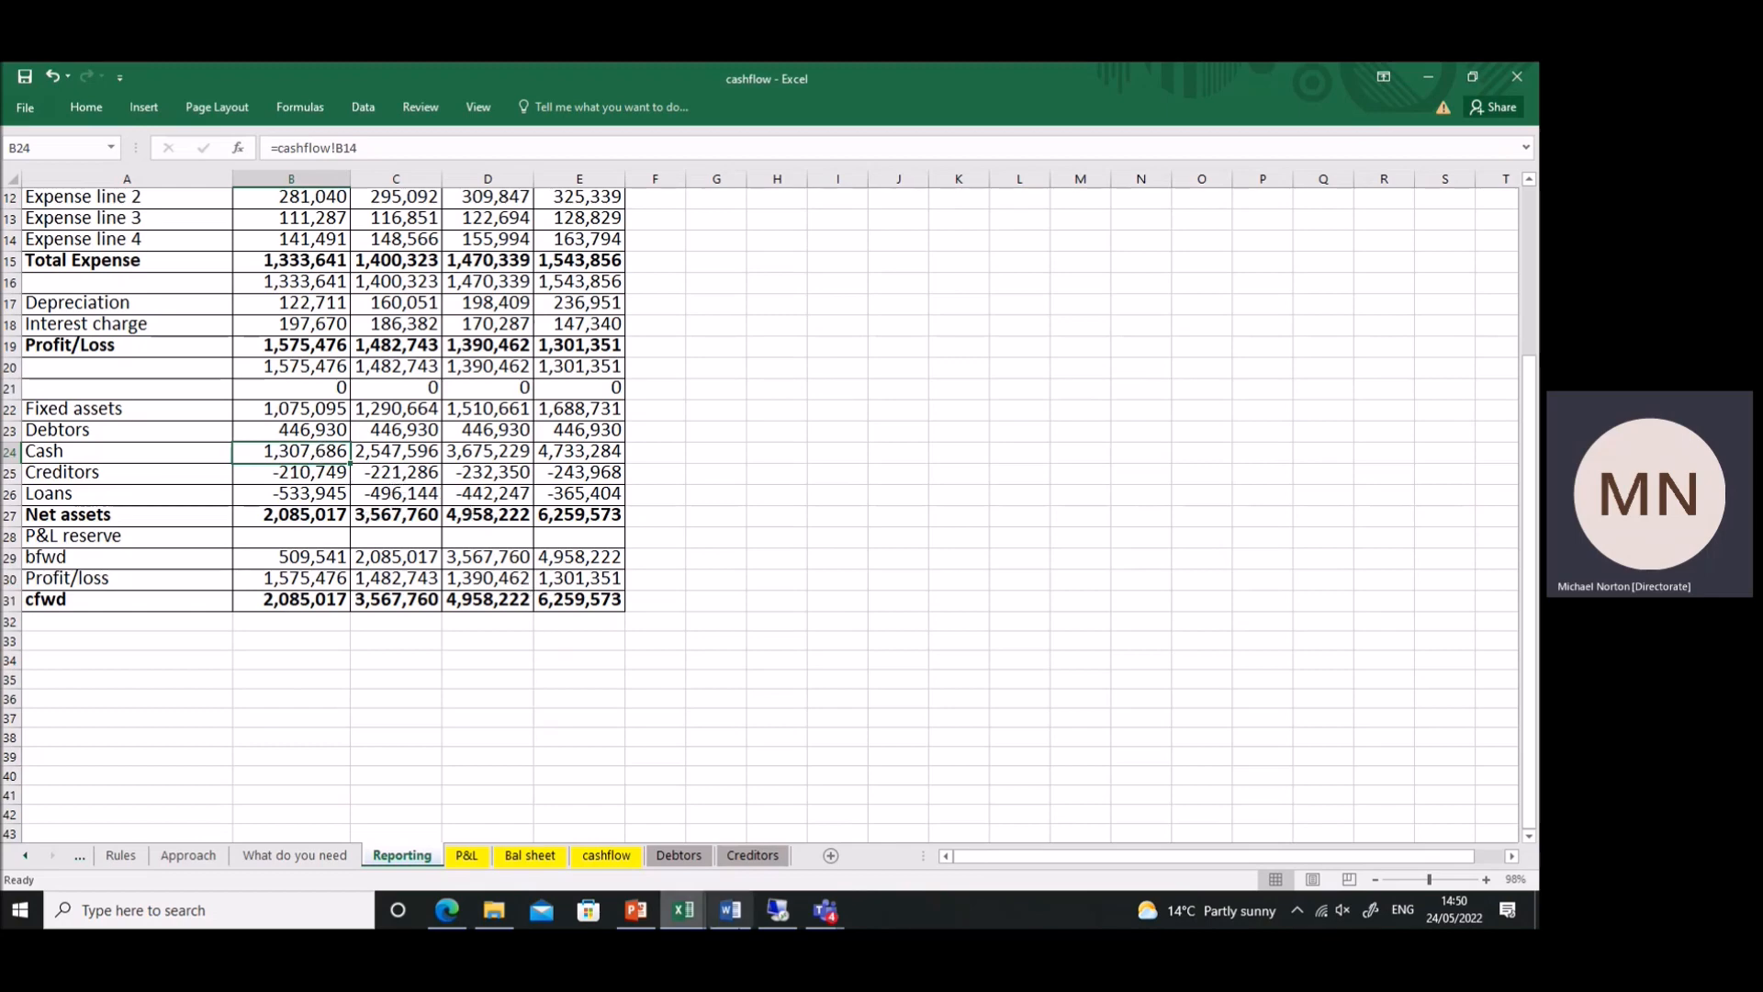
left_click(312, 410)
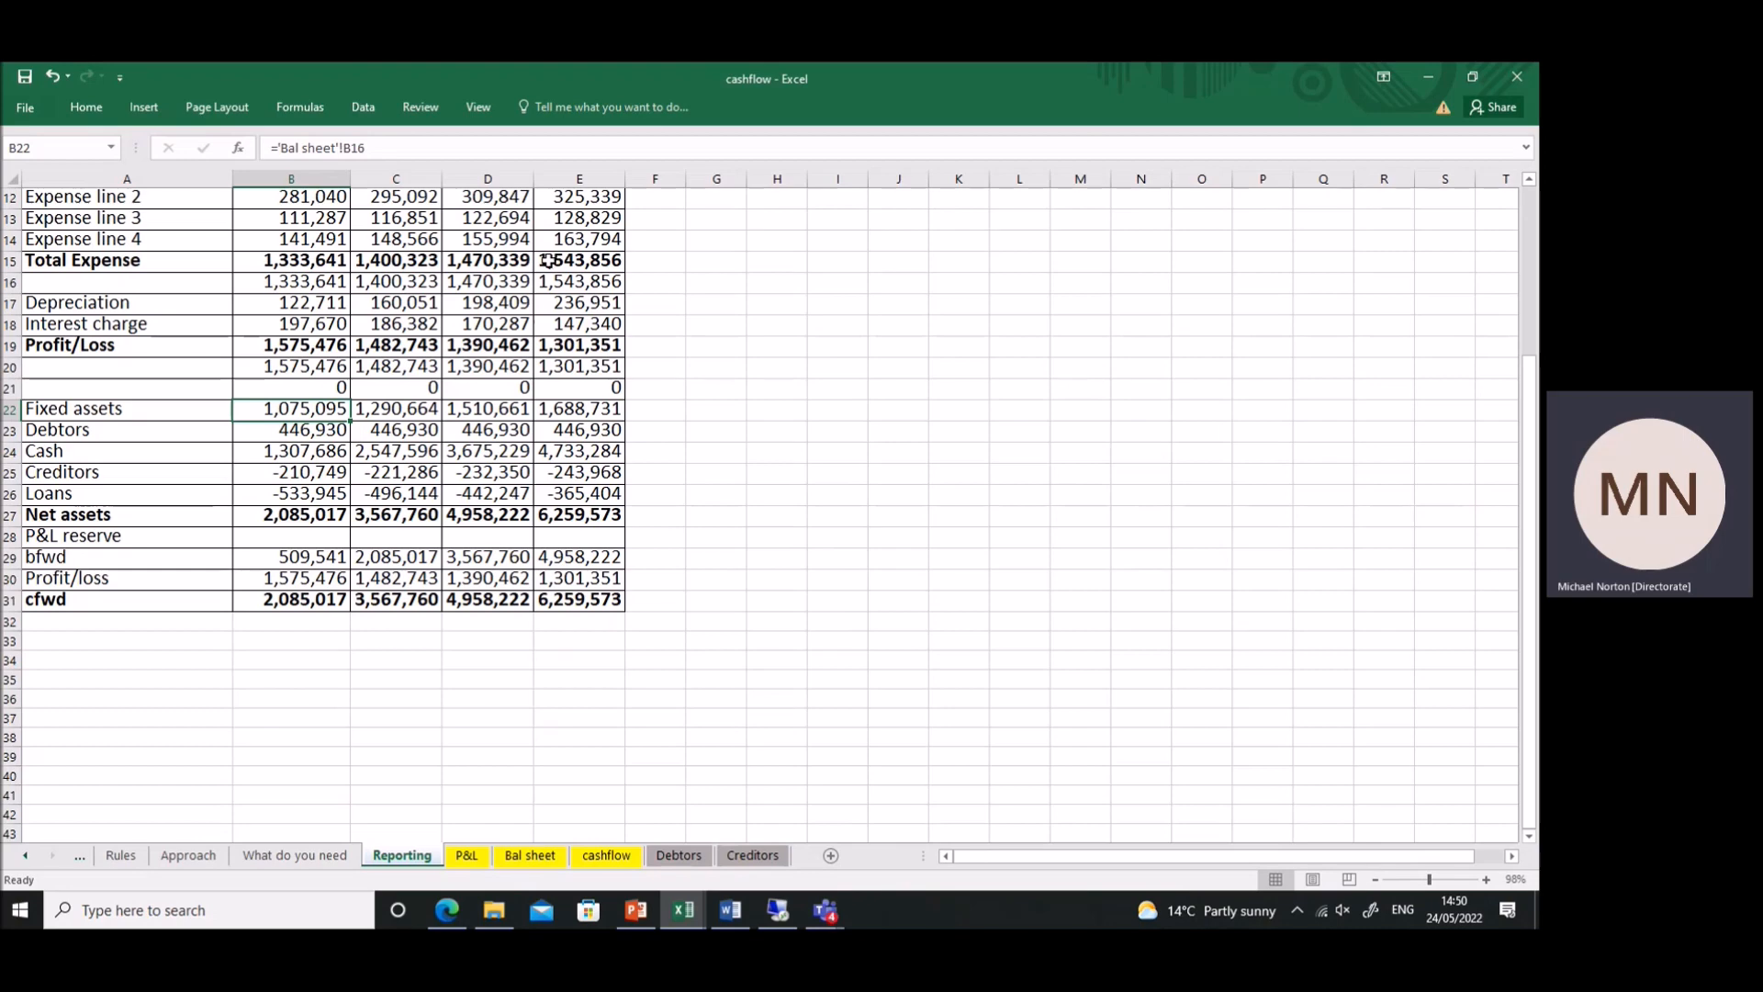
scroll(444, 365, "up", 4)
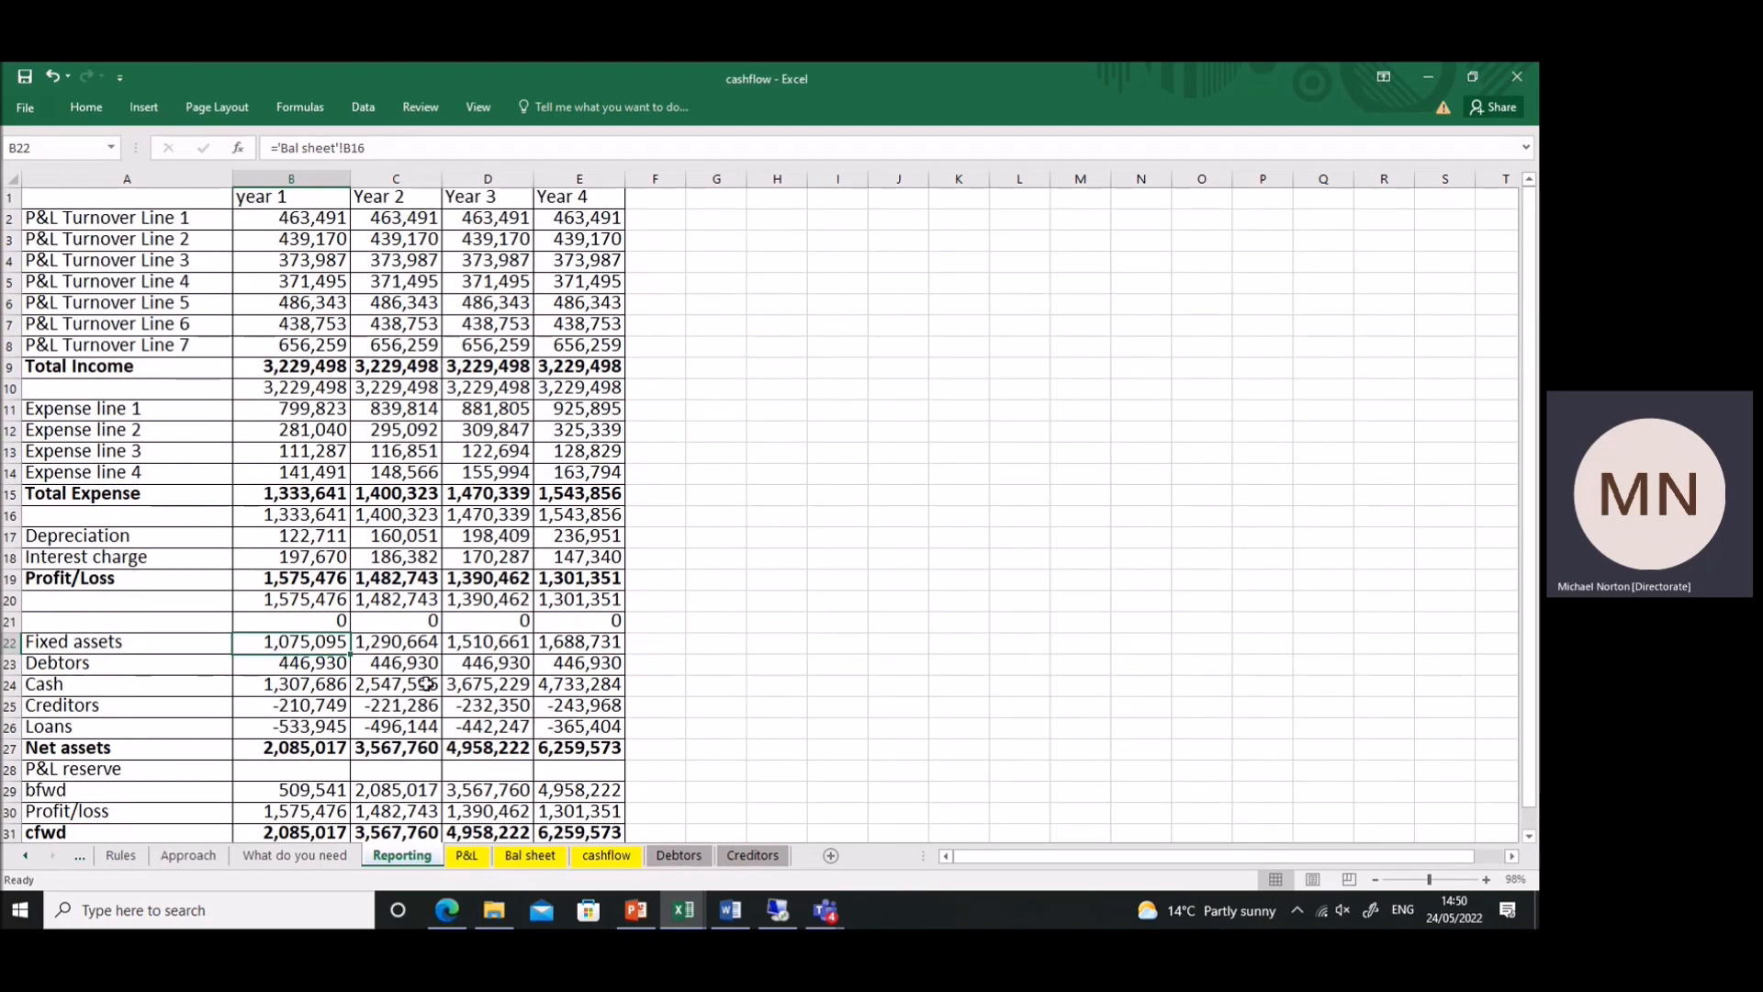
- Recalculate the workbook repeatedly to test the Reporting sheet's check row with new random figures
scroll(427, 684, "down", 4)
key("F9")
key("F9")
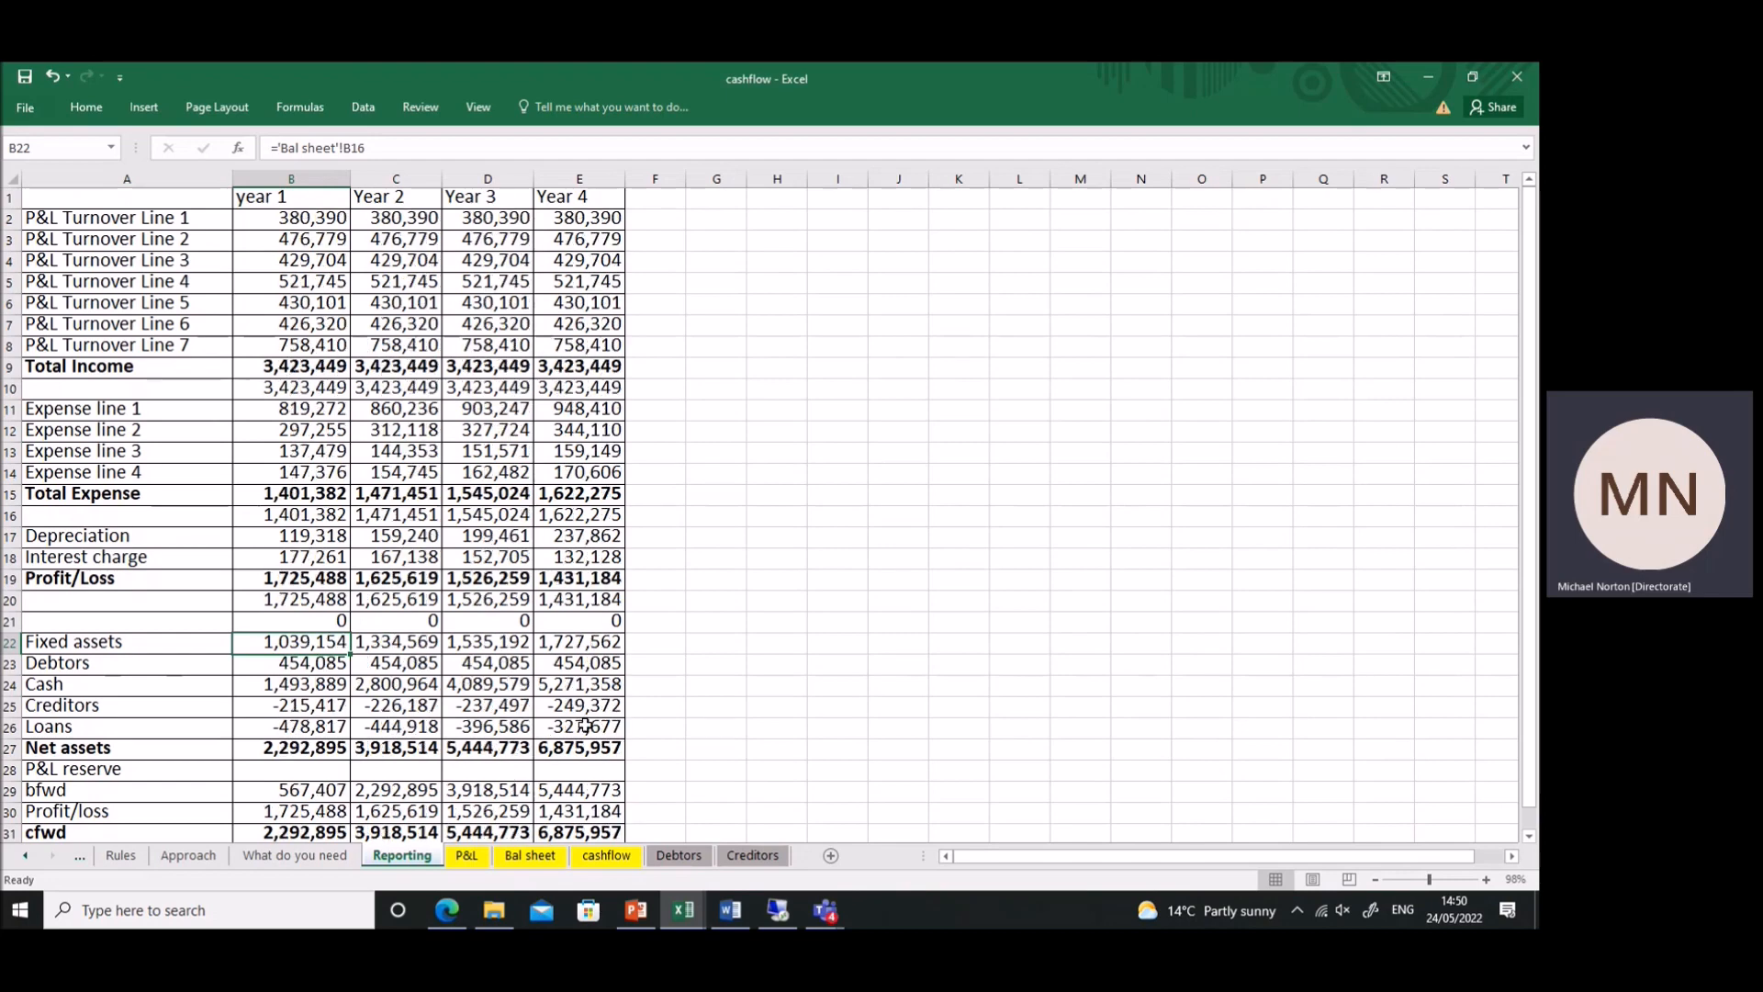
key("F9")
key("F9")
key("F9")
key("F9")
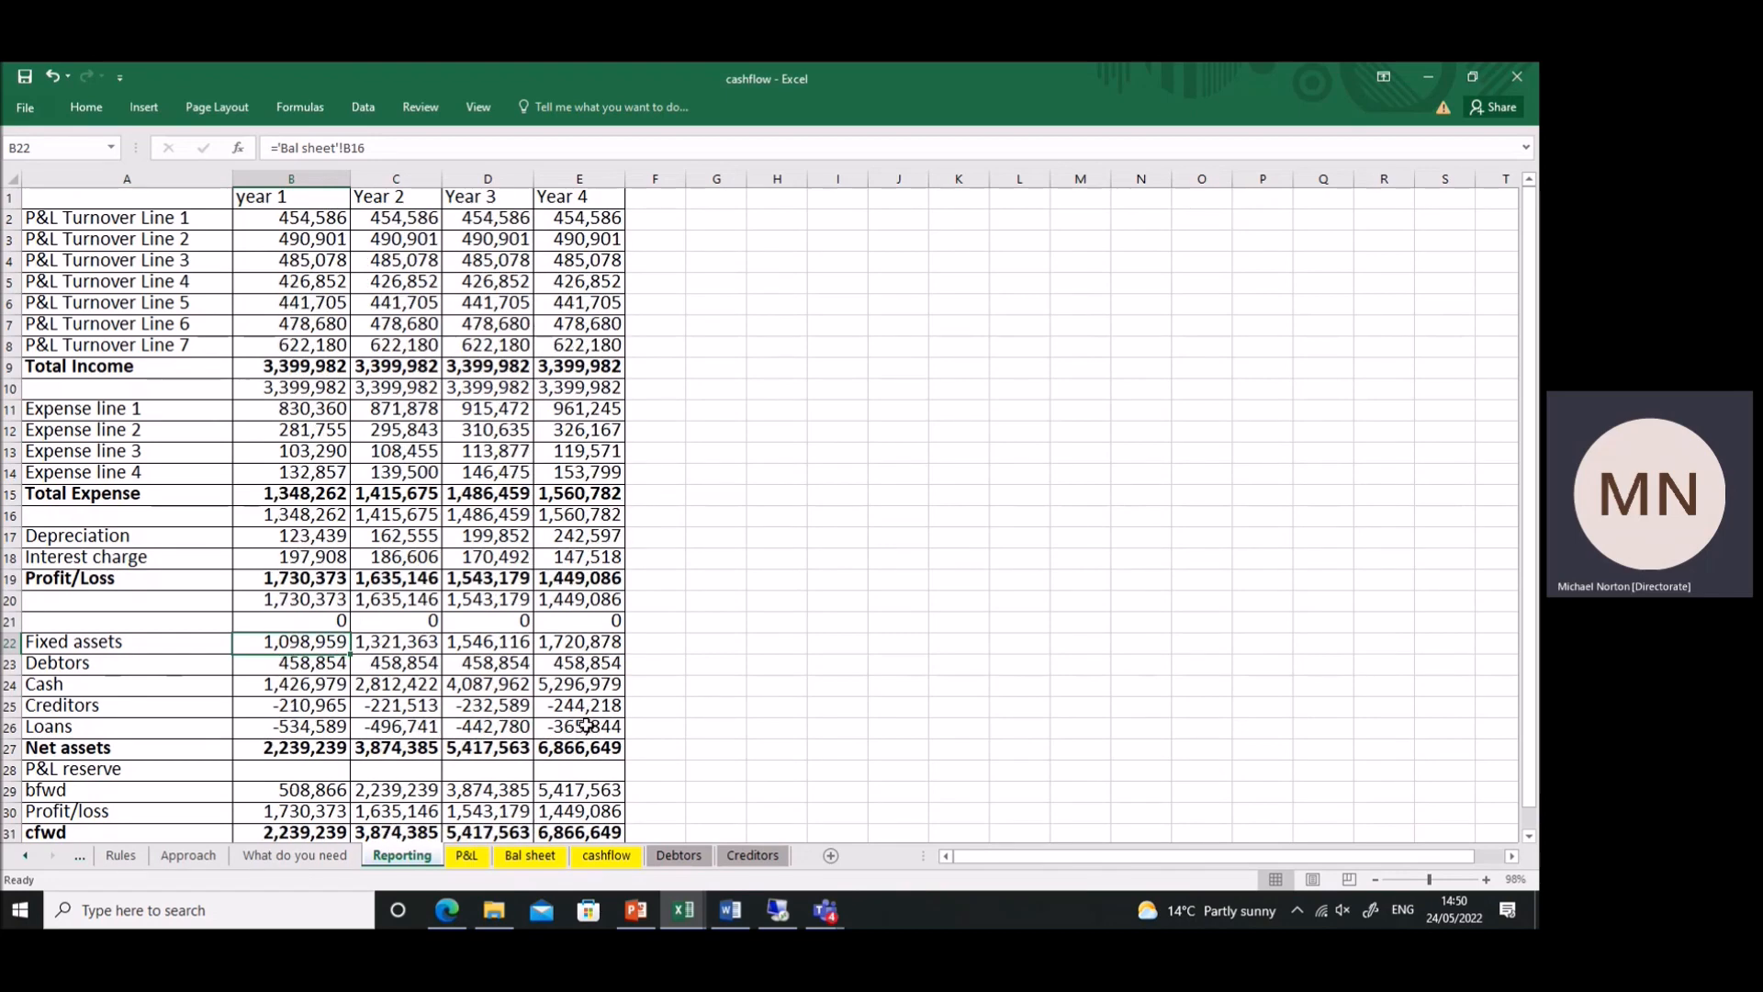
key("F9")
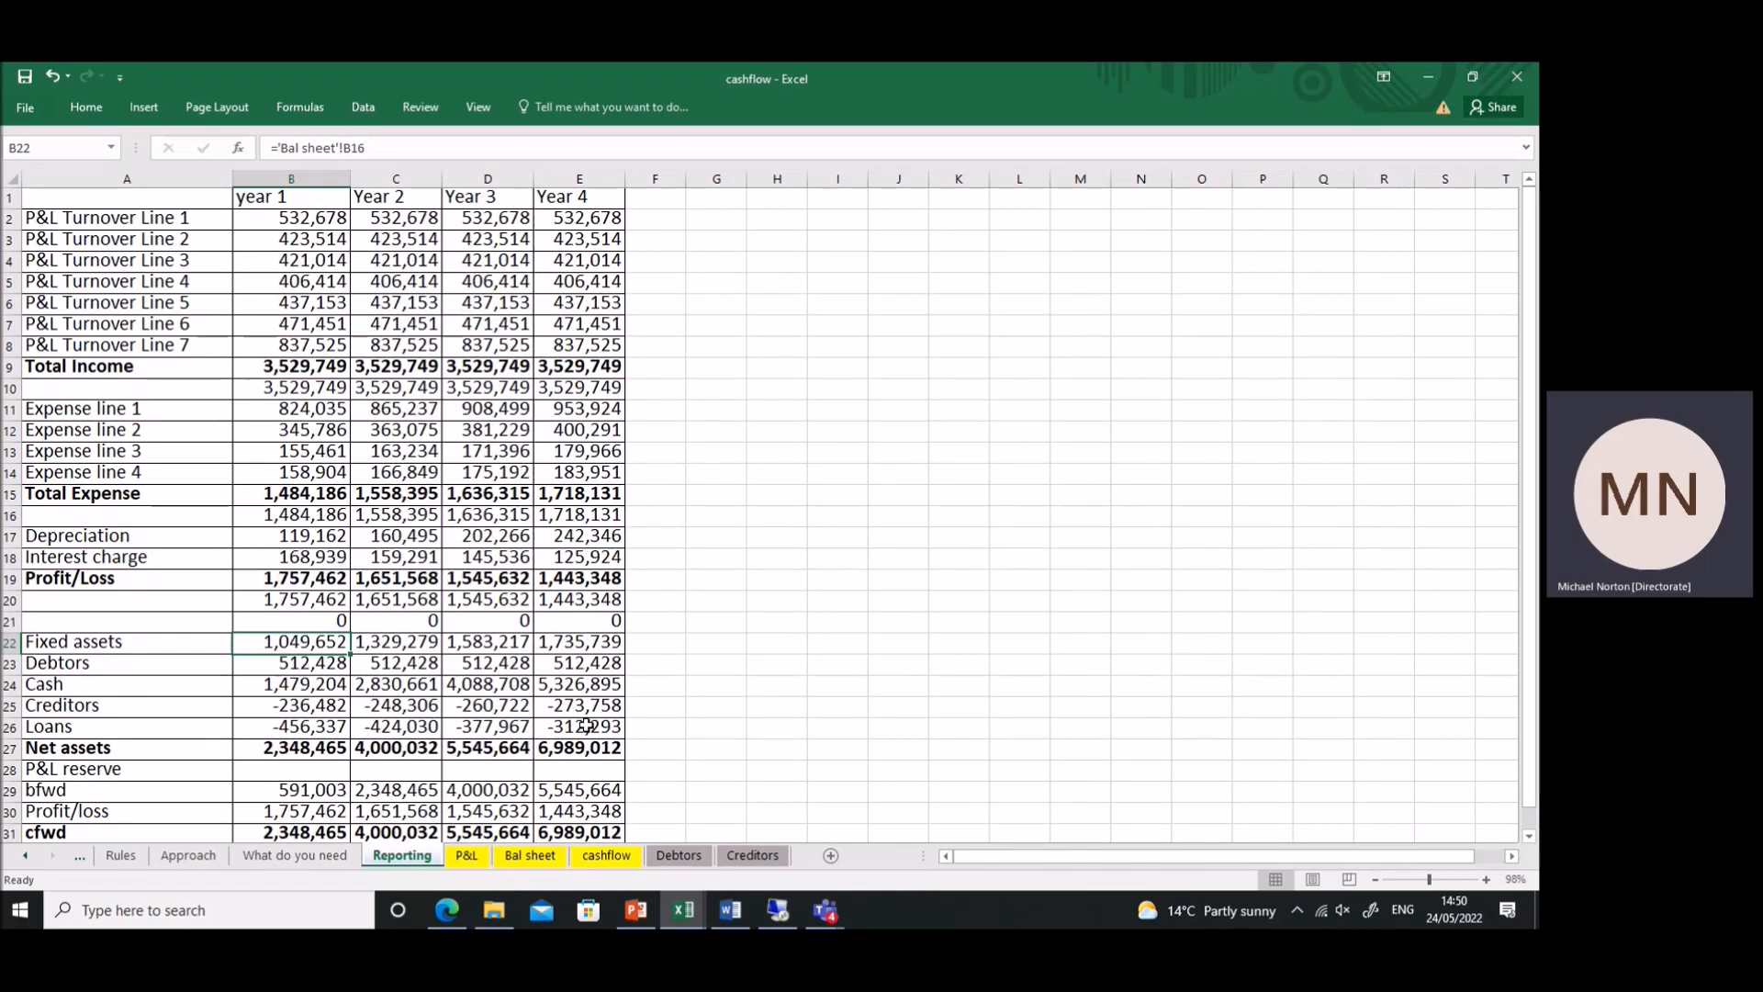
key("F9")
key("F9")
key("F9")
key("F9")
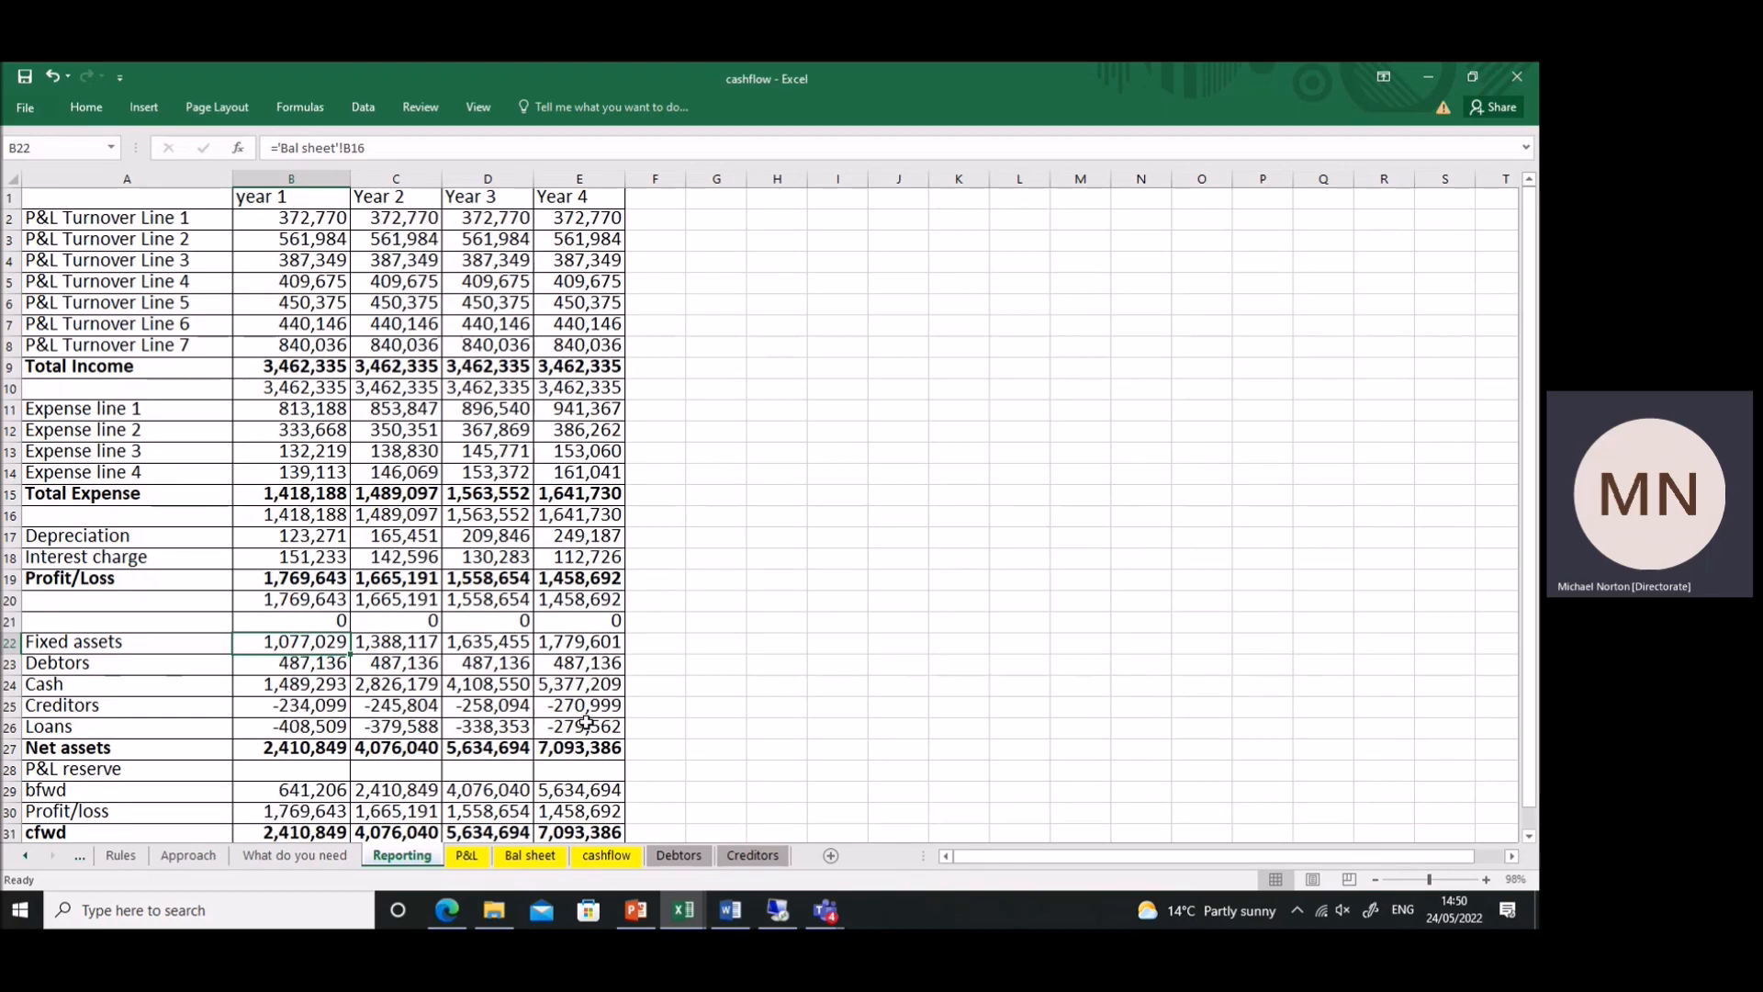
key("F9")
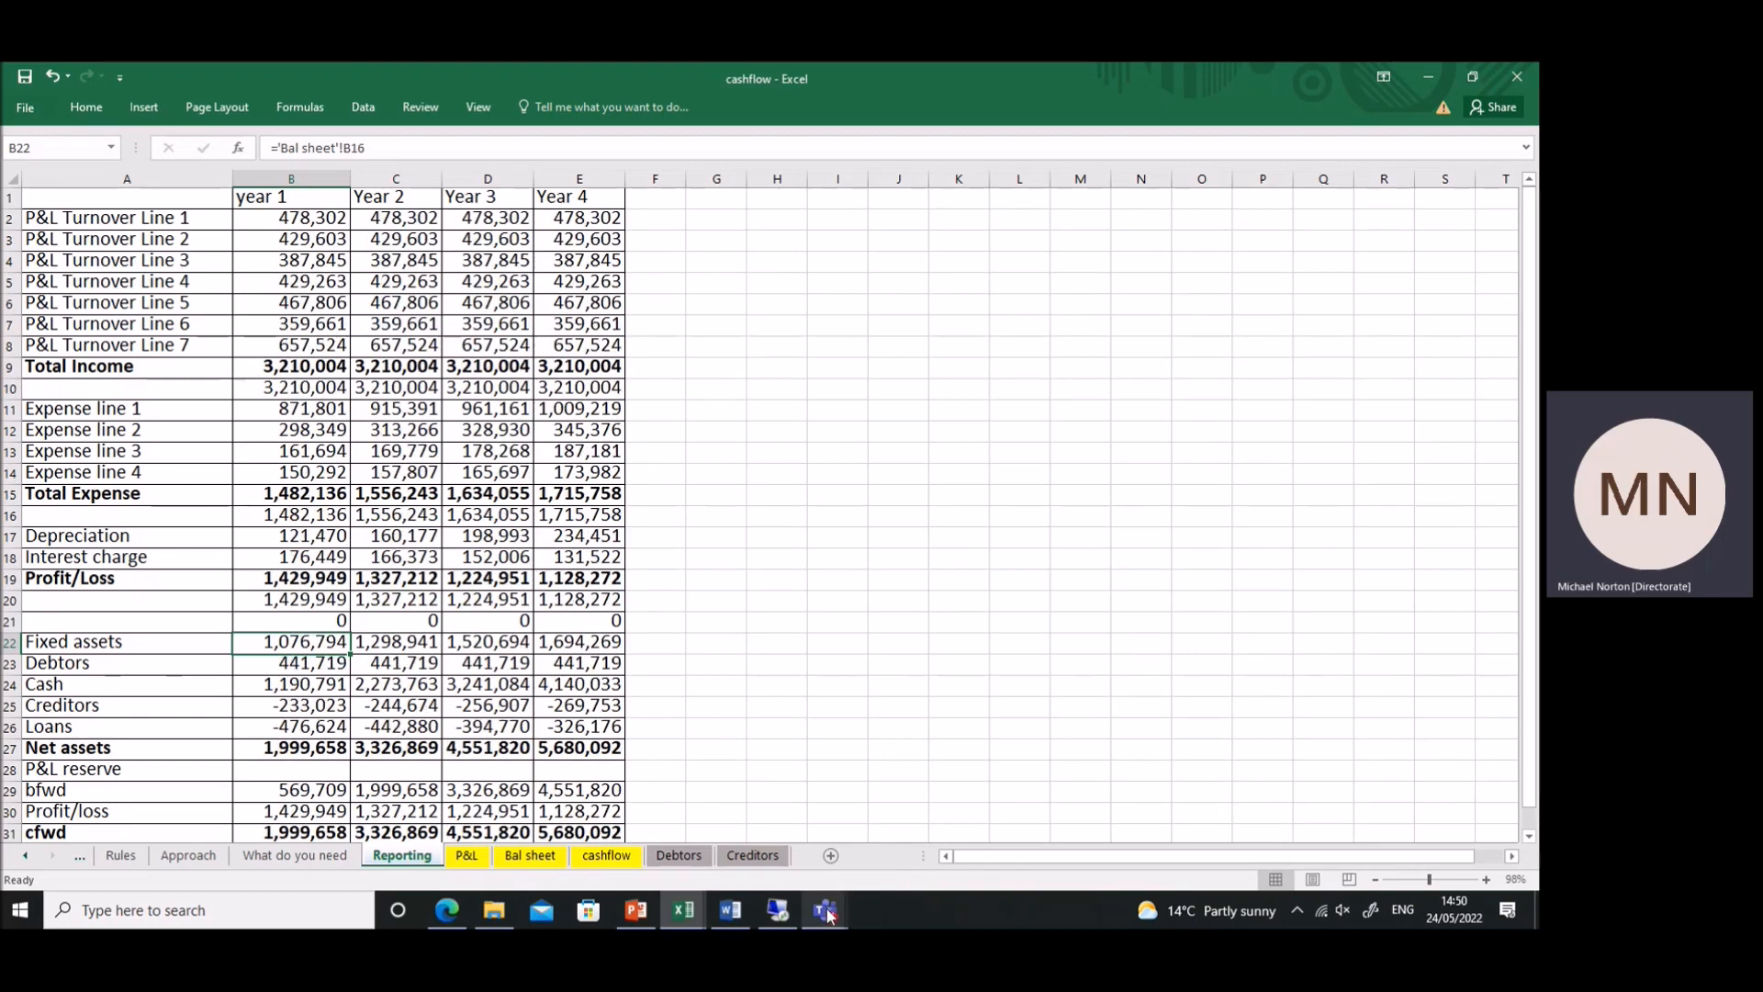
key("F9")
- Switch to the Teams meeting and request to stop its recording and transcription
mouse_move(826, 912)
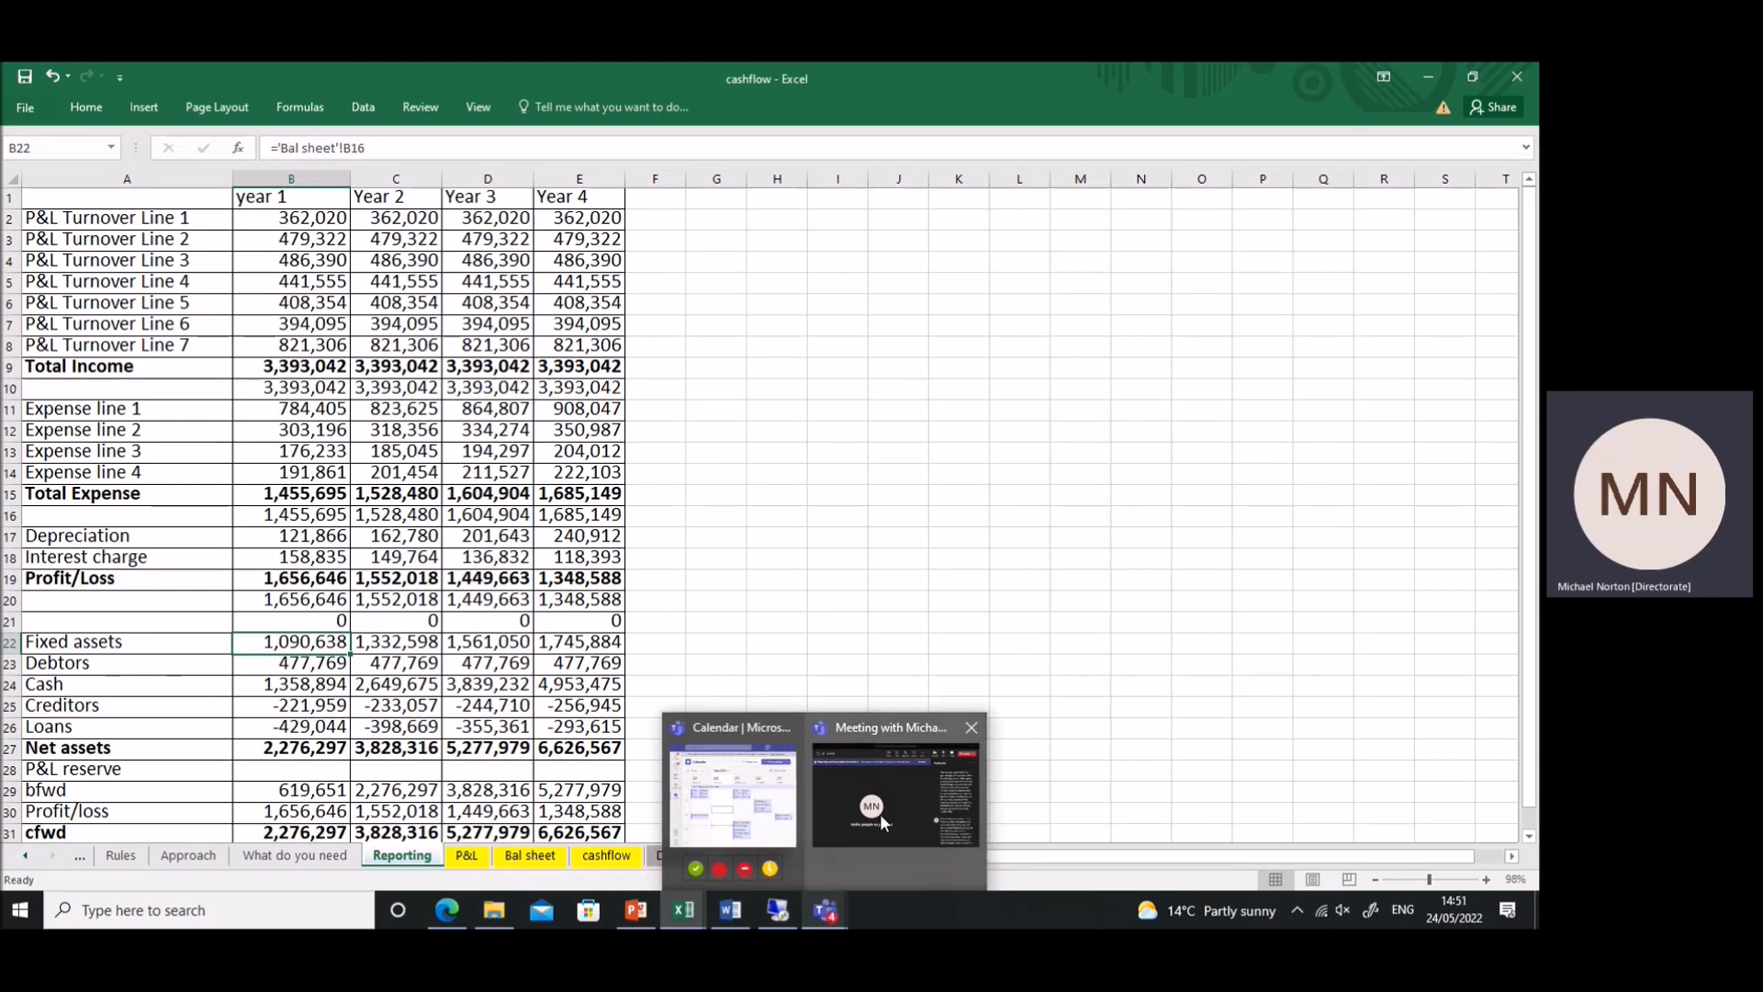
left_click(880, 813)
left_click(936, 145)
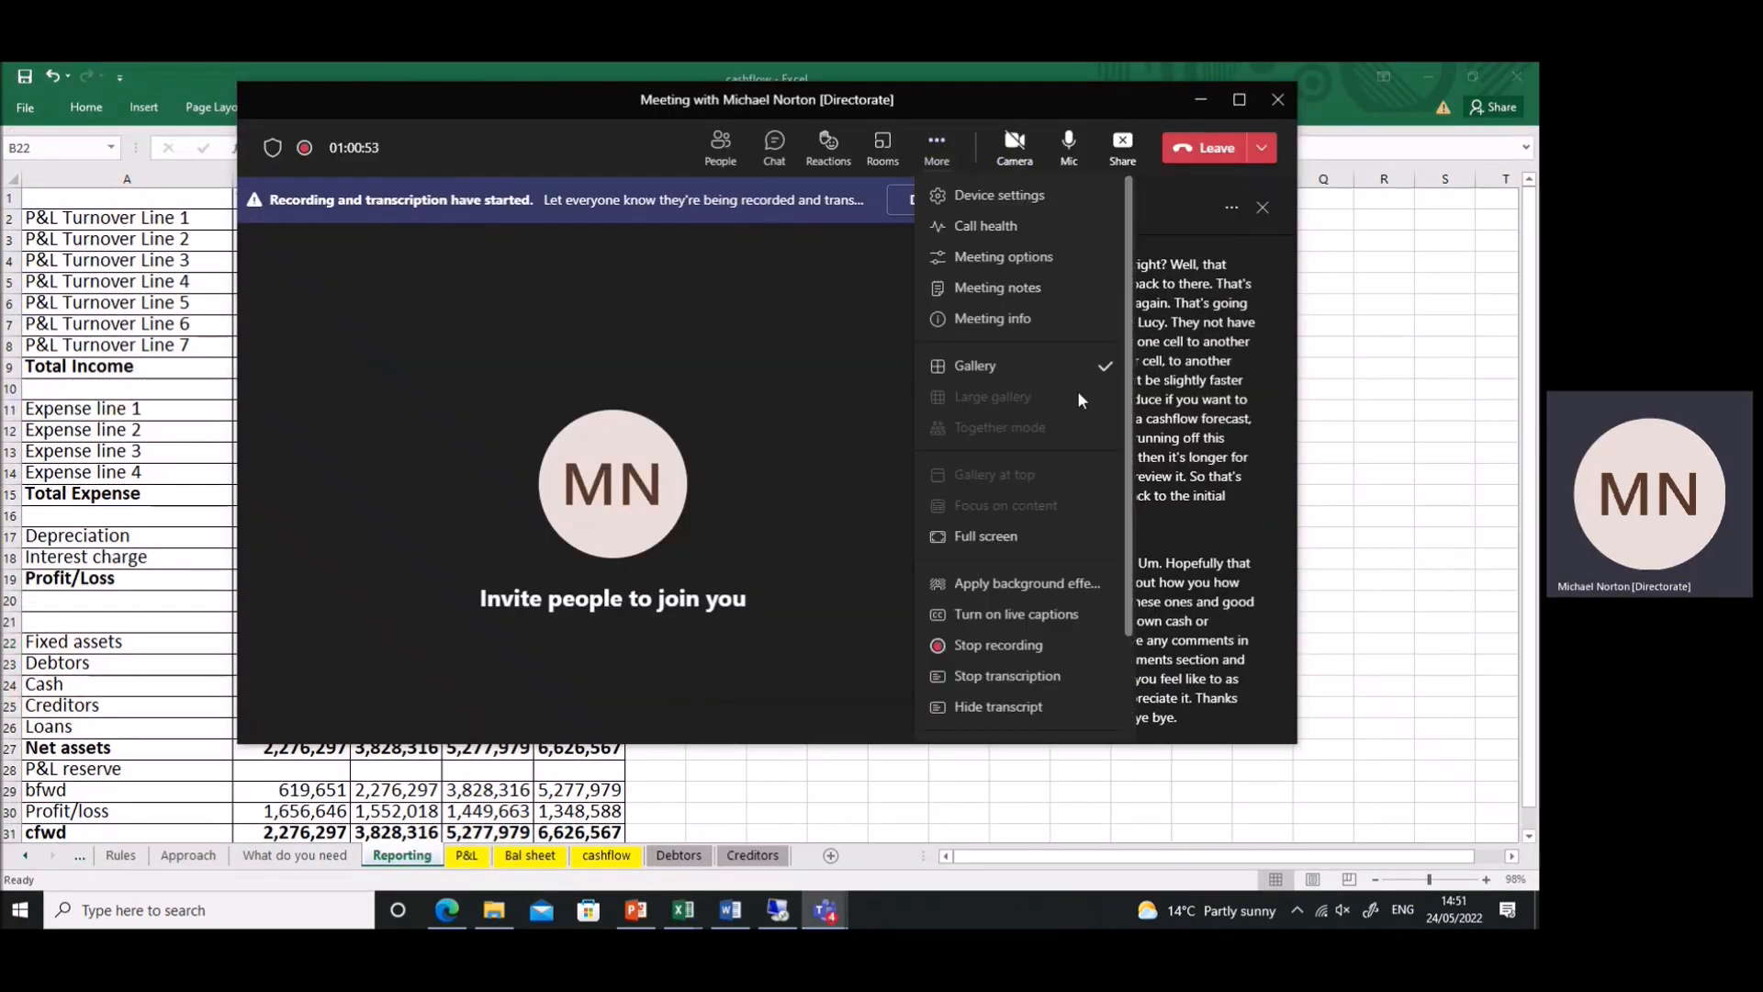
left_click(997, 645)
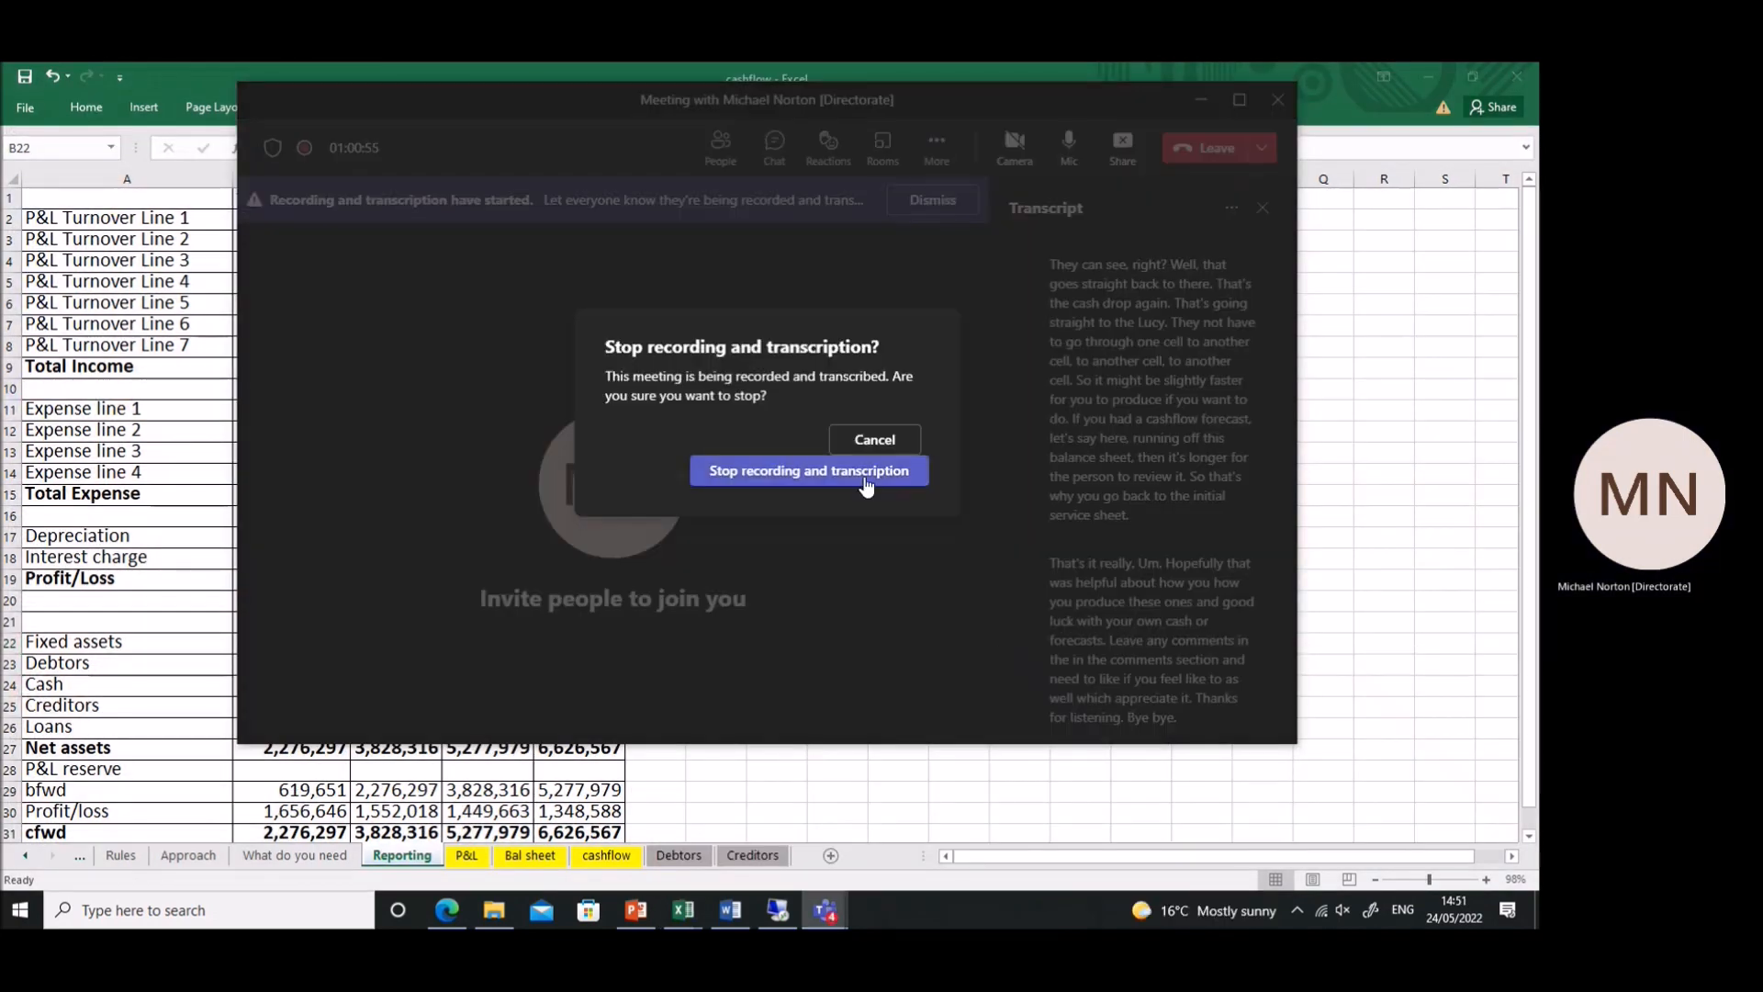